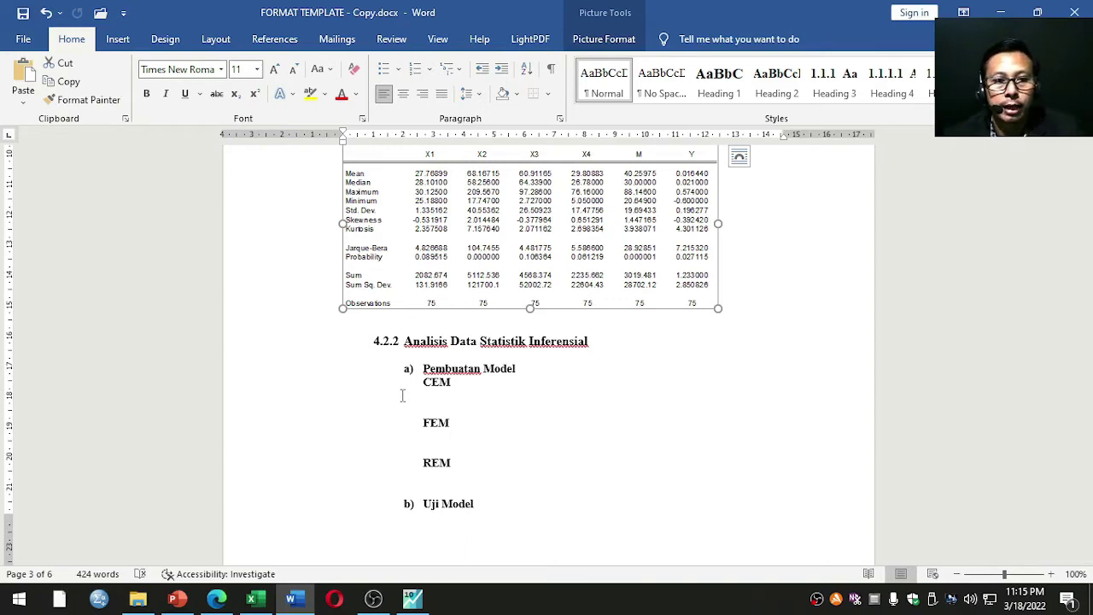
Step: Switch to EViews, close the deskriptive table, and close the untitled group by confirming its deletion
click(413, 600)
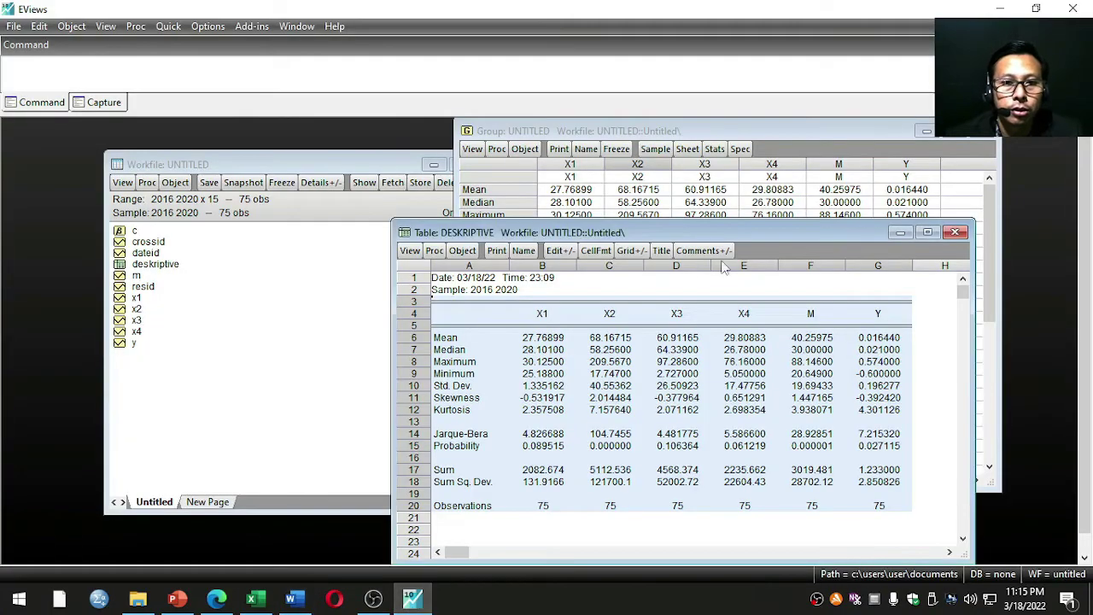
click(956, 232)
click(978, 133)
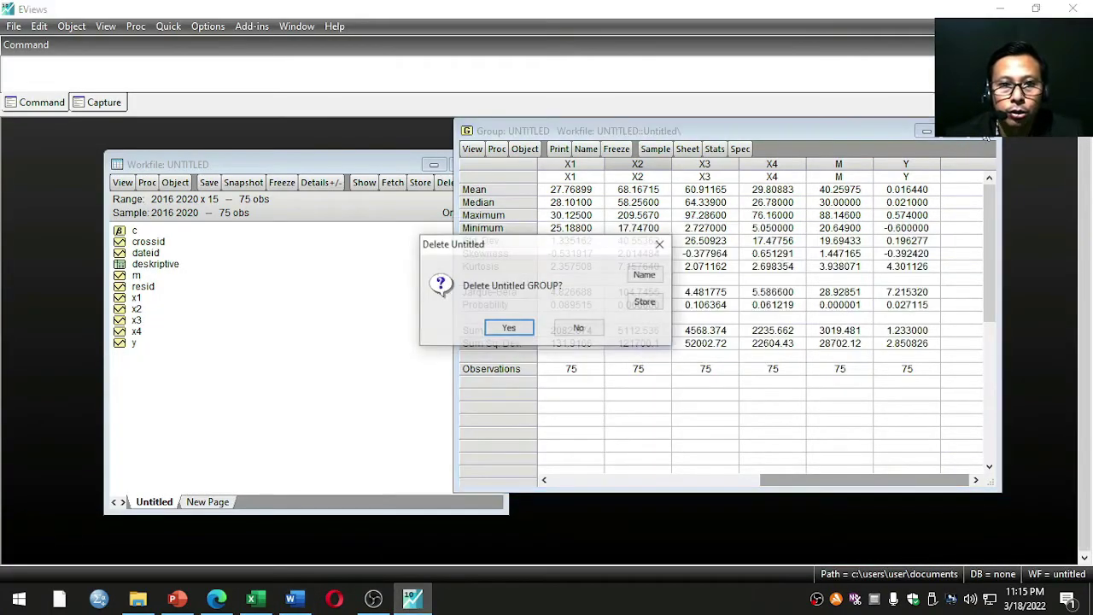
click(509, 329)
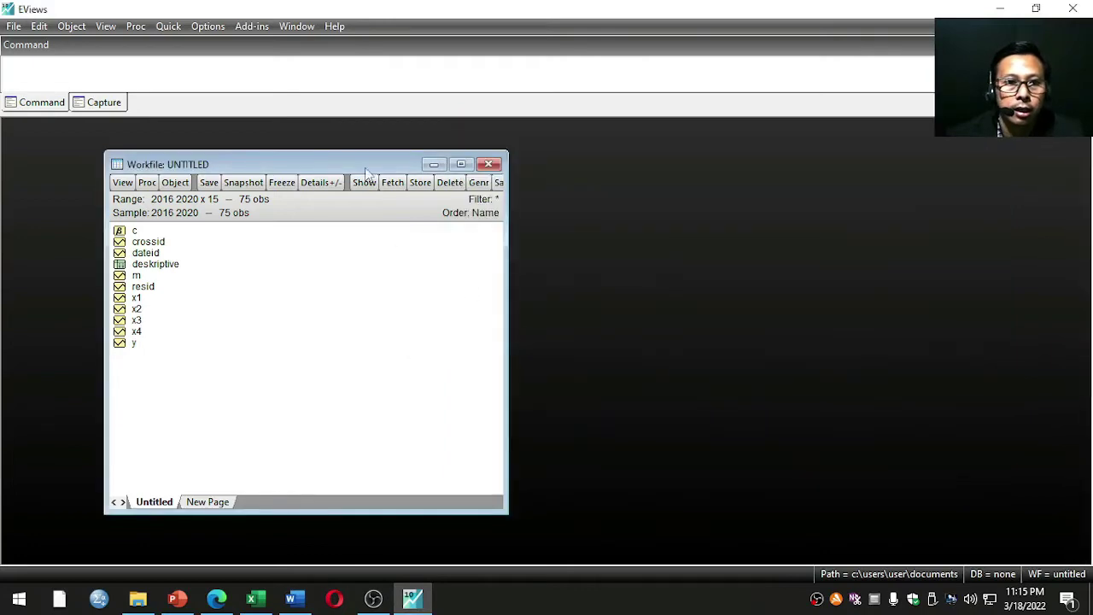
drag(362, 163, 512, 144)
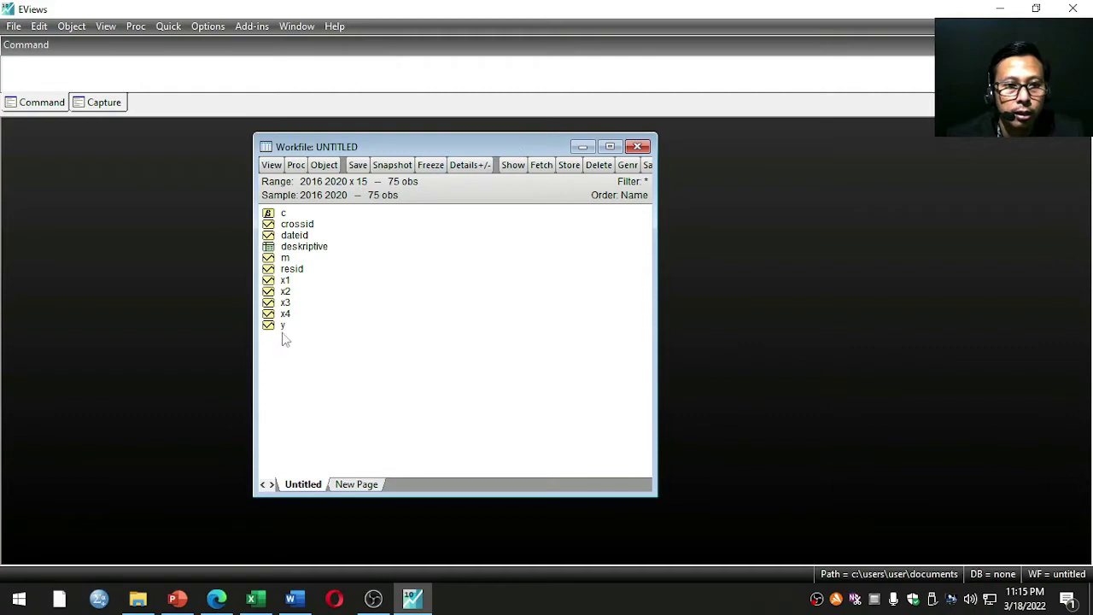
Step: Select the series y, x1, x2, x3, x4 and m in the workfile and open them as an equation
mouse_move(277, 335)
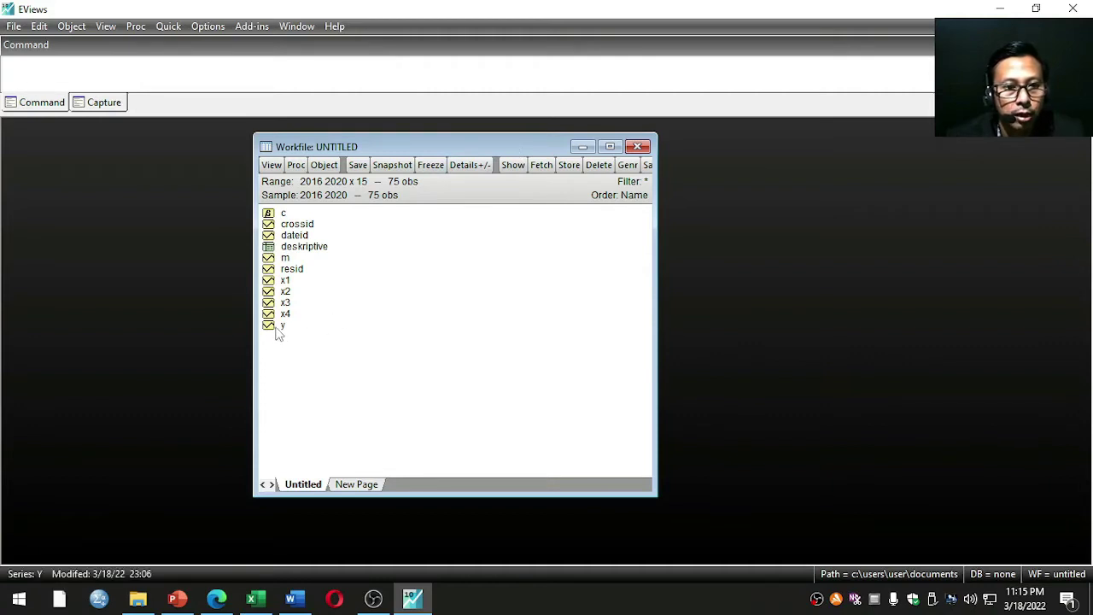
click(277, 330)
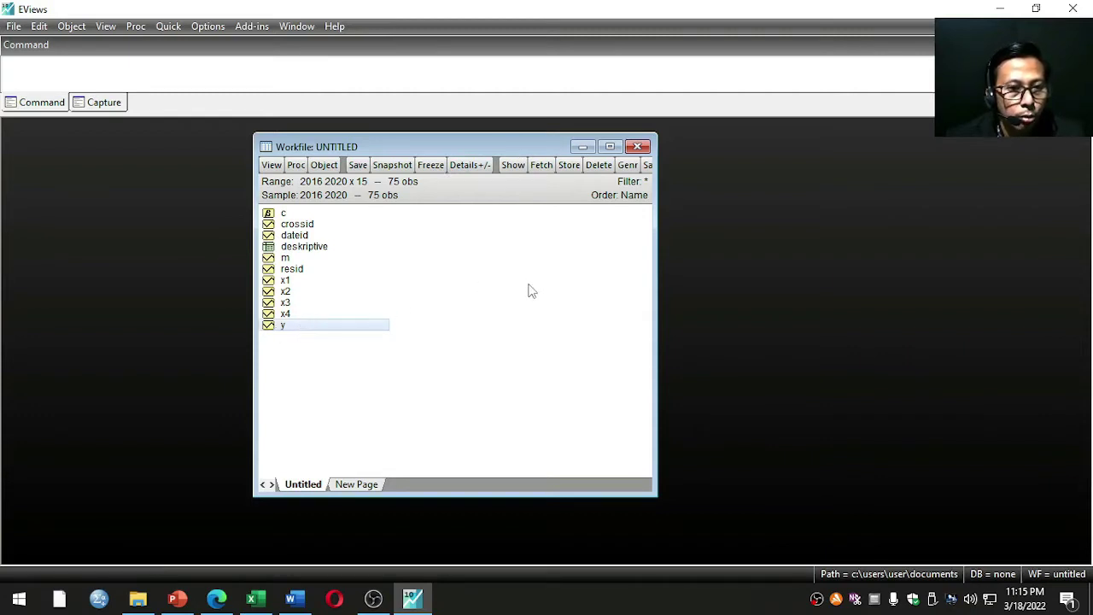
ctrl+click(286, 281)
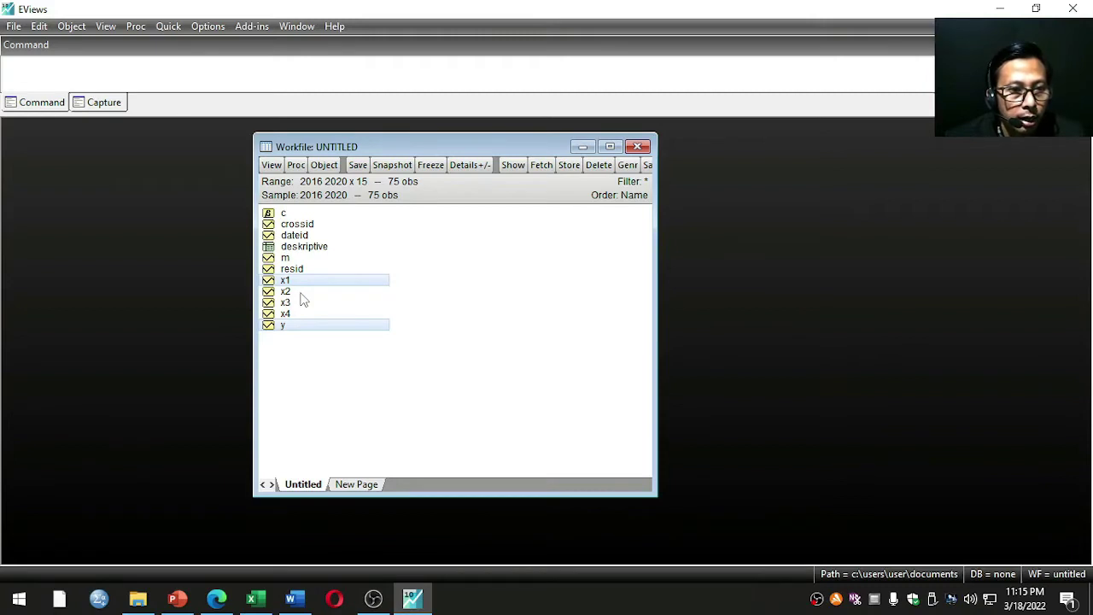
ctrl+click(287, 292)
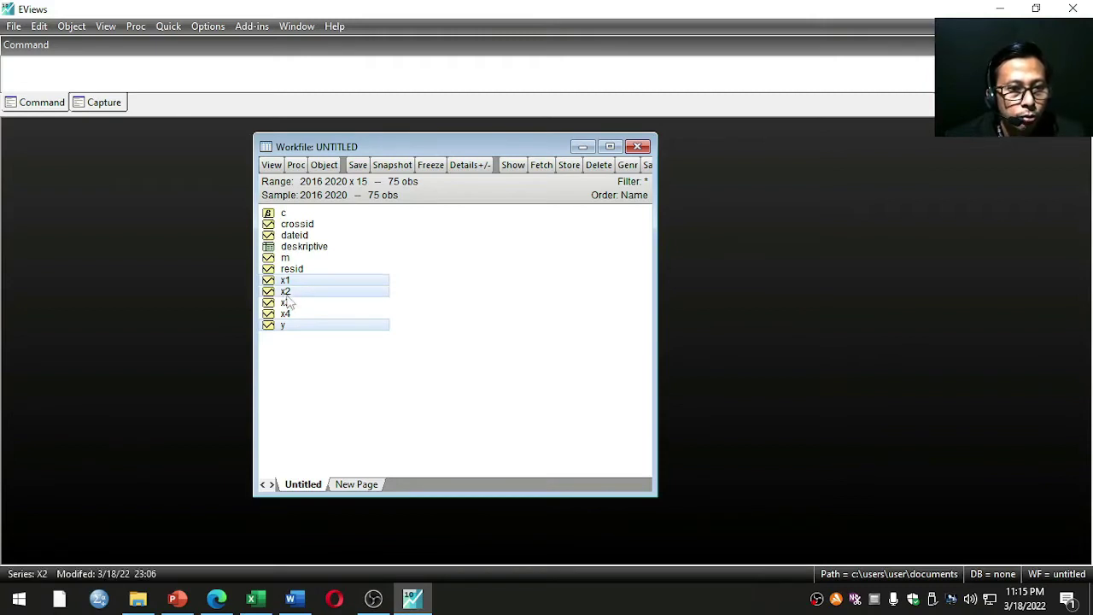
ctrl+click(285, 303)
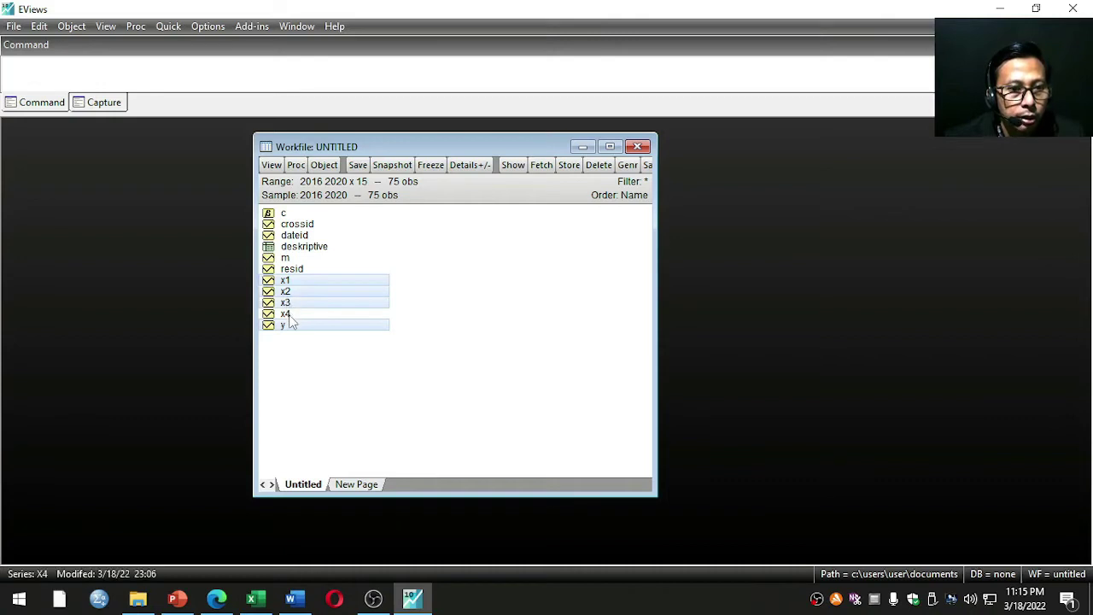
ctrl+click(287, 315)
ctrl+click(289, 316)
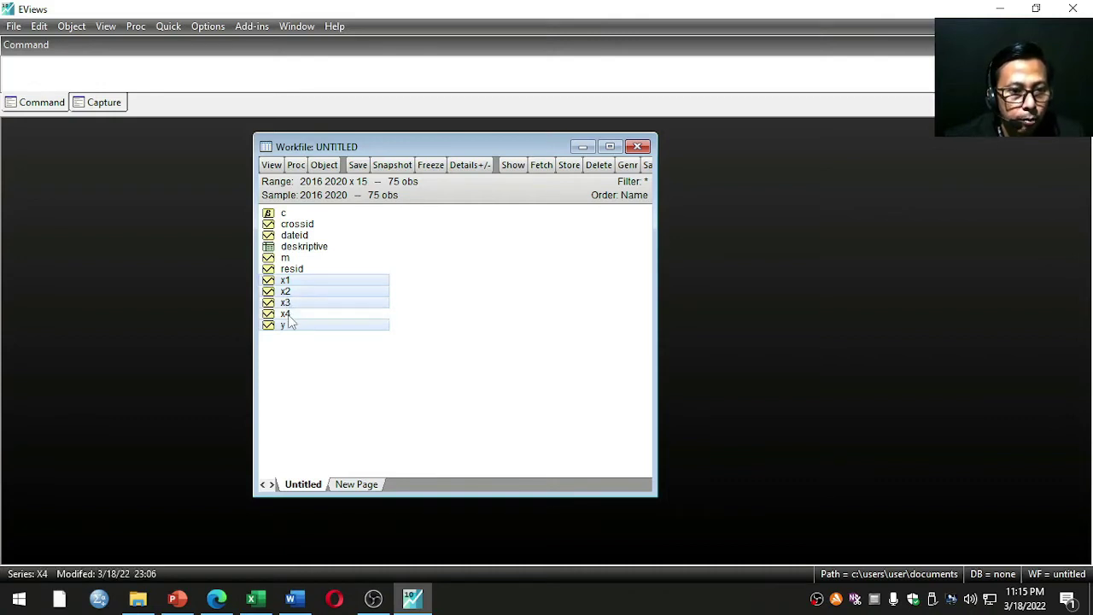
ctrl+click(288, 316)
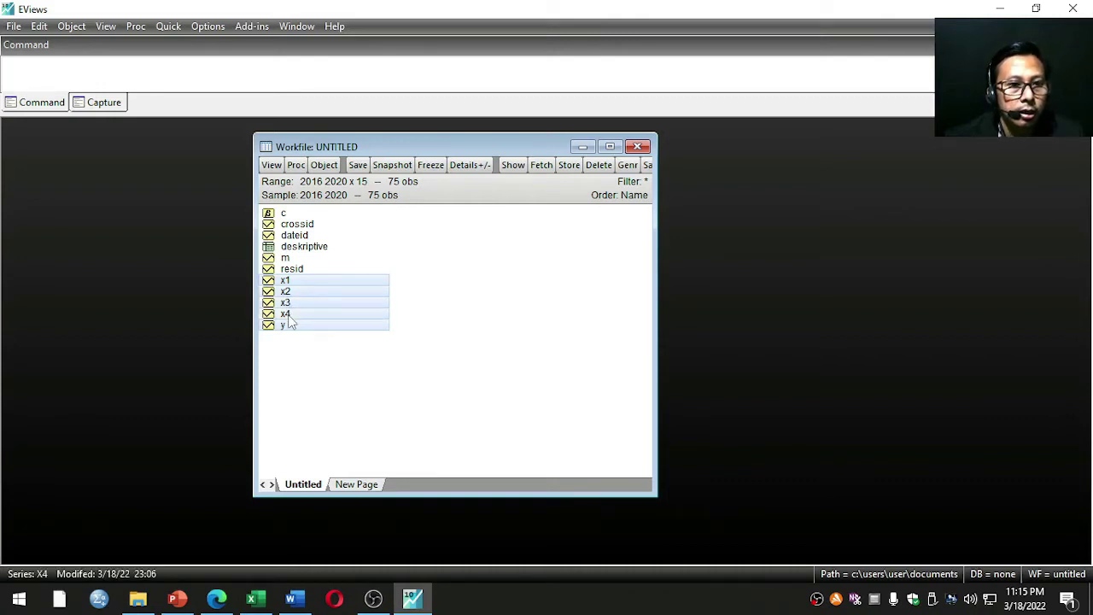
ctrl+click(286, 260)
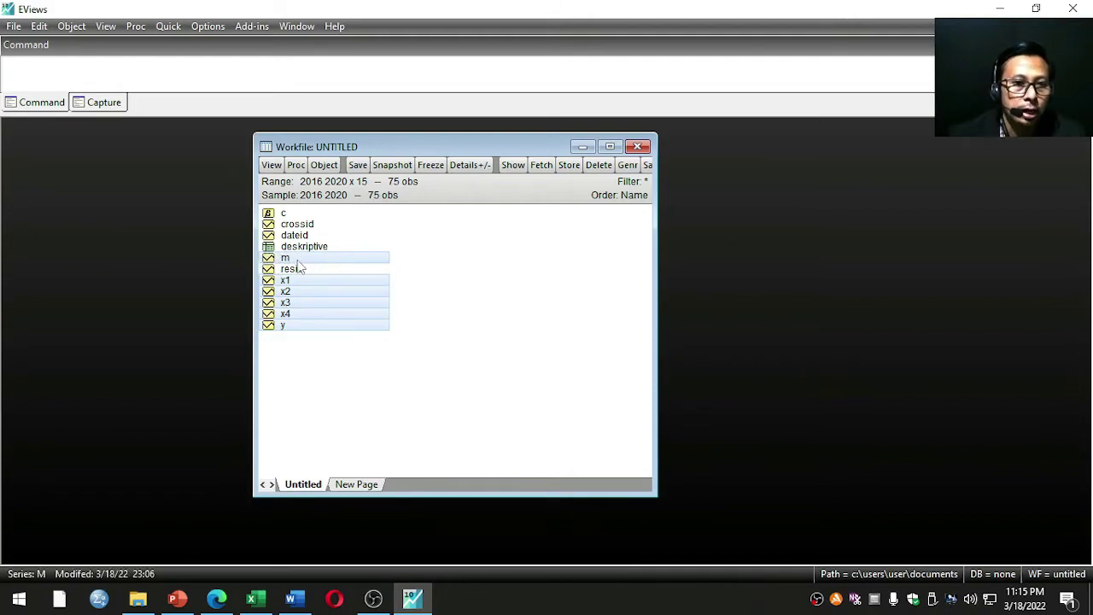
right_click(330, 307)
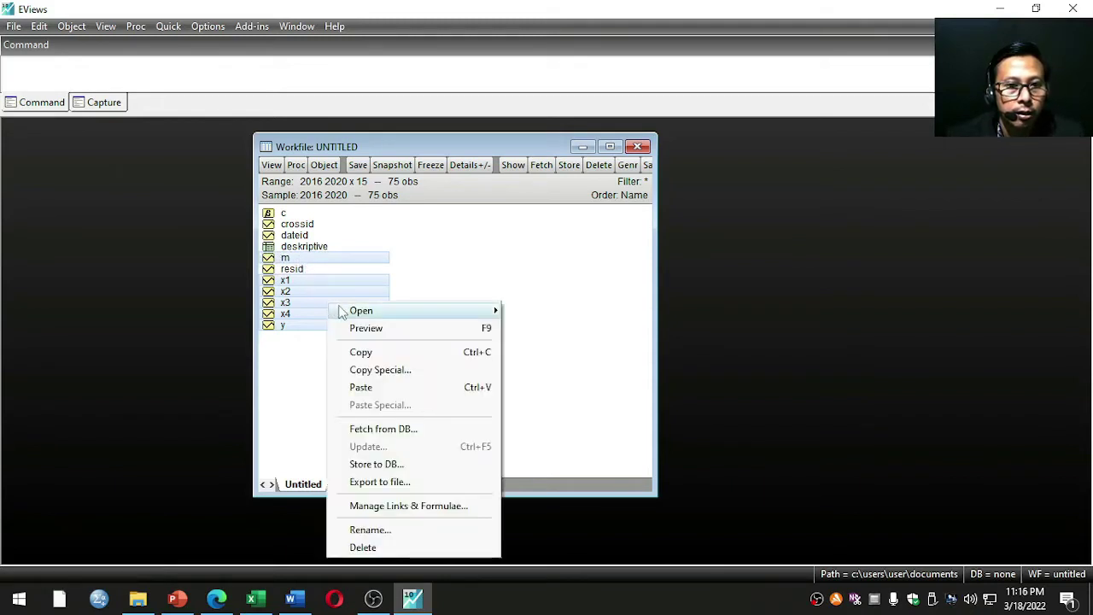
mouse_move(359, 312)
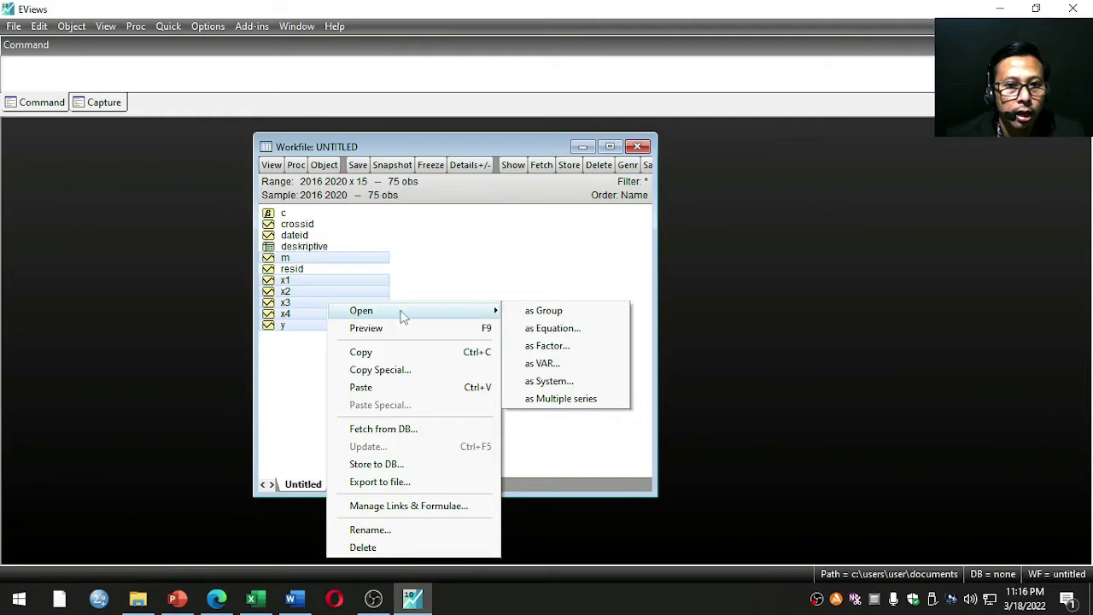
click(547, 329)
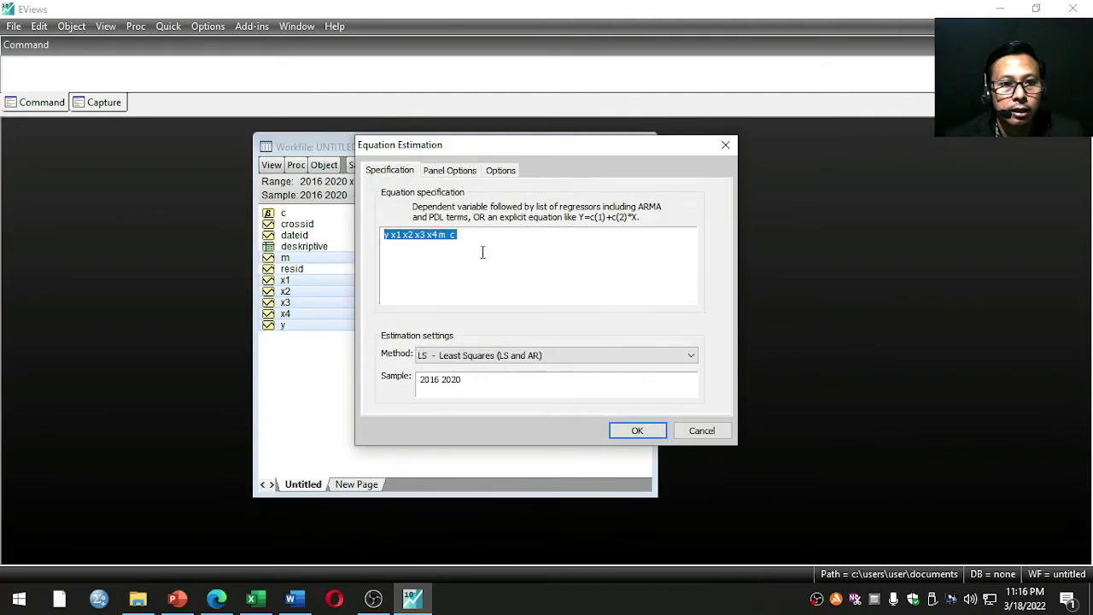
Step: Reorder the equation specification so the constant follows the dependent variable: y c x1 x2 x3 x4 m
click(479, 246)
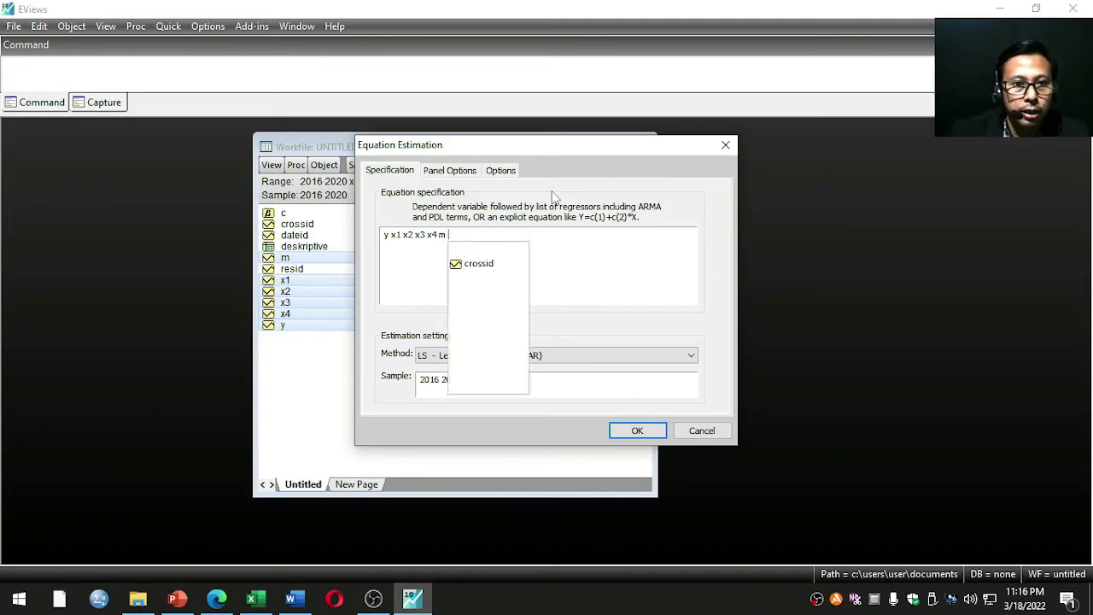
click(390, 237)
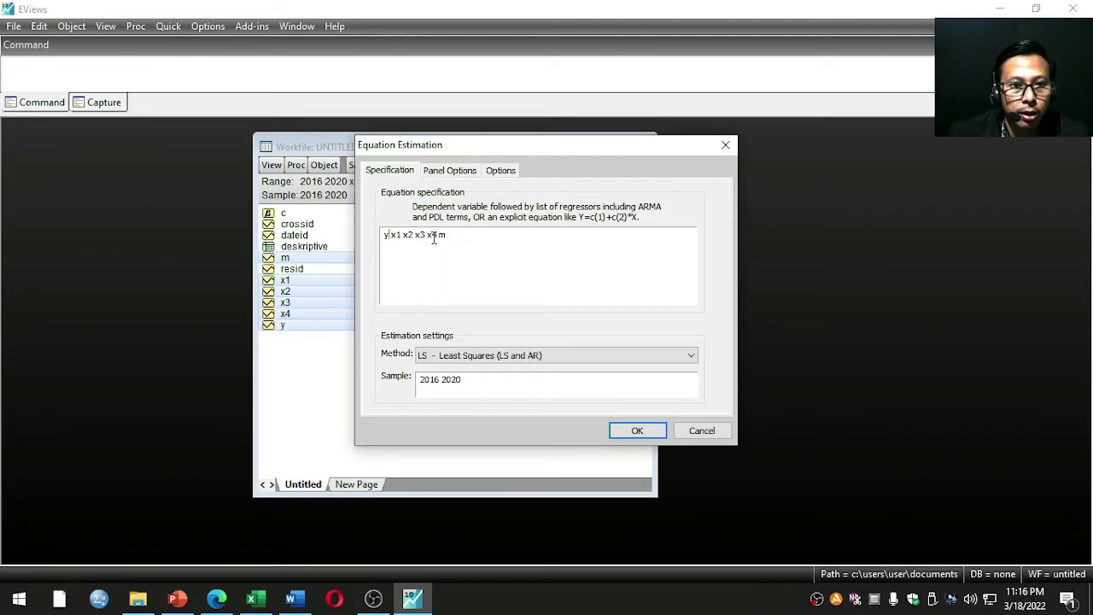
text(c)
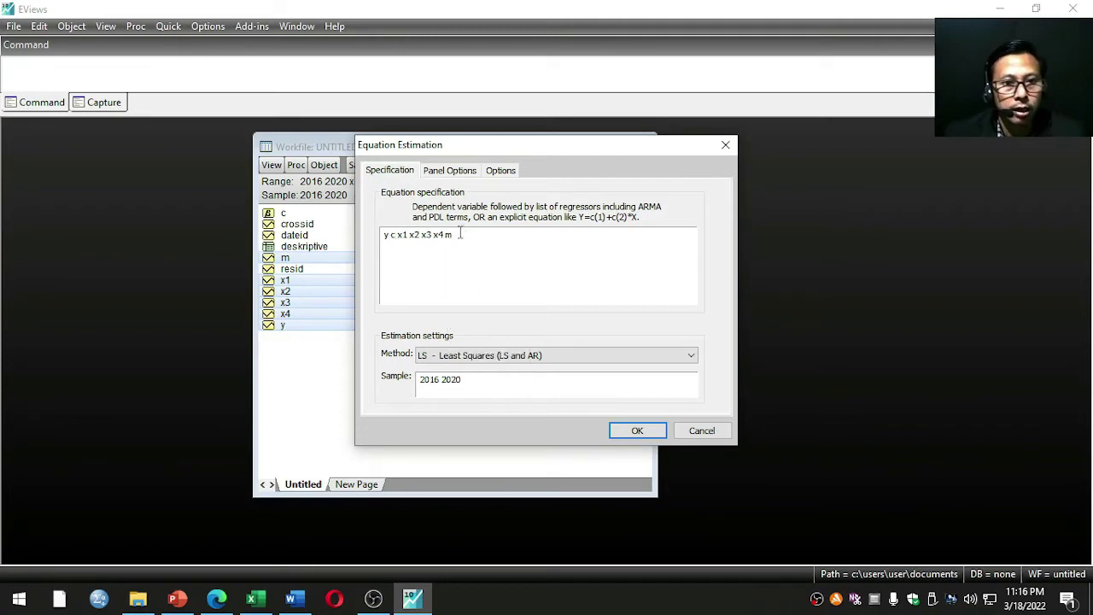
click(460, 233)
key(Escape)
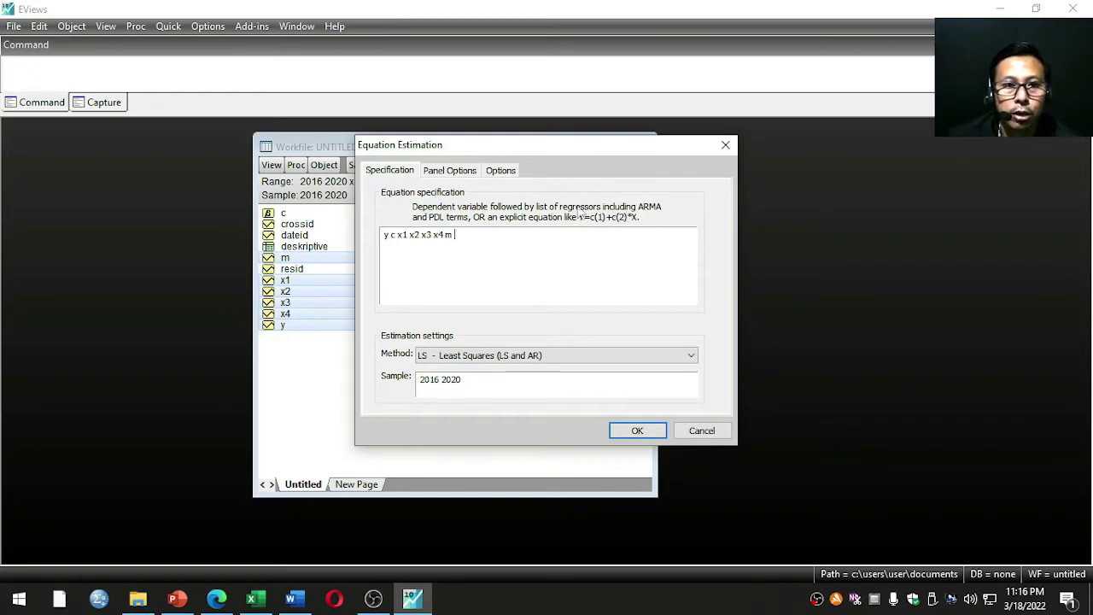
Step: Estimate the equation by least squares with cross-section and period effects left at None, and move the results window clear of the workfile's object list
click(441, 173)
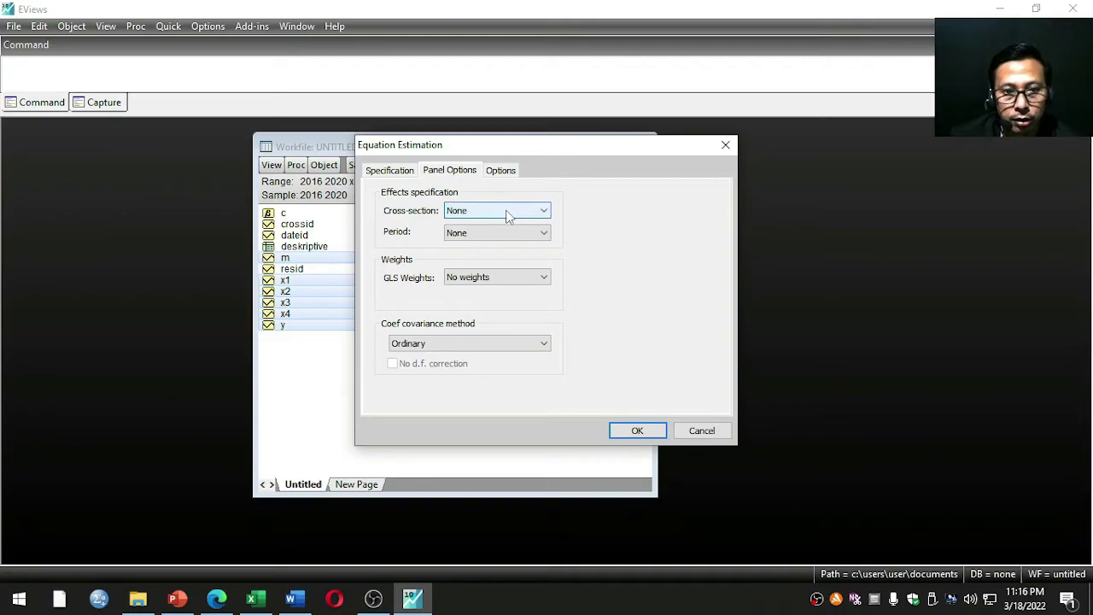
click(636, 430)
drag(386, 251, 623, 130)
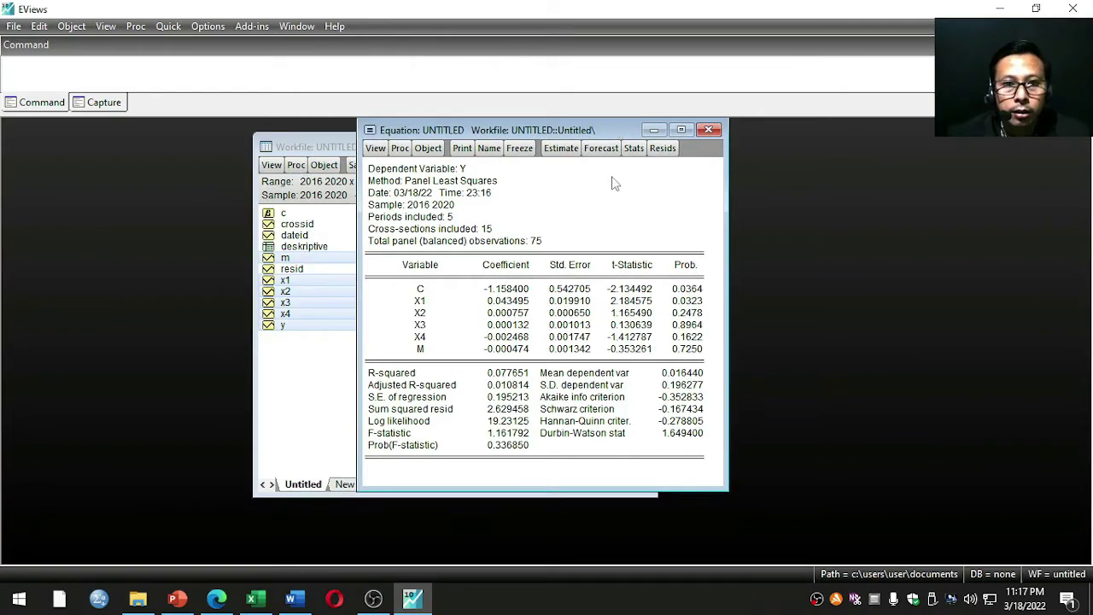
drag(602, 133, 635, 138)
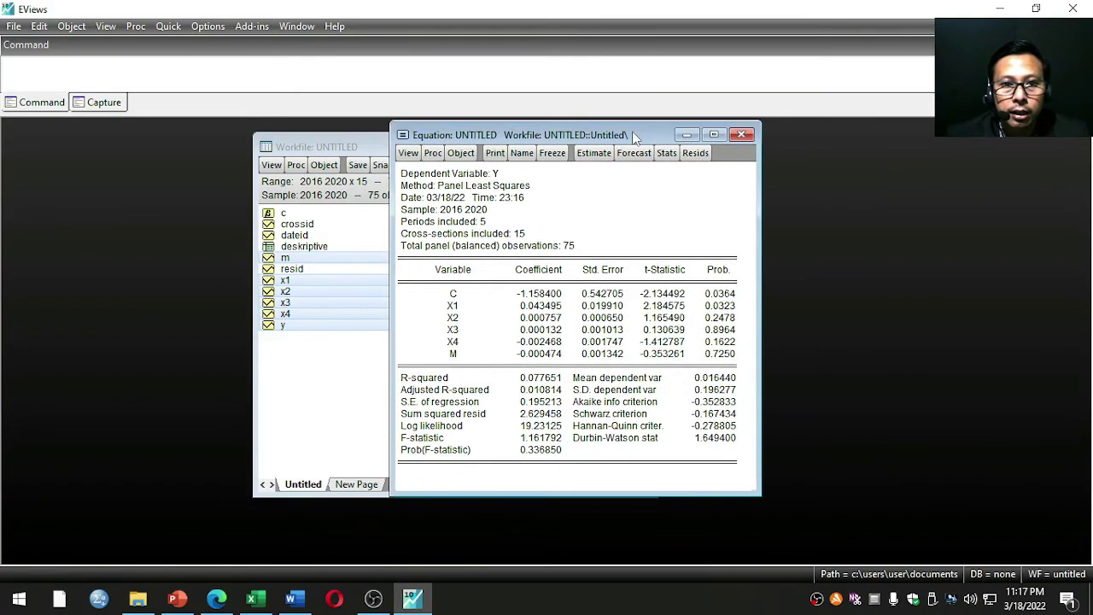
Step: Name the estimated equation model_cem
click(521, 154)
text(model_cem)
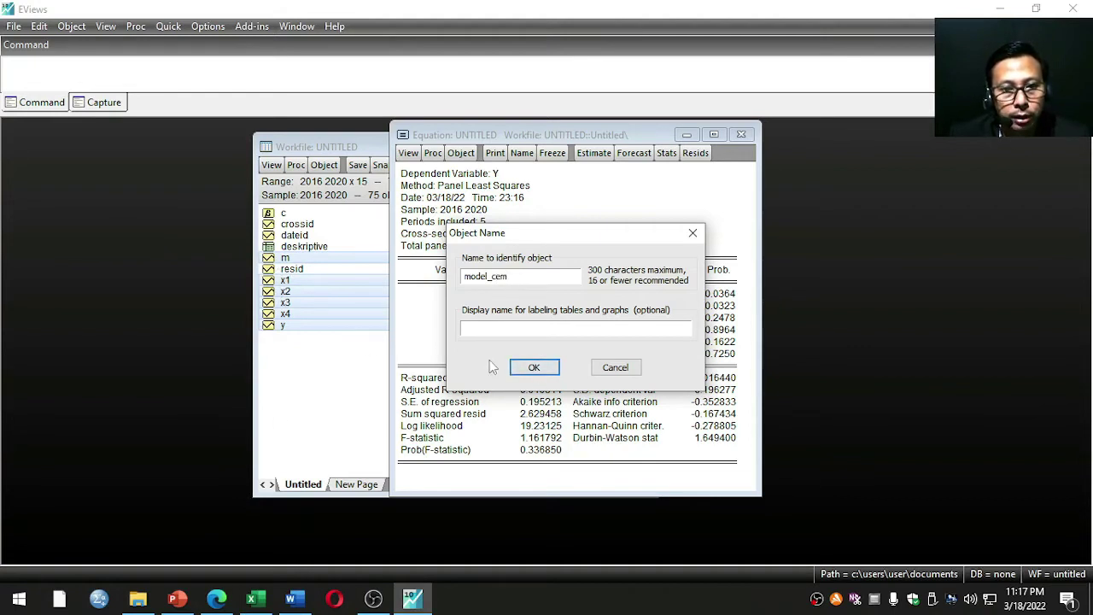
click(521, 368)
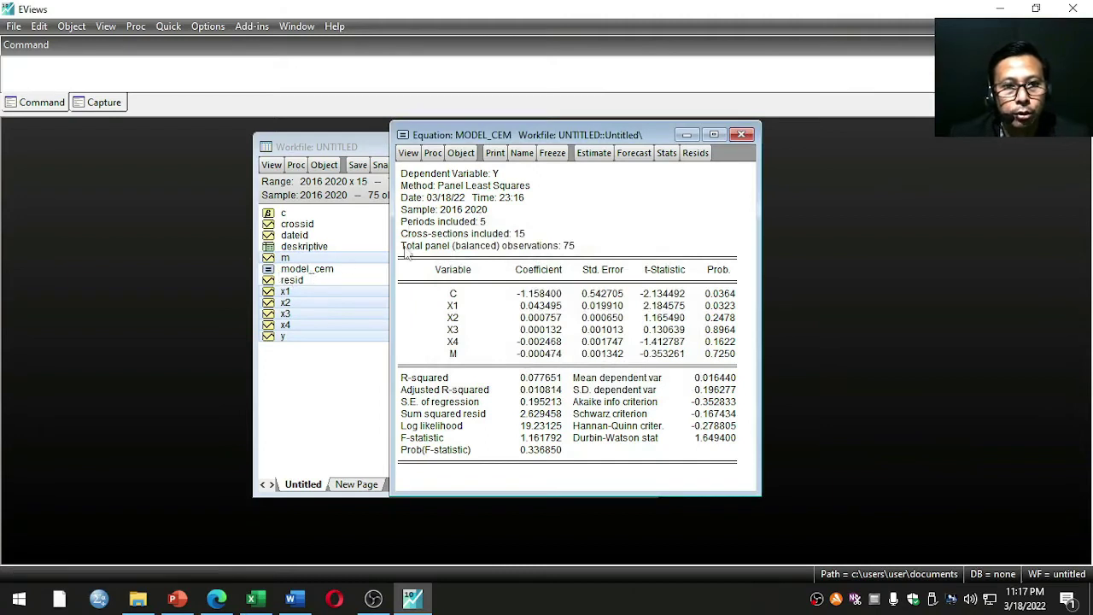
Step: Enlarge the model_cem window and copy its coefficient and statistics tables with numbers as displayed
drag(403, 258, 738, 507)
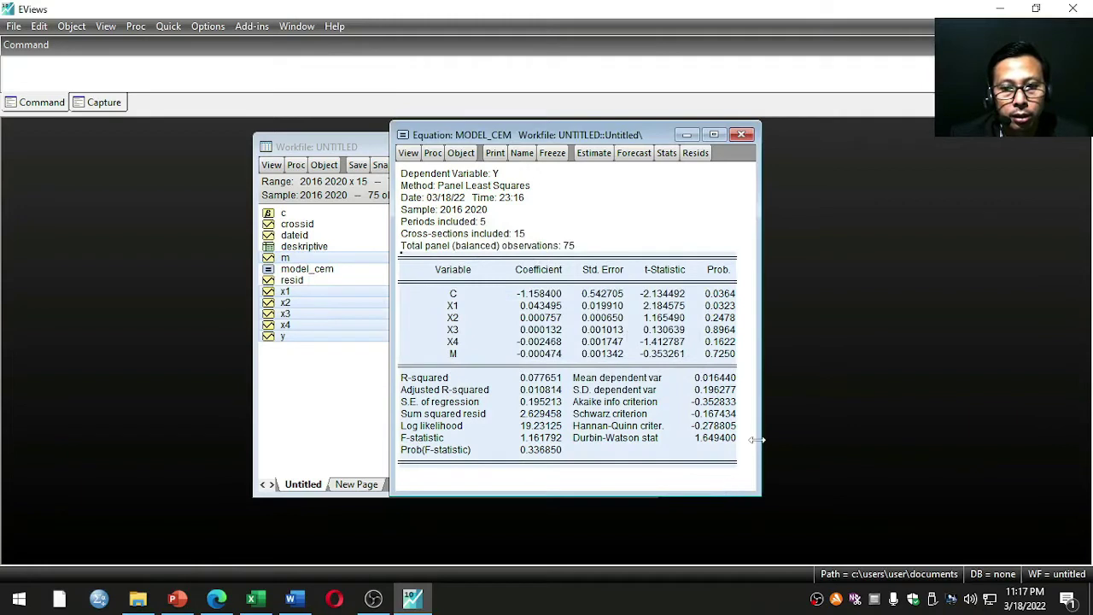
drag(758, 439, 825, 440)
drag(781, 489, 773, 548)
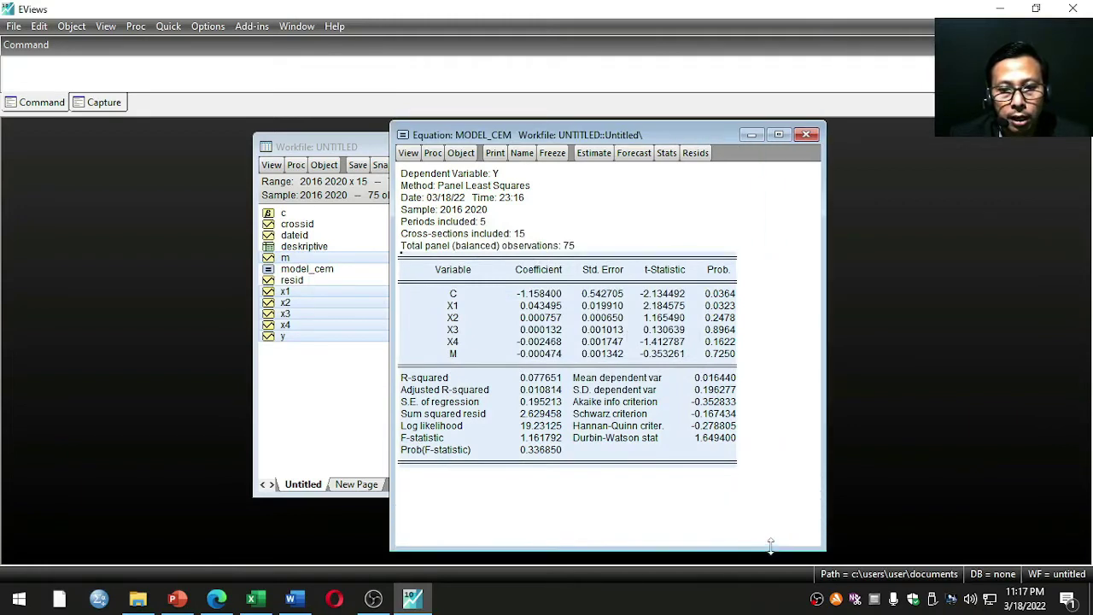
right_click(589, 342)
click(622, 349)
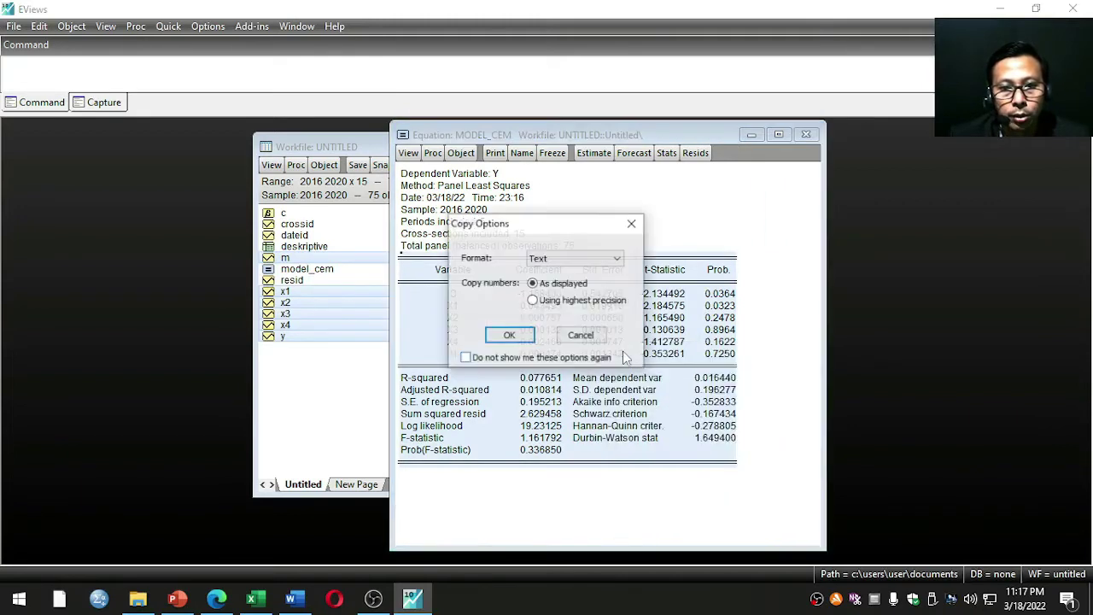
click(509, 335)
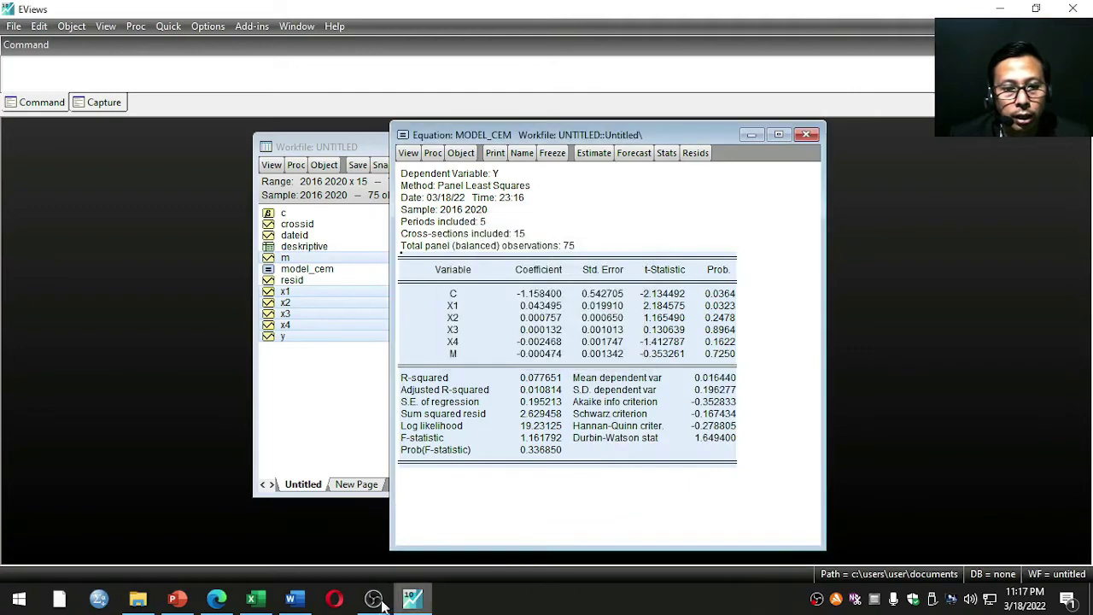
Step: Switch to the Word document and paste the copied regression output as a picture below the CEM heading
click(295, 598)
click(439, 398)
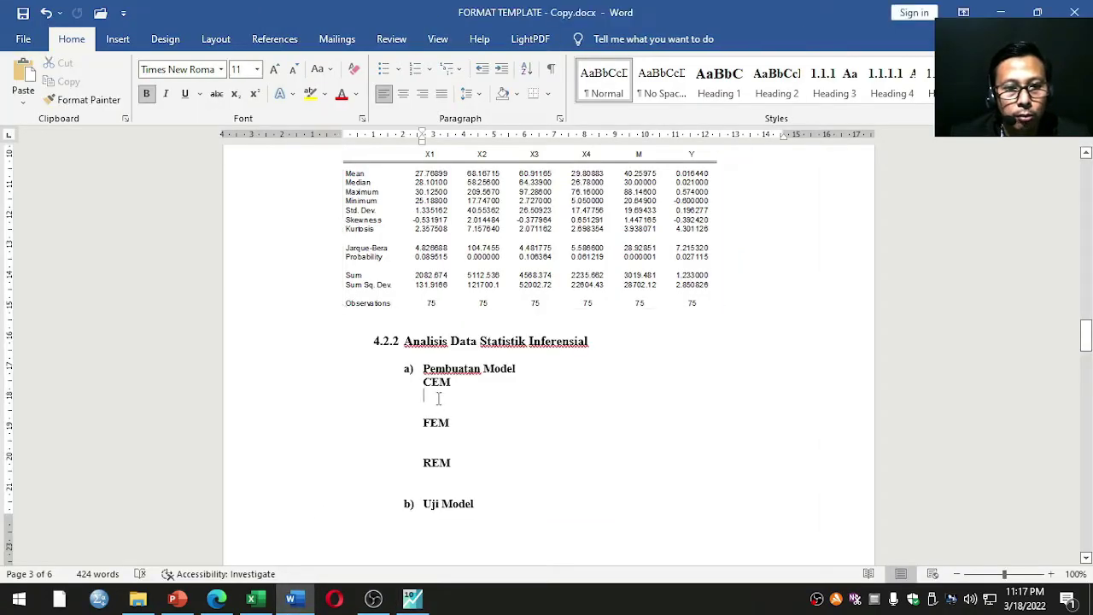
right_click(438, 399)
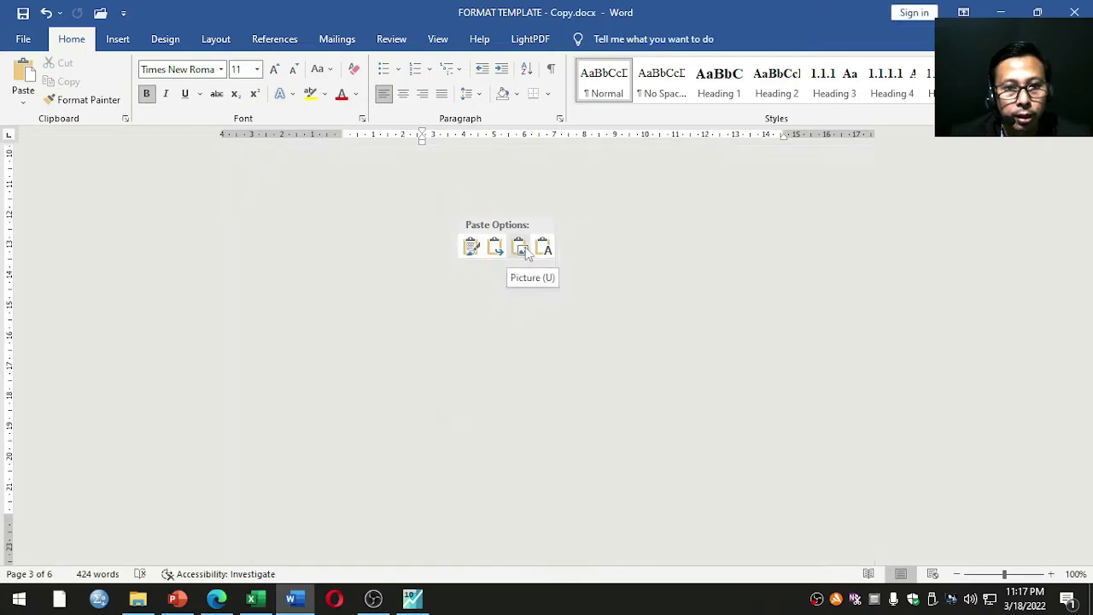
click(520, 247)
scroll(627, 363, down, 2)
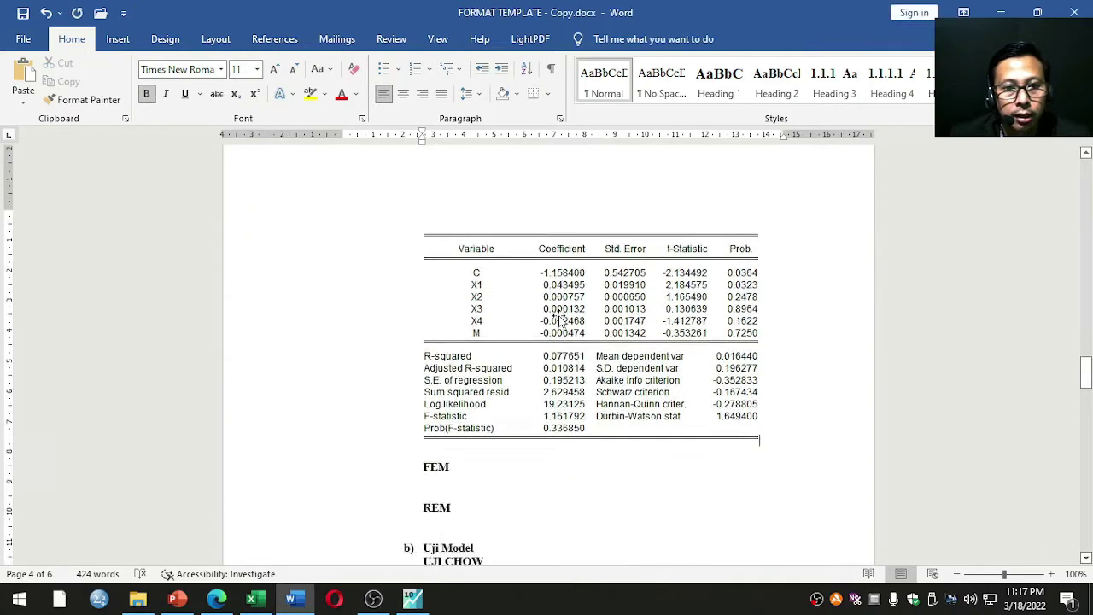
scroll(628, 369, up, 5)
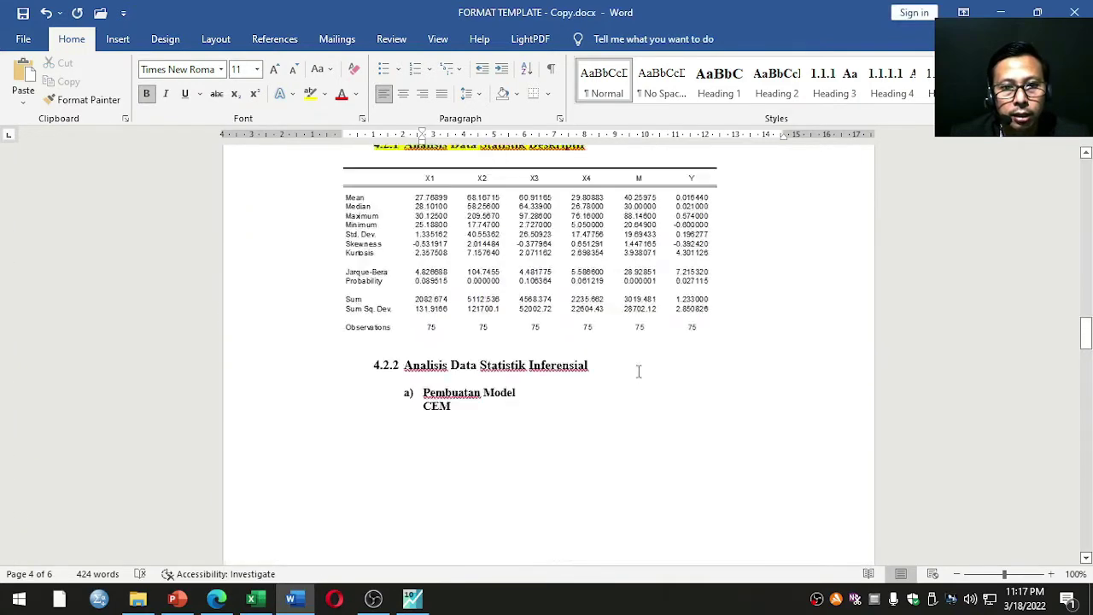
Step: Add three blank lines below the FEM heading and switch back to EViews
scroll(637, 373, down, 5)
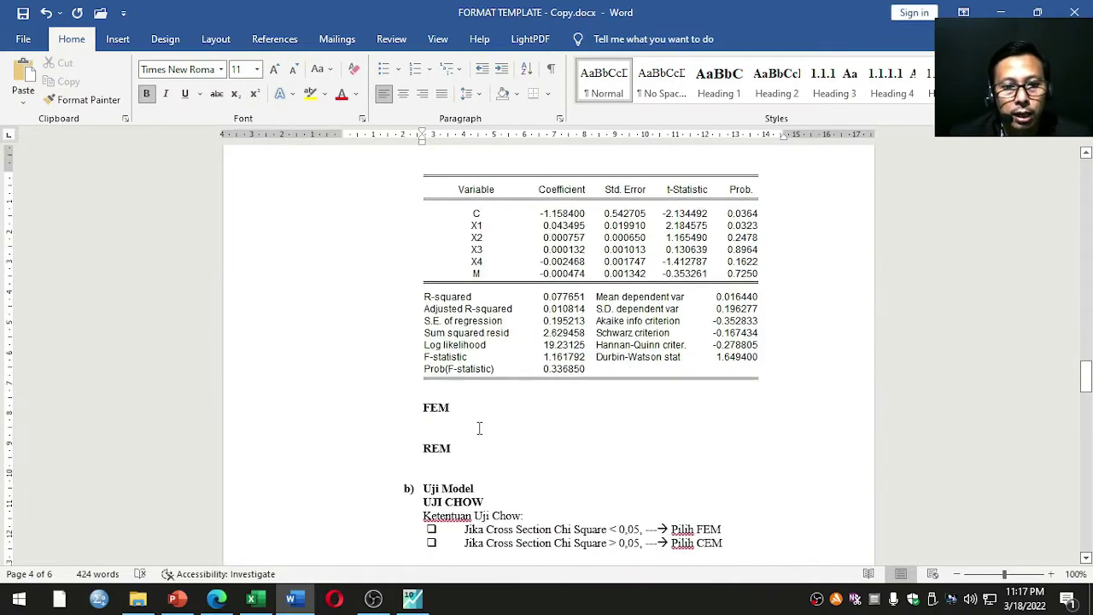
click(479, 427)
key(Return)
key(Return)
key(Return)
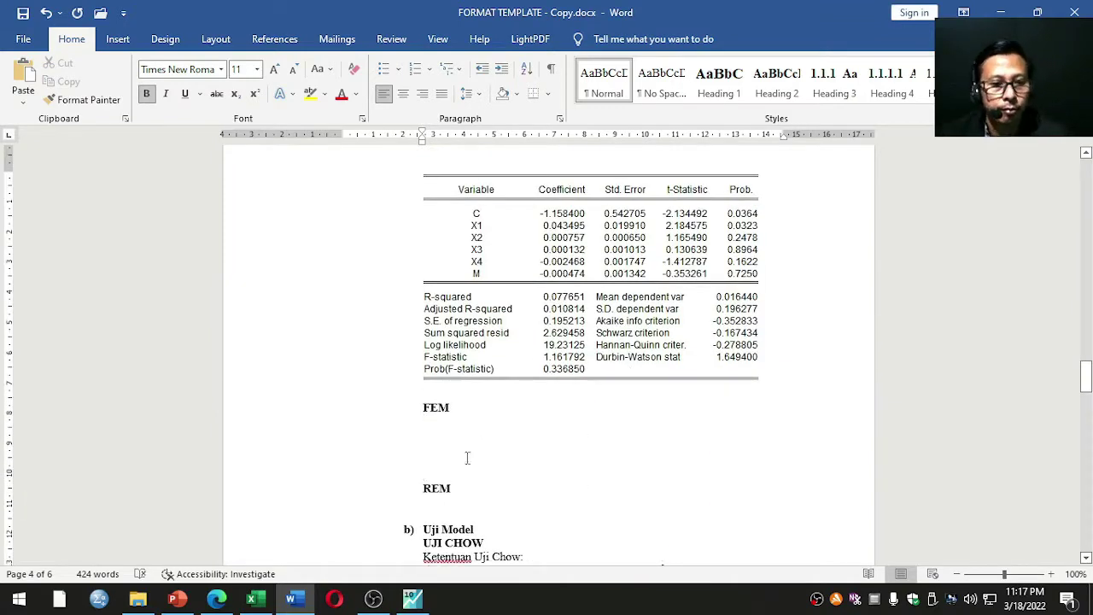
click(418, 601)
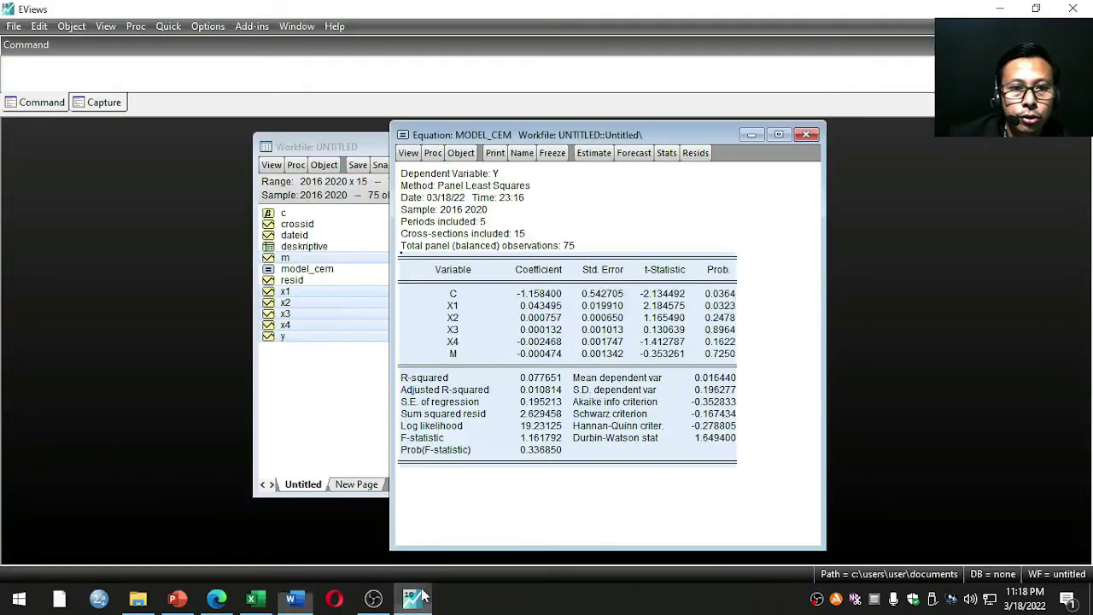
Step: Close the model_cem equation and open the selected series y, x1 to x4 and m as a new equation
click(705, 222)
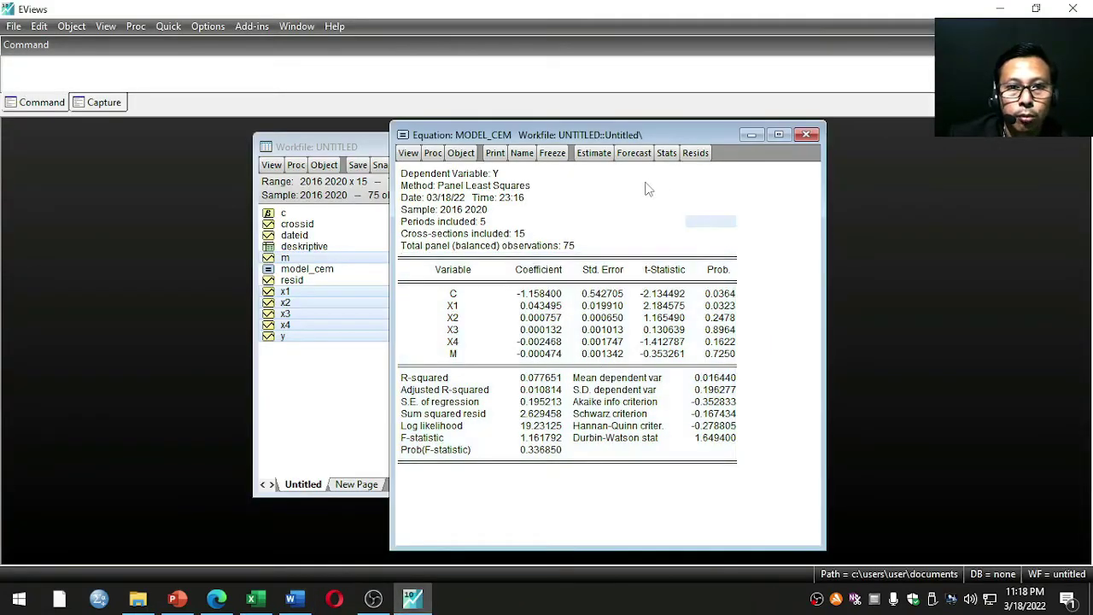
click(805, 135)
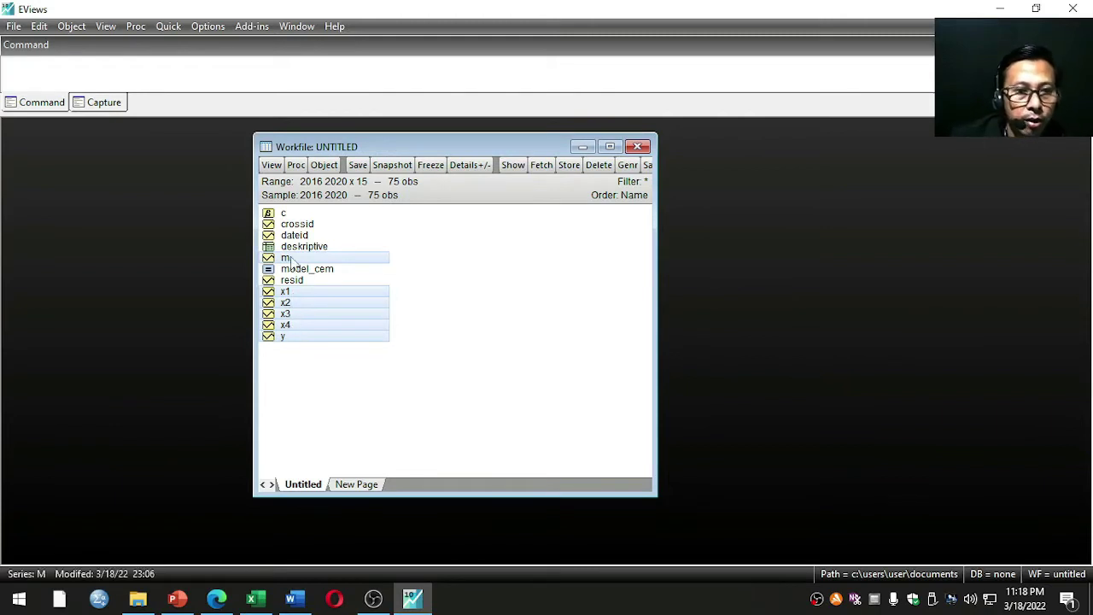
right_click(311, 310)
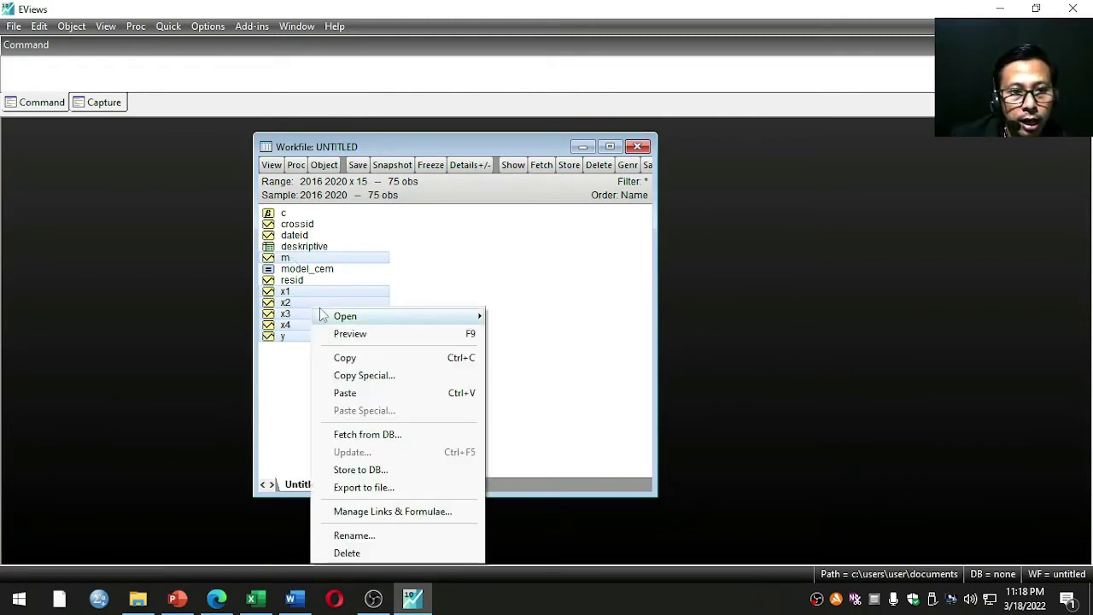
mouse_move(335, 318)
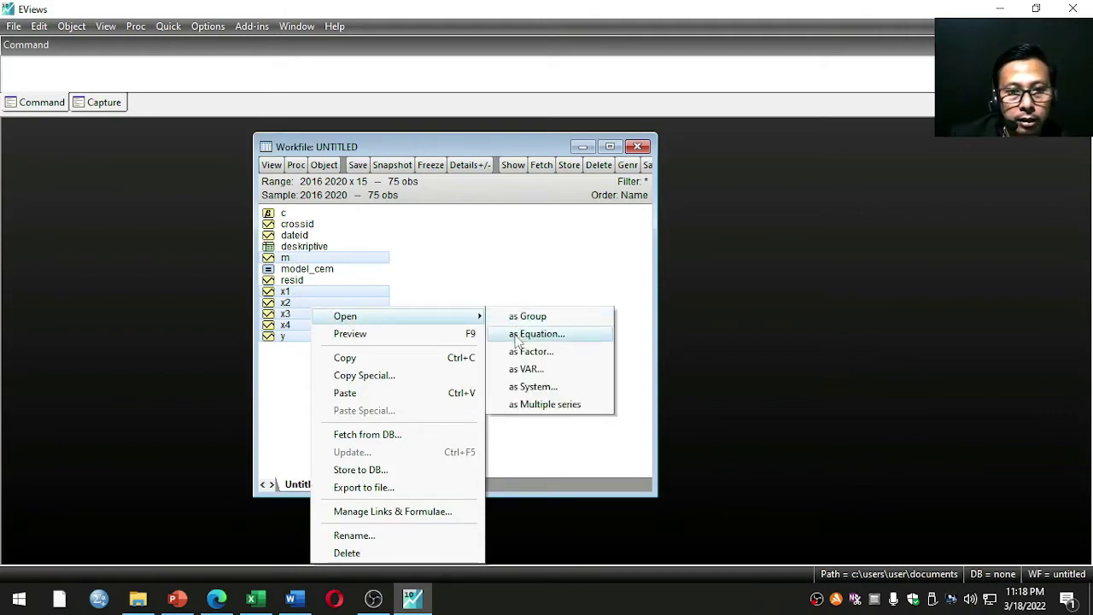
click(529, 333)
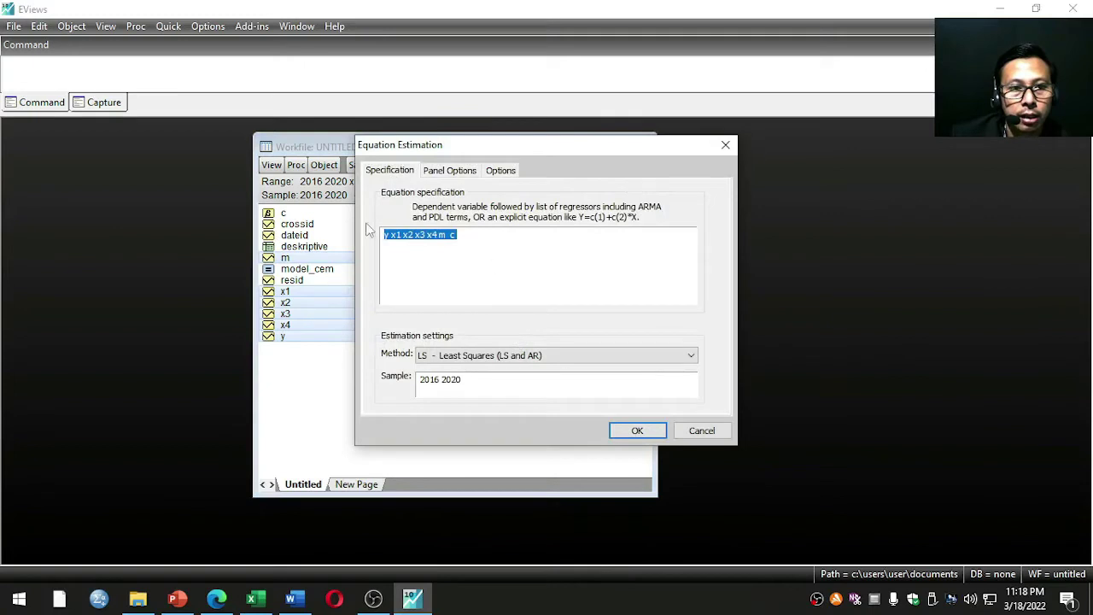
Step: Move the constant c directly after y so the equation specification reads y c x1 x2 x3 x4 m
click(457, 236)
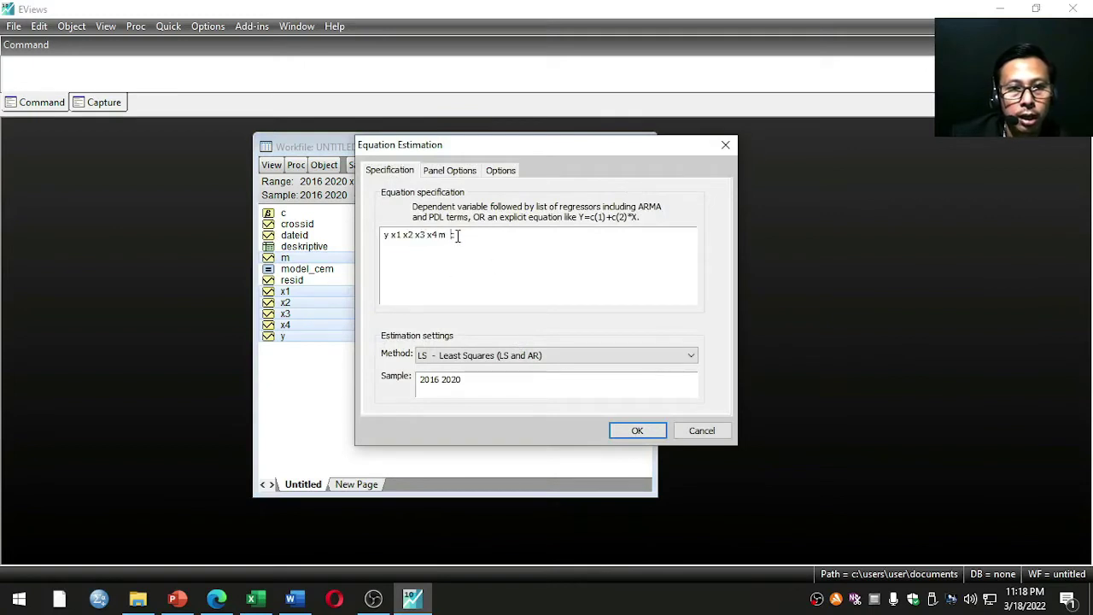
drag(458, 236, 444, 244)
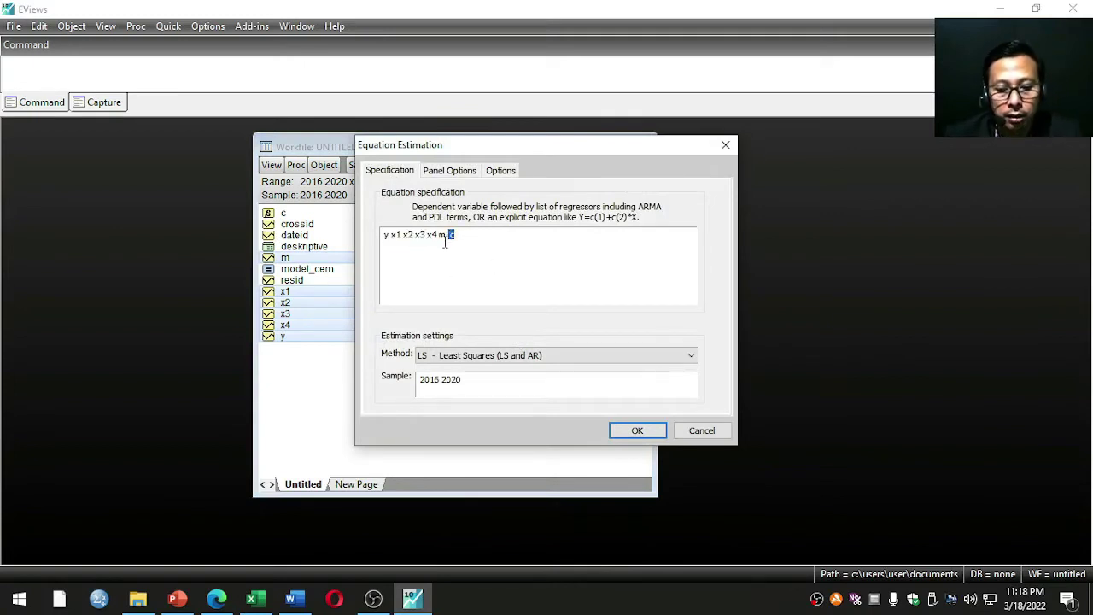
key(BackSpace)
click(392, 237)
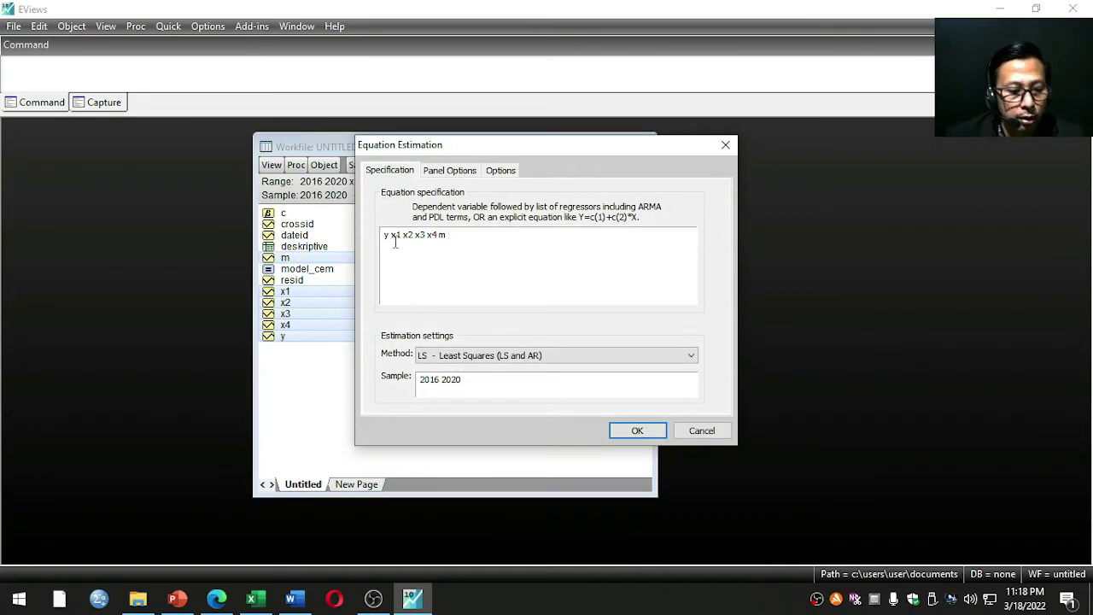
text(c)
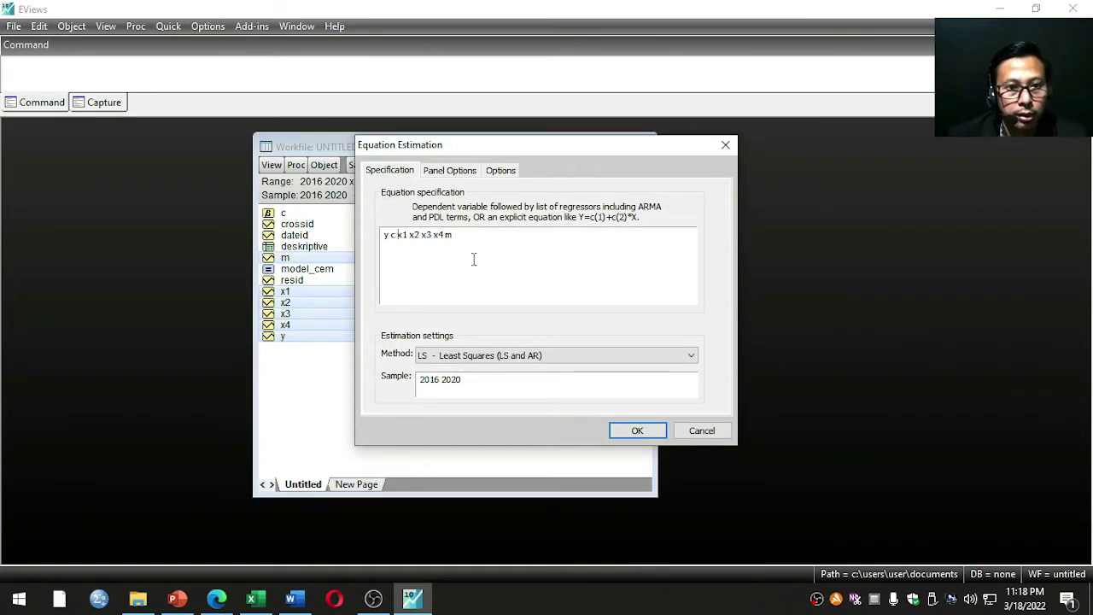
Step: Set the cross-section effects to Fixed and estimate the equation
click(449, 172)
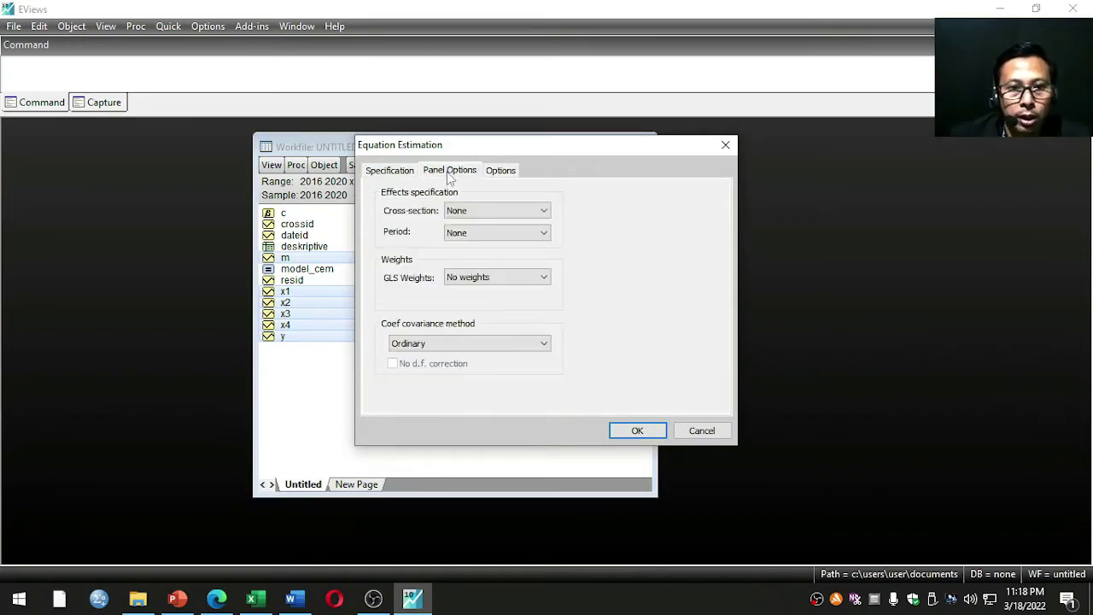
click(488, 210)
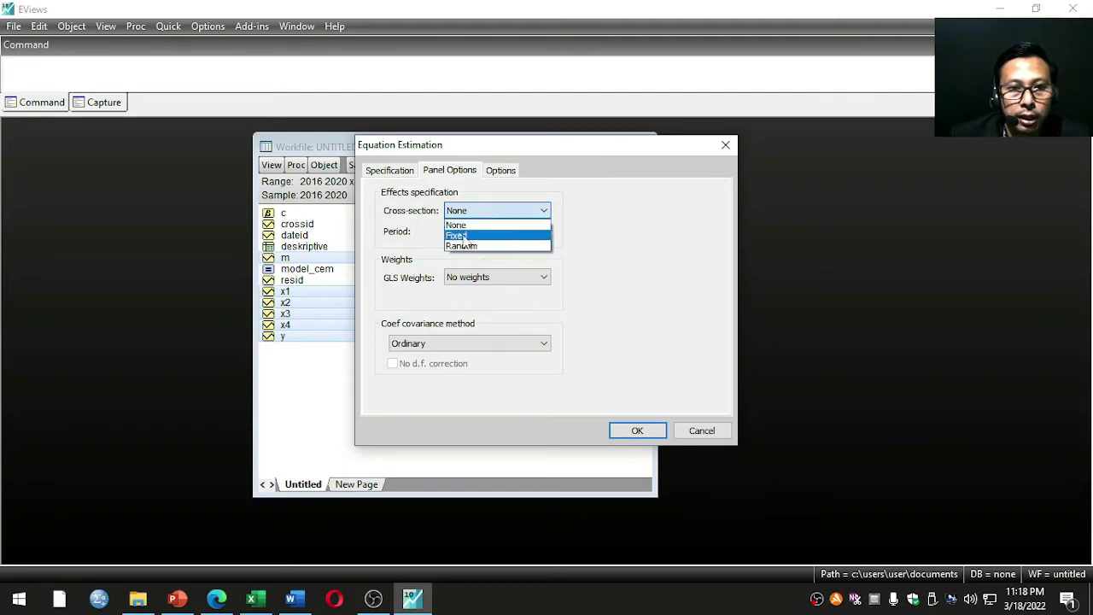
click(464, 236)
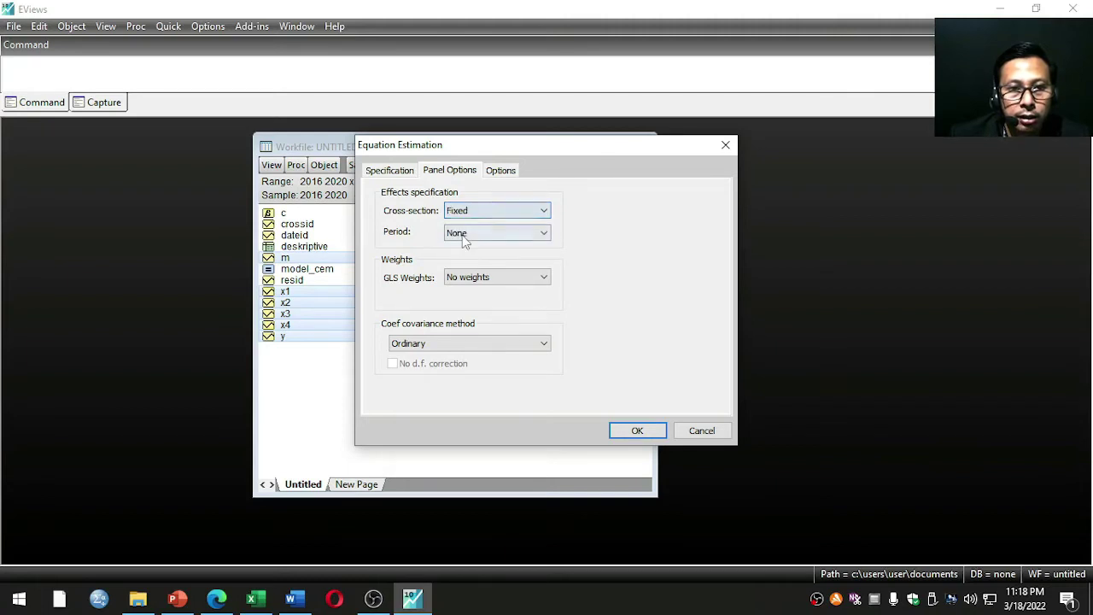
click(633, 431)
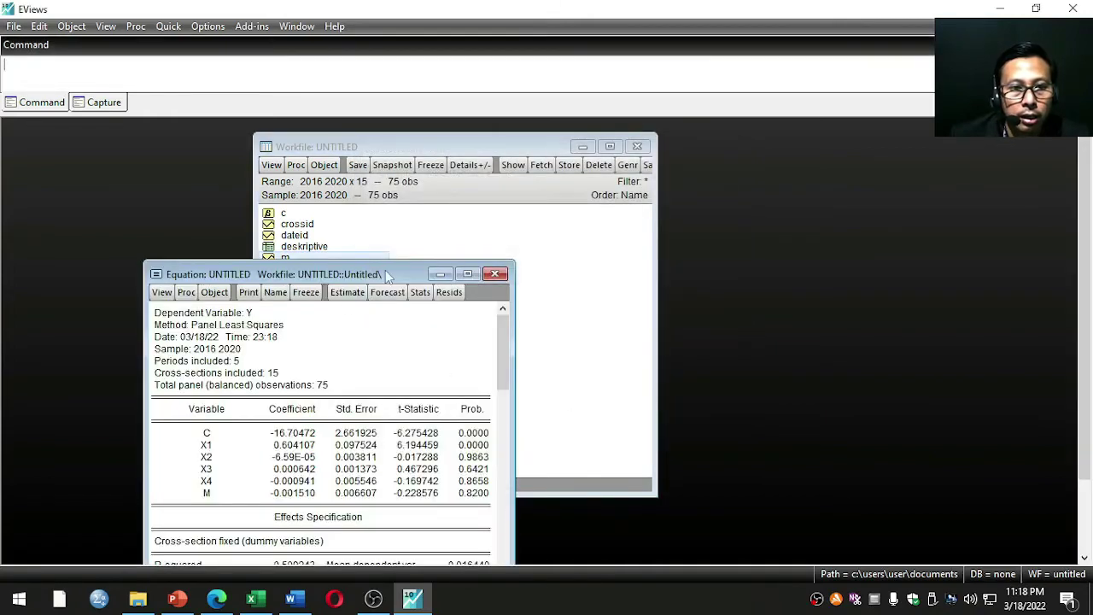
Step: Name the fixed-effects equation model_fem and close its window
drag(385, 270, 657, 127)
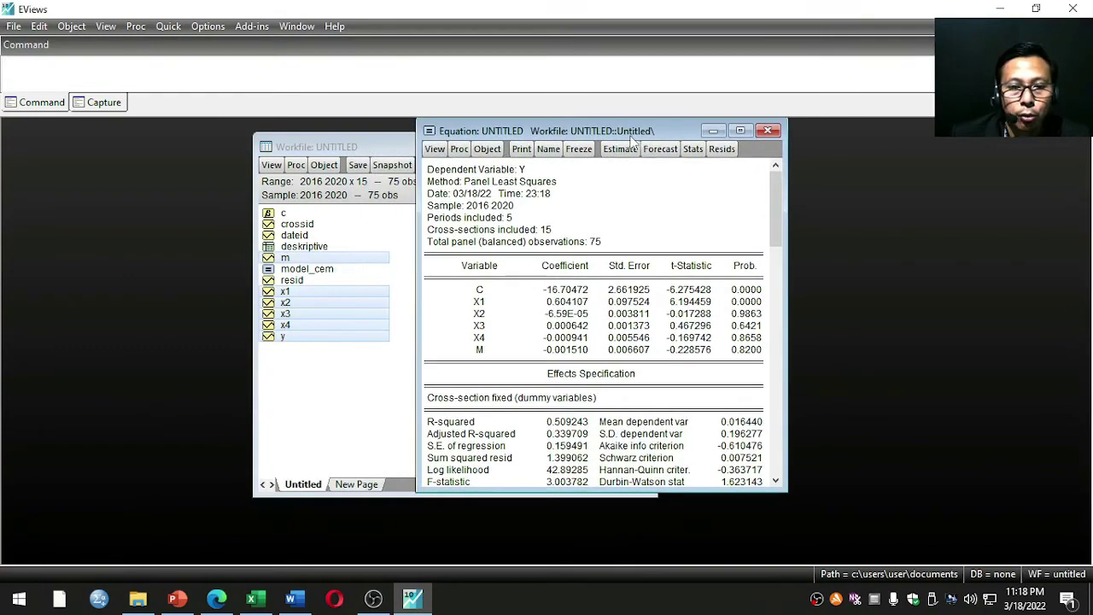
click(548, 149)
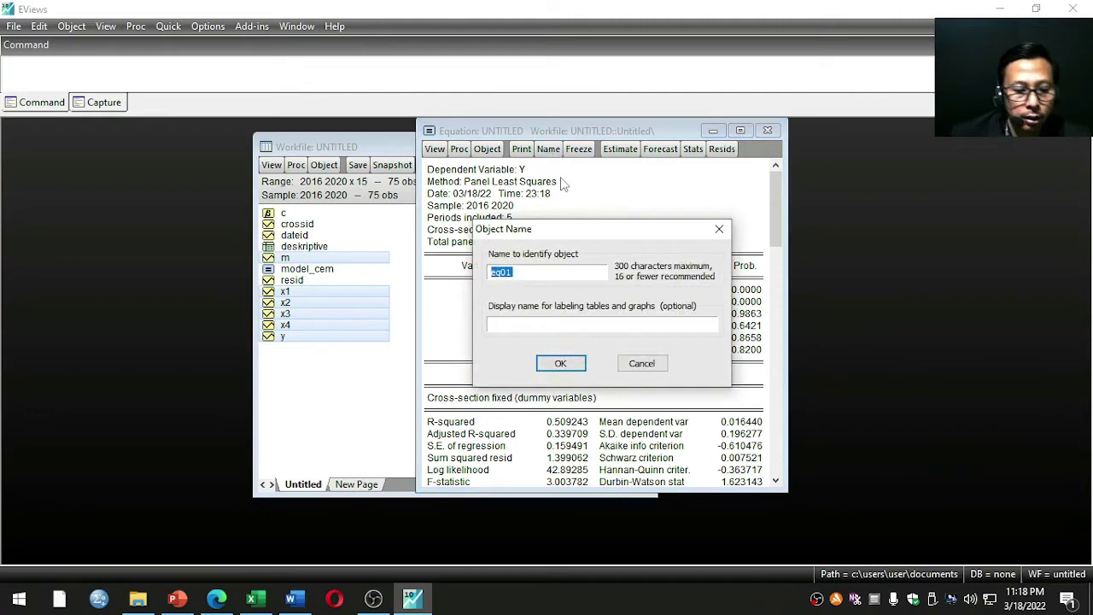
text(model_fem)
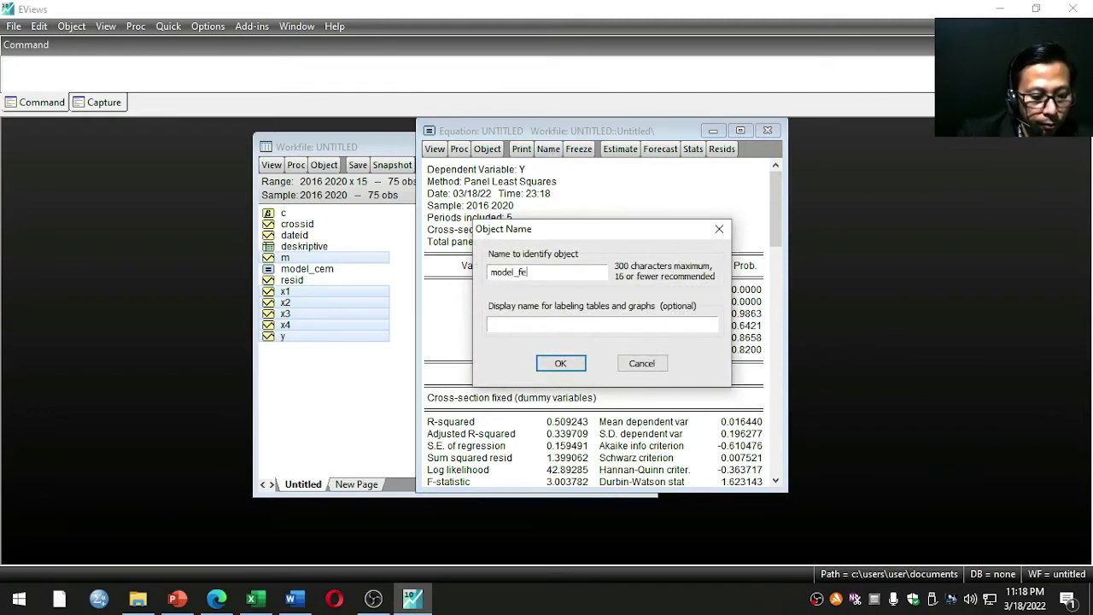
click(556, 363)
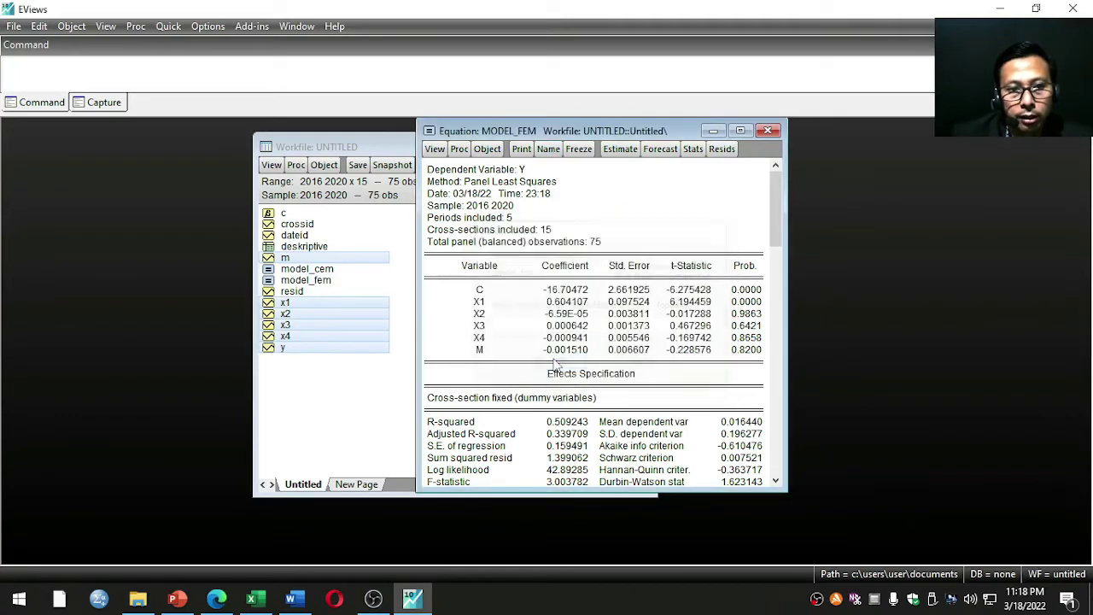
click(768, 132)
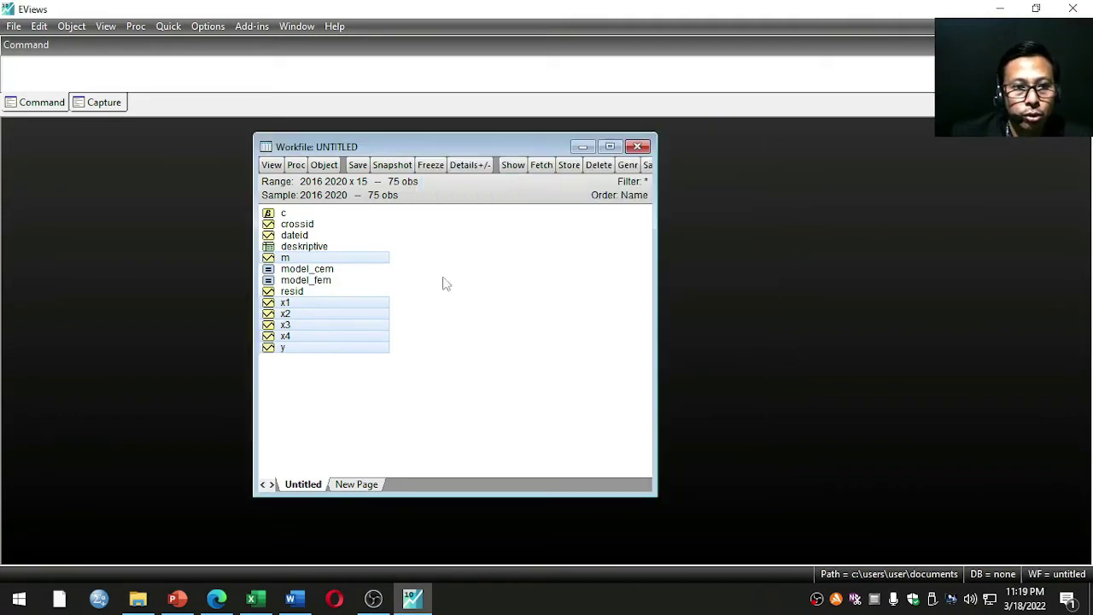
Step: Open the selected series as another equation and reorder its specification to y c x1 x2 x3 x4 m
right_click(339, 318)
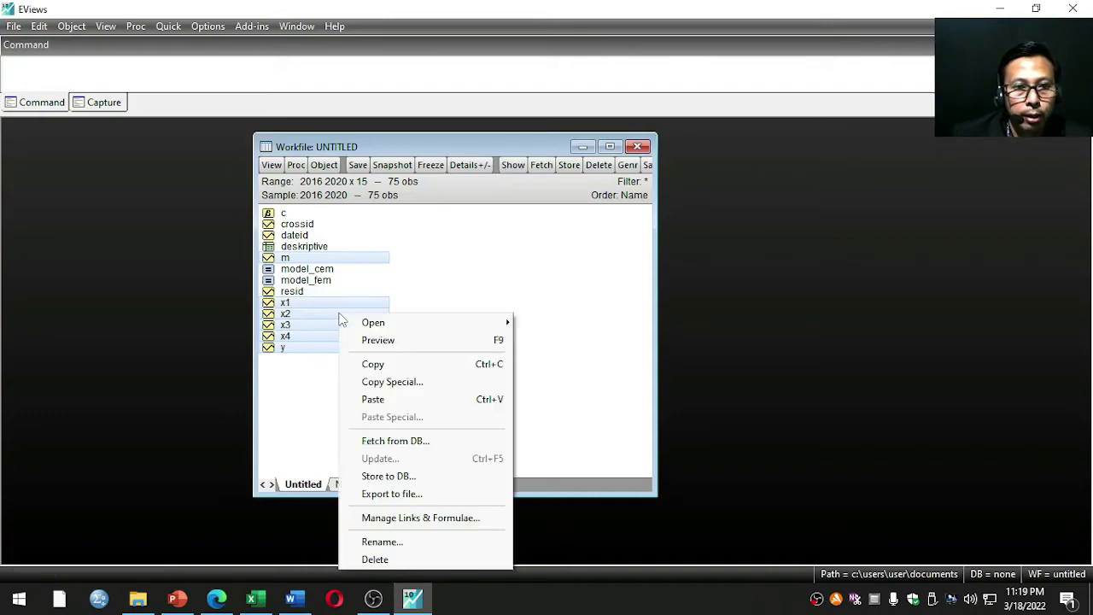
mouse_move(401, 326)
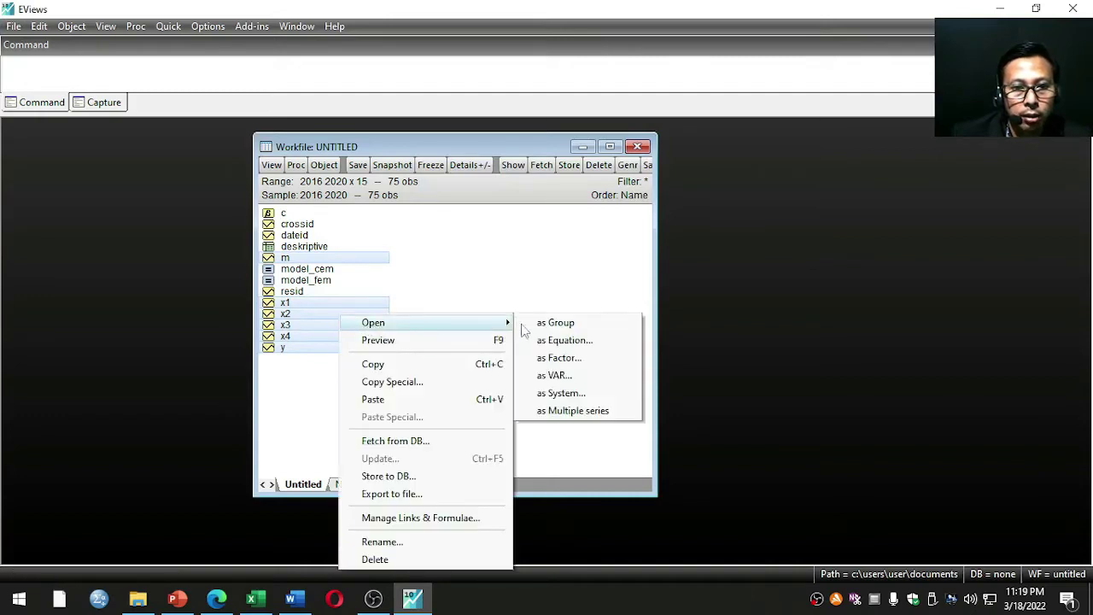
click(555, 340)
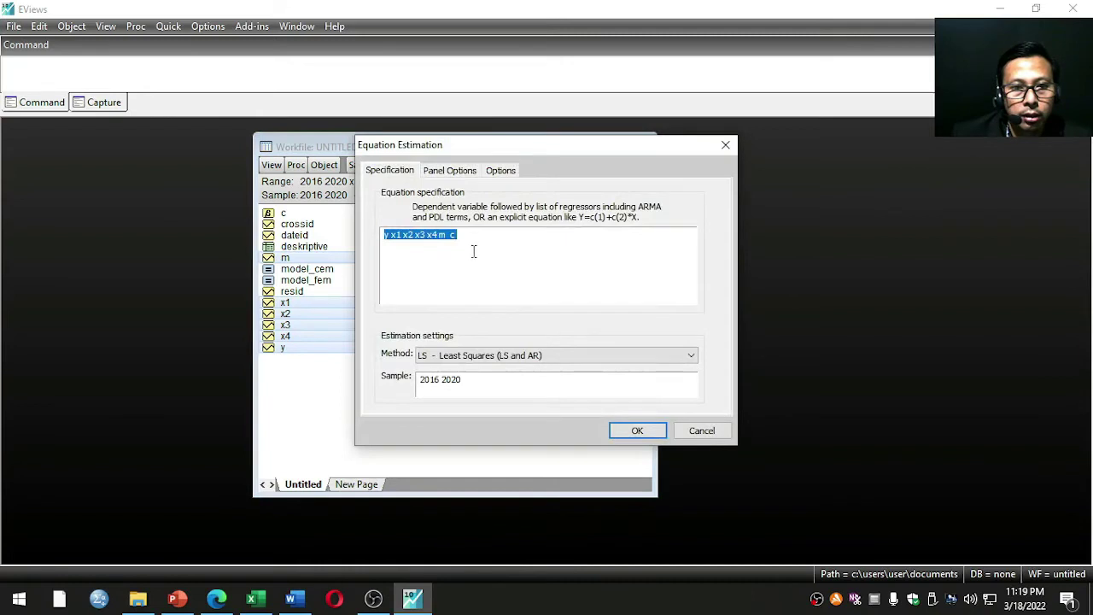
click(470, 239)
double_click(451, 243)
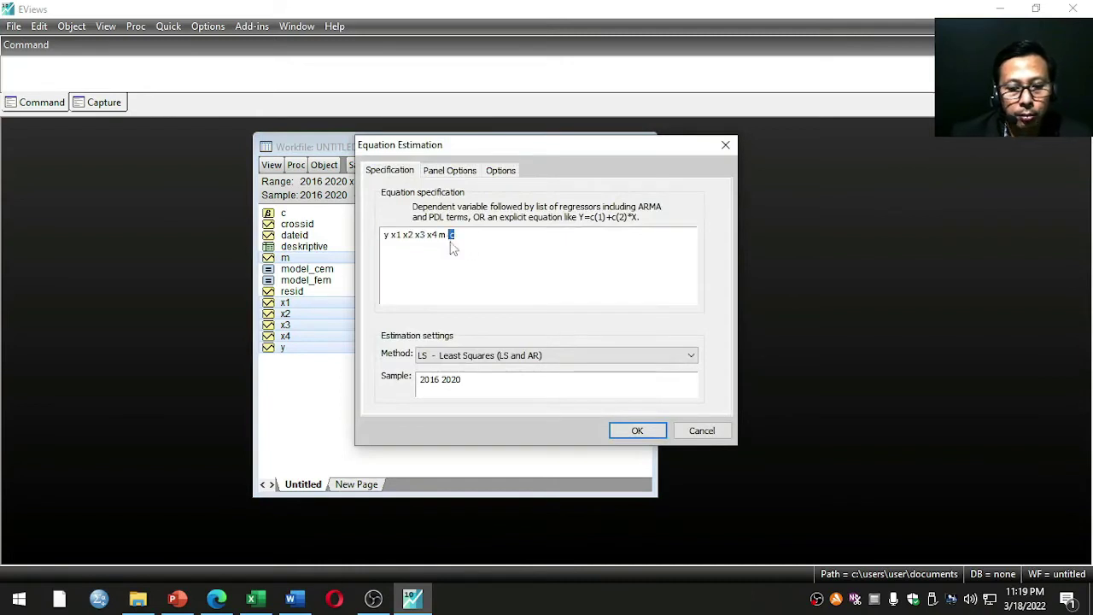
key(BackSpace)
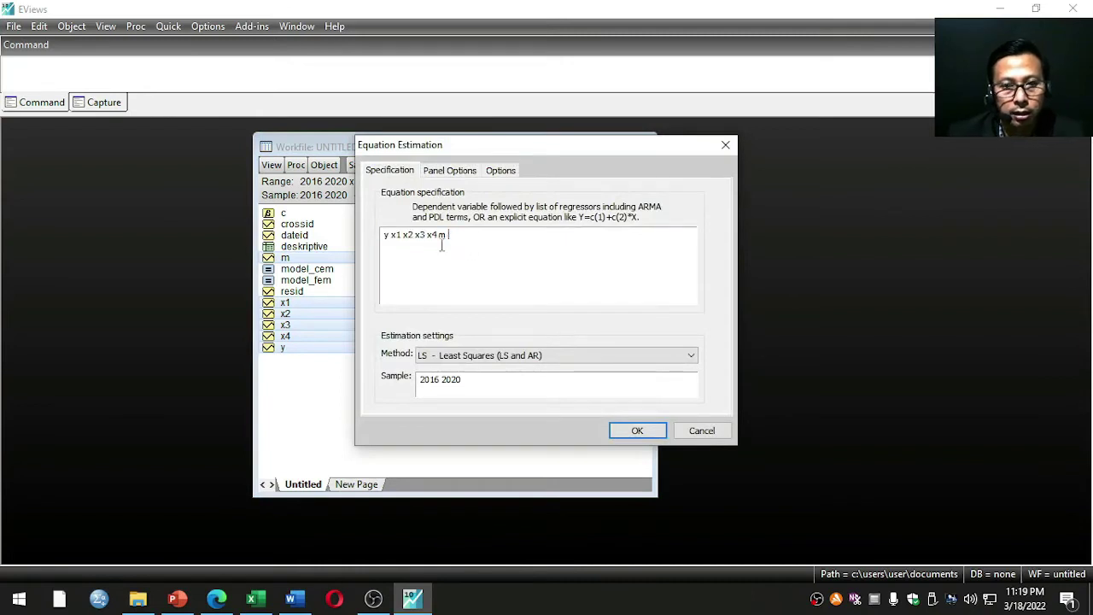
click(389, 242)
text(c)
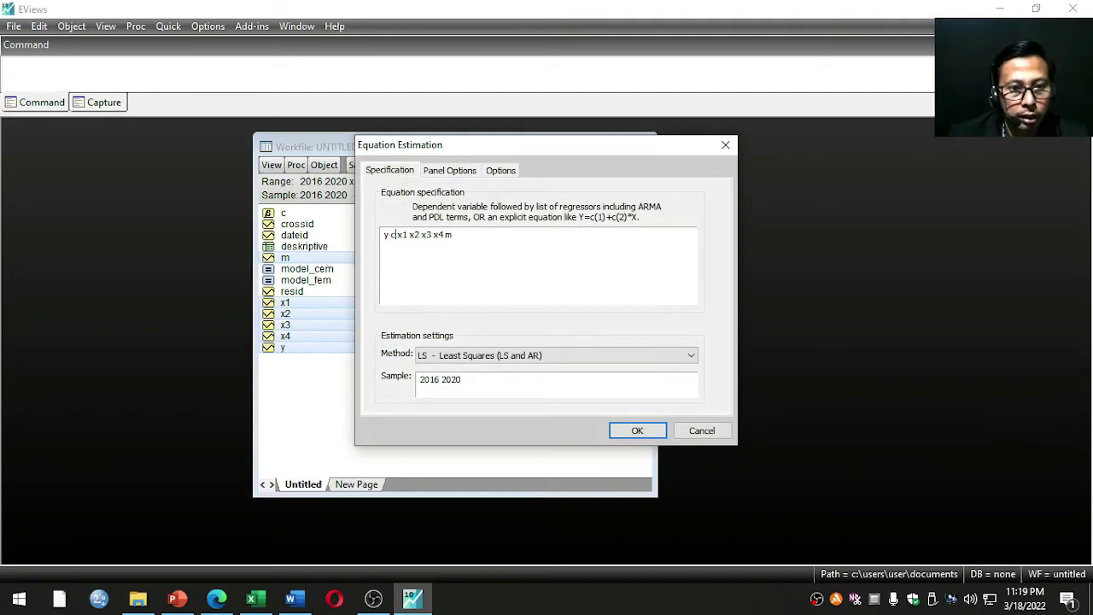
Step: Set the cross-section effects to Random and estimate the equation
click(450, 172)
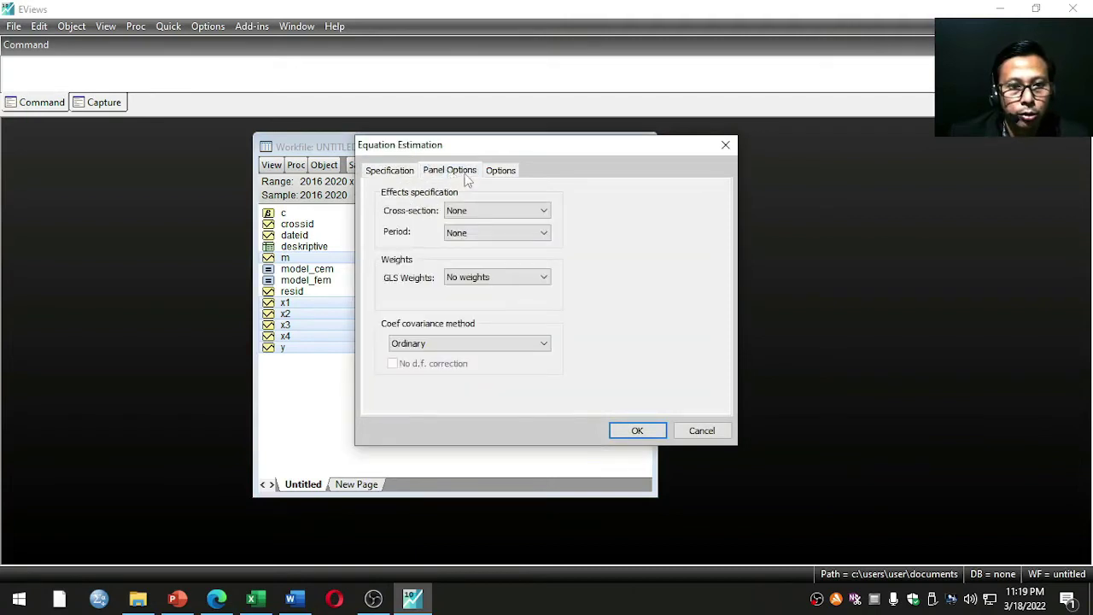
click(498, 211)
click(458, 244)
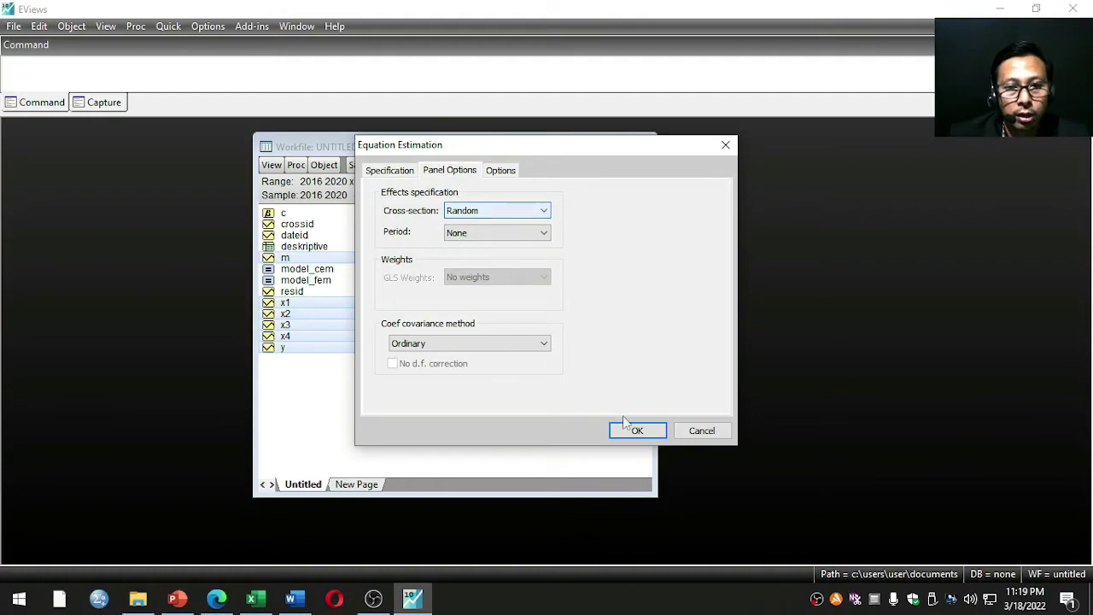
click(638, 431)
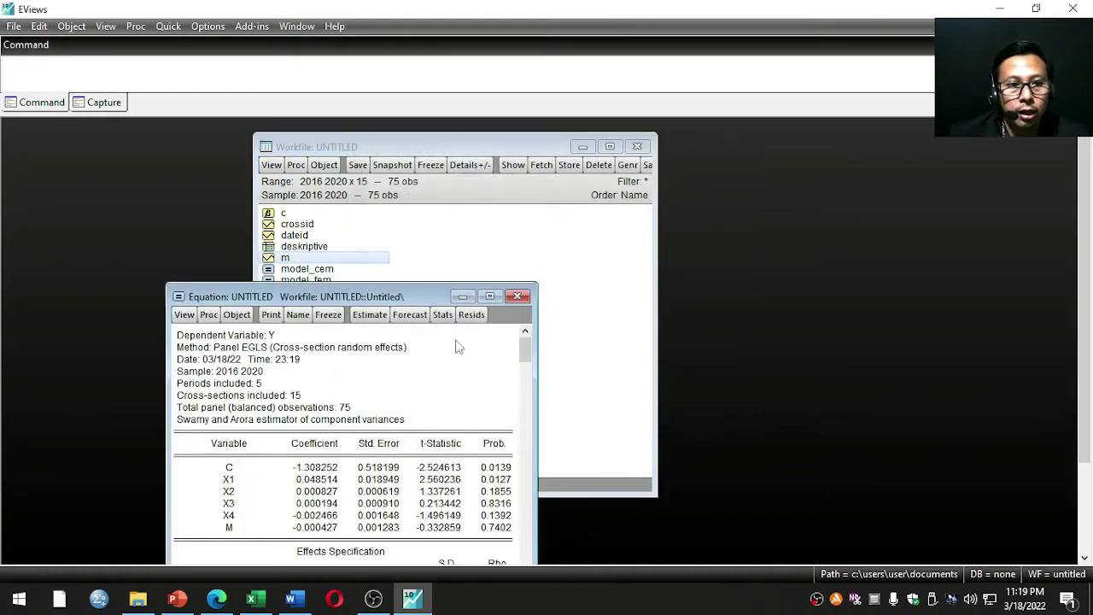
Step: Name the random-effects equation model_rem and close its window
drag(425, 299, 732, 147)
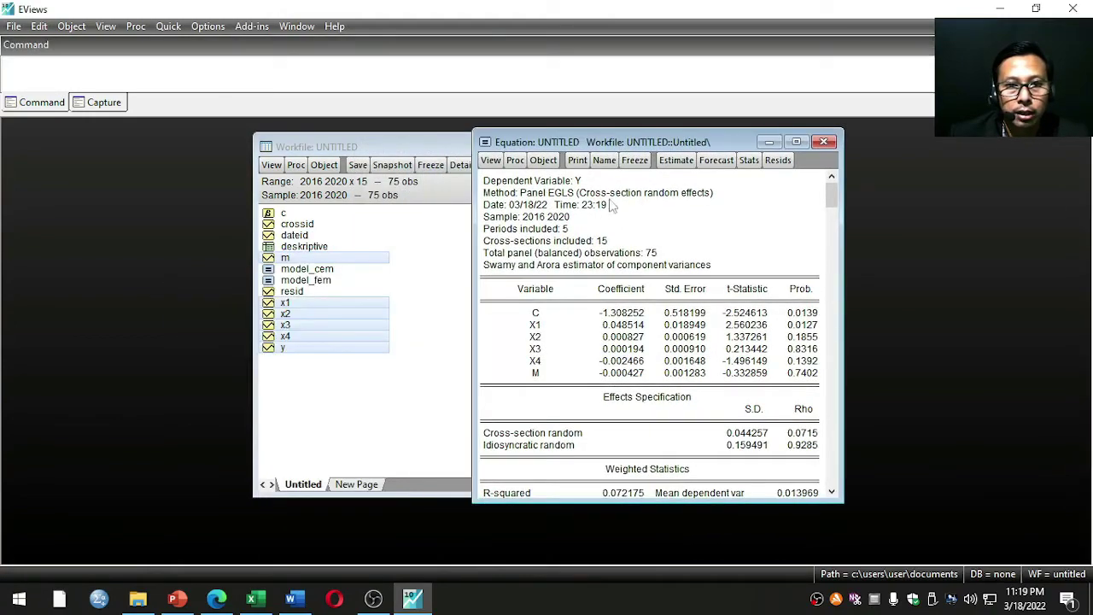
click(604, 160)
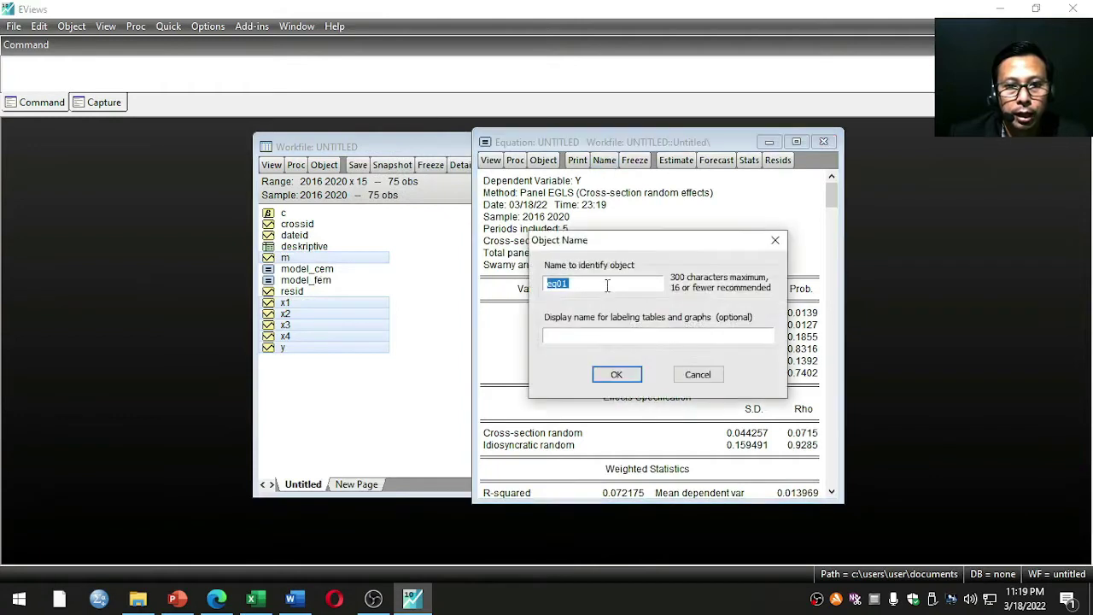
text(m)
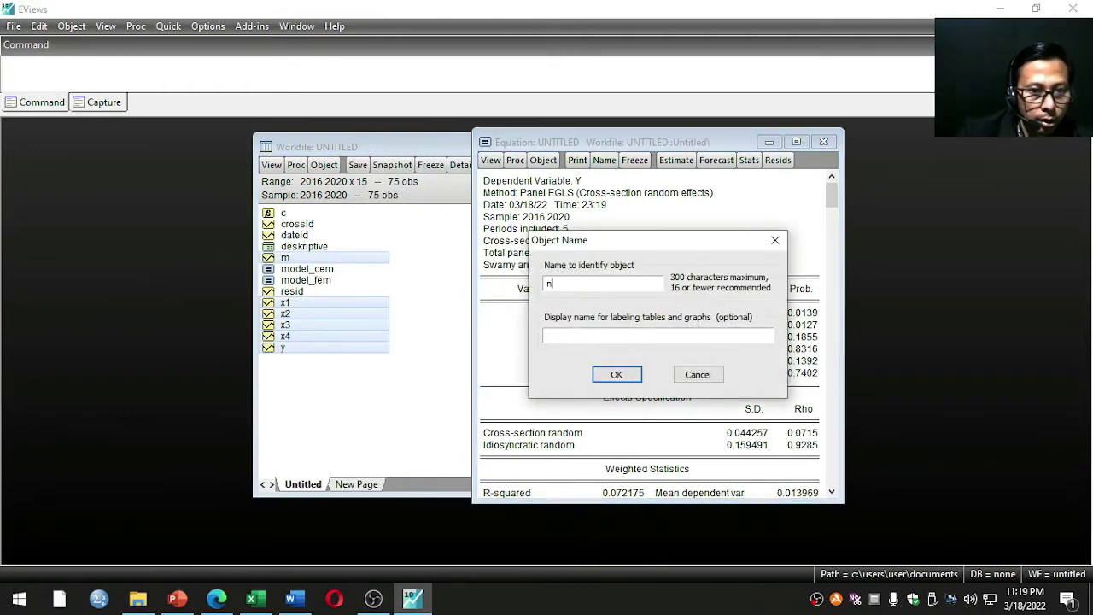
text(m)
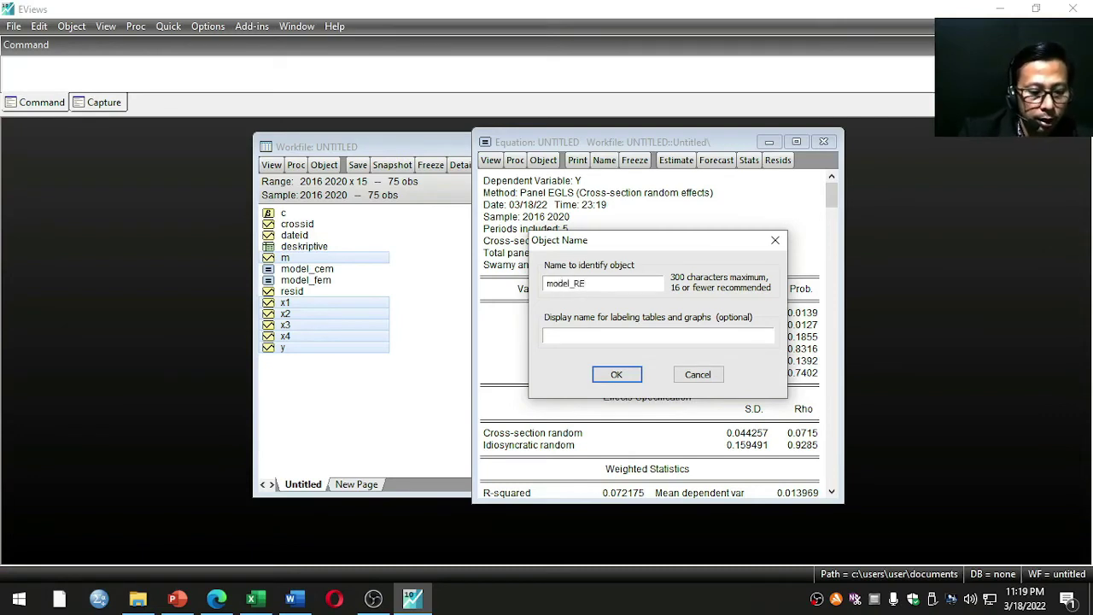
click(614, 374)
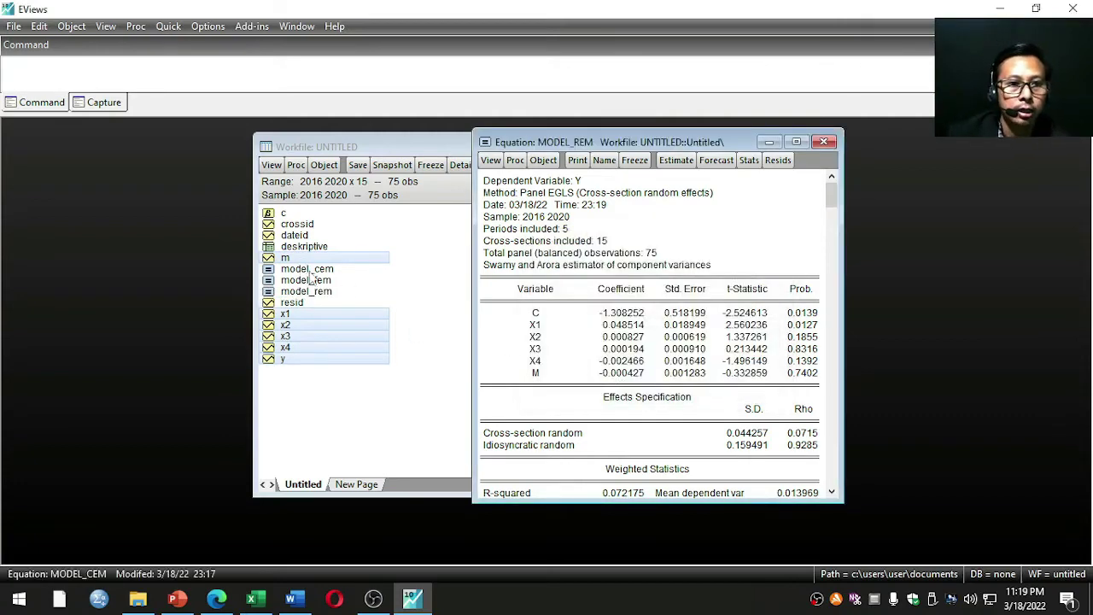
click(824, 143)
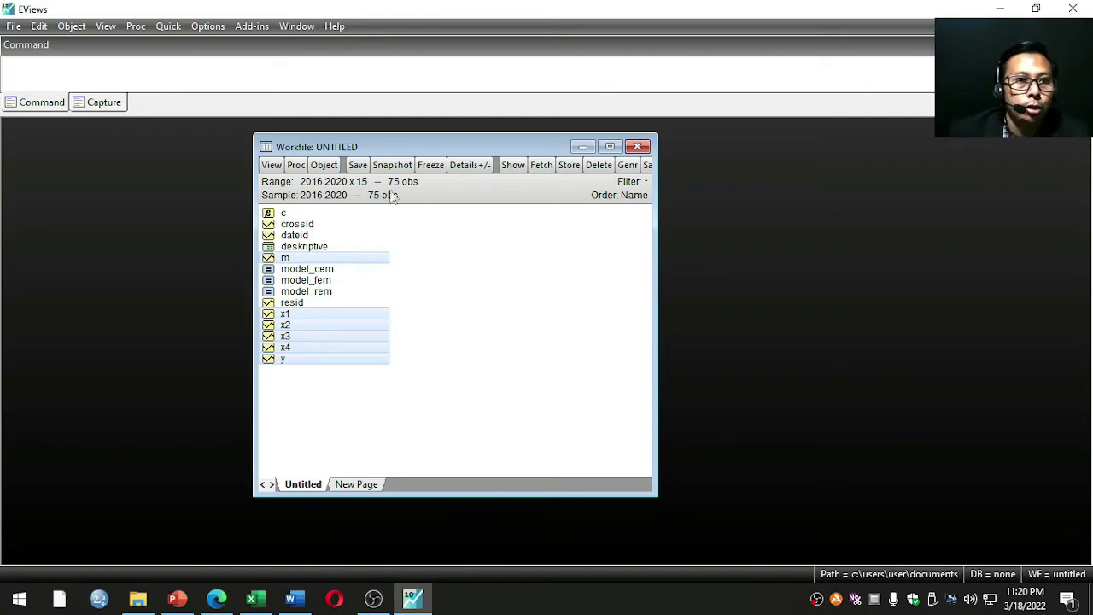
Step: Move the workfile window aside and switch to the PowerPoint slide on panel data model selection
drag(525, 148, 821, 140)
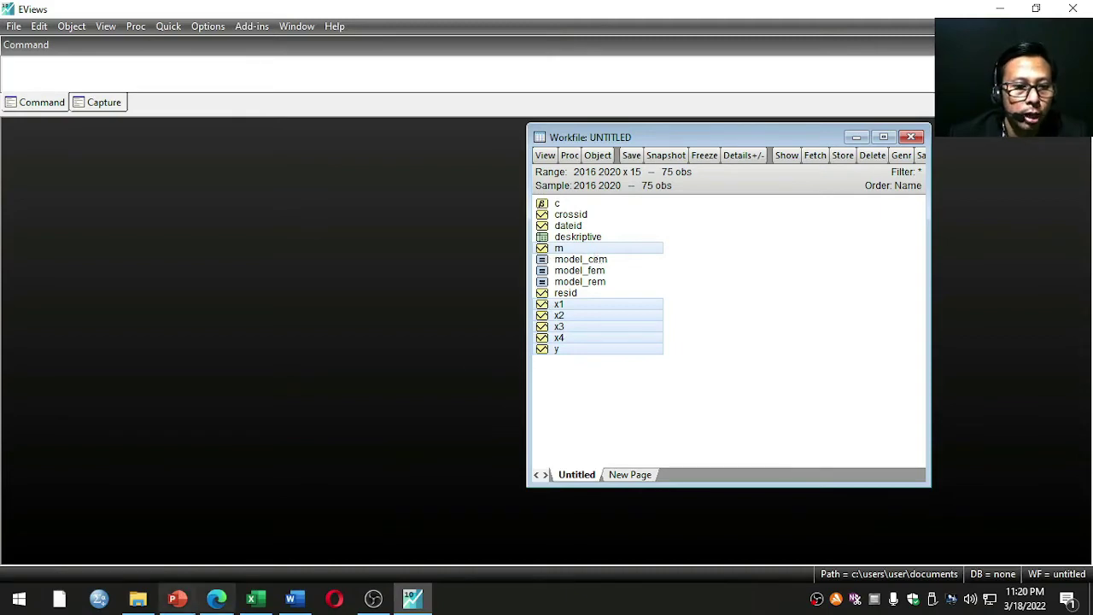
click(177, 598)
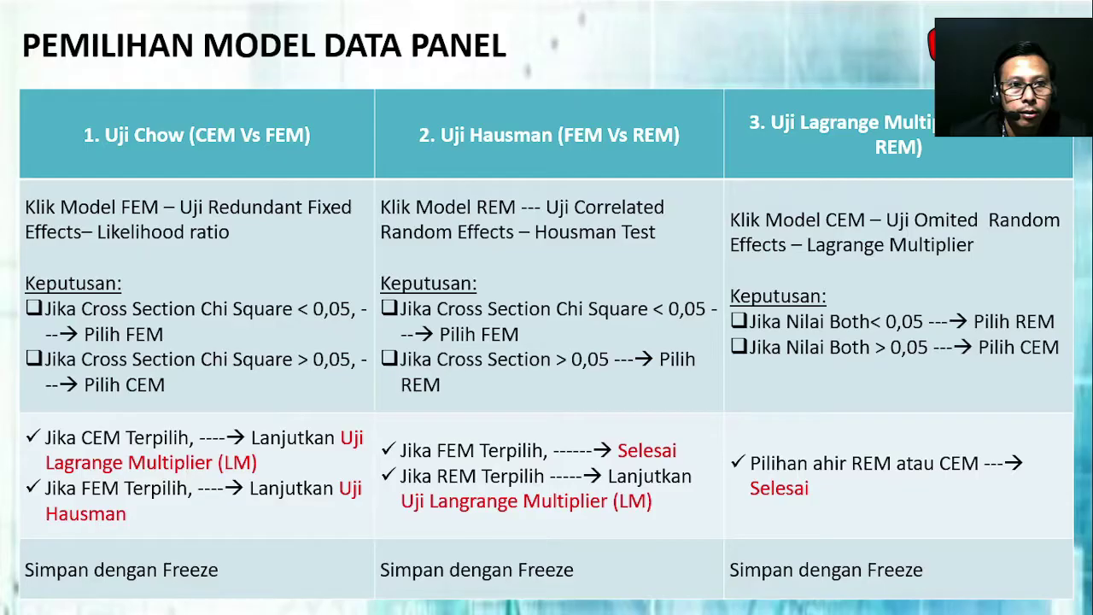
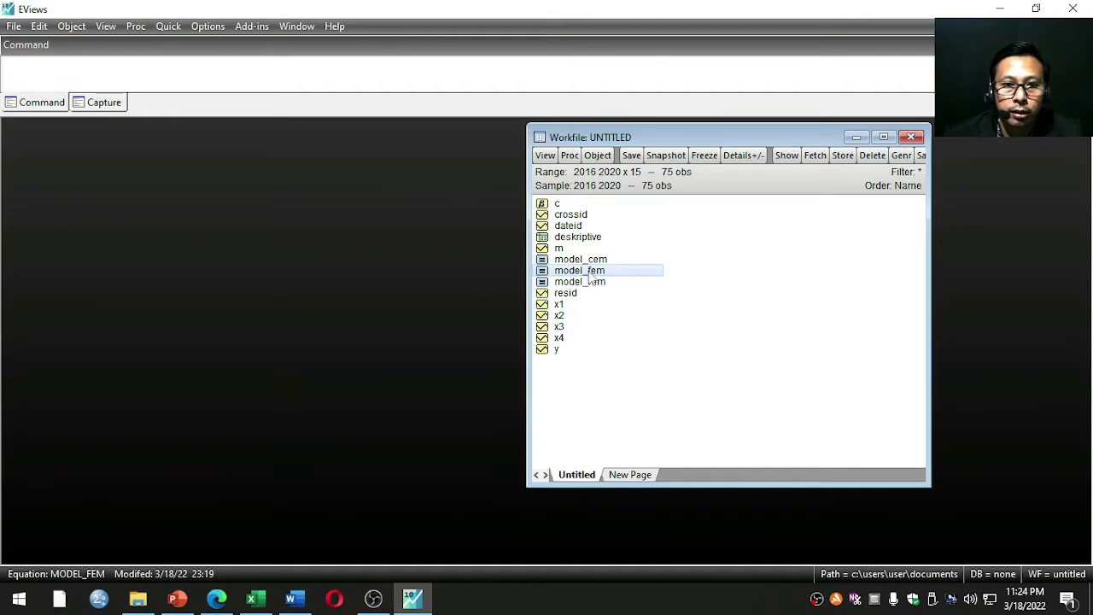
Step: Open model_fem in EViews and run the Redundant Fixed Effects - Likelihood Ratio test on it
double_click(589, 274)
drag(516, 174, 612, 135)
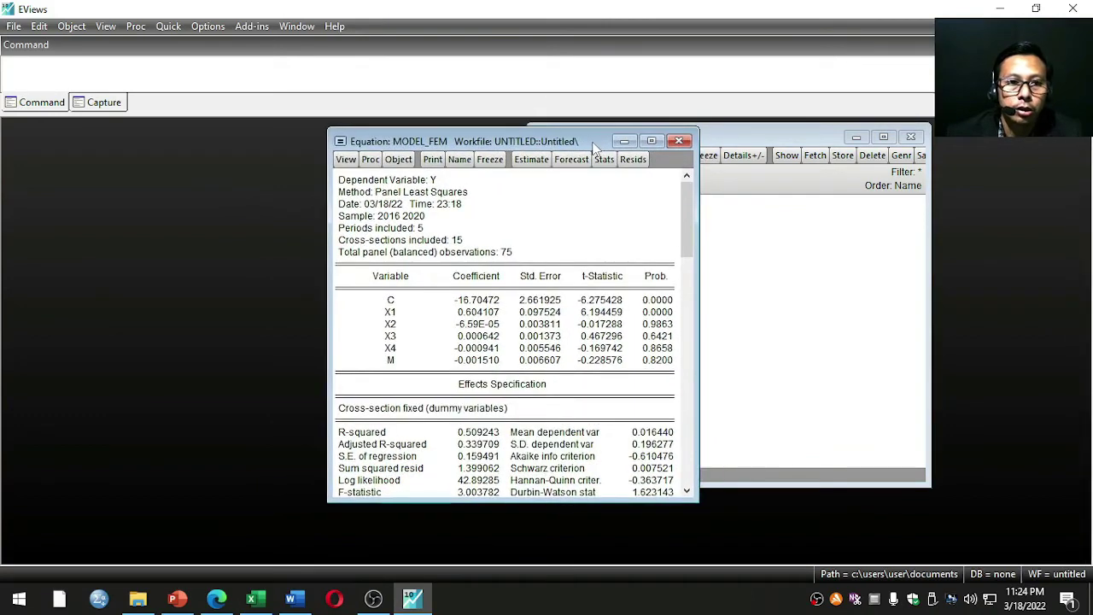
click(345, 160)
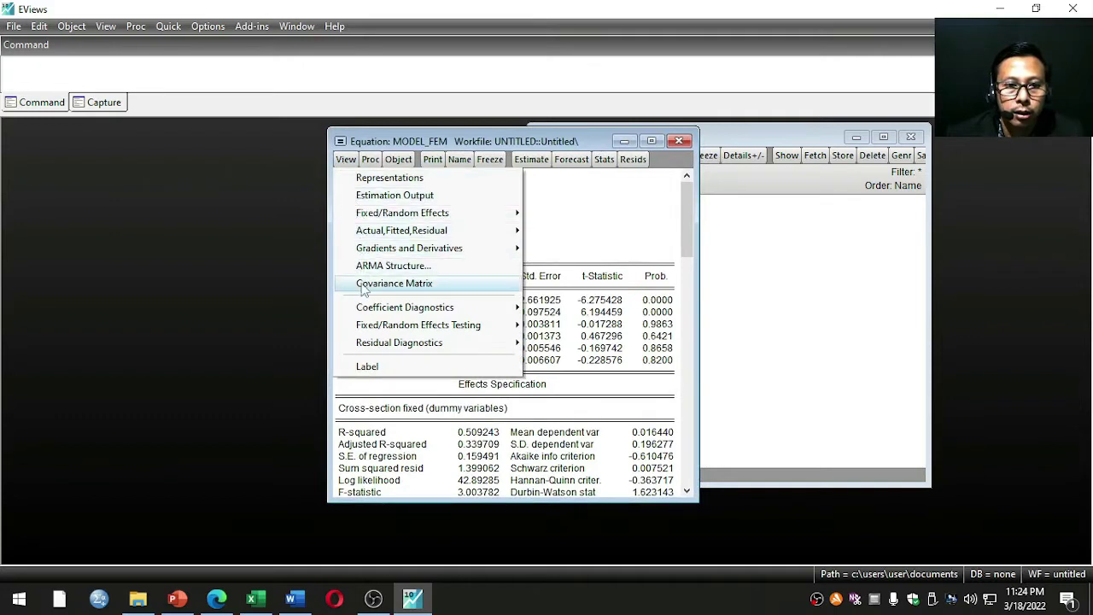
mouse_move(365, 314)
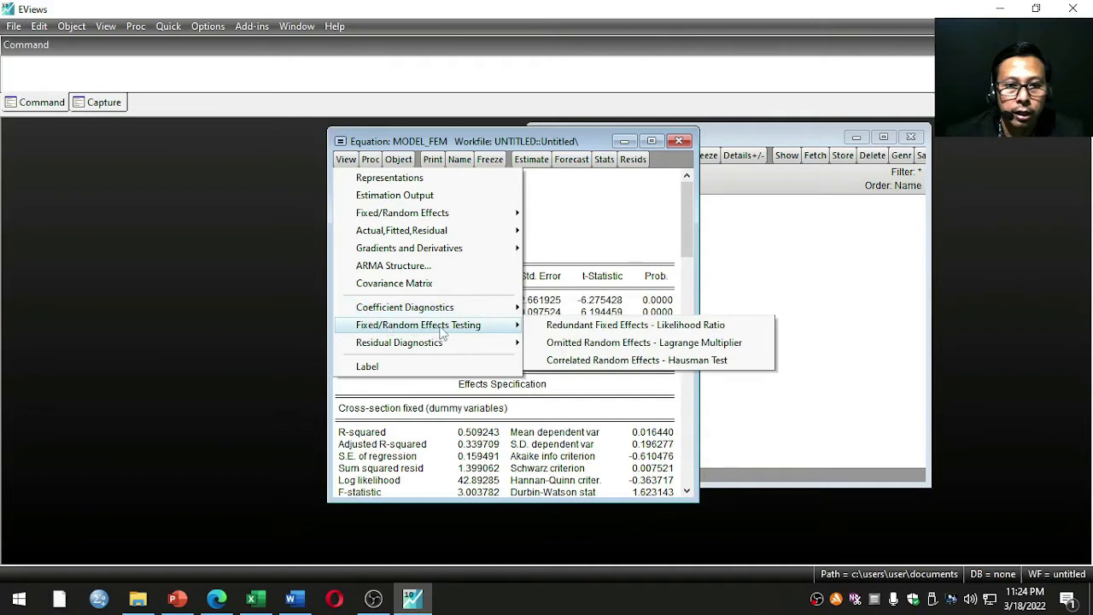
click(542, 331)
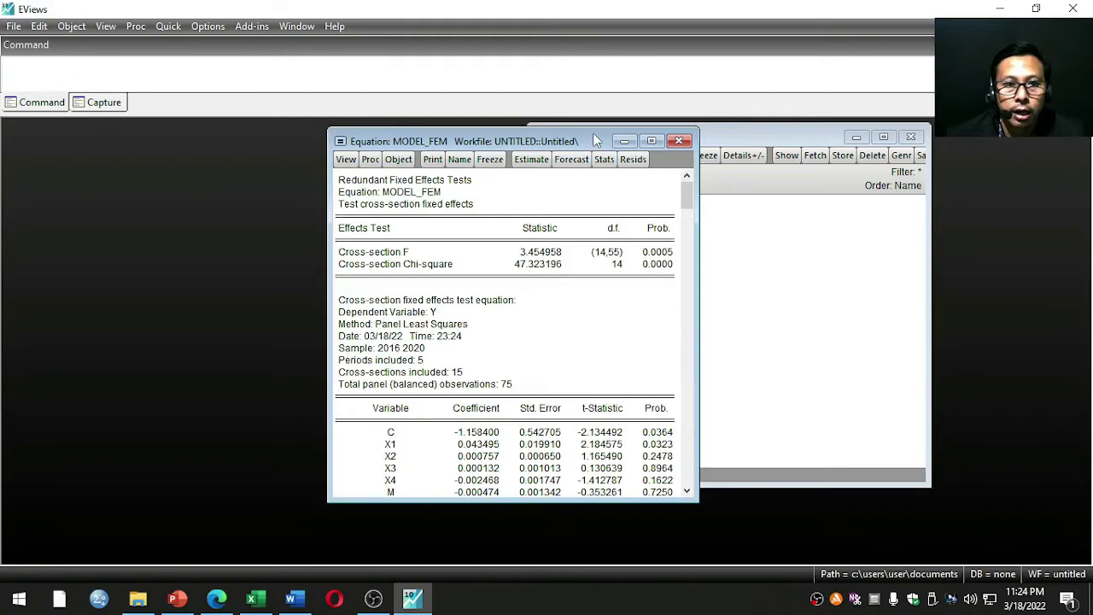
Step: Widen the model_fem window and copy the Effects Test table with the Cross-section F and Chi-square rows
drag(513, 128, 444, 131)
drag(625, 228, 731, 229)
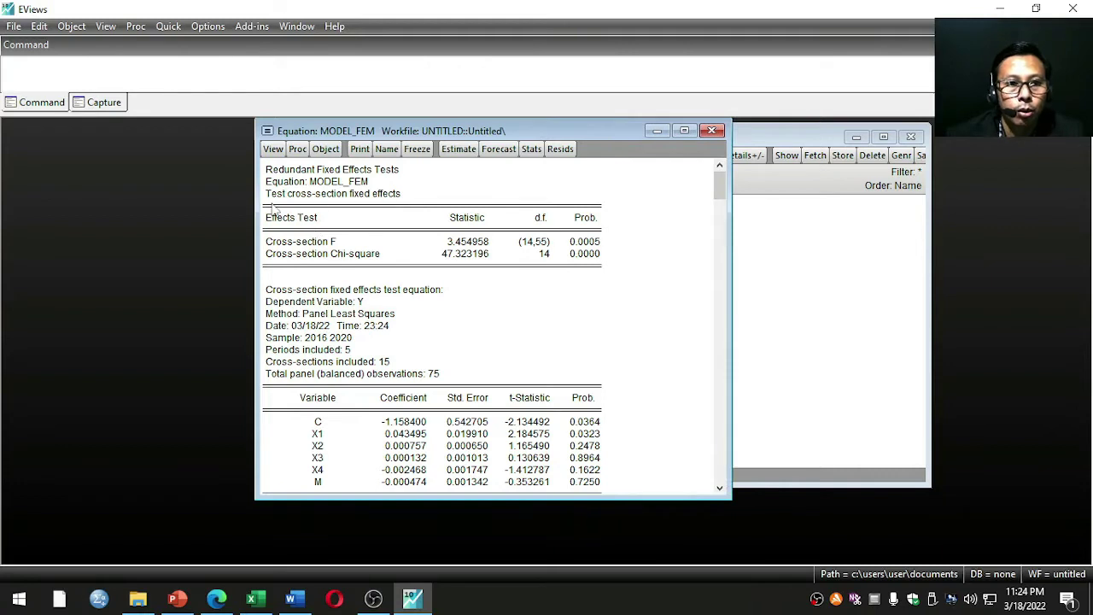
drag(270, 212, 551, 256)
right_click(457, 229)
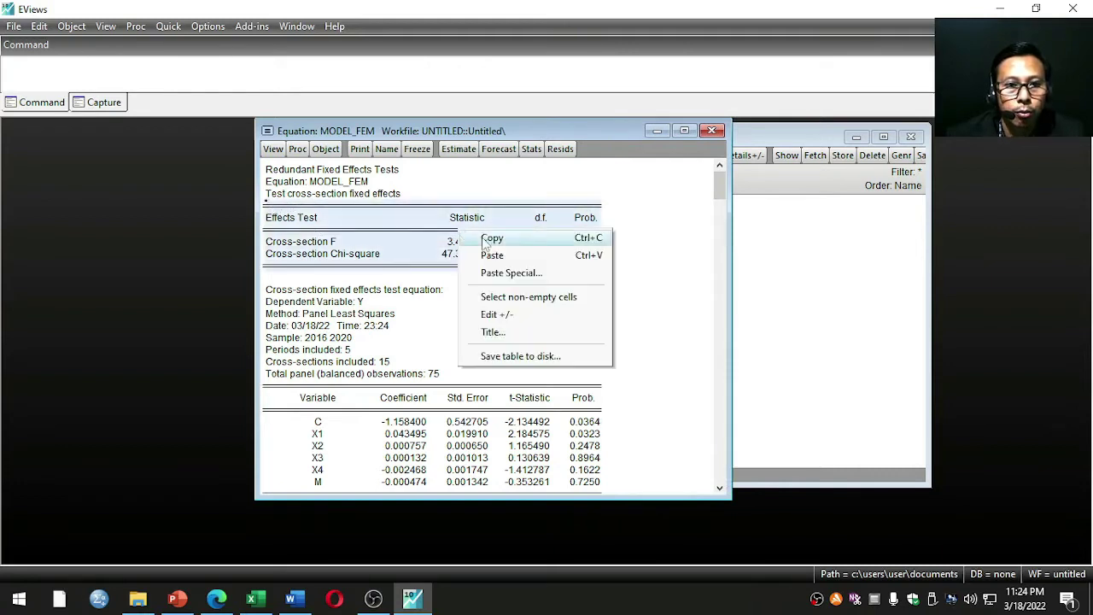
click(484, 242)
click(509, 335)
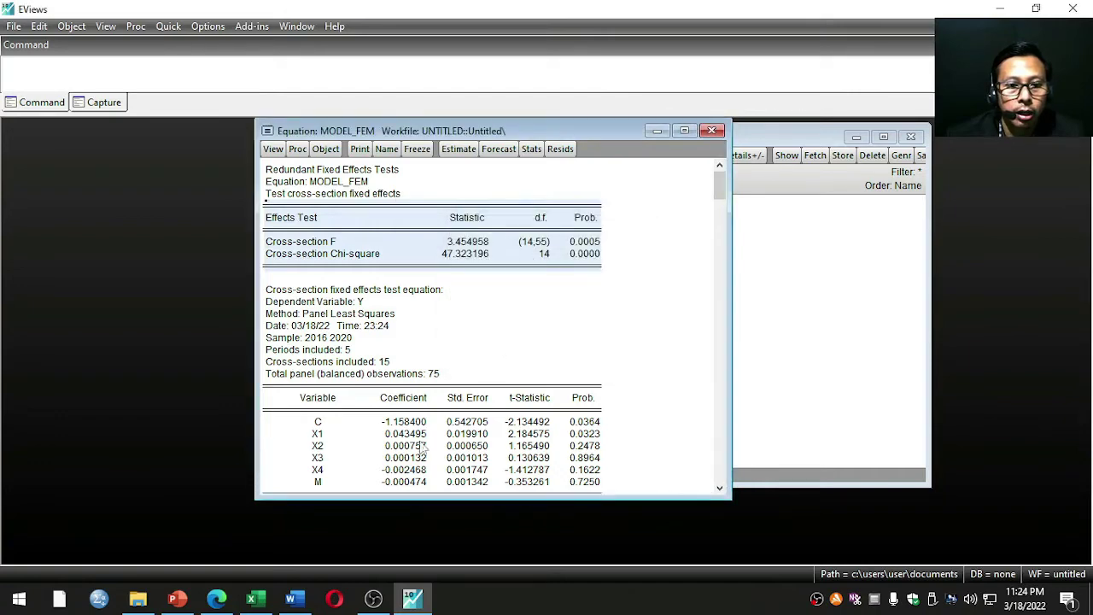
Step: Switch to the Word document and paste the copied test table as a picture below the Uji Chow decision rules
click(294, 600)
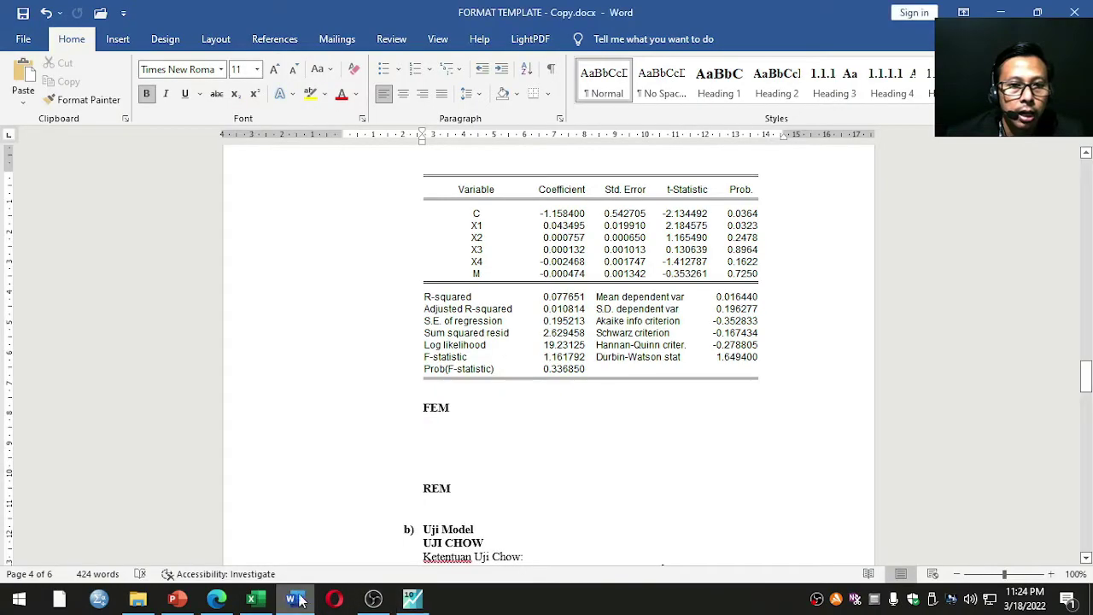
scroll(461, 431, down, 2)
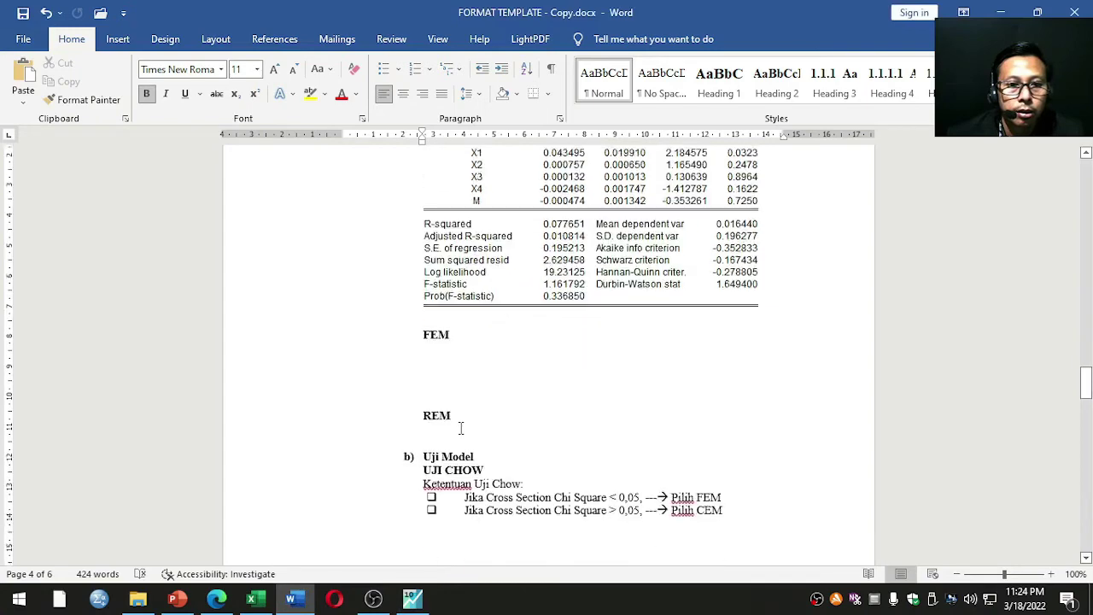
scroll(460, 428, up, 1)
scroll(460, 428, down, 4)
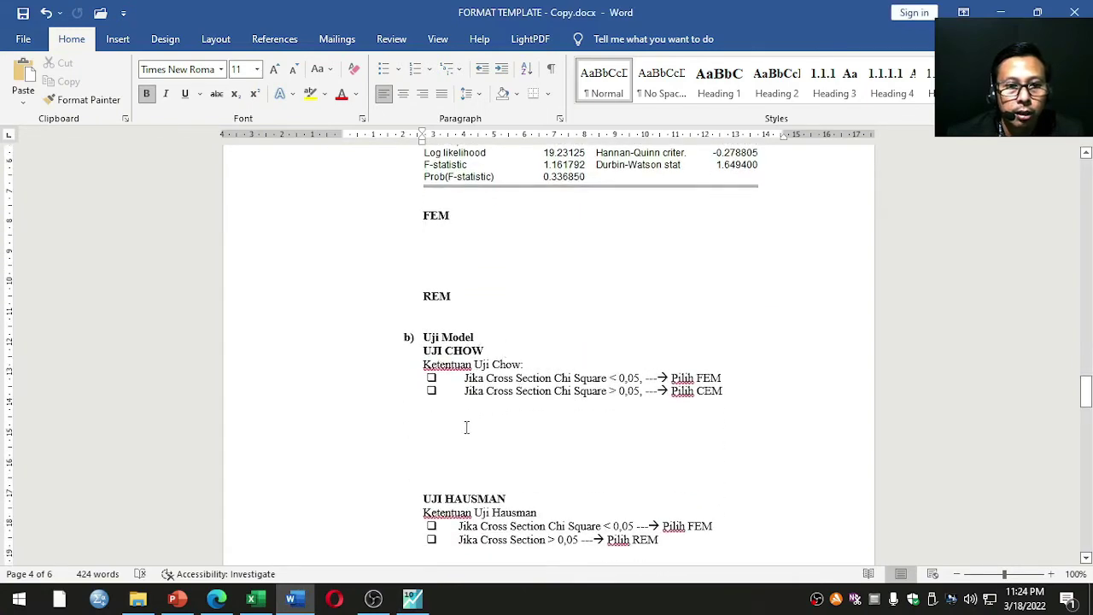
click(438, 416)
right_click(428, 413)
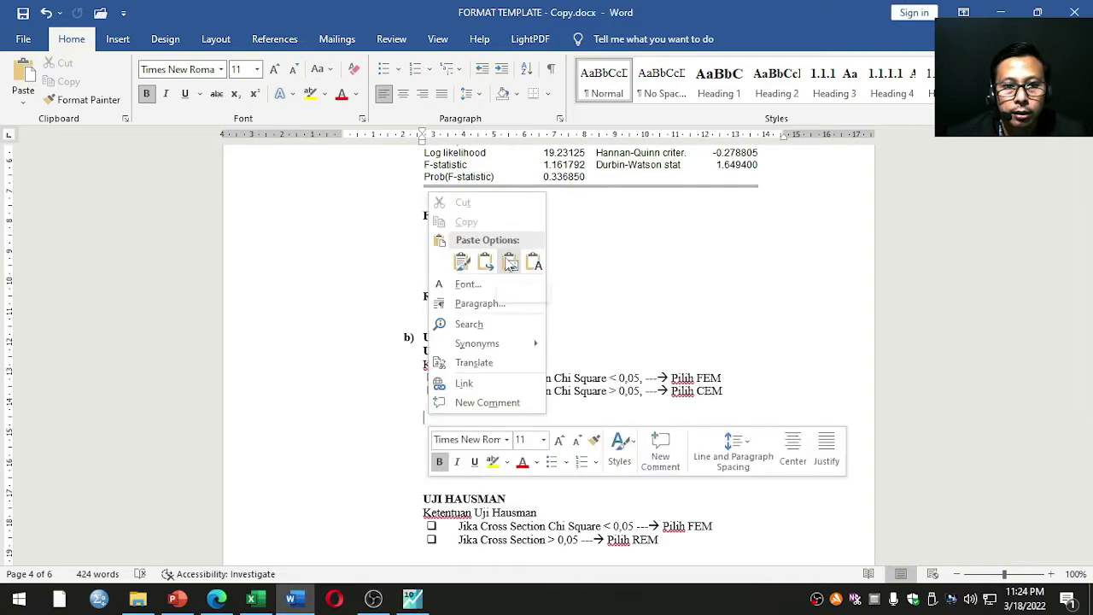
click(507, 258)
scroll(524, 309, down, 3)
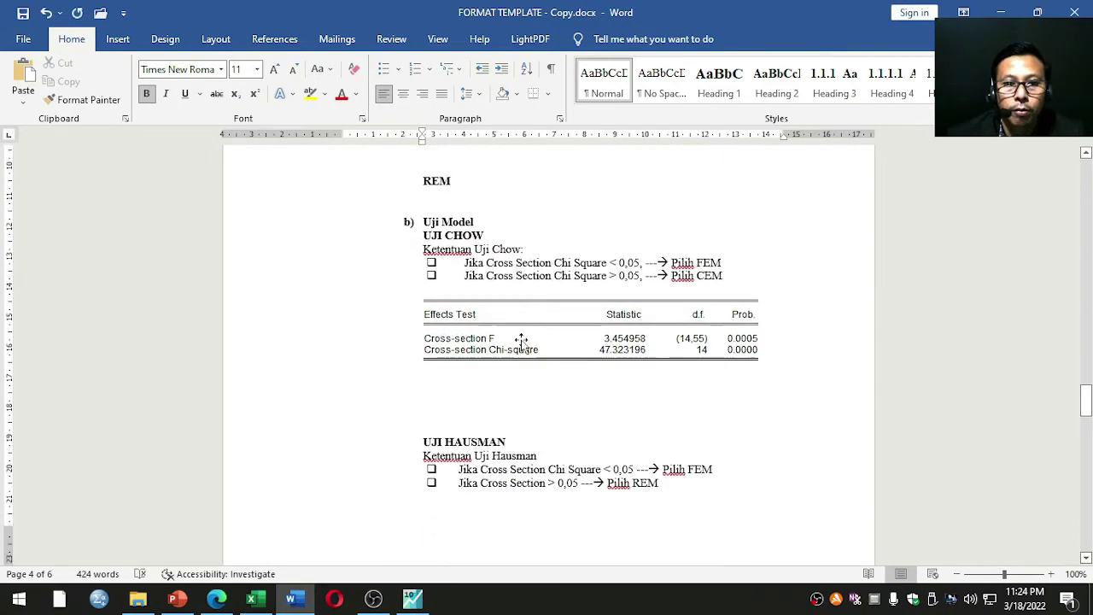
click(517, 357)
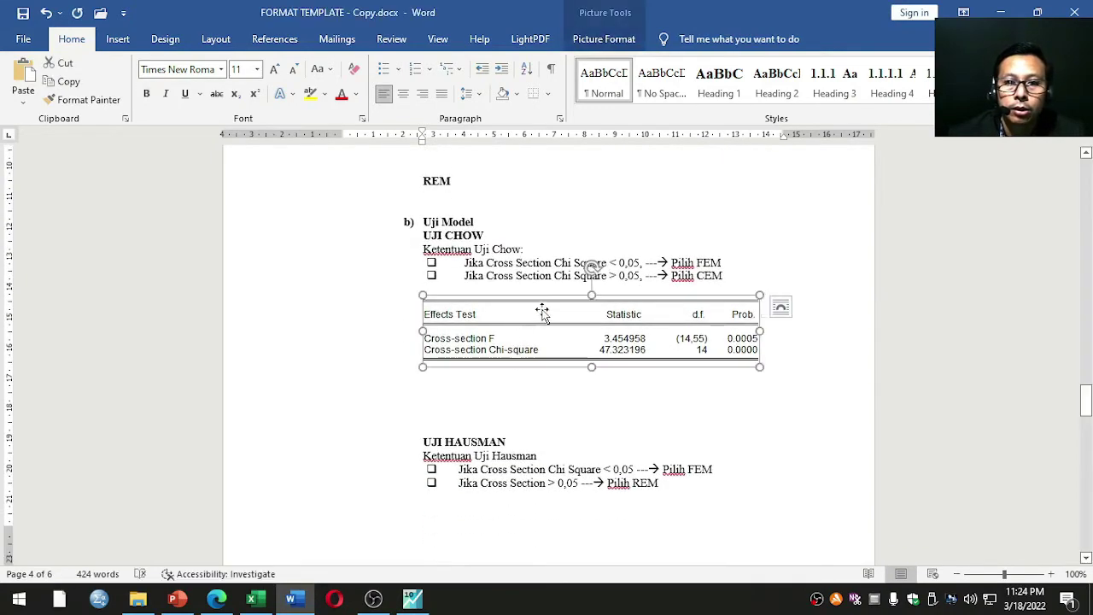
click(519, 237)
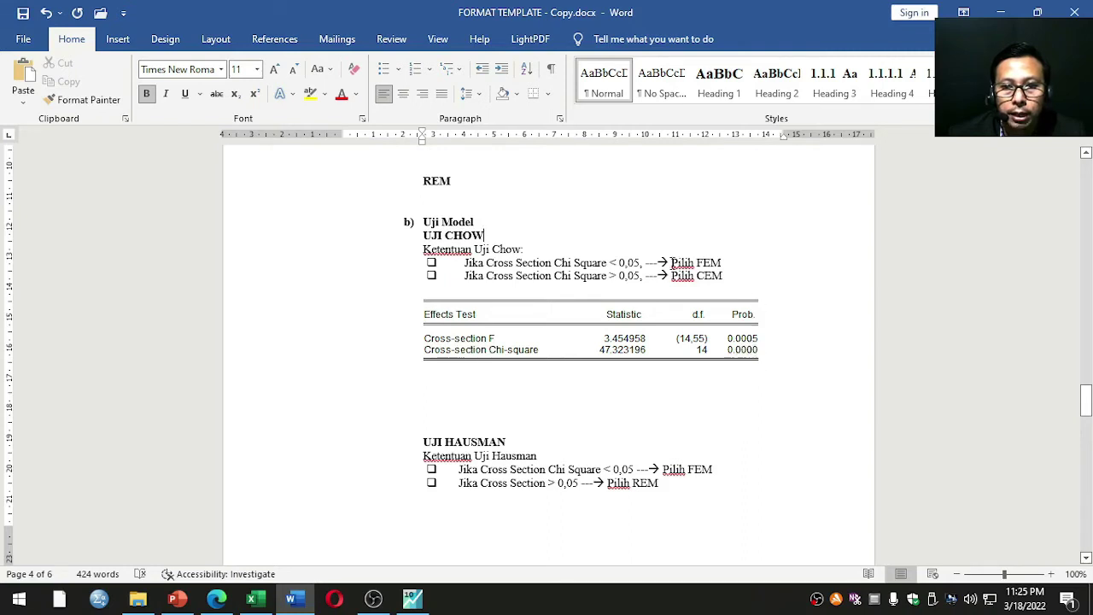
Step: Highlight "Pilih FEM" in yellow in the first Uji Chow decision rule
drag(672, 263, 721, 263)
click(309, 93)
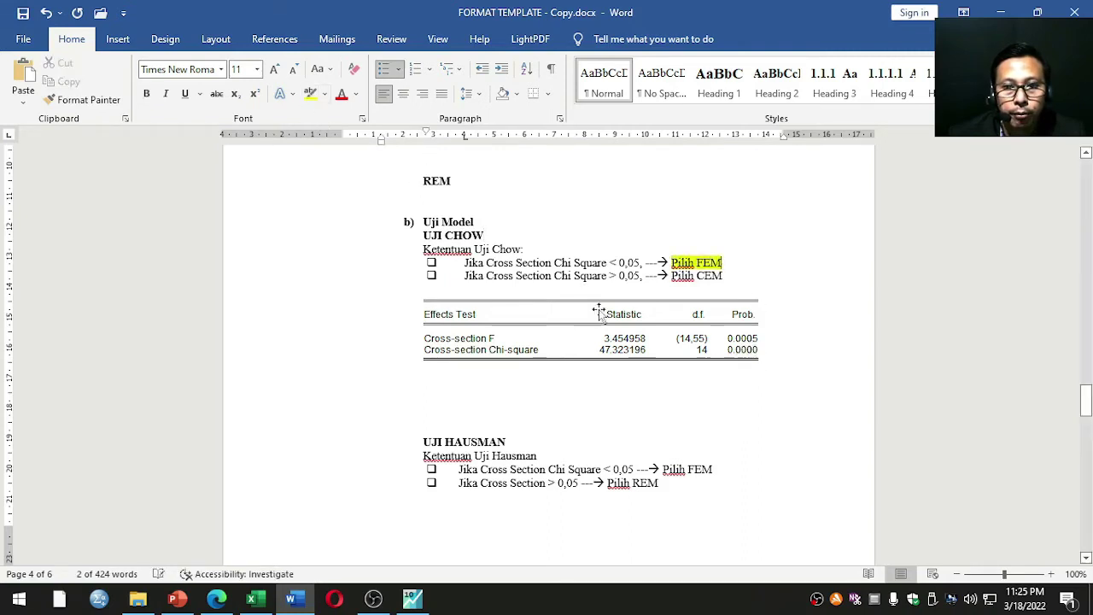
click(600, 313)
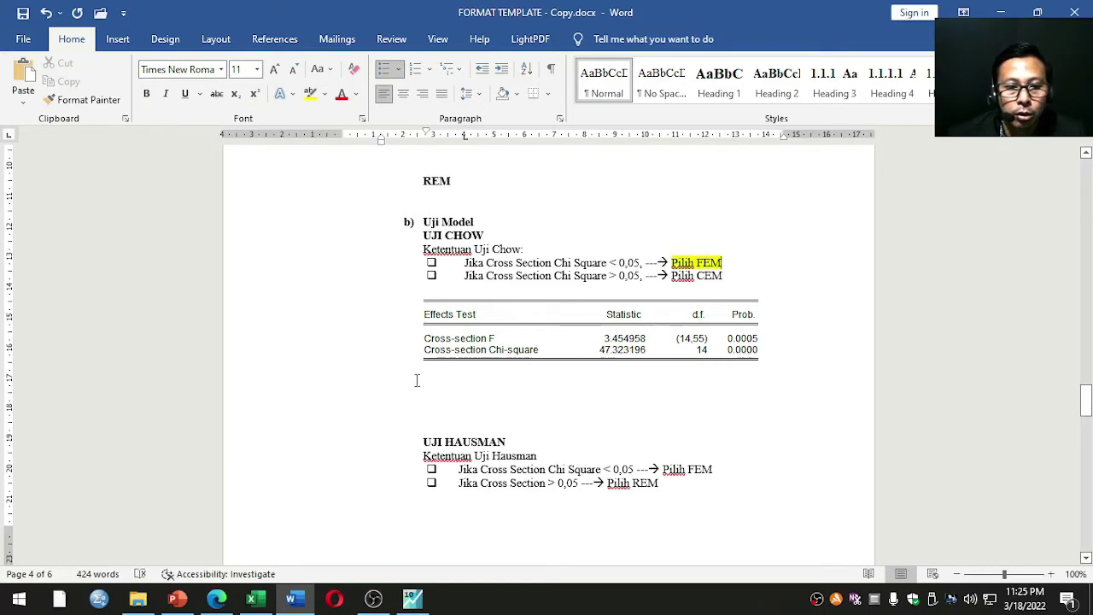
Step: Return to EViews, freeze the redundant fixed effects test output as a table and name it chow_fem
click(418, 601)
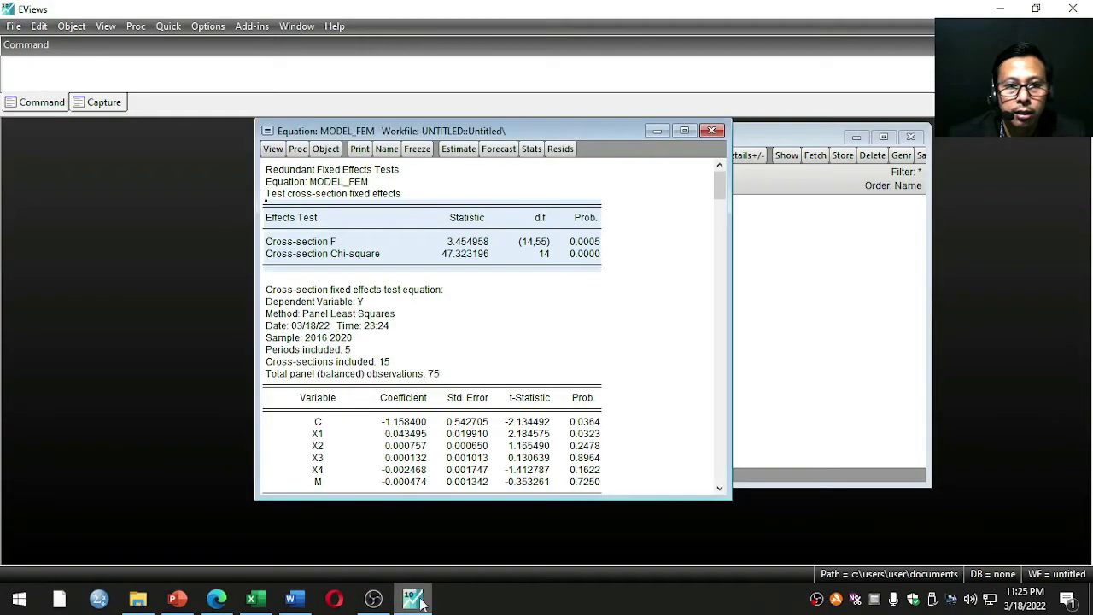
click(565, 301)
drag(578, 132, 621, 122)
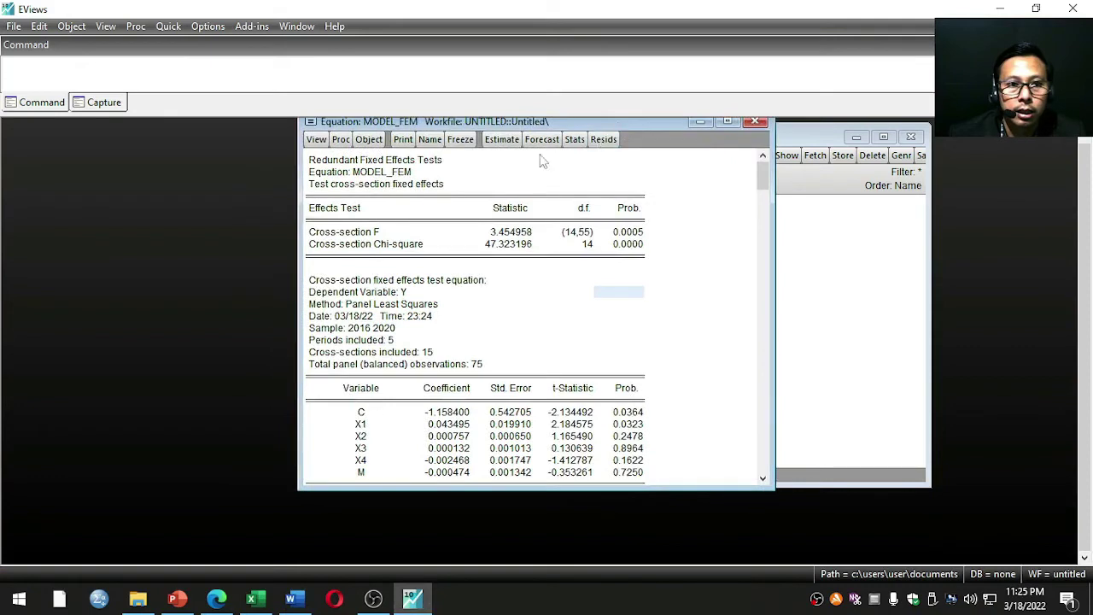
click(461, 139)
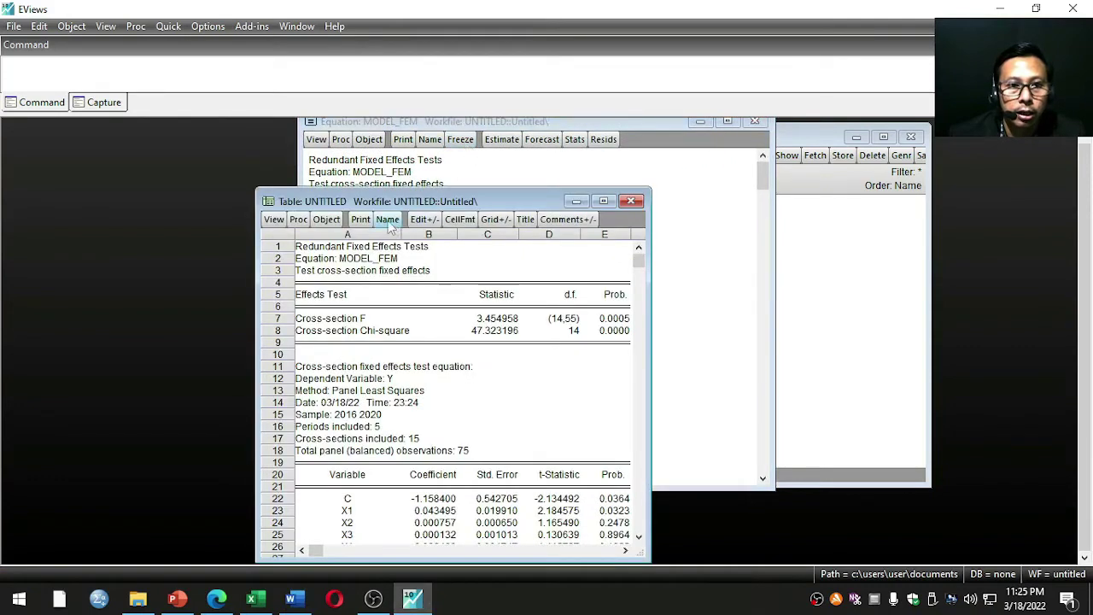
click(388, 219)
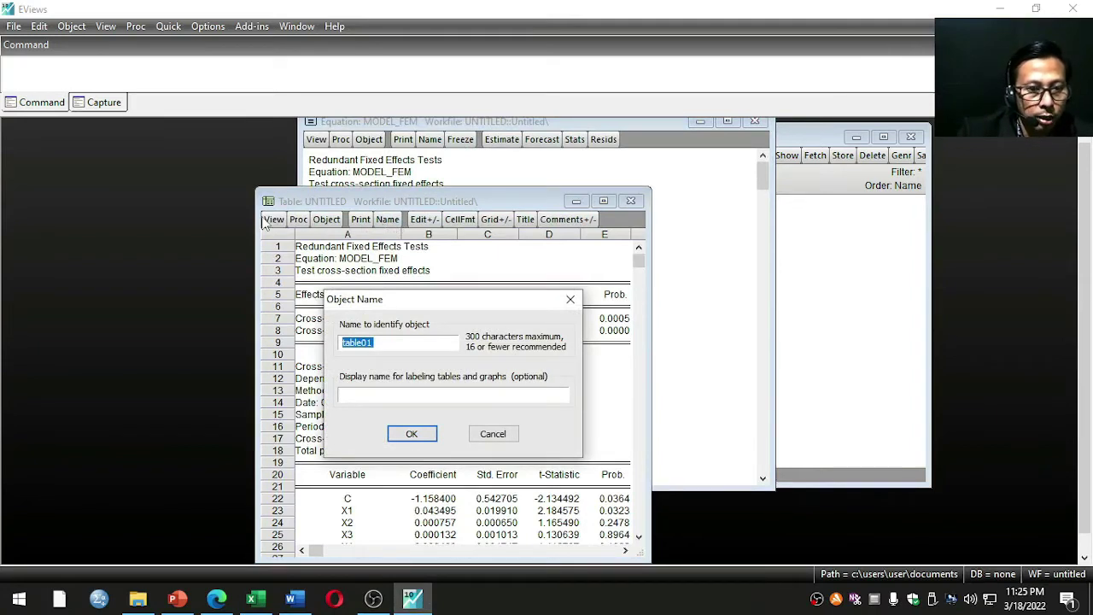
text(chow_fem)
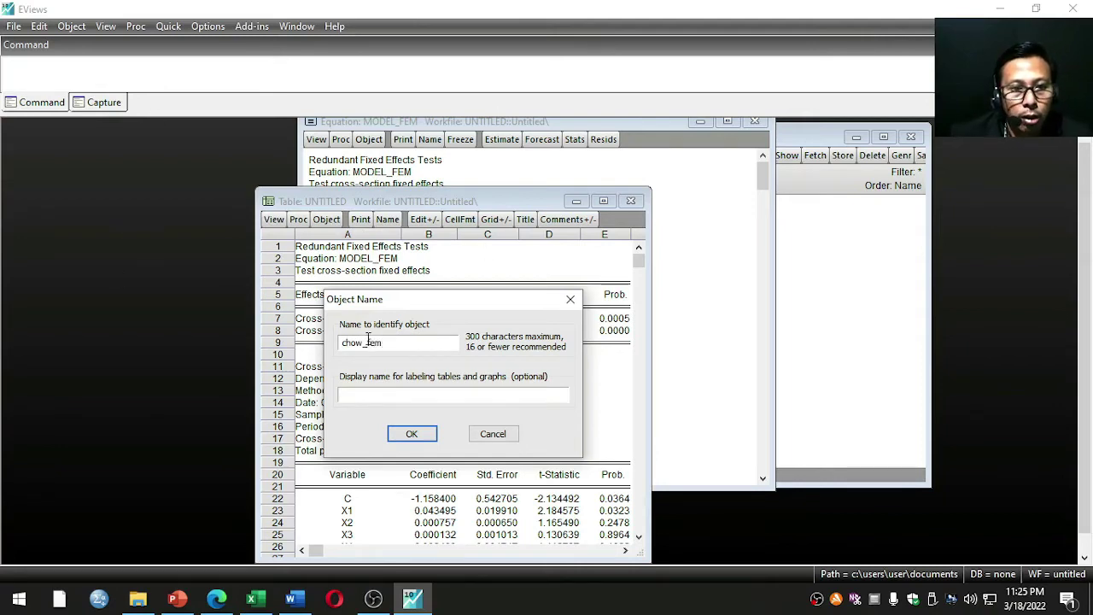
click(413, 434)
Step: Close the chow_fem table and the model_fem equation windows
drag(517, 202, 399, 167)
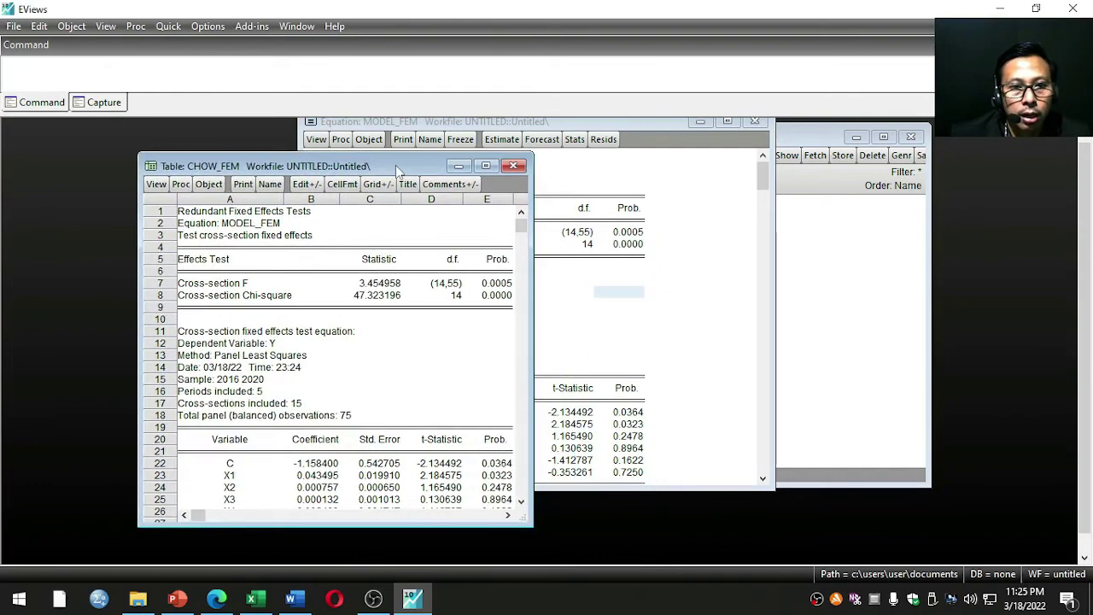
click(513, 166)
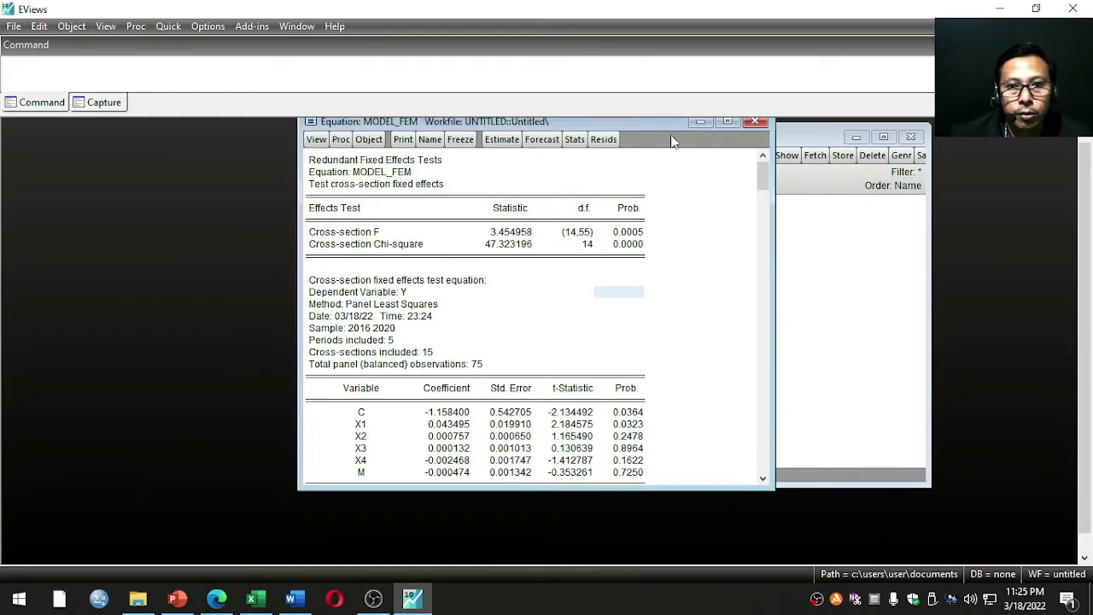
drag(660, 122, 552, 175)
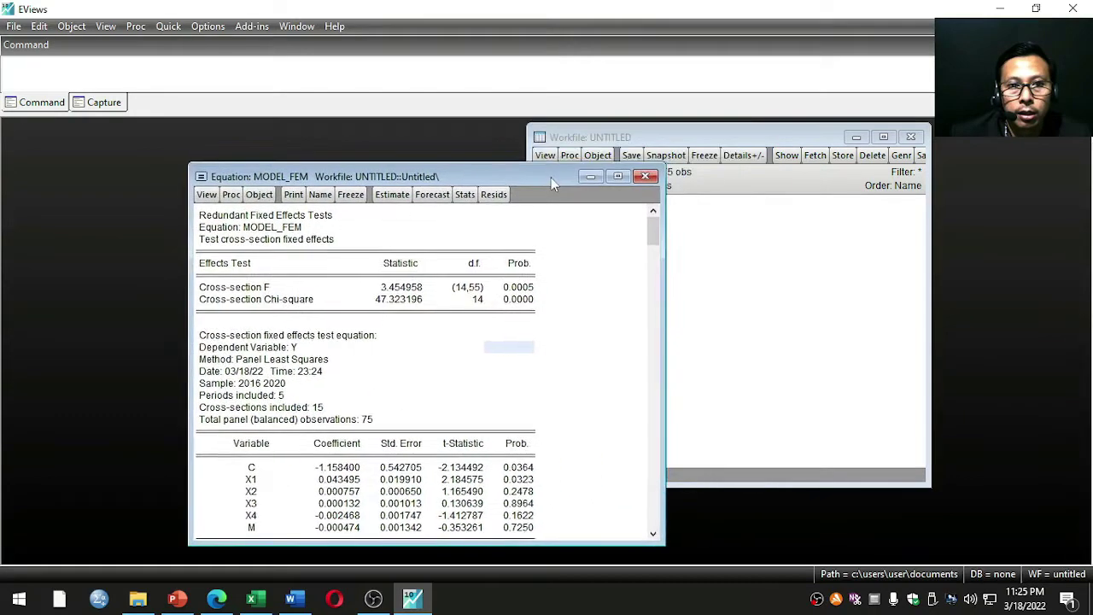
click(648, 175)
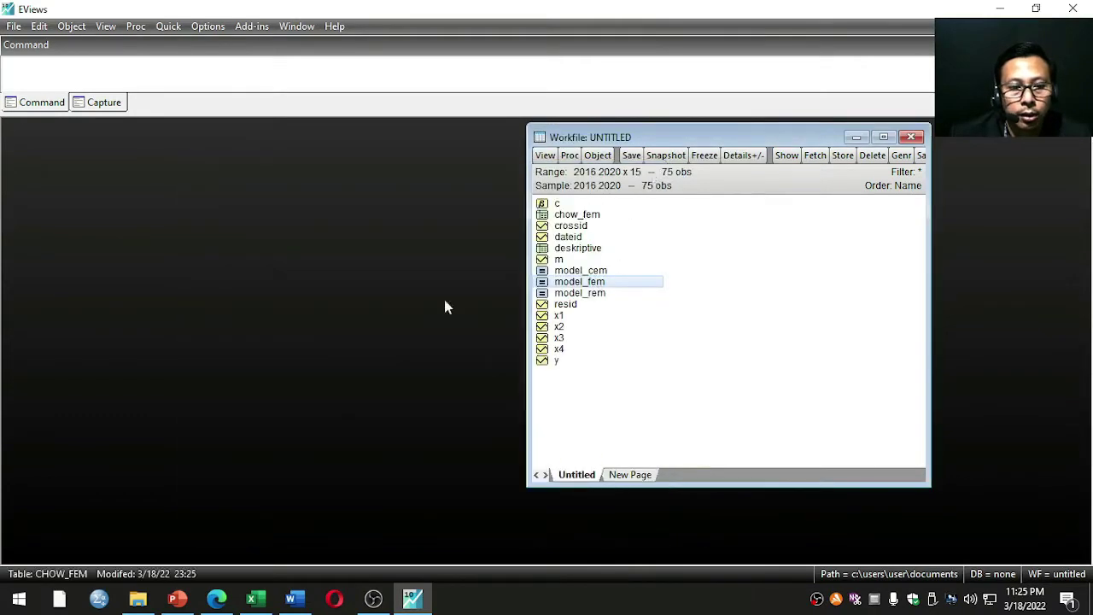
Step: Check the model selection slide in PowerPoint, and run the Correlated Random Effects - Hausman Test on model_rem in EViews
click(186, 597)
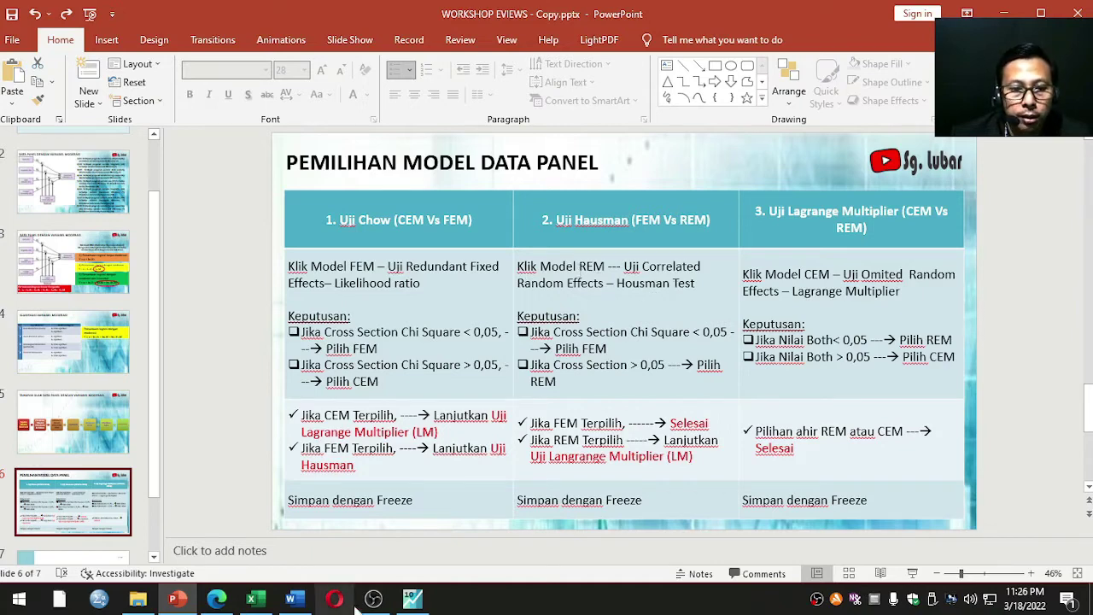
click(413, 600)
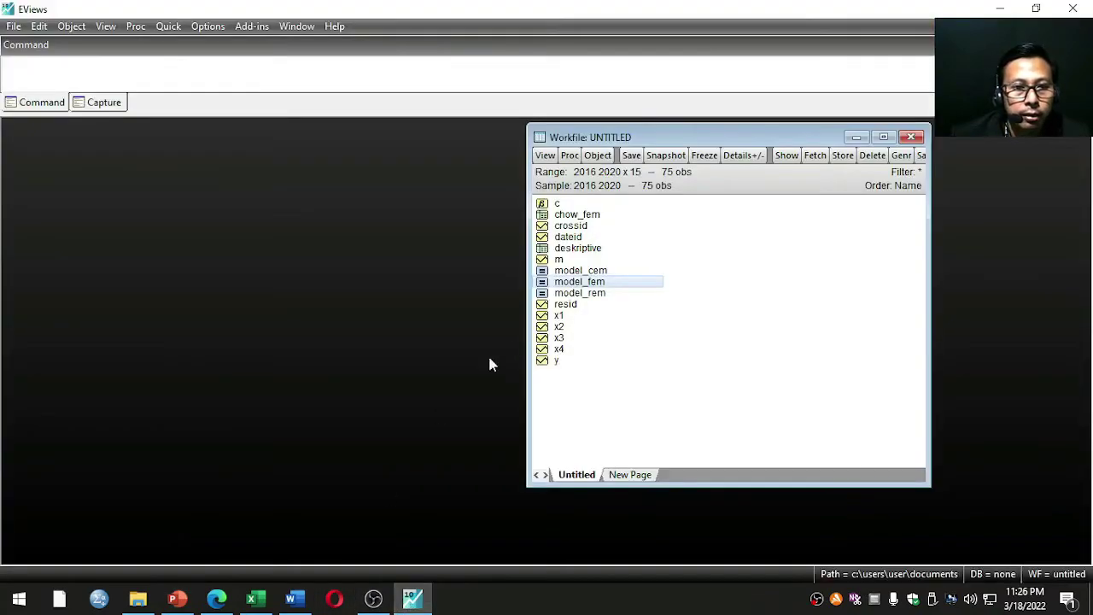
double_click(566, 292)
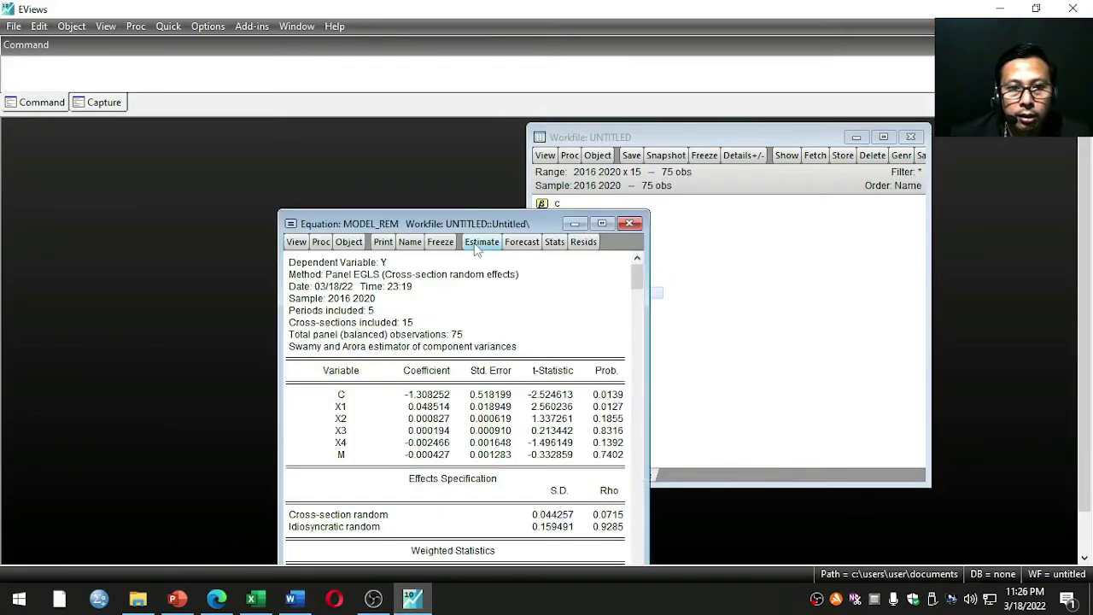
drag(469, 225, 442, 160)
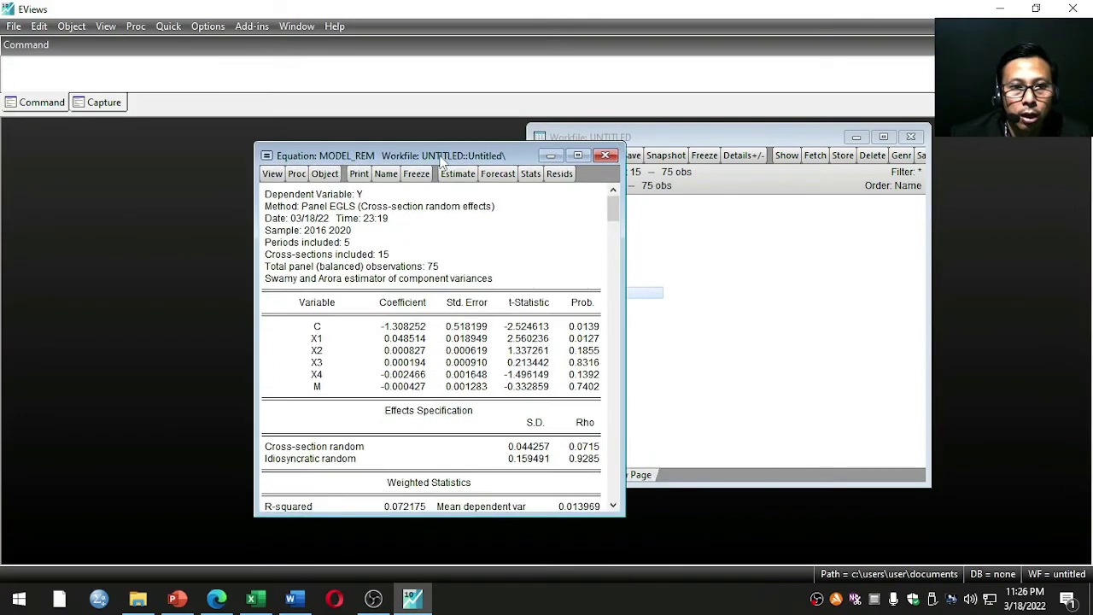
click(271, 175)
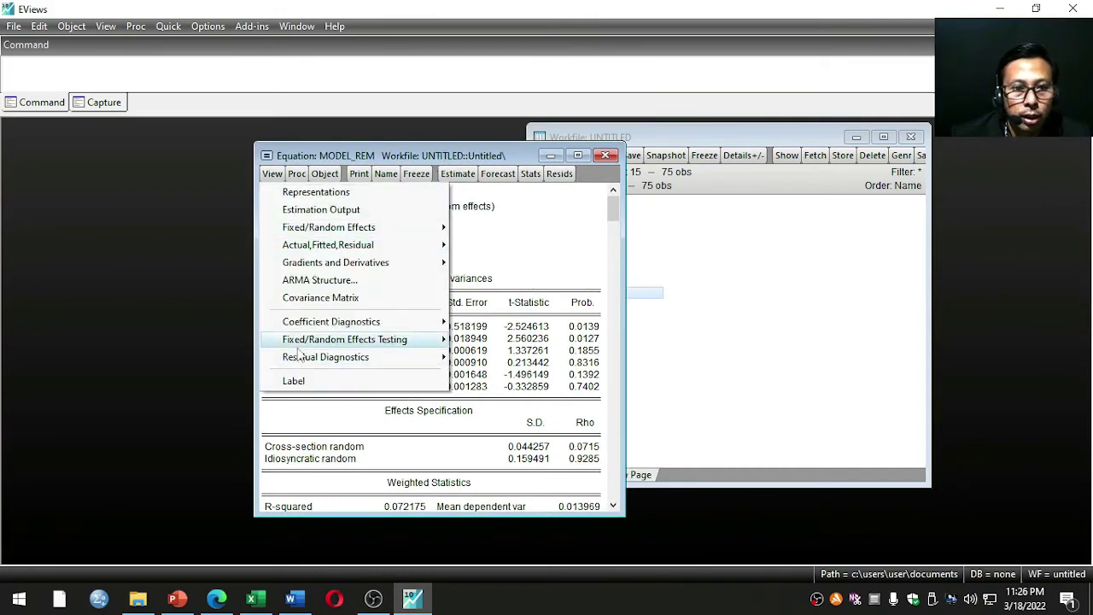
mouse_move(317, 342)
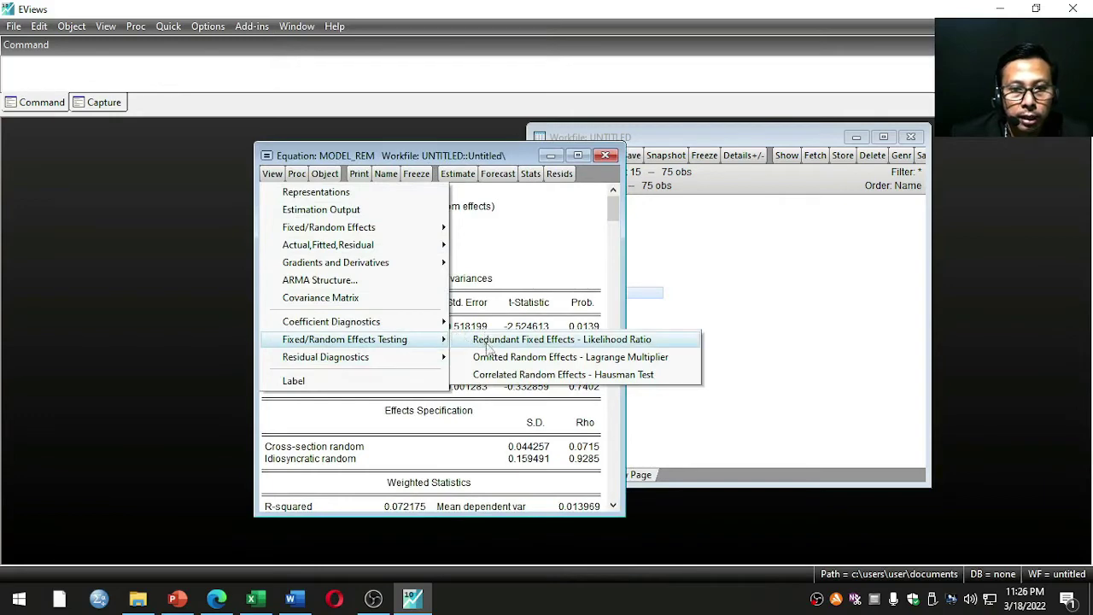
click(580, 378)
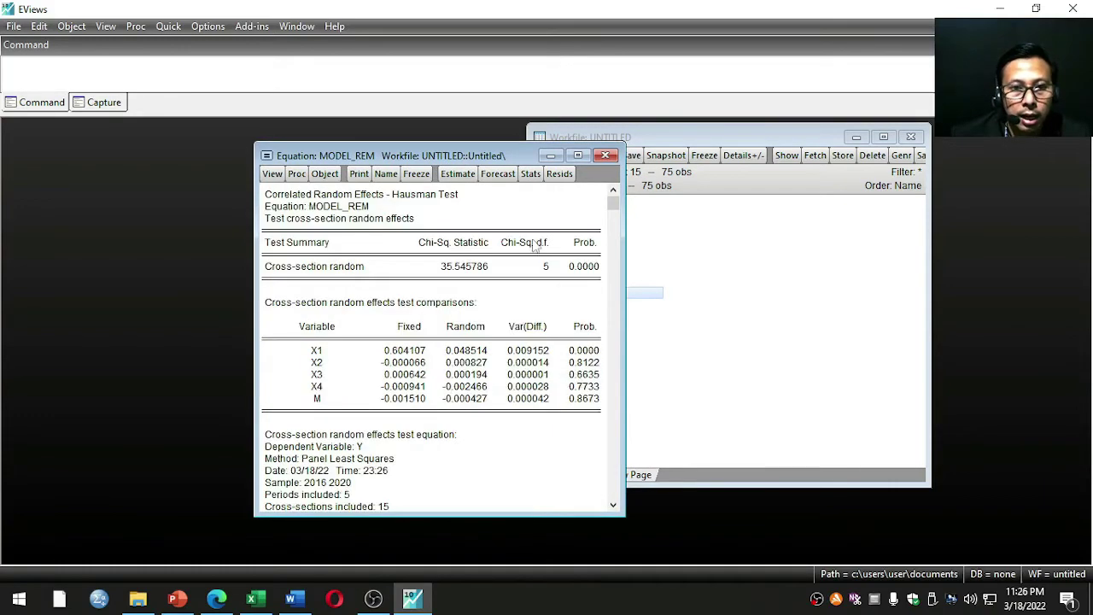
drag(498, 158, 430, 144)
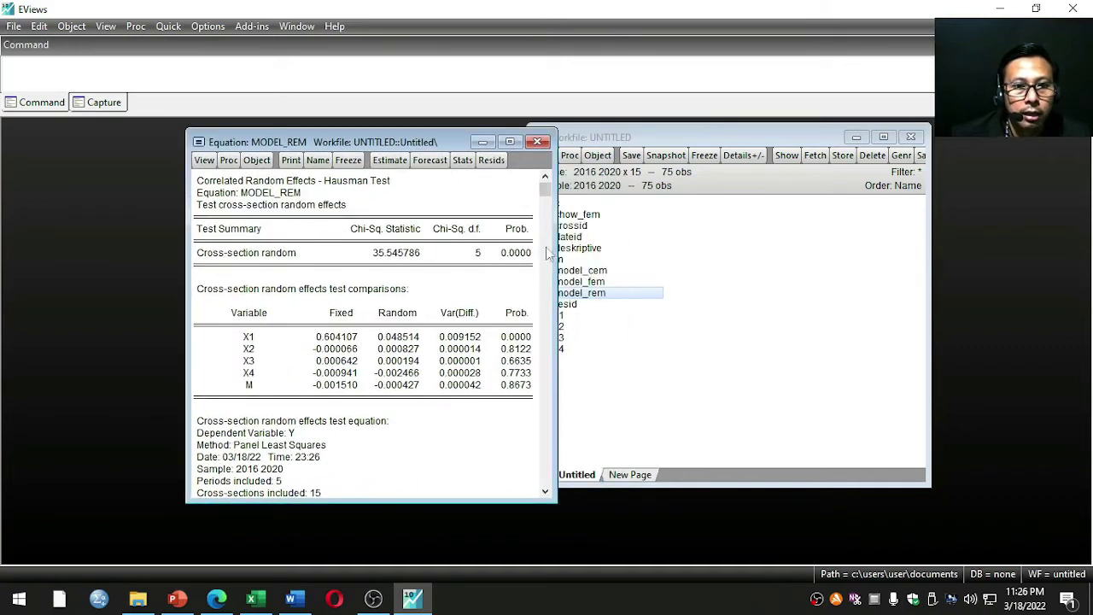
drag(556, 253, 688, 250)
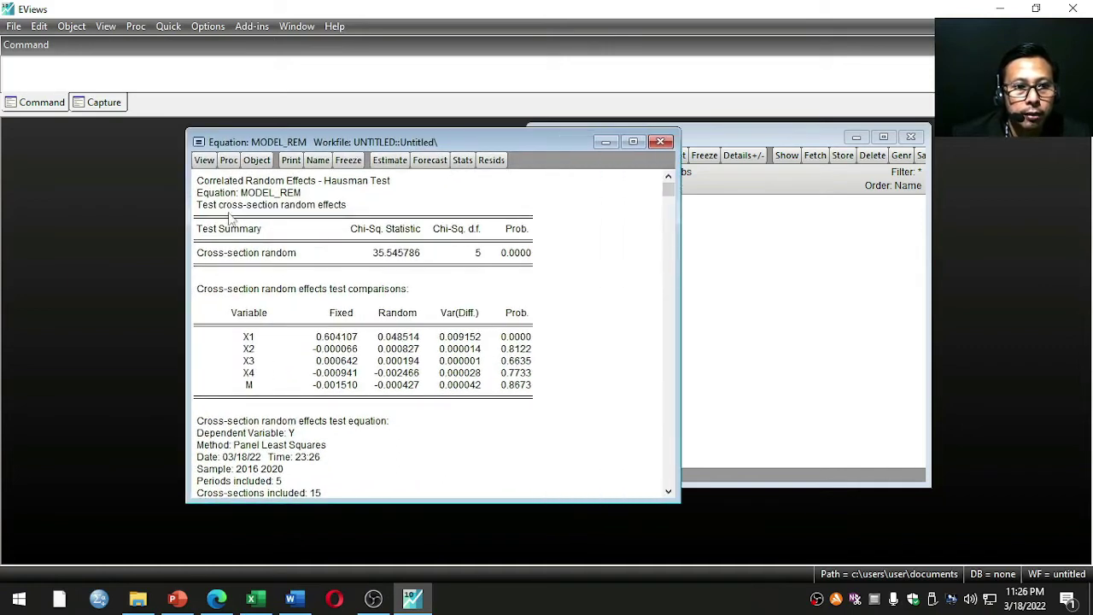
Step: Copy the Test Summary table with the Cross-section random row from the Hausman output and switch to the Word document
drag(213, 224, 527, 265)
right_click(381, 247)
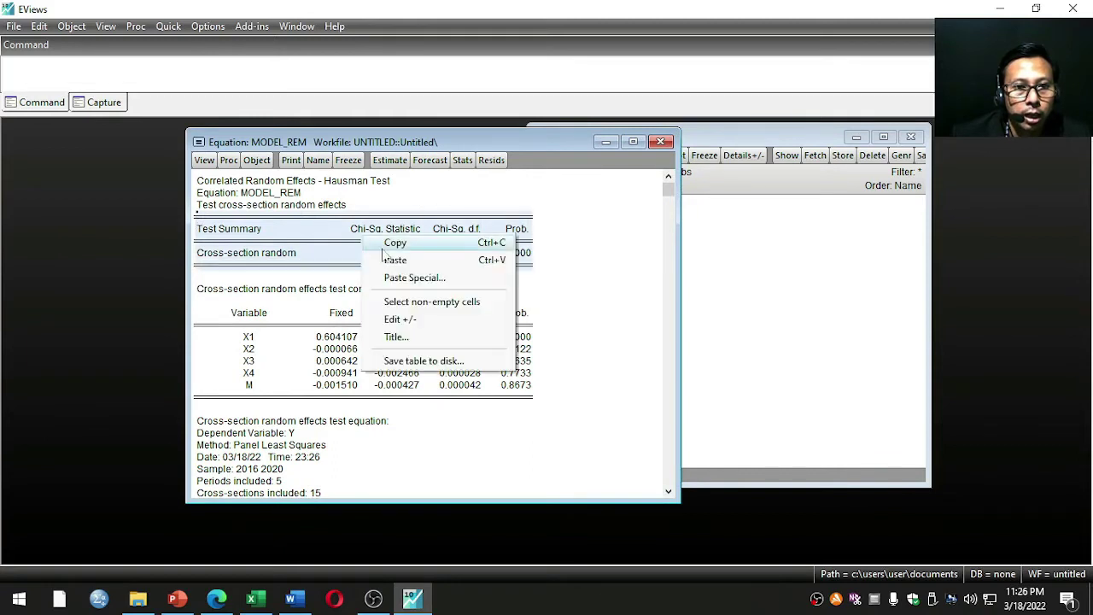
click(389, 243)
click(499, 334)
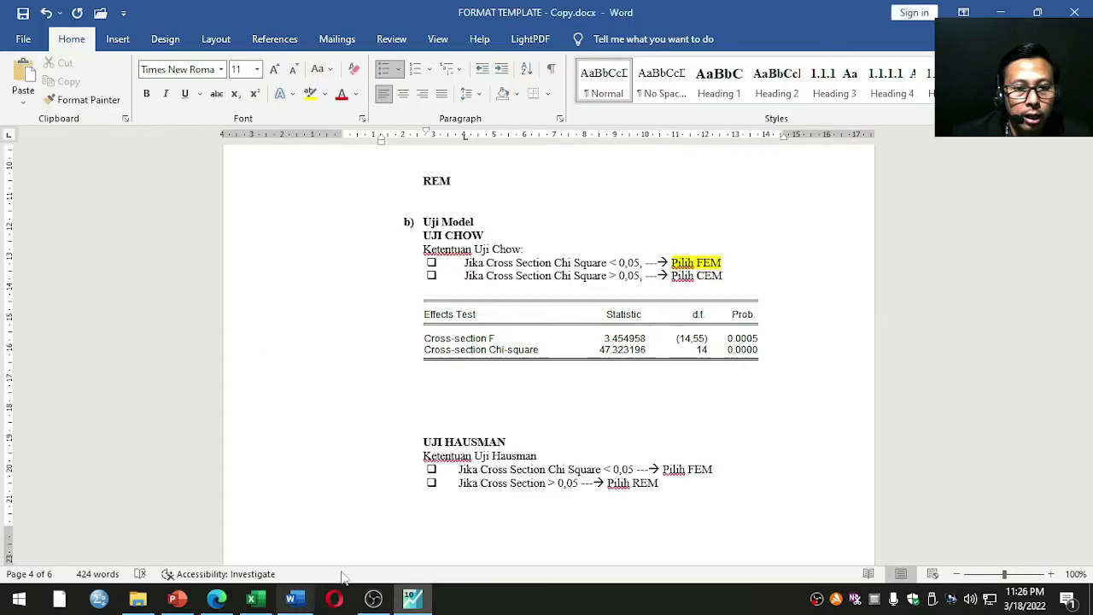
click(295, 599)
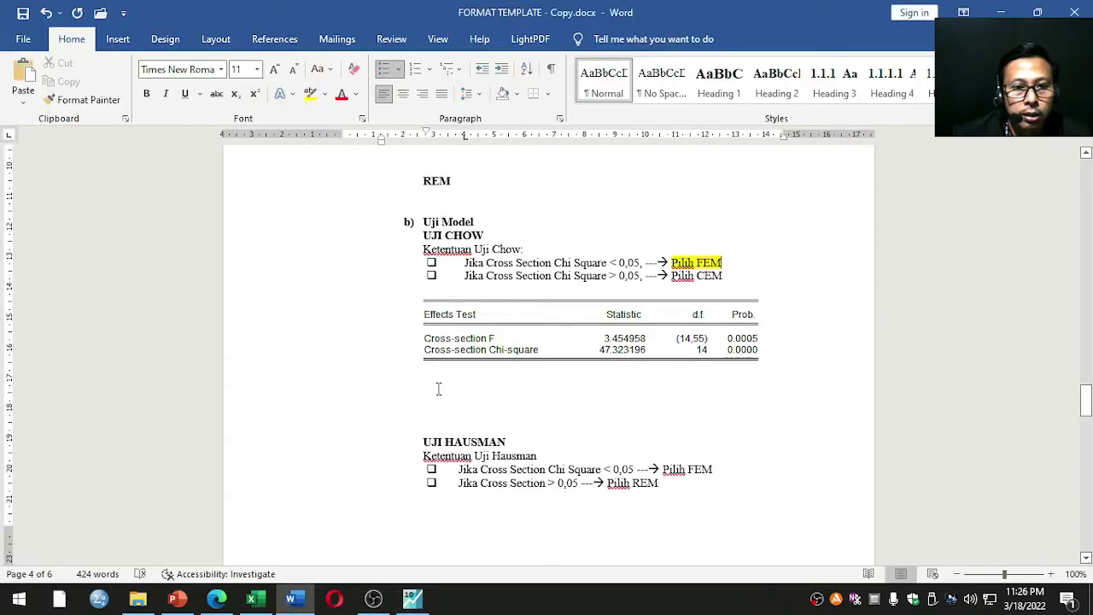
Step: Delete the extra blank lines between the Uji Chow results table and the UJI HAUSMAN heading
click(438, 389)
key(Delete)
key(Delete)
key(Delete)
Step: Paste the Hausman test summary as a picture below the Uji Hausman decision rules
scroll(435, 382, down, 1)
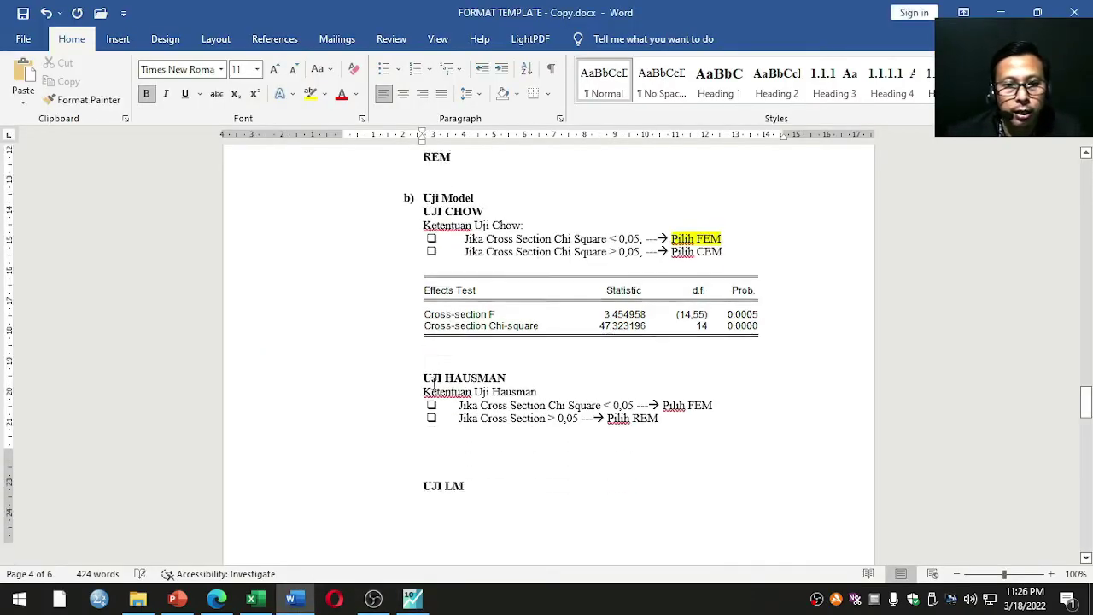
scroll(431, 388, down, 1)
right_click(431, 385)
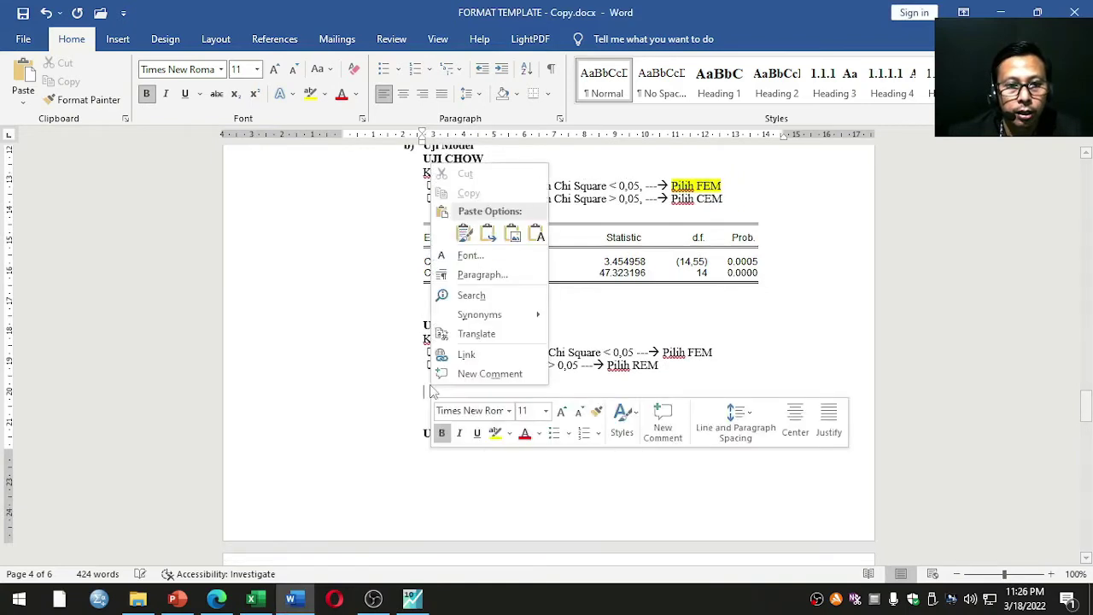
click(518, 239)
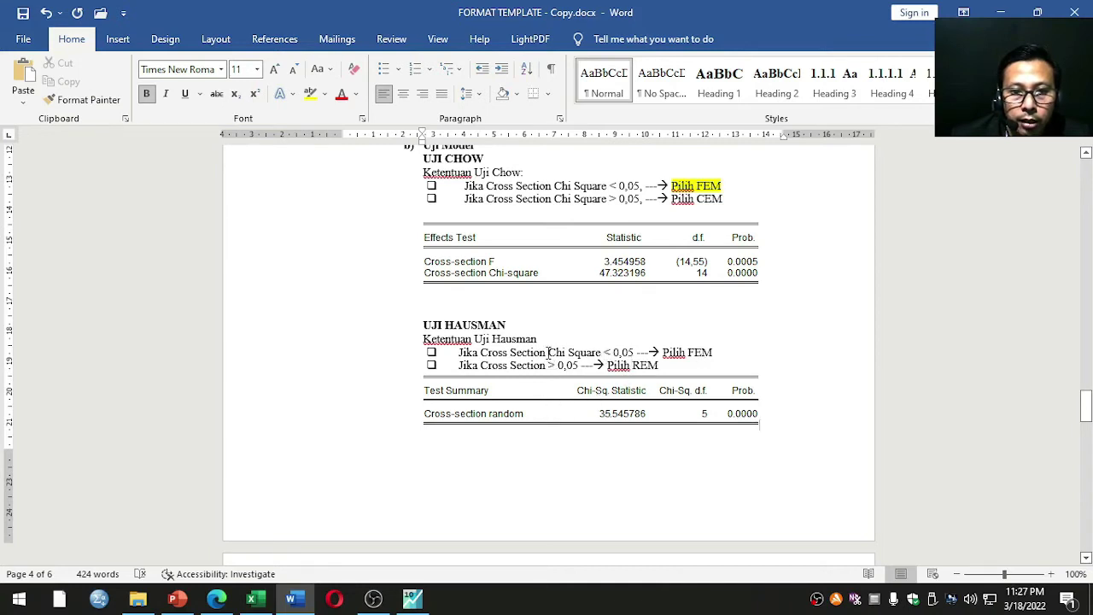
Step: Reword both Uji Hausman decision rules to read "Jika Cross Section random", replacing "Chi Square" in the first rule
drag(547, 352, 595, 362)
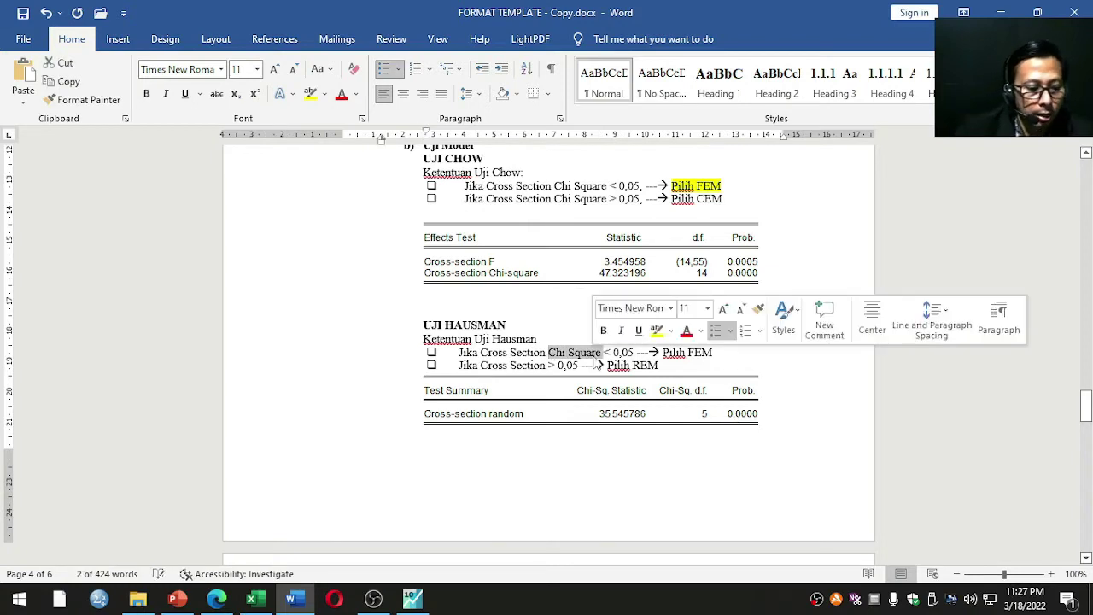
key(BackSpace)
text(random)
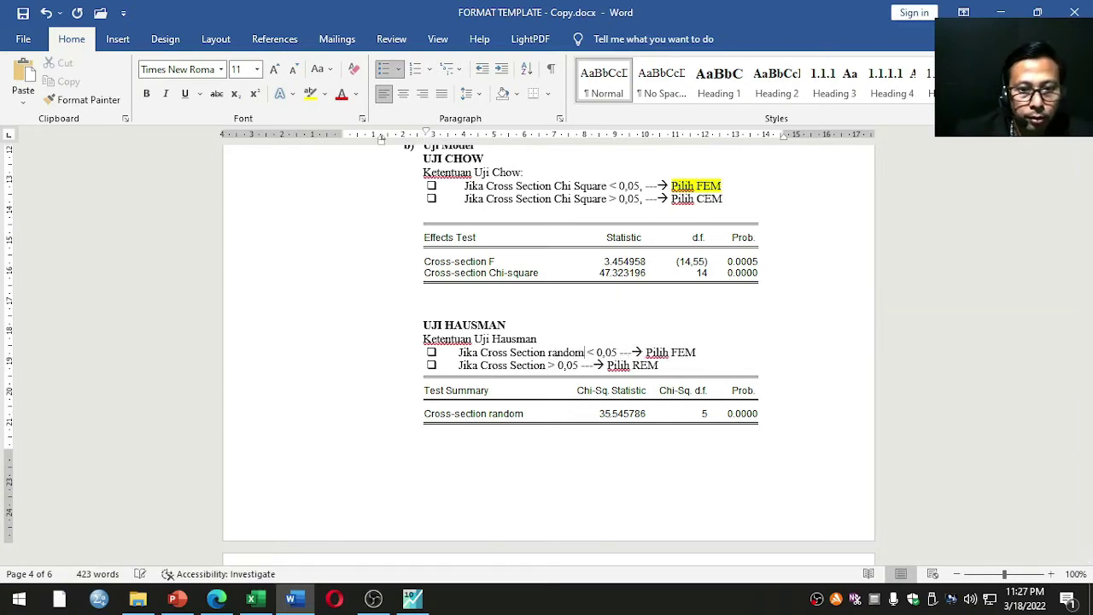
click(549, 368)
text(random)
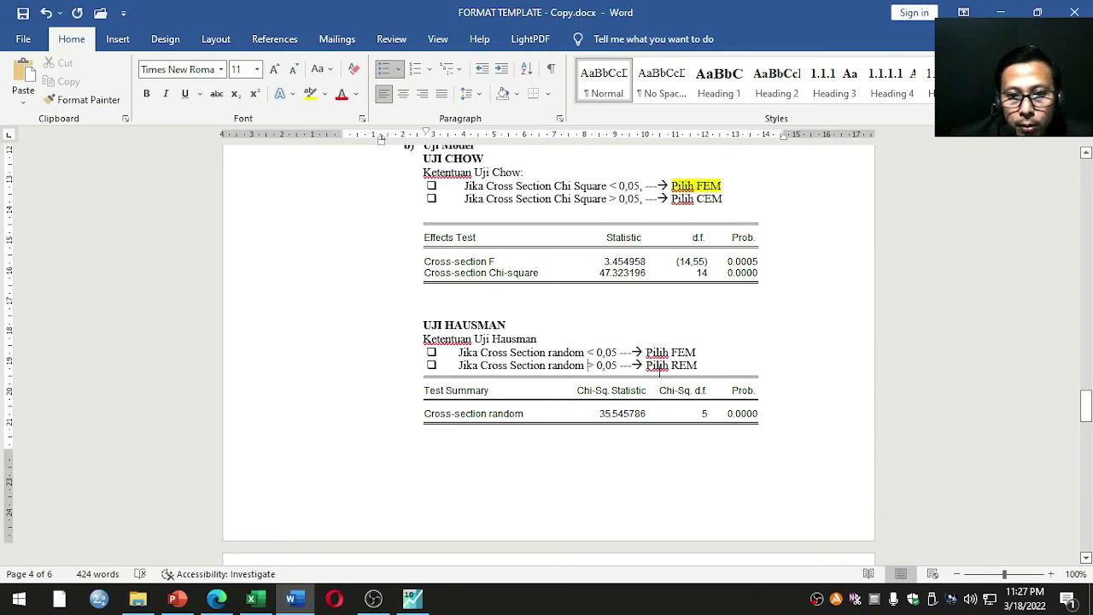
Step: Highlight "Pilih FEM" in yellow in the first Uji Hausman decision rule
drag(646, 351, 701, 353)
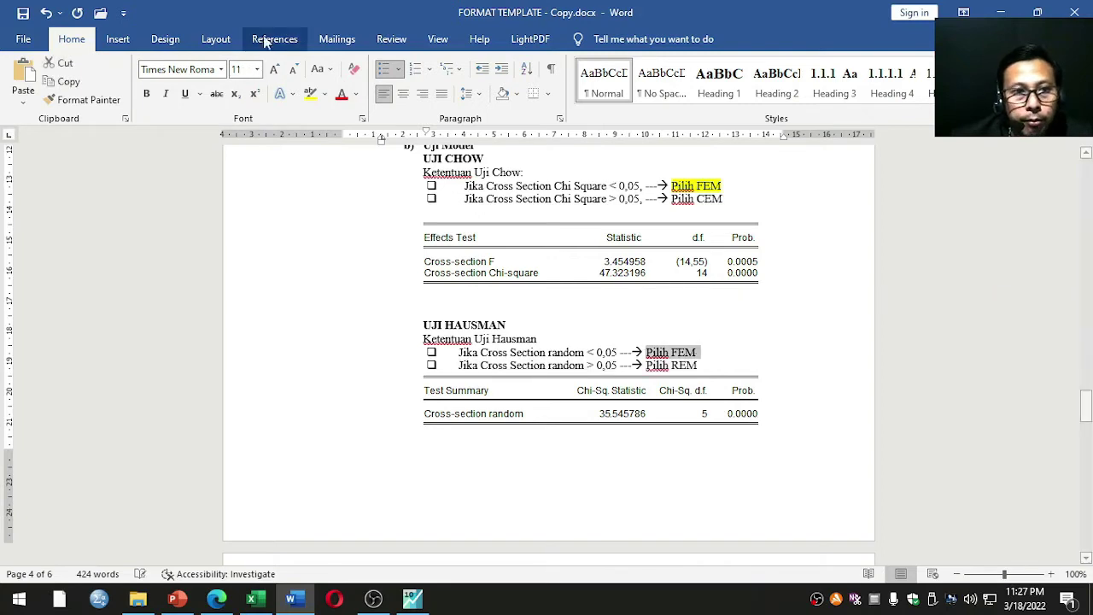
click(310, 100)
click(390, 370)
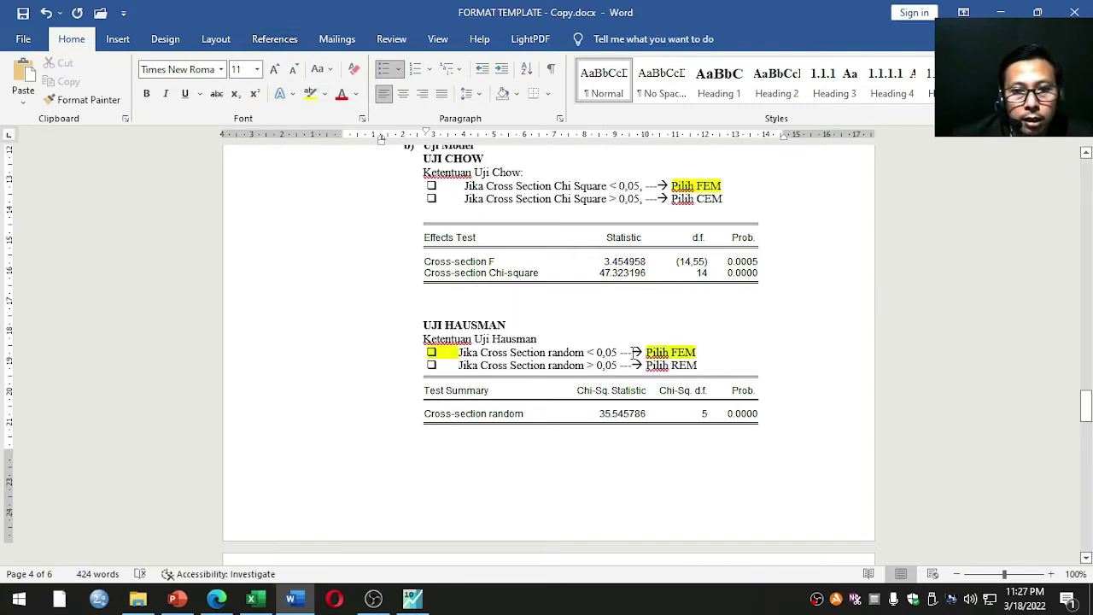
Step: Return to EViews, freeze the Hausman test output as a table named hasuman_fem, and close the table and model_rem windows
click(412, 597)
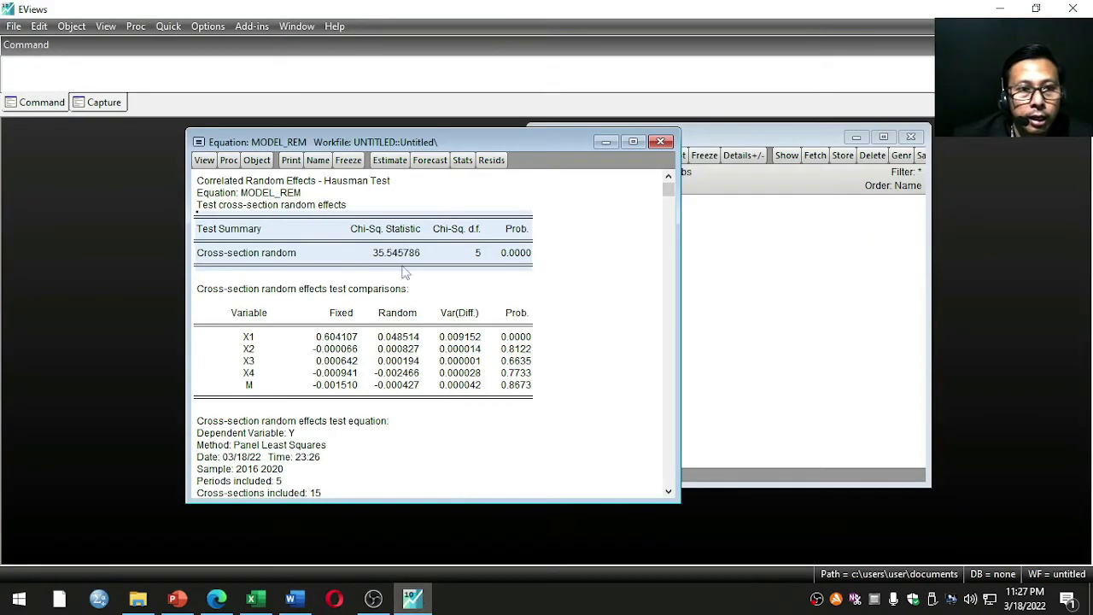
click(348, 161)
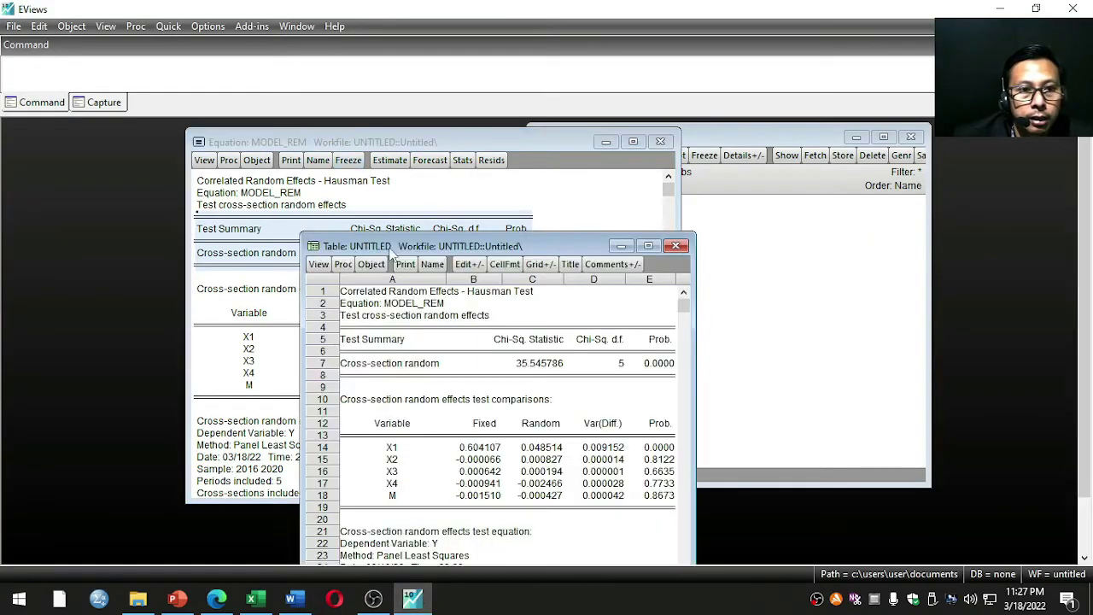
click(432, 264)
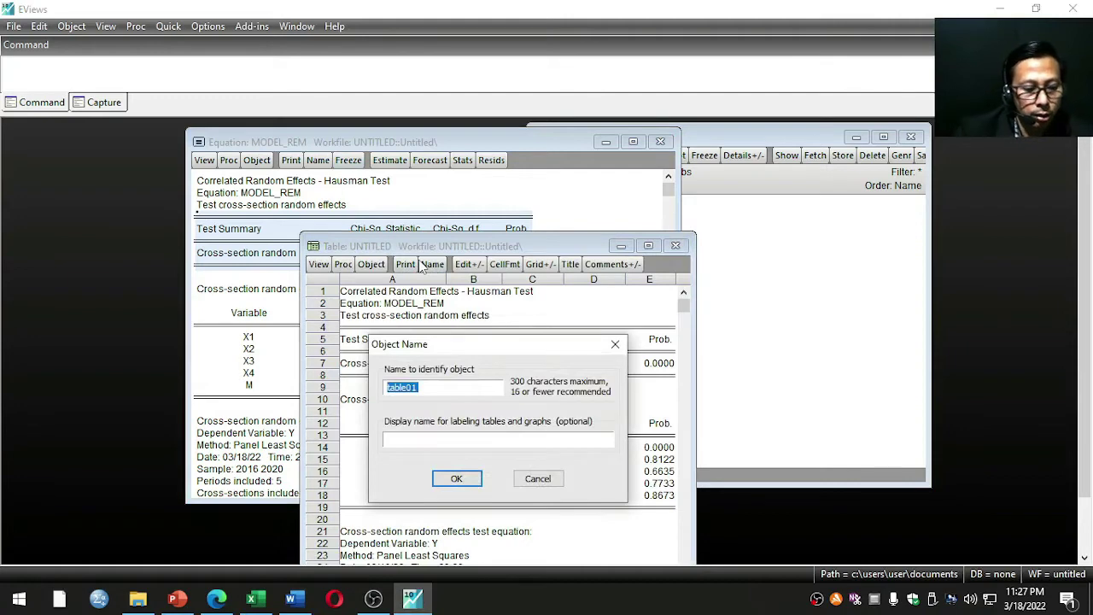
text(hasuman_fem)
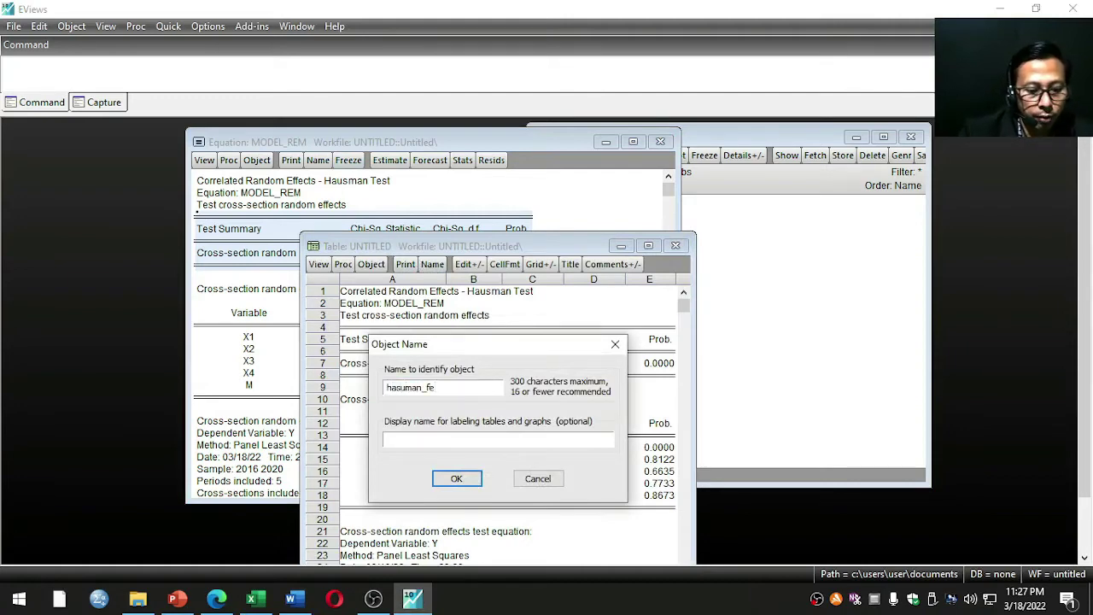
click(453, 478)
click(678, 246)
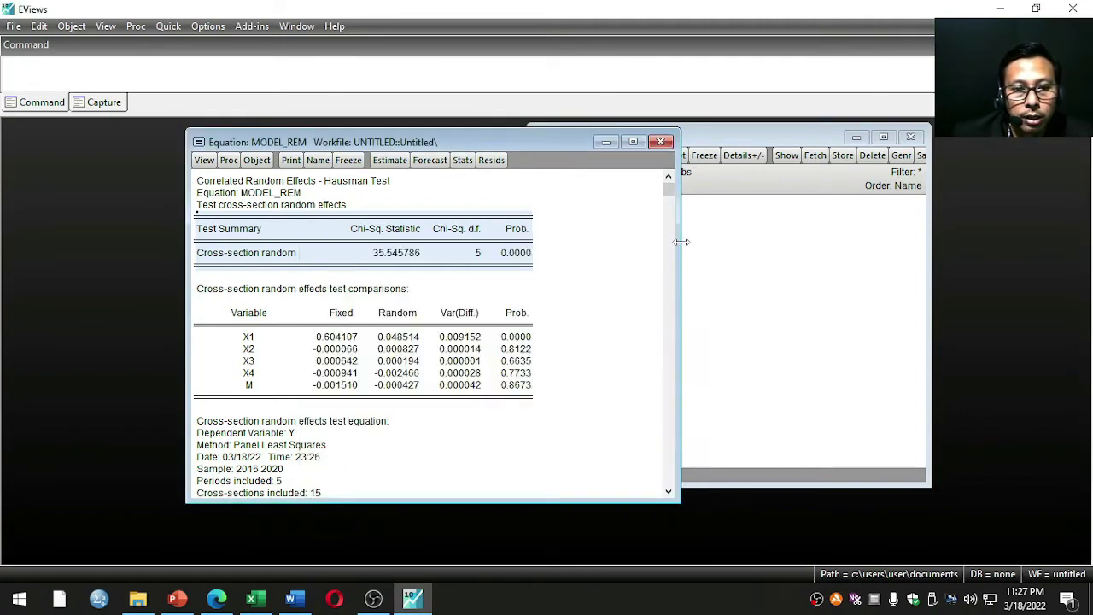
click(662, 143)
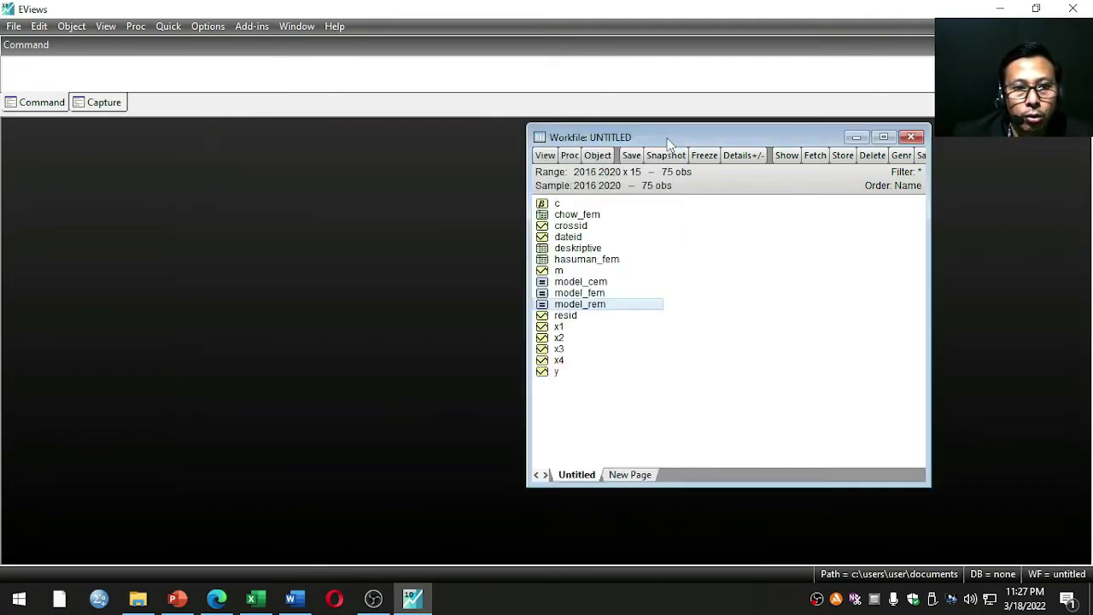
Step: Switch to PowerPoint and check what the model selection slide prescribes in the Uji Hausman column if FEM is chosen
key(alt+Tab)
click(177, 599)
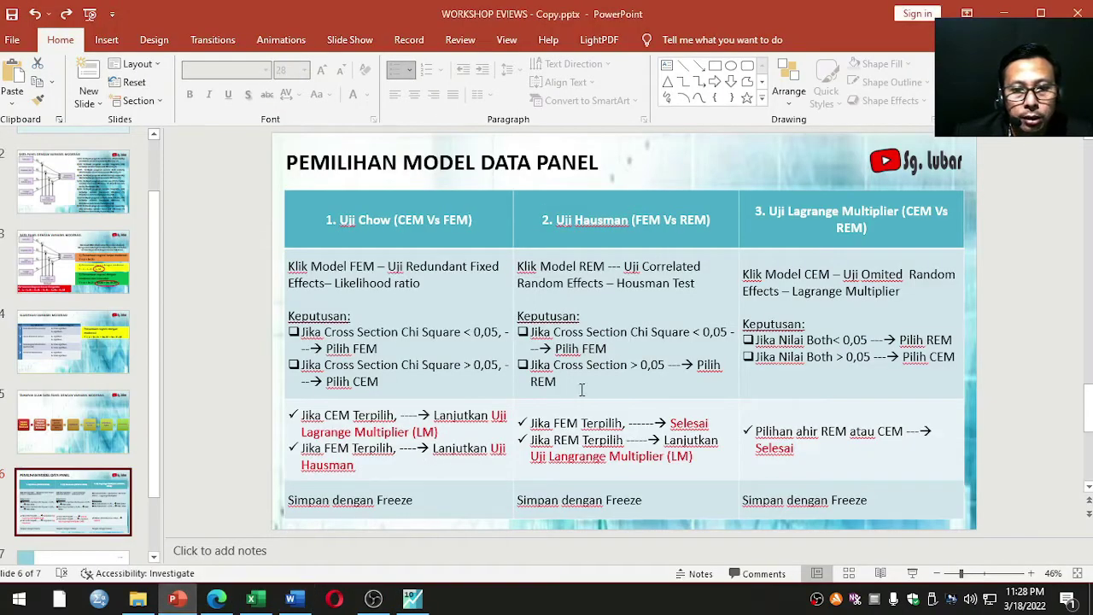
drag(531, 422, 699, 423)
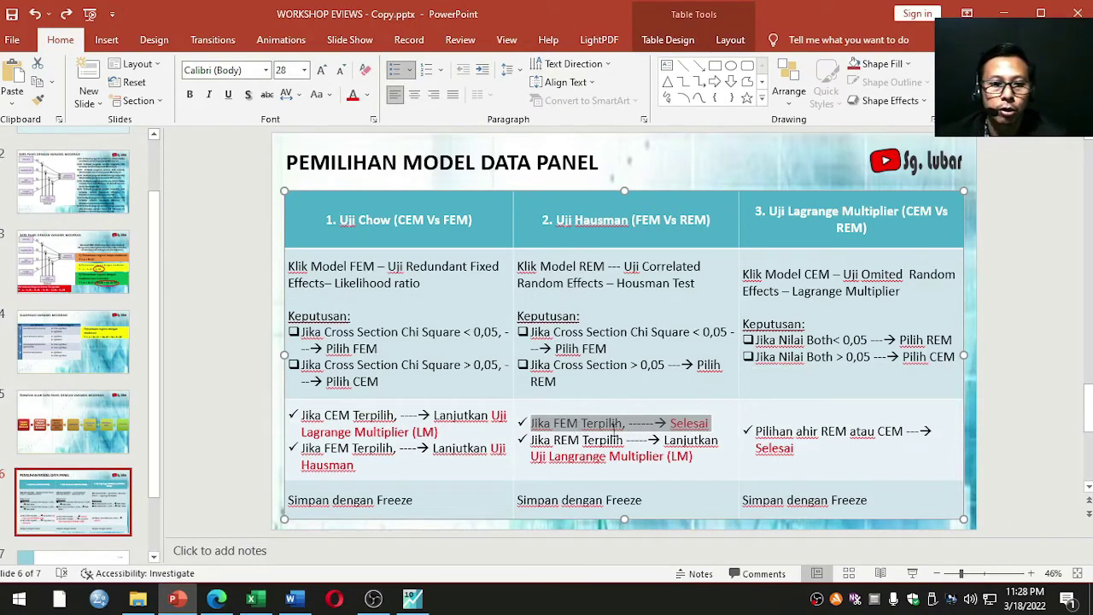
Step: Return to EViews, open the model_fem equation, and reposition and enlarge its window to view the regression output
click(412, 598)
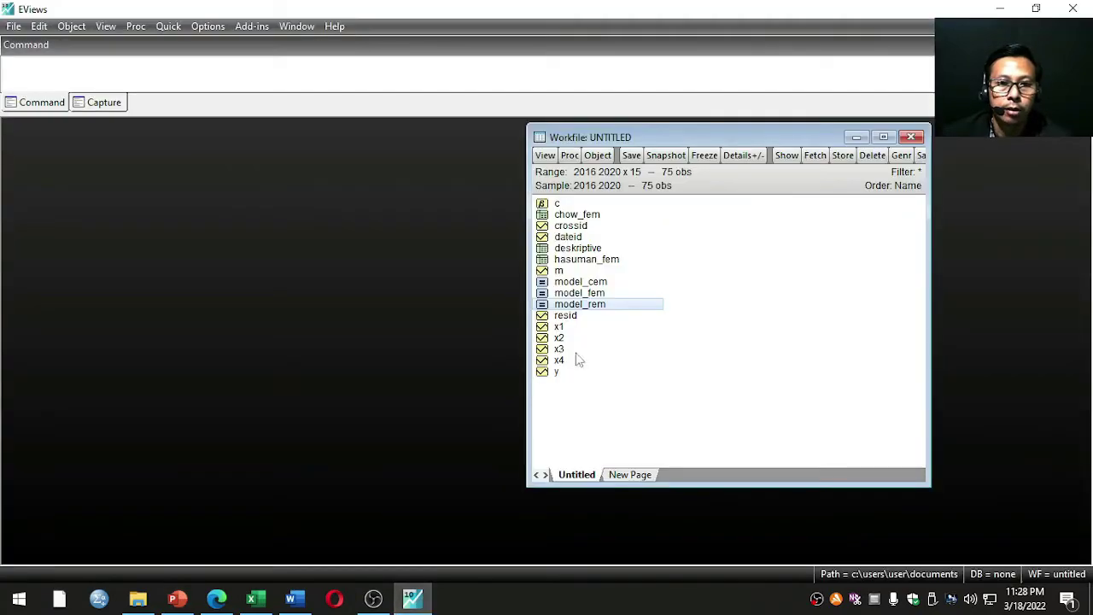
click(587, 293)
double_click(586, 293)
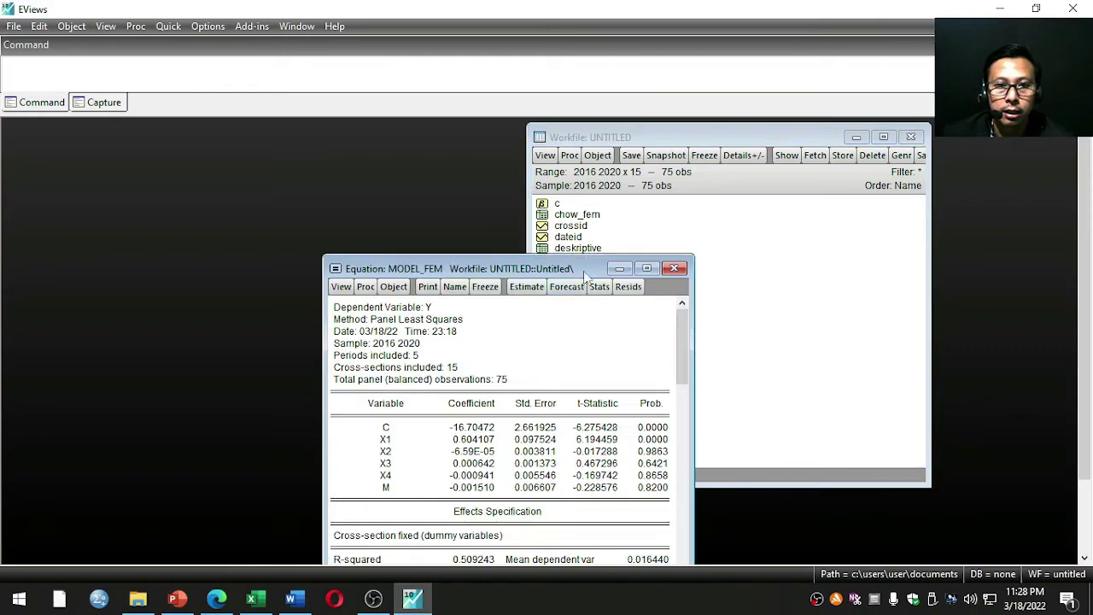
drag(584, 271, 542, 163)
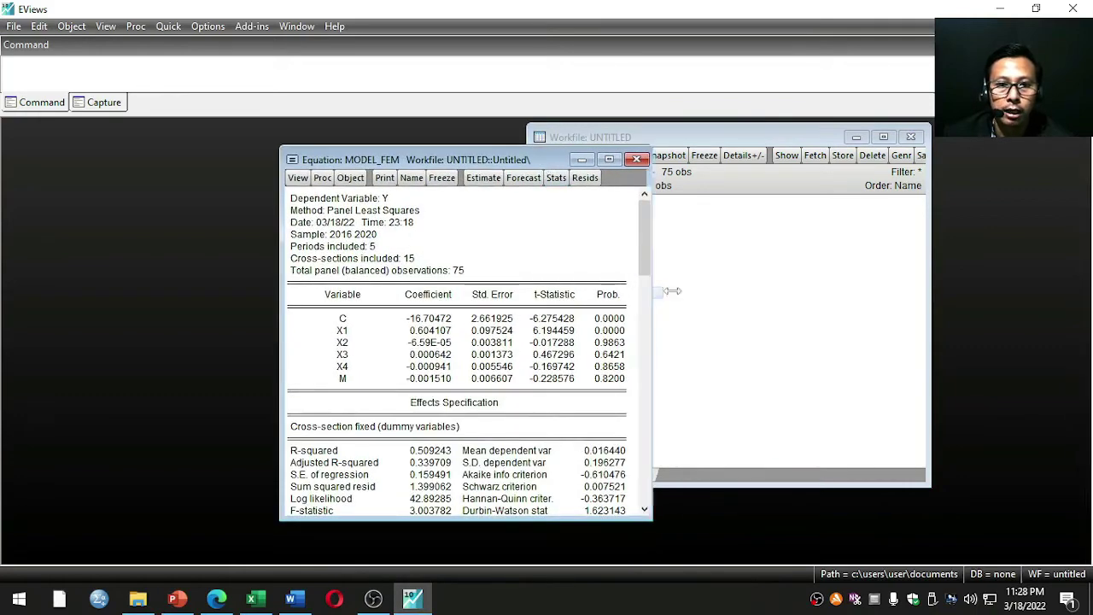
drag(650, 290, 775, 291)
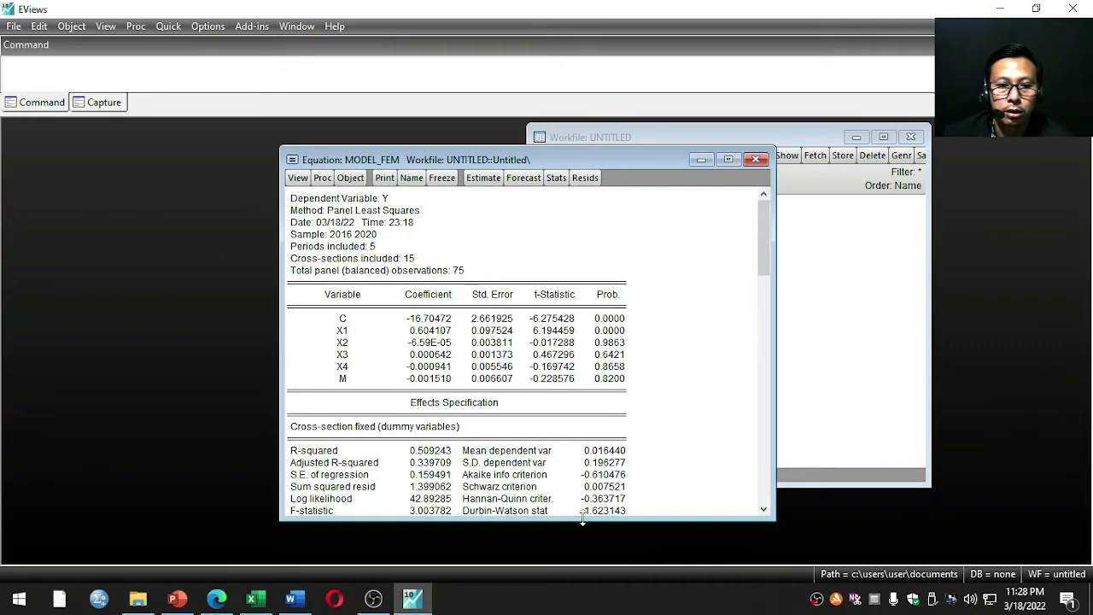
drag(584, 519, 588, 550)
Step: Switch to Word and highlight the whole UJI LM section, heading and decision rules, in yellow
key(alt+Tab)
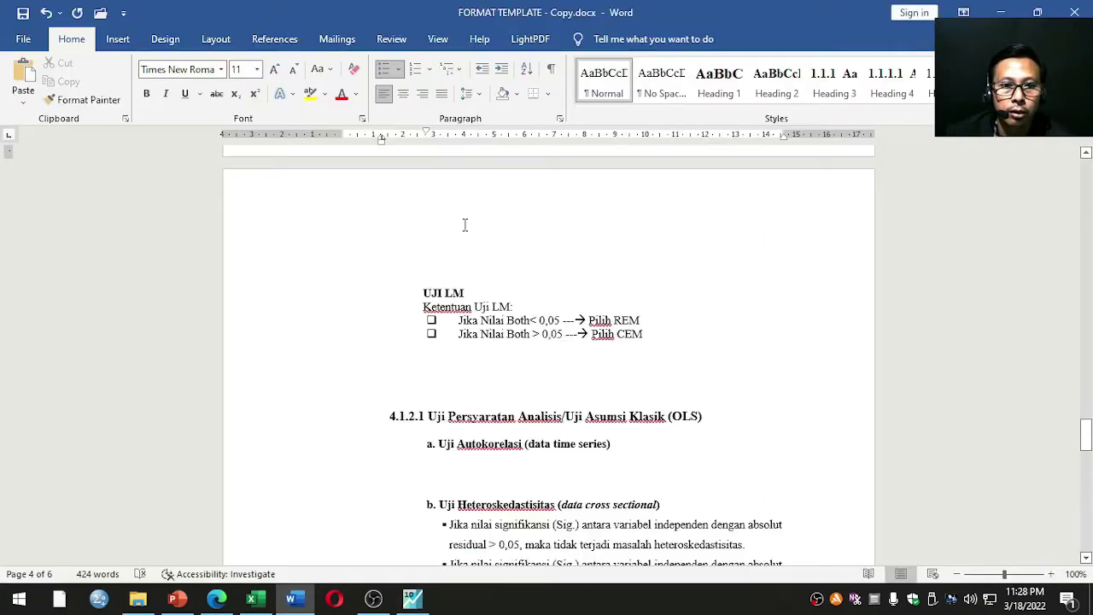
drag(420, 293, 658, 337)
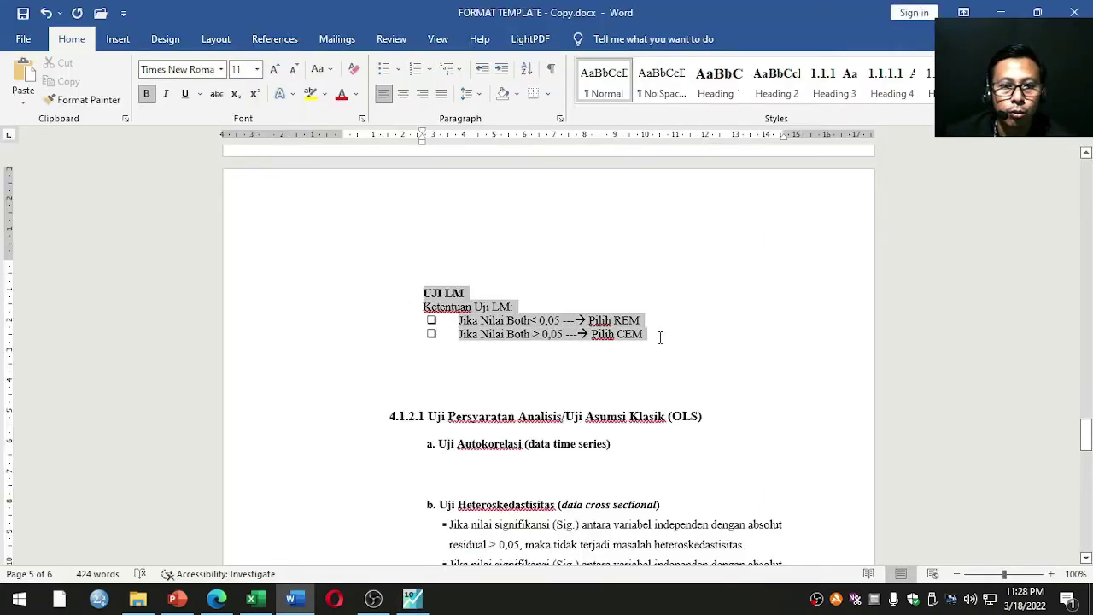
click(310, 93)
click(486, 271)
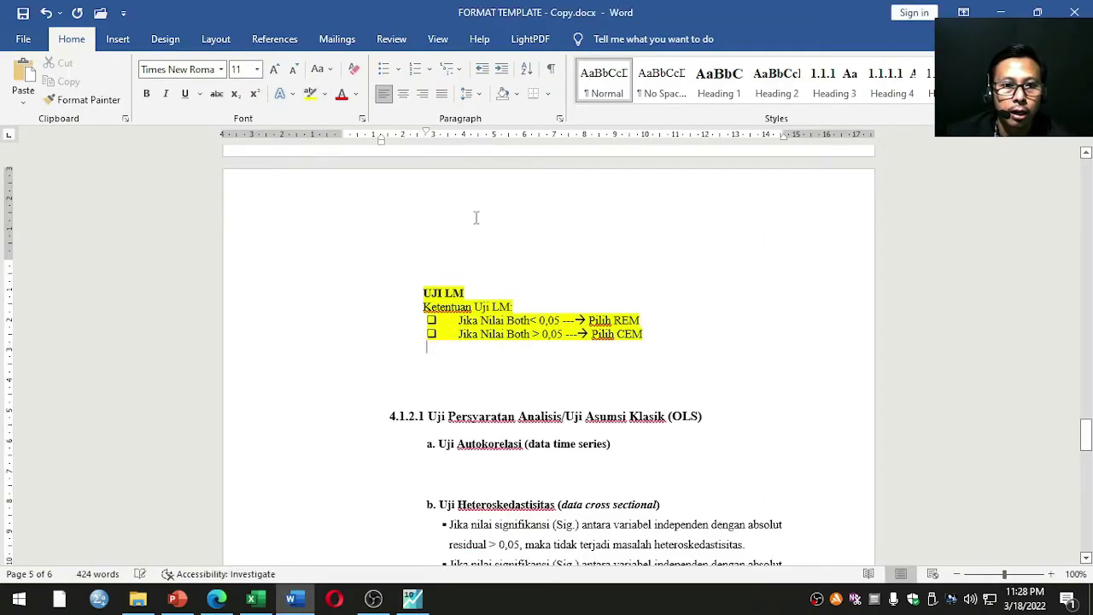
Step: Review the Uji Hausman and UJI LM sections and the 4.1.2.1 classical assumption test headings in the document
scroll(486, 271, up, 6)
scroll(485, 271, up, 1)
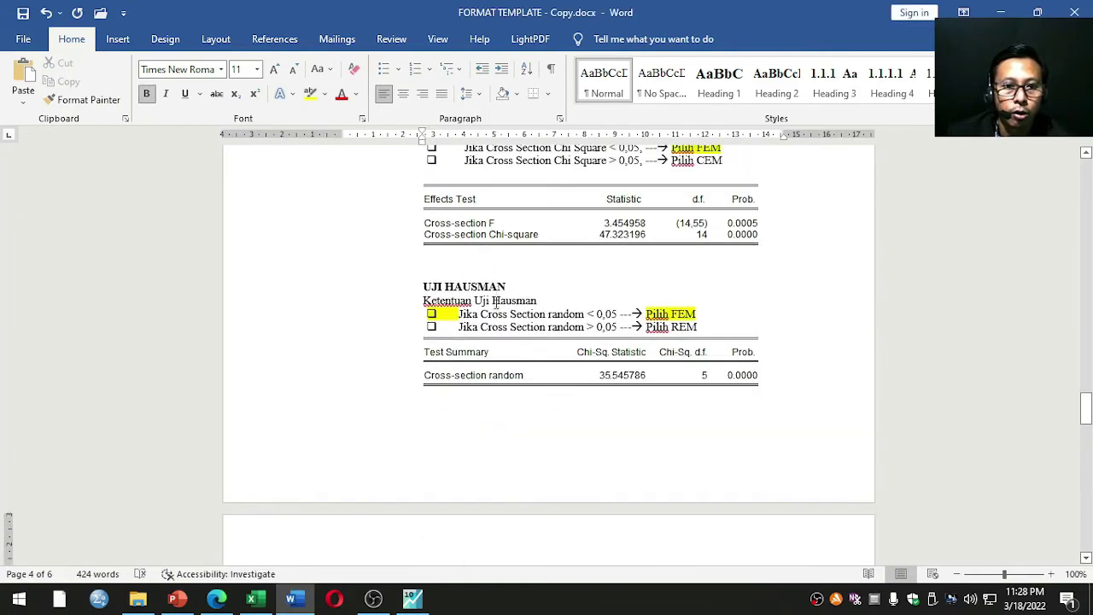
scroll(496, 301, down, 8)
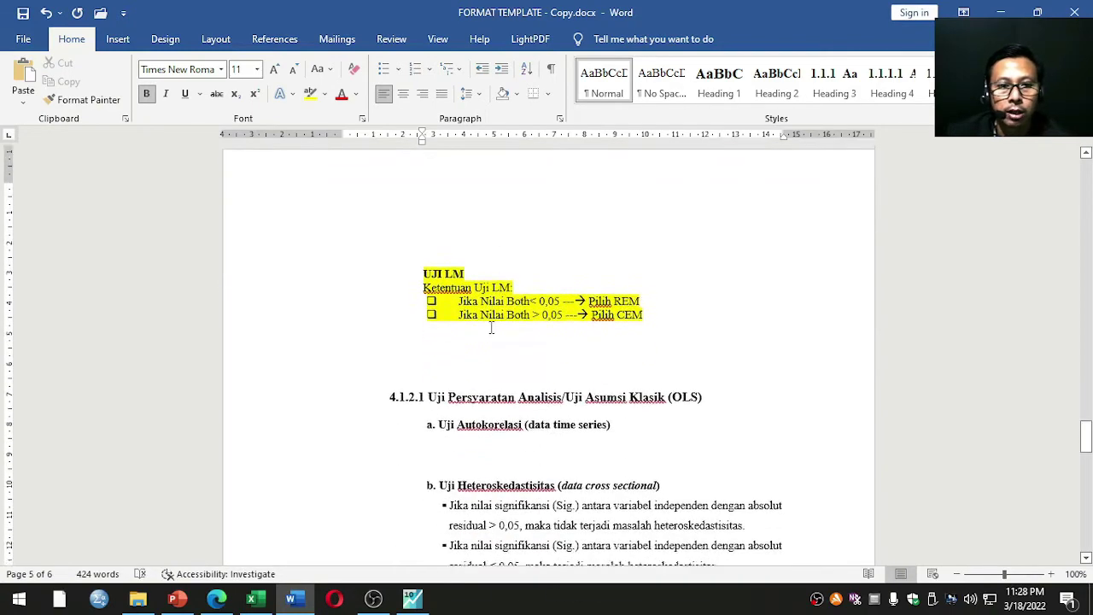
scroll(492, 327, down, 3)
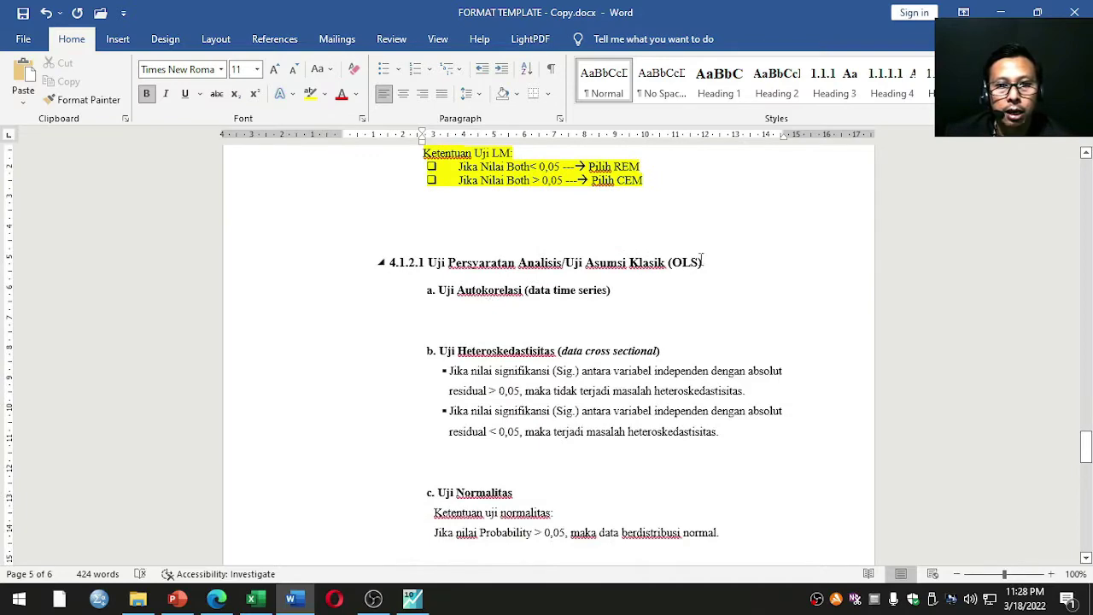
scroll(701, 257, up, 7)
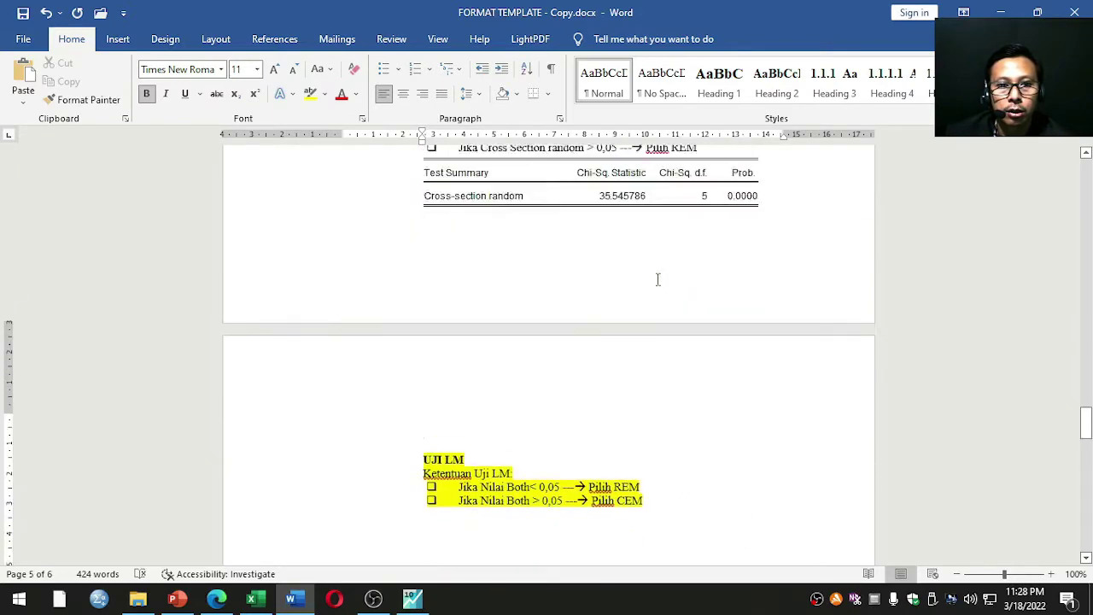
scroll(658, 280, down, 8)
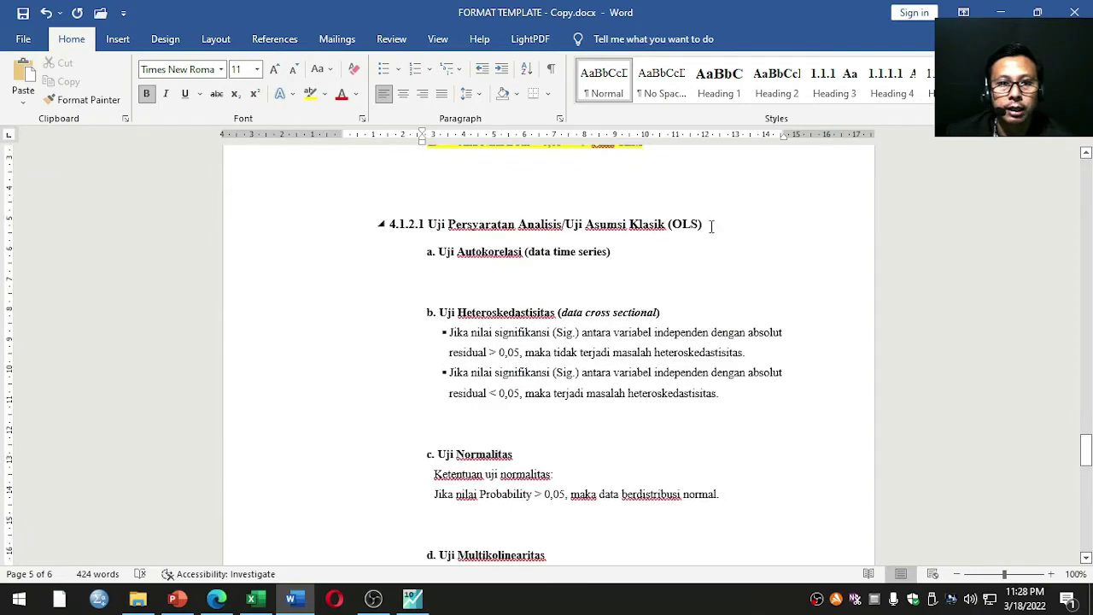
triple_click(710, 225)
click(535, 273)
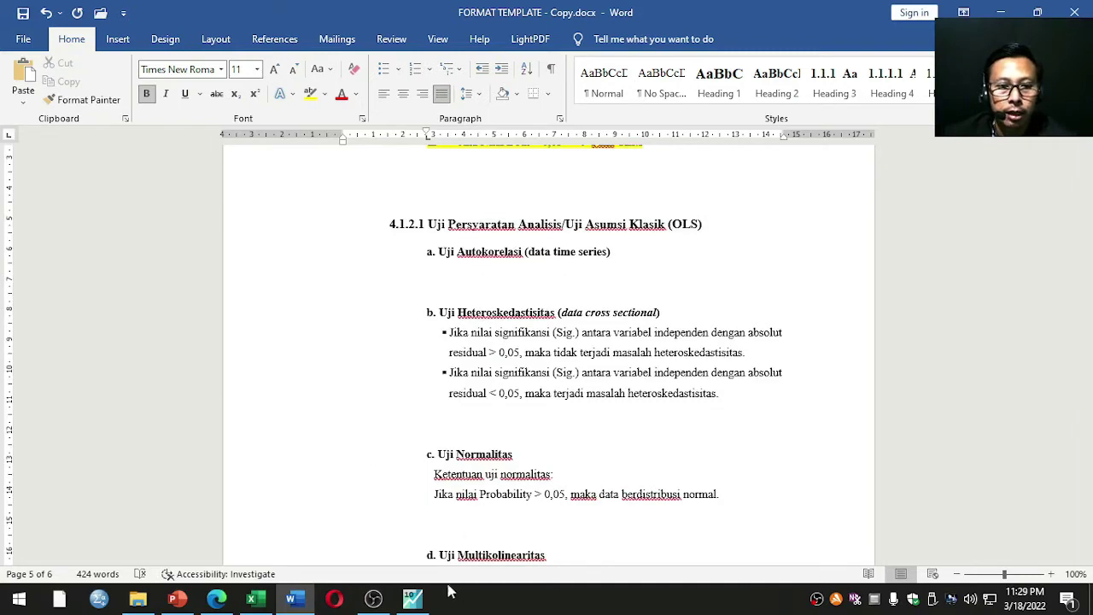
Step: Return to EViews, look over the model_fem regression output and close its equation window
click(412, 598)
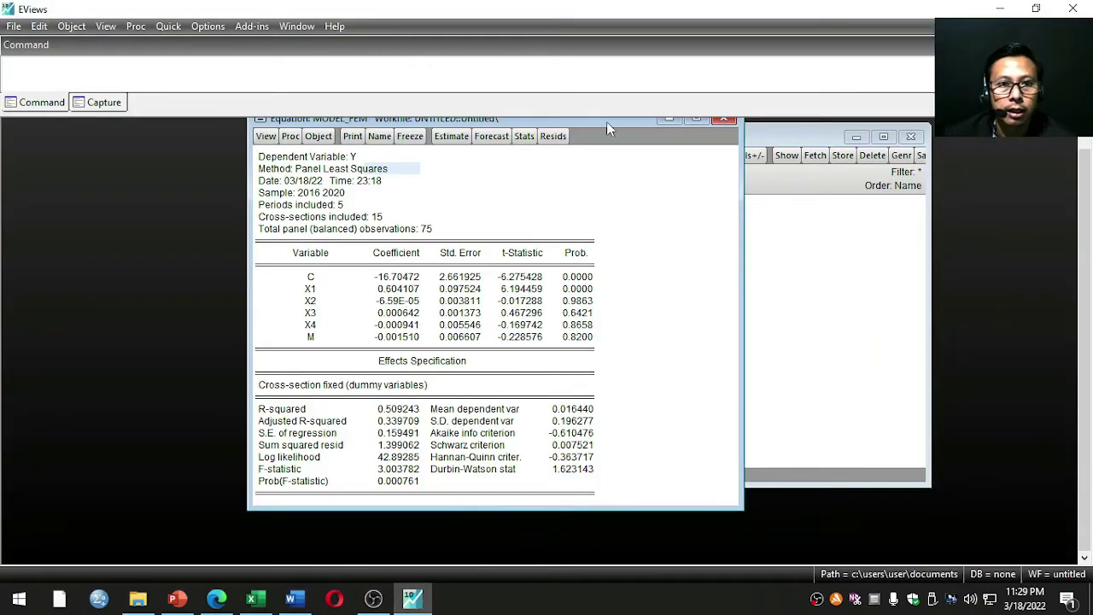
drag(606, 121, 590, 169)
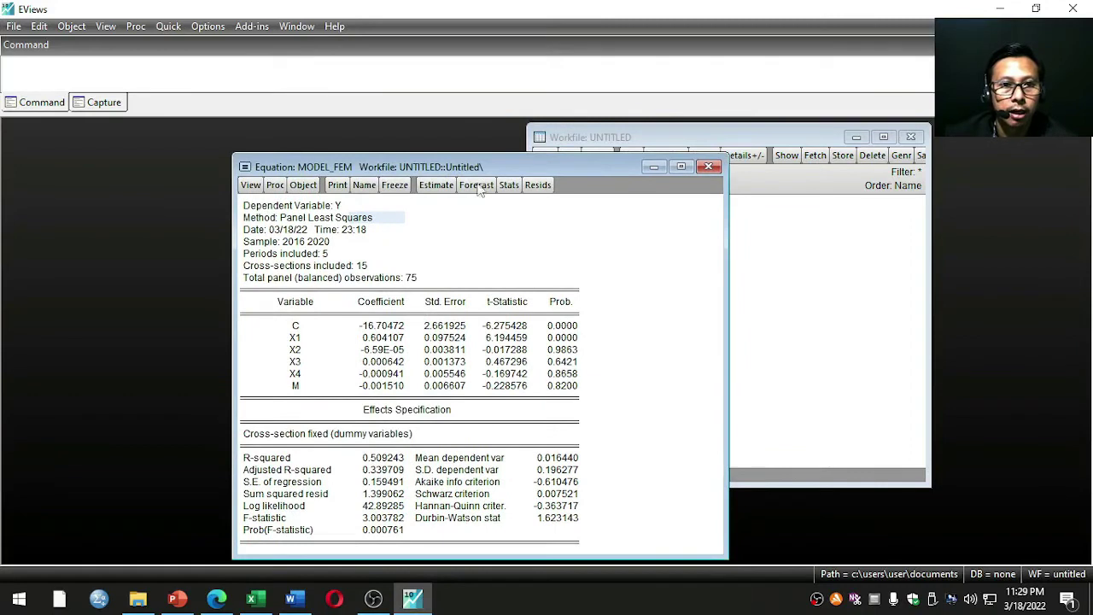
click(714, 165)
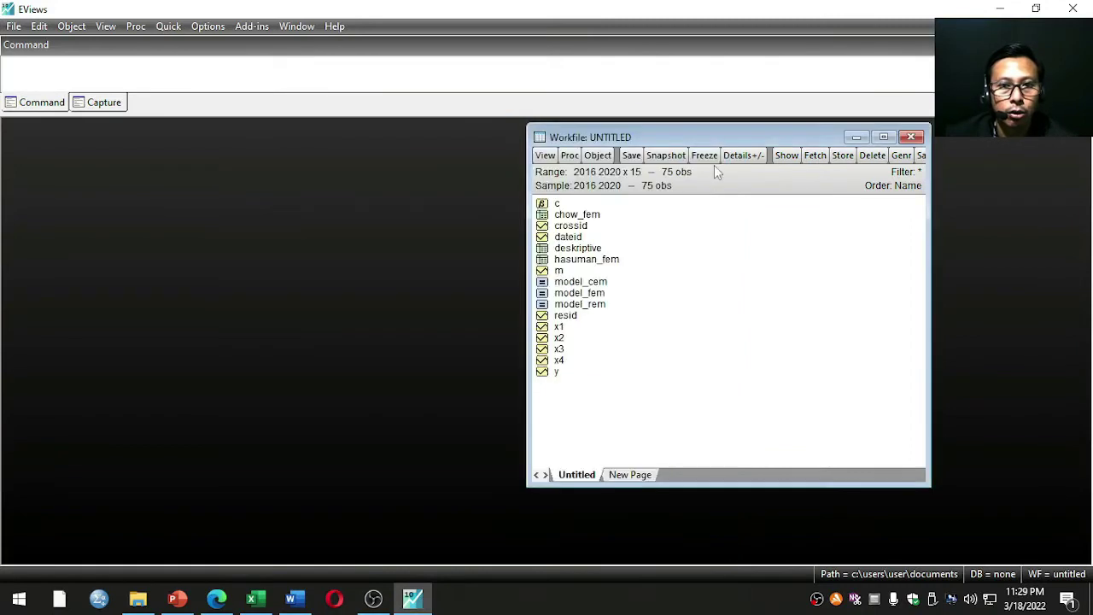
Step: Open the model_fem equation again and enlarge and reposition its window until the full regression output shows
double_click(571, 293)
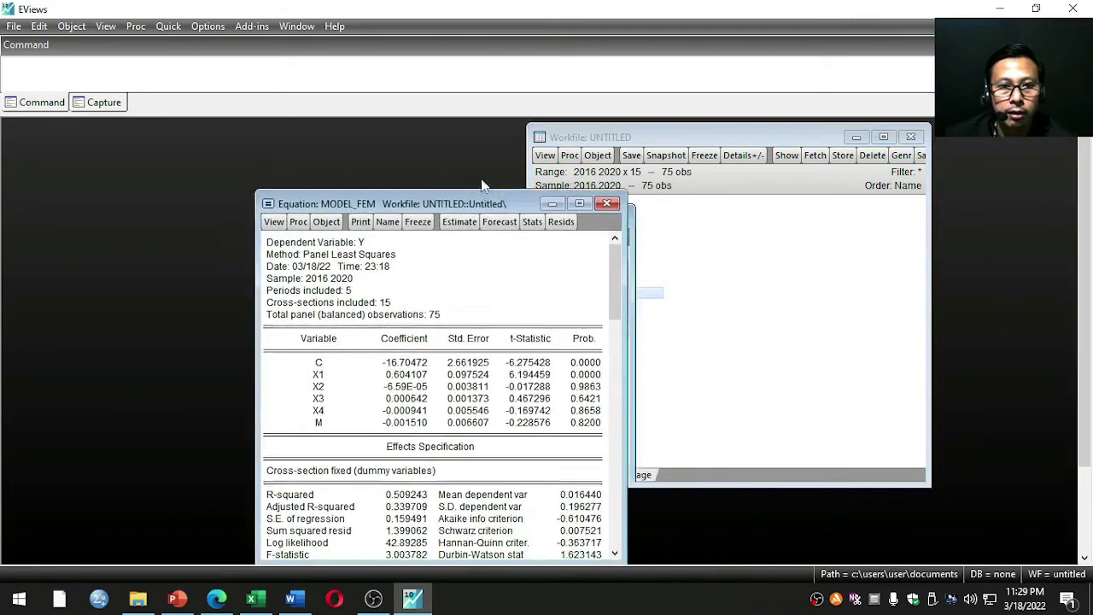
drag(628, 282, 679, 281)
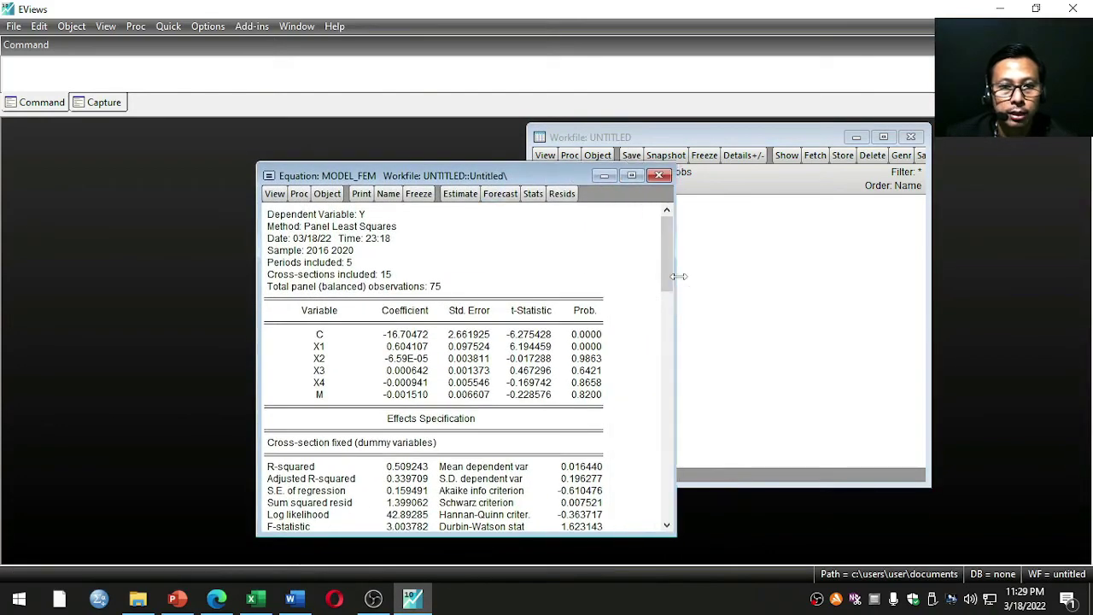
drag(531, 177, 572, 147)
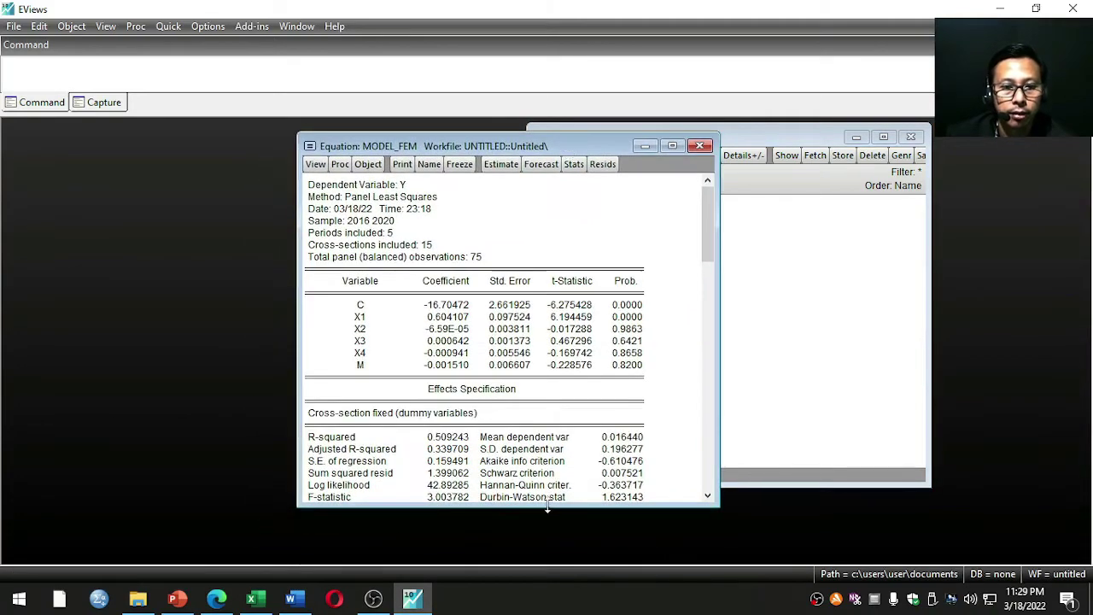
drag(547, 507, 562, 550)
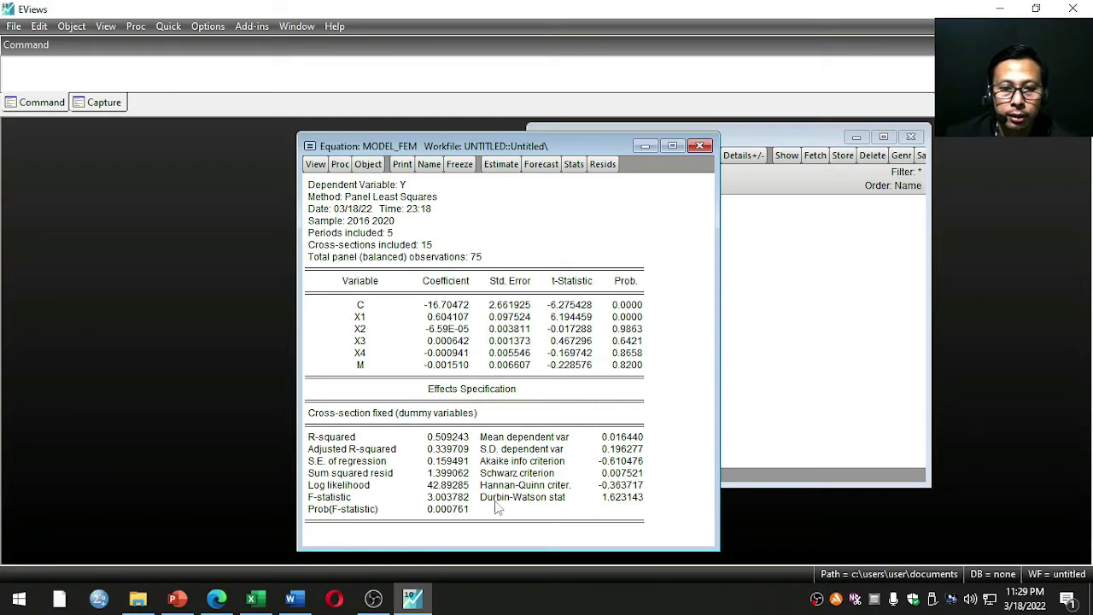
Step: Copy the Durbin-Watson statistic from the model_fem output as text, with the number as displayed
click(600, 501)
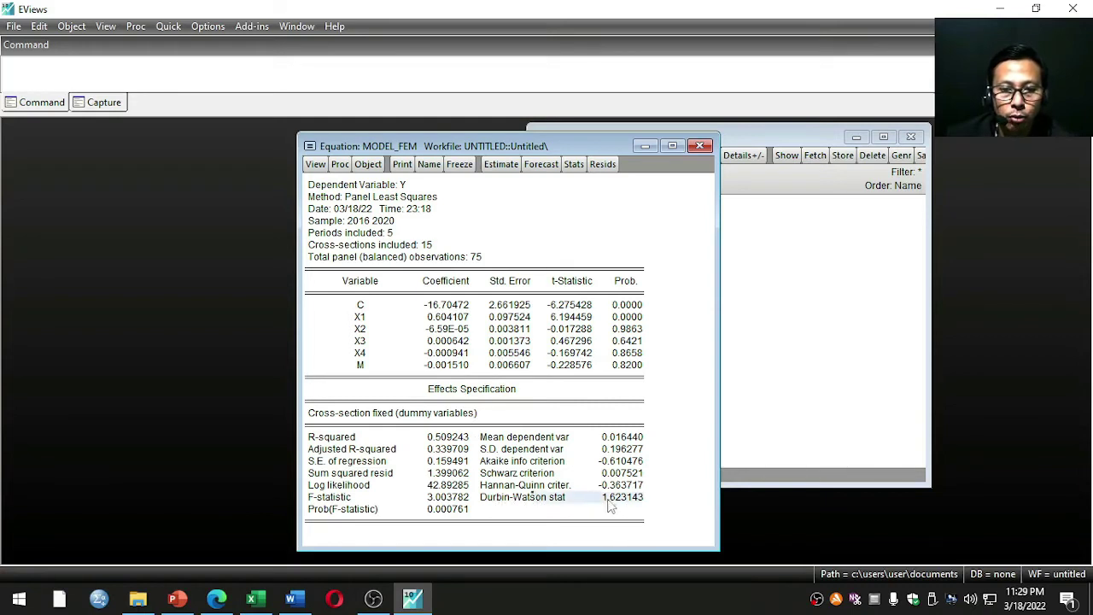
click(607, 502)
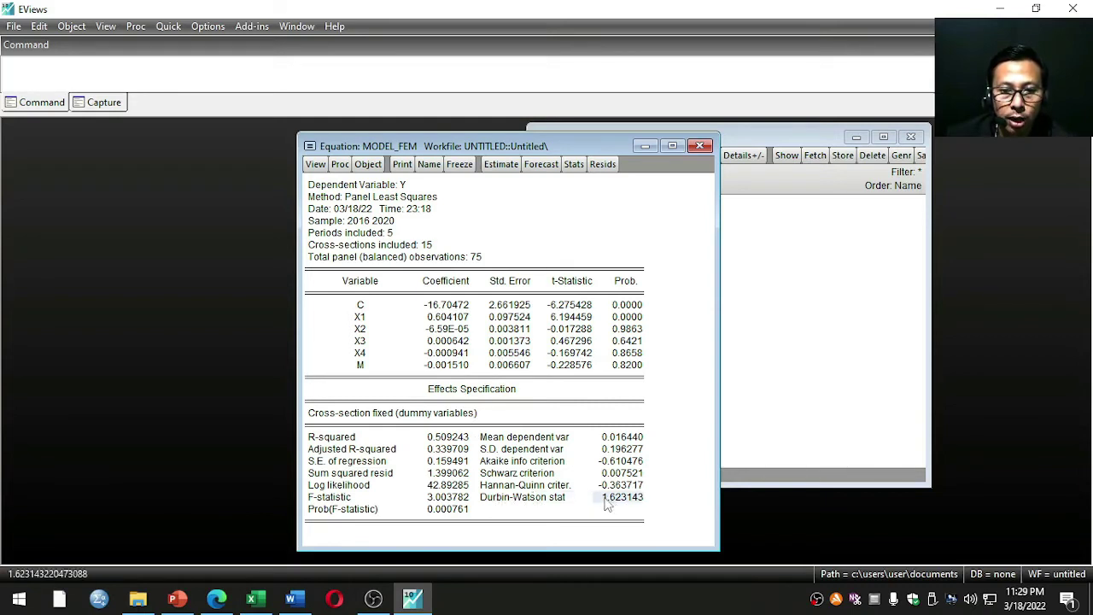
right_click(608, 500)
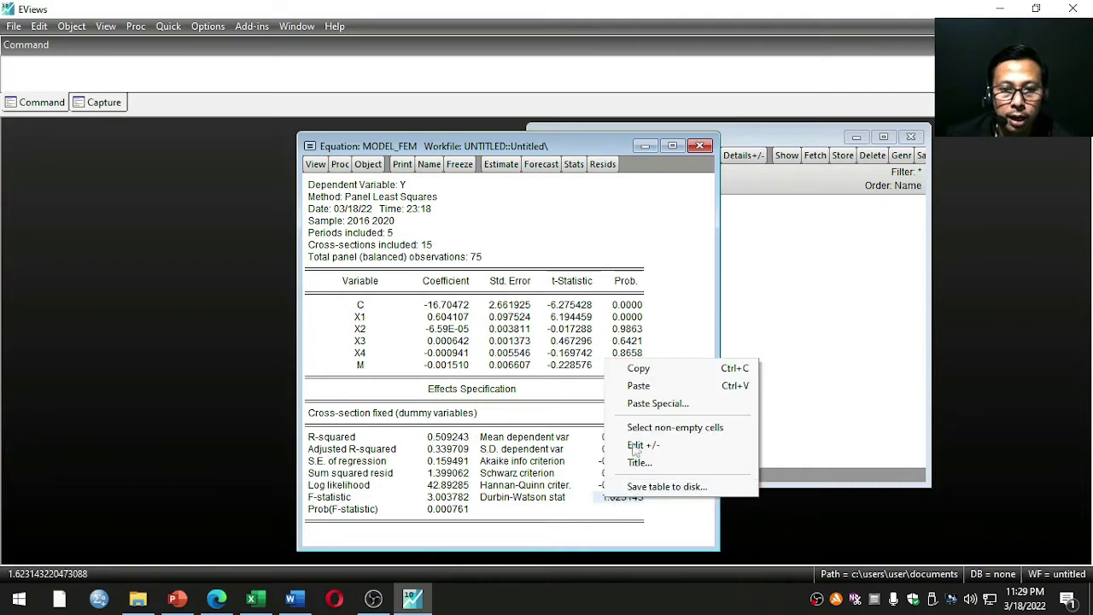
click(639, 367)
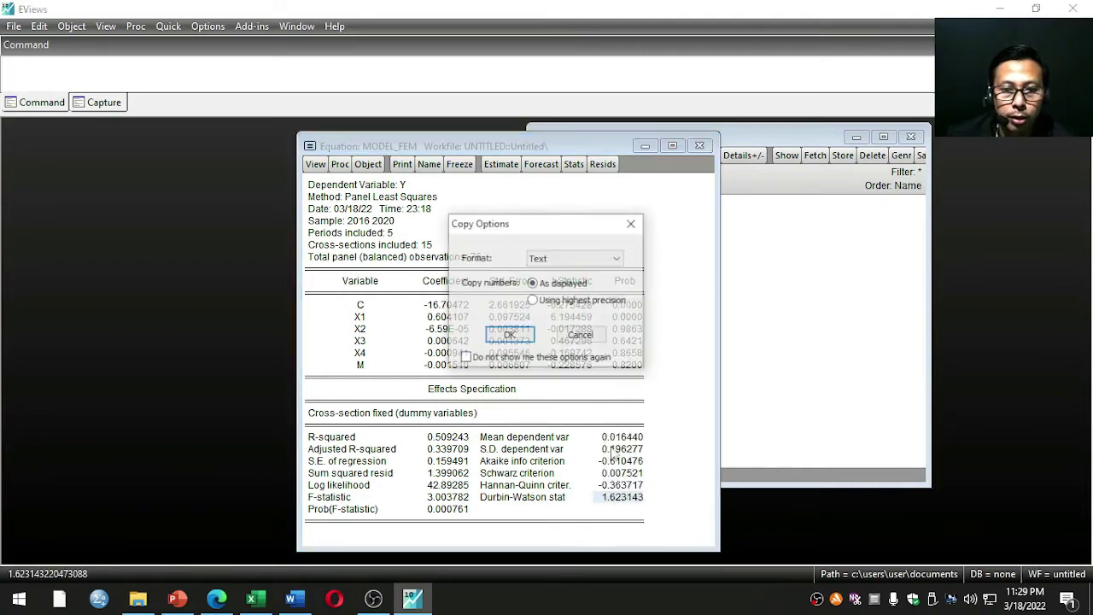
click(510, 333)
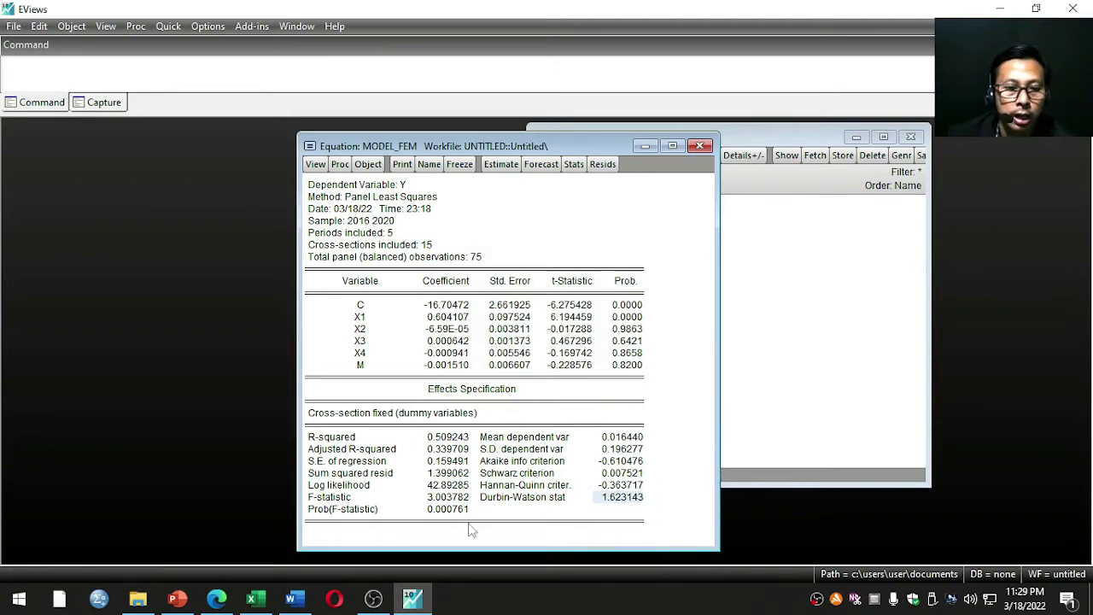
Step: Switch to the Excel workbook and paste the copied Durbin-Watson value into N15, beside the dw label on the Tabulasi Data sheet
click(252, 598)
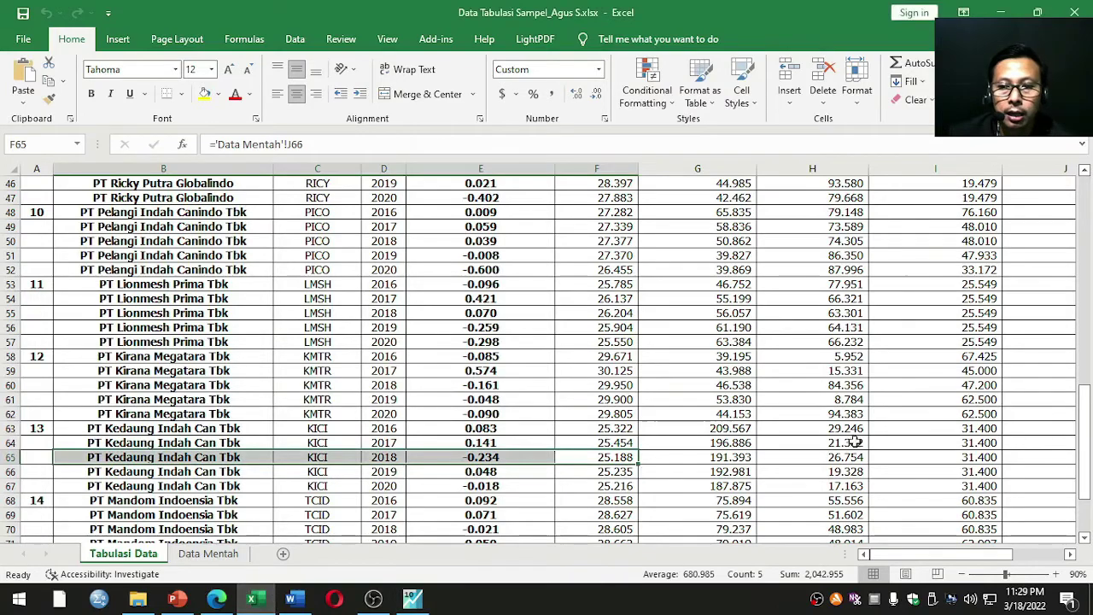
scroll(854, 442, up, 13)
scroll(854, 441, down, 1)
drag(973, 554, 1031, 544)
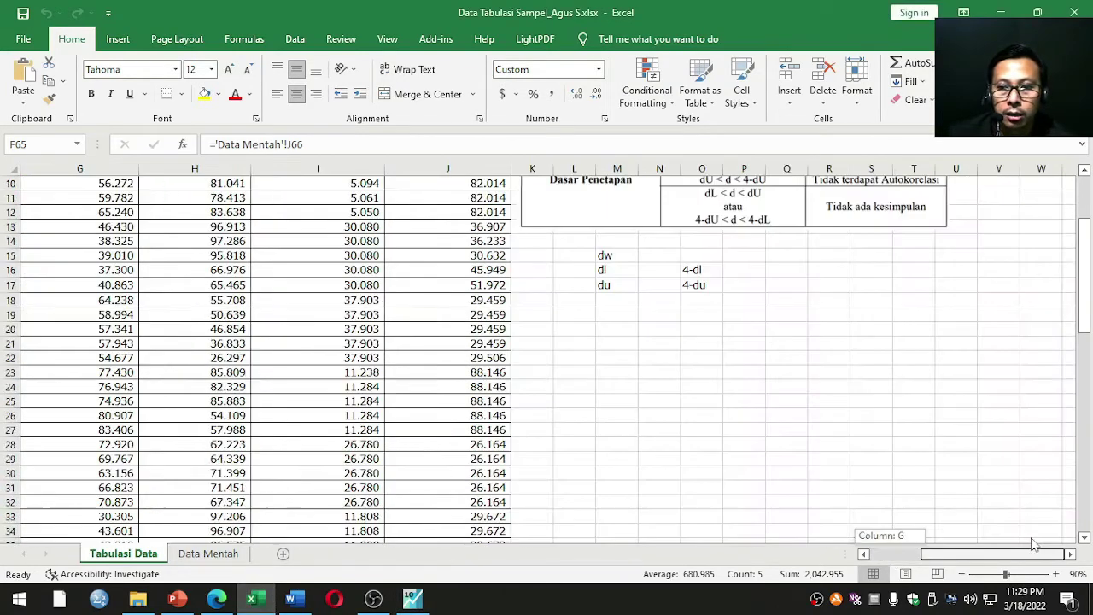
scroll(829, 446, up, 3)
scroll(831, 447, down, 2)
scroll(802, 431, up, 2)
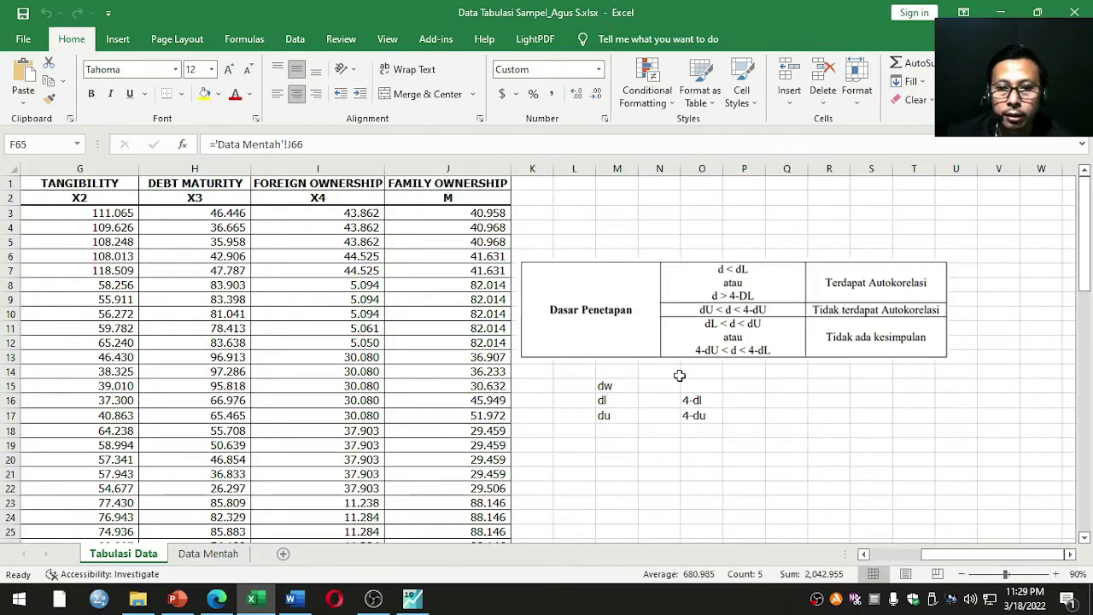
click(651, 386)
right_click(651, 386)
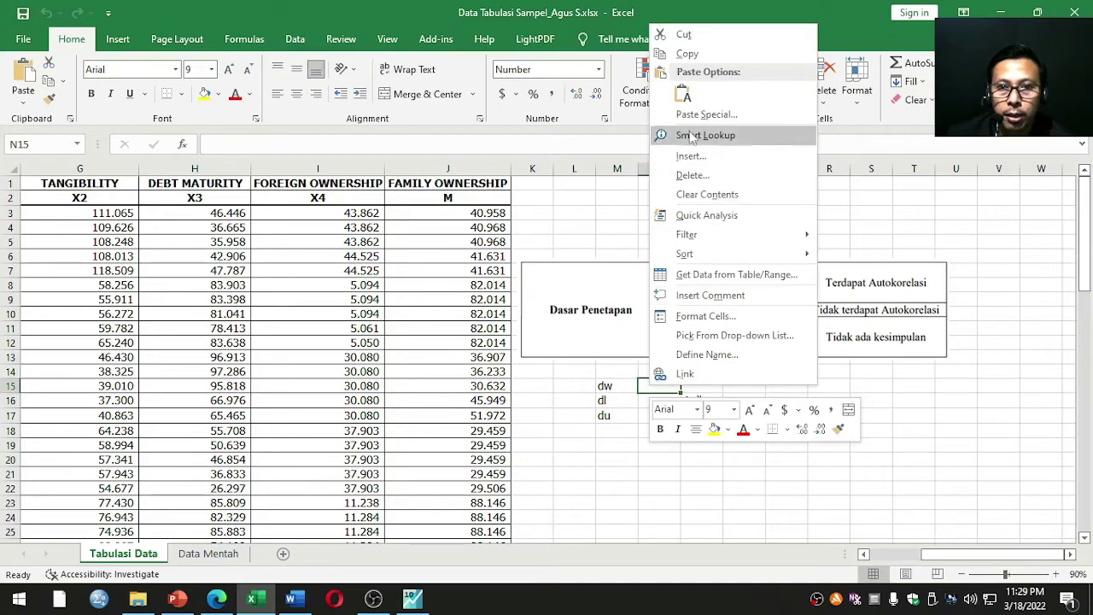
click(683, 95)
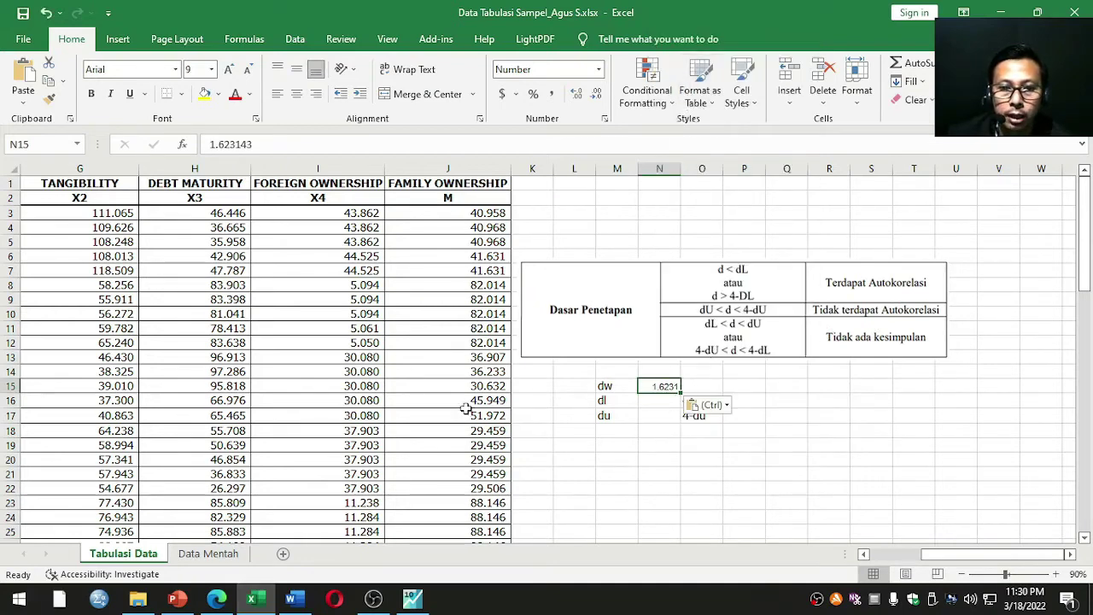
click(654, 400)
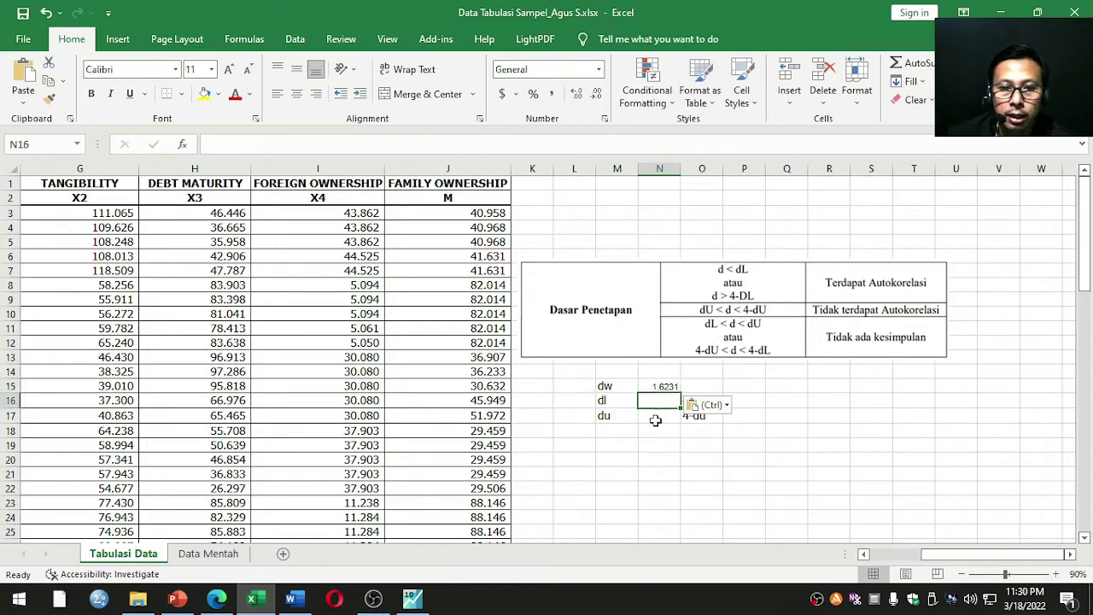
click(659, 416)
key(Escape)
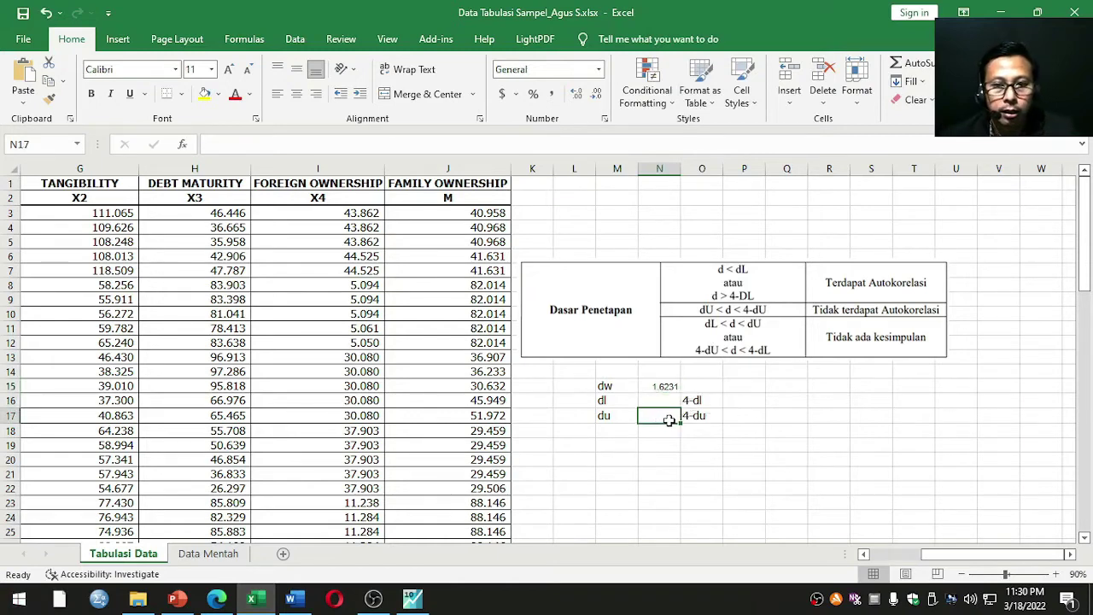
Step: Switch to tabel-dw.pdf in Edge and read the first-page note explaining what the symbol k means
click(217, 598)
scroll(546, 307, down, 5)
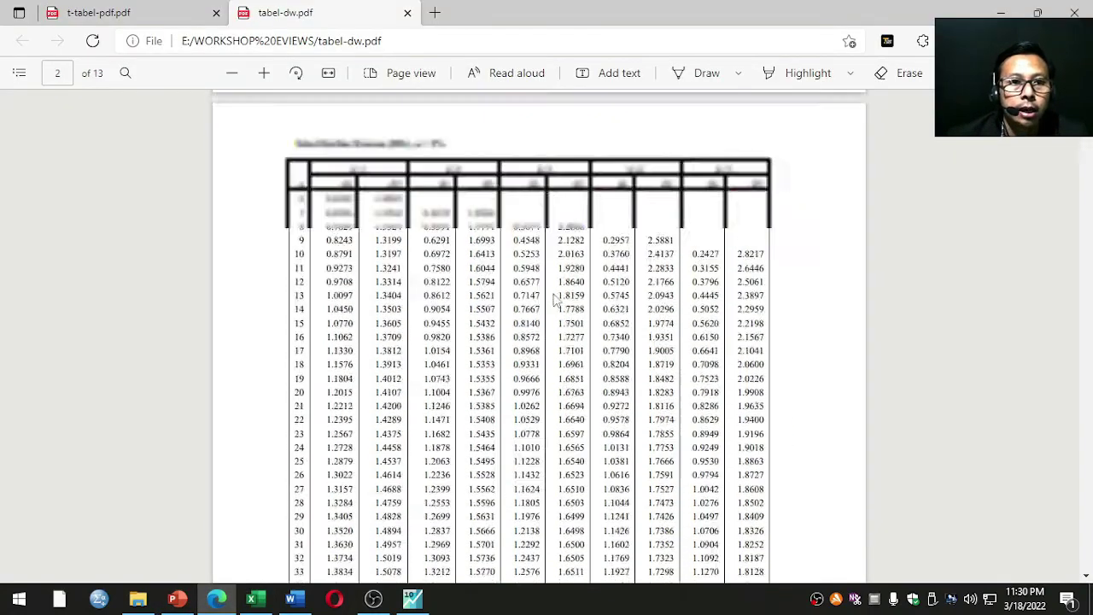
scroll(555, 299, up, 15)
scroll(513, 214, down, 1)
scroll(509, 179, up, 1)
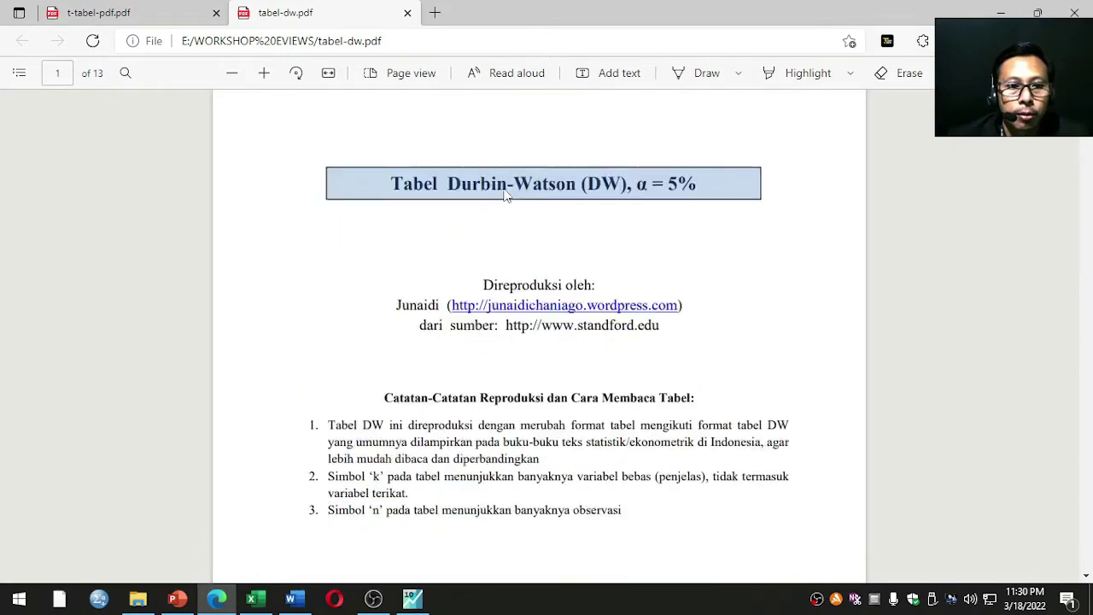
scroll(506, 196, down, 1)
drag(371, 385, 668, 390)
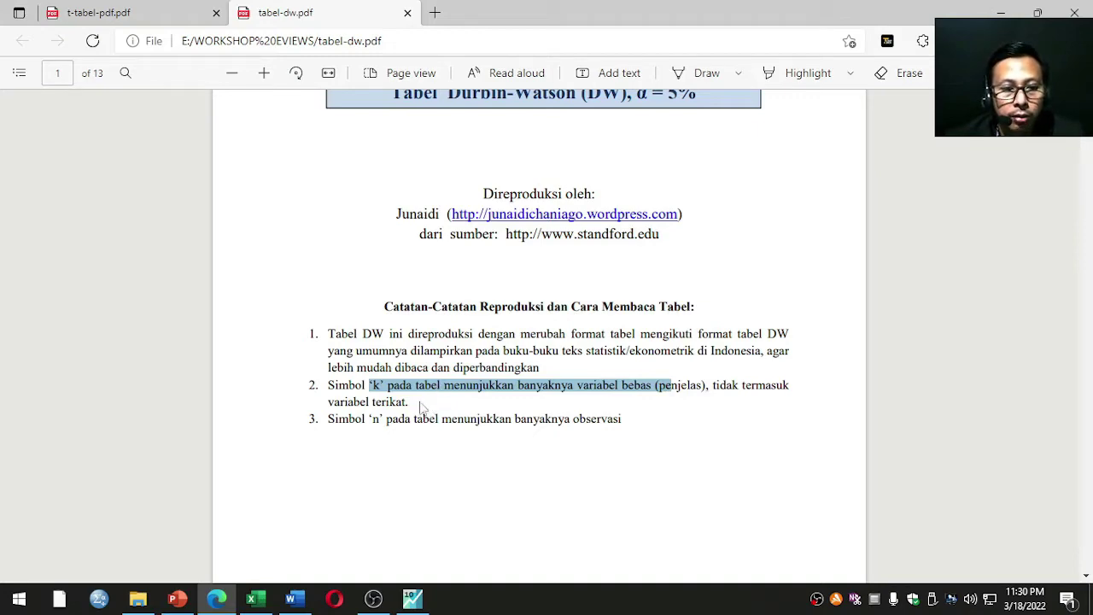
Step: Return to the Excel sheet and check the independent variable headers through X4 and M to determine k
click(256, 598)
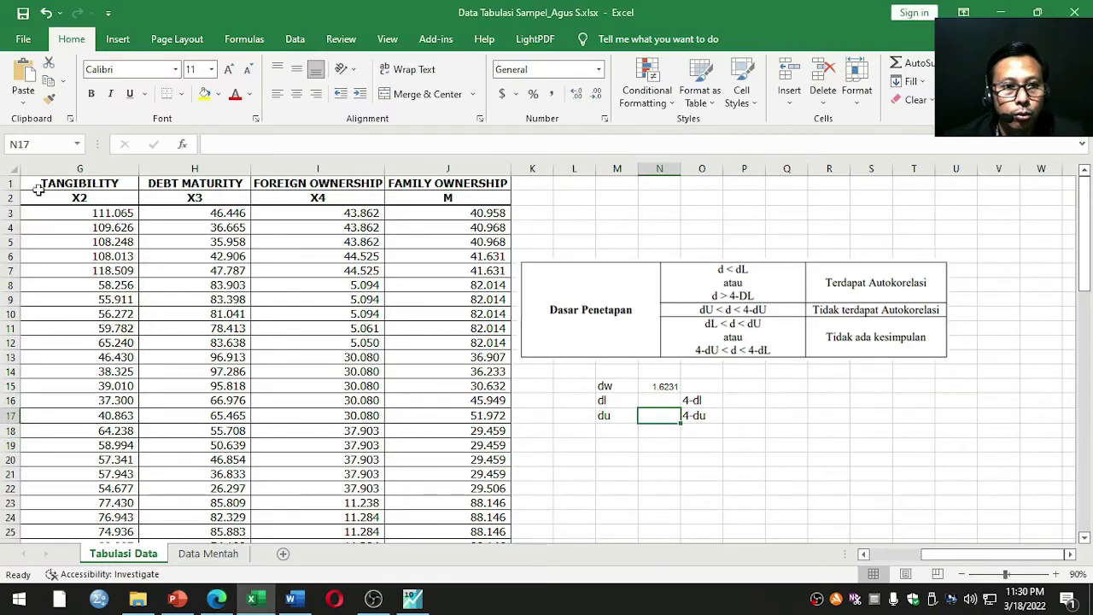
click(299, 198)
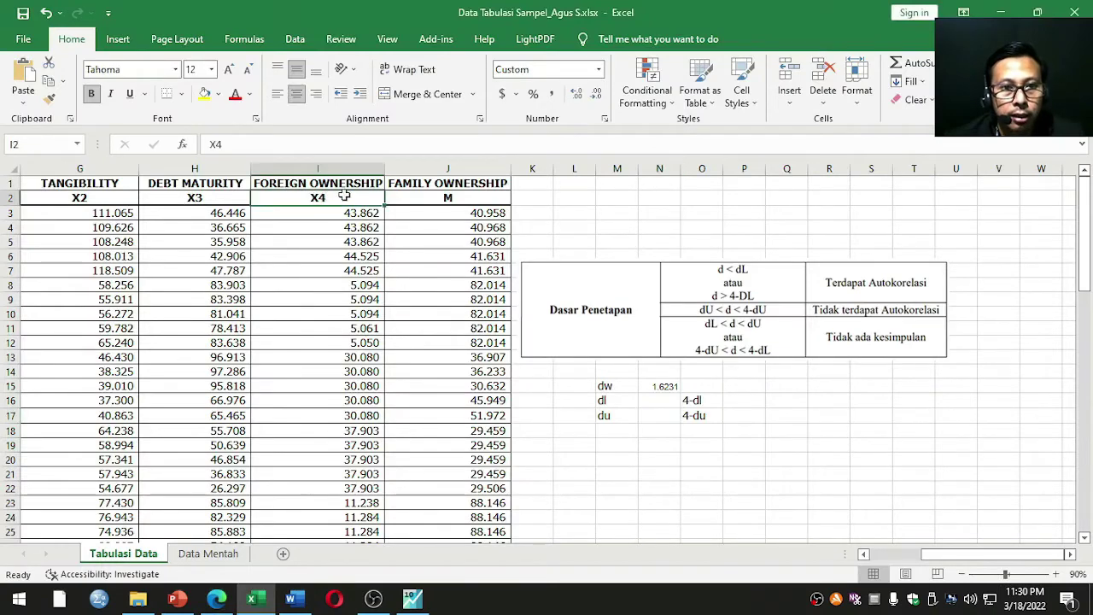
click(418, 197)
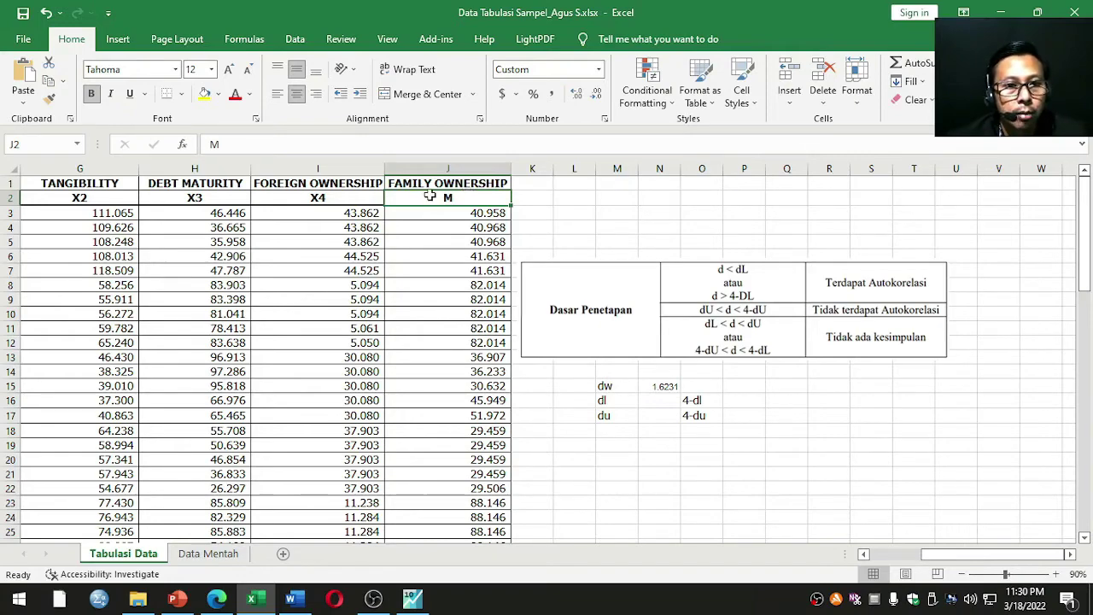
Step: Compare the k and n notes with the Durbin-Watson table in the PDF, then check the total panel observations in EViews
key(alt+Tab)
scroll(468, 402, down, 3)
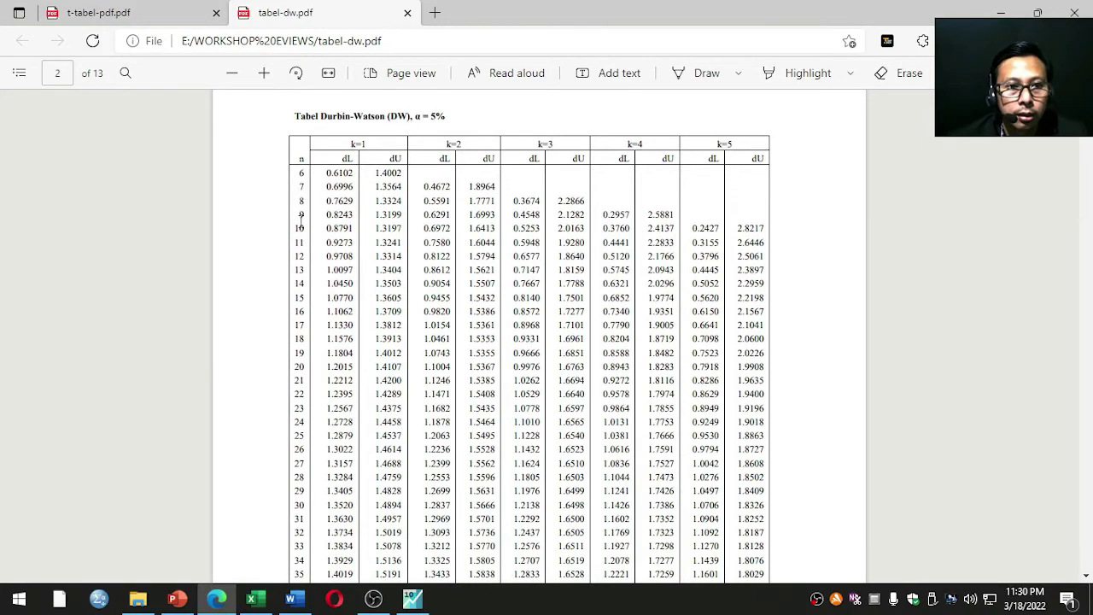
scroll(300, 220, up, 3)
scroll(299, 236, down, 3)
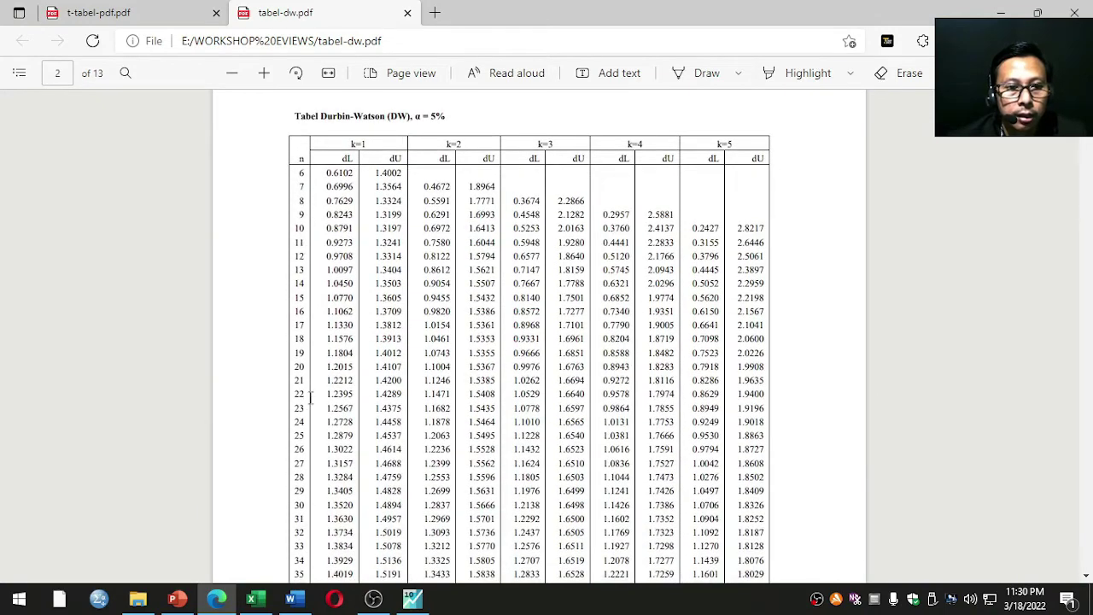
scroll(312, 396, up, 3)
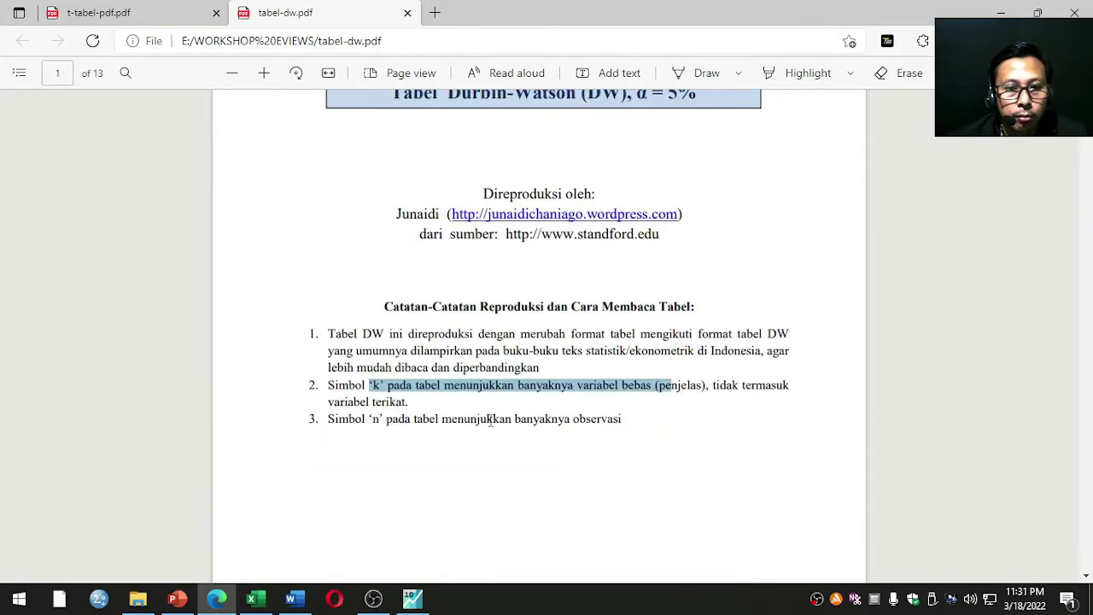
scroll(543, 424, down, 3)
scroll(541, 421, up, 4)
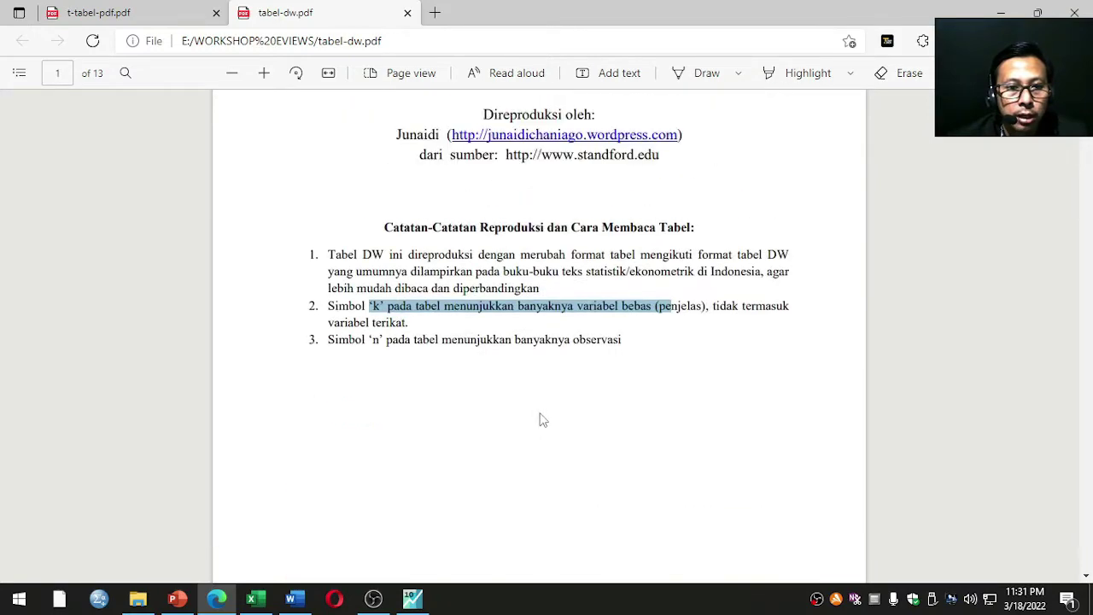
scroll(541, 419, down, 5)
scroll(503, 386, down, 5)
key(alt+Tab)
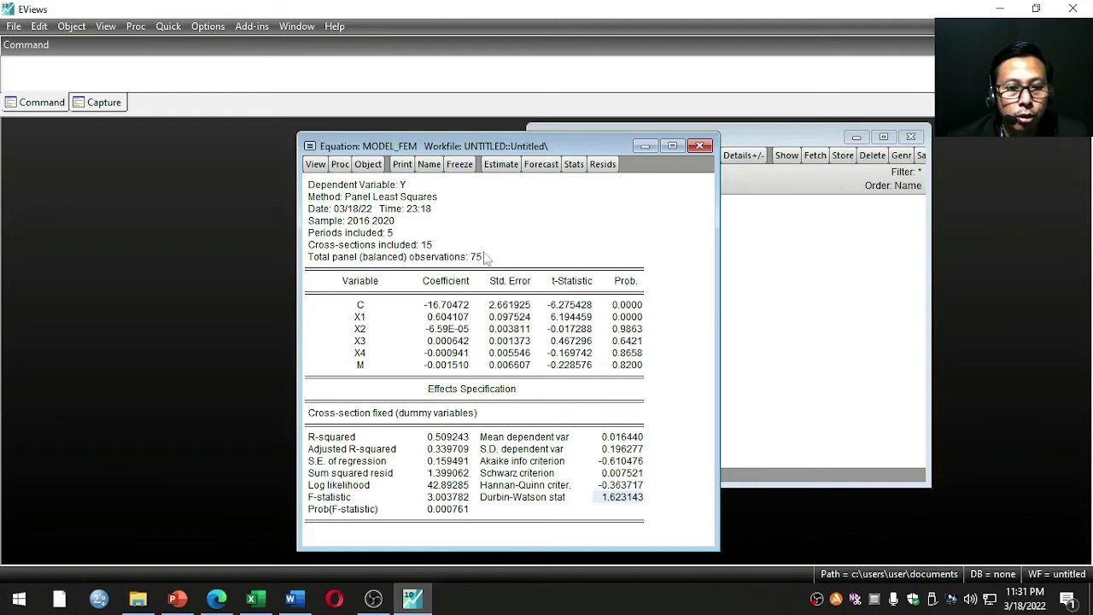
Step: Back in tabel-dw.pdf, circle in red n = 75, the k=5 heading, and that row's dL 1.4866 and dU 1.7698
click(217, 598)
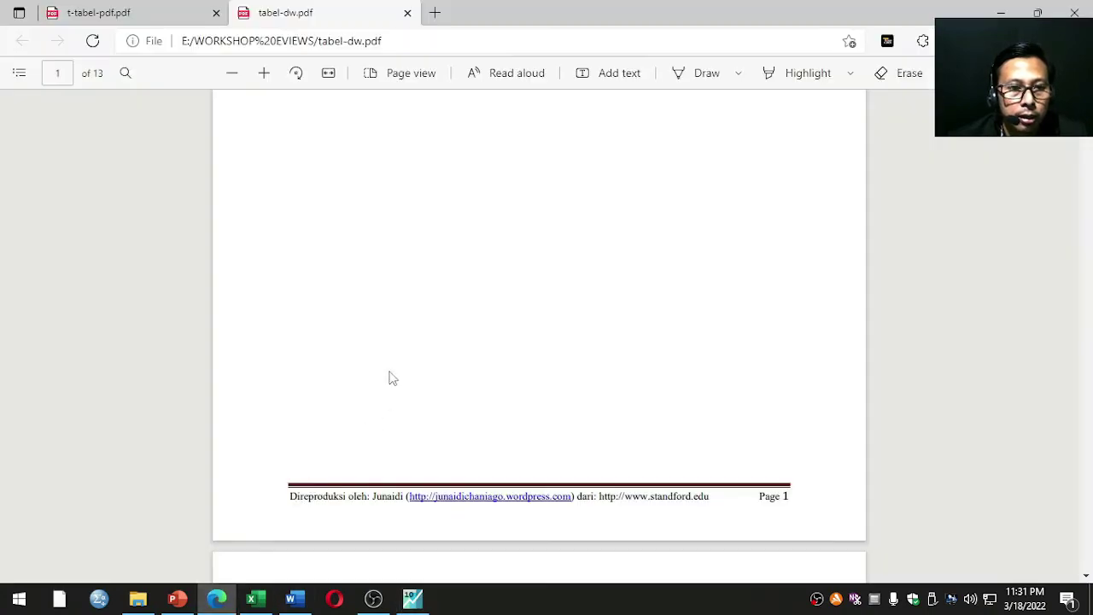
scroll(386, 374, down, 4)
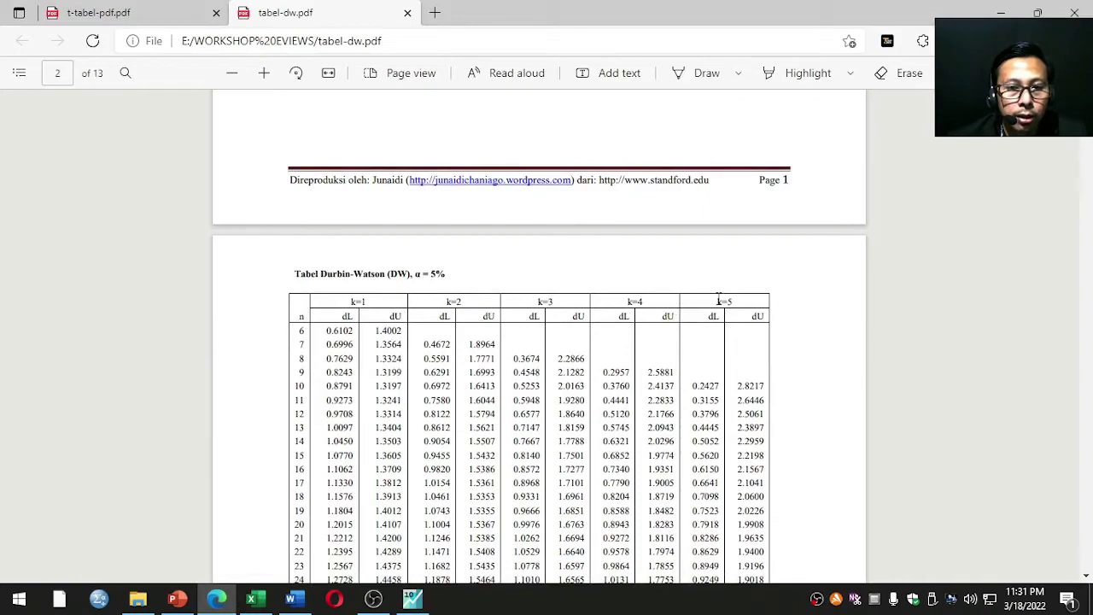
scroll(413, 394, down, 13)
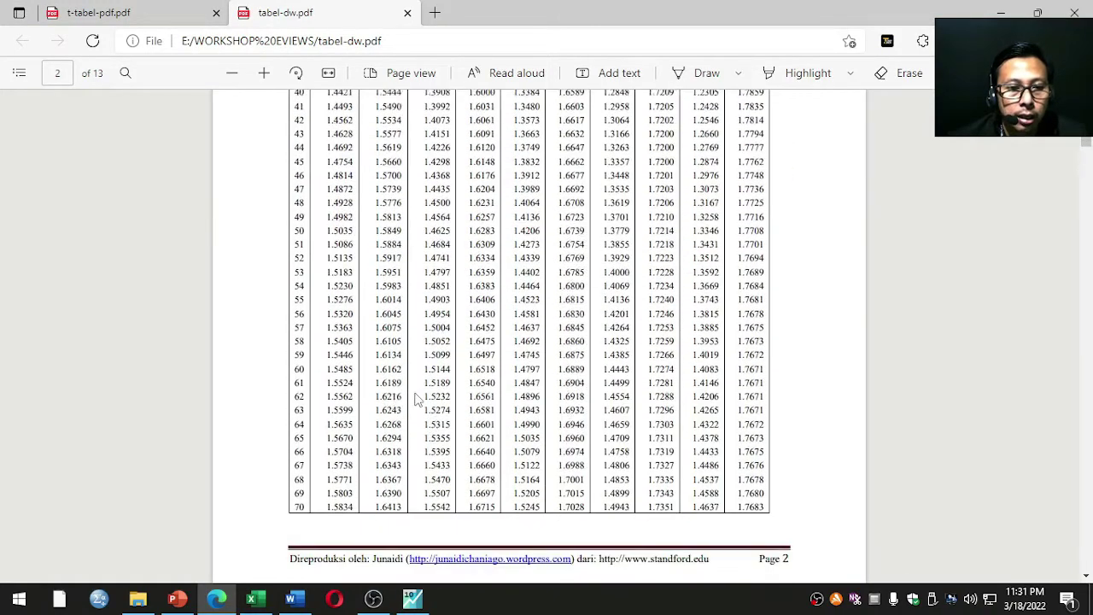
click(736, 77)
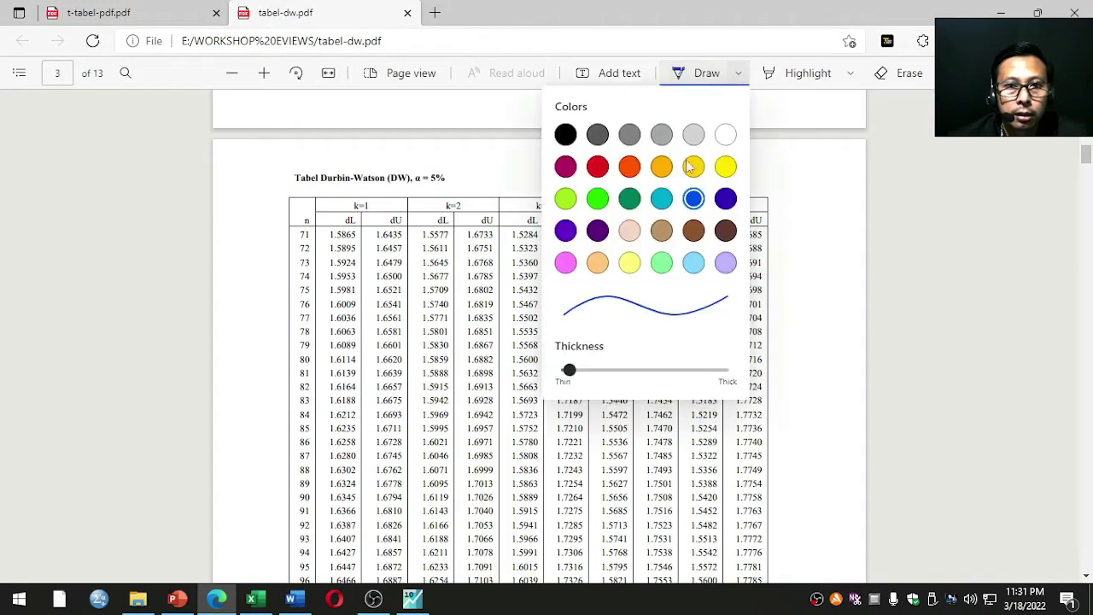
click(597, 166)
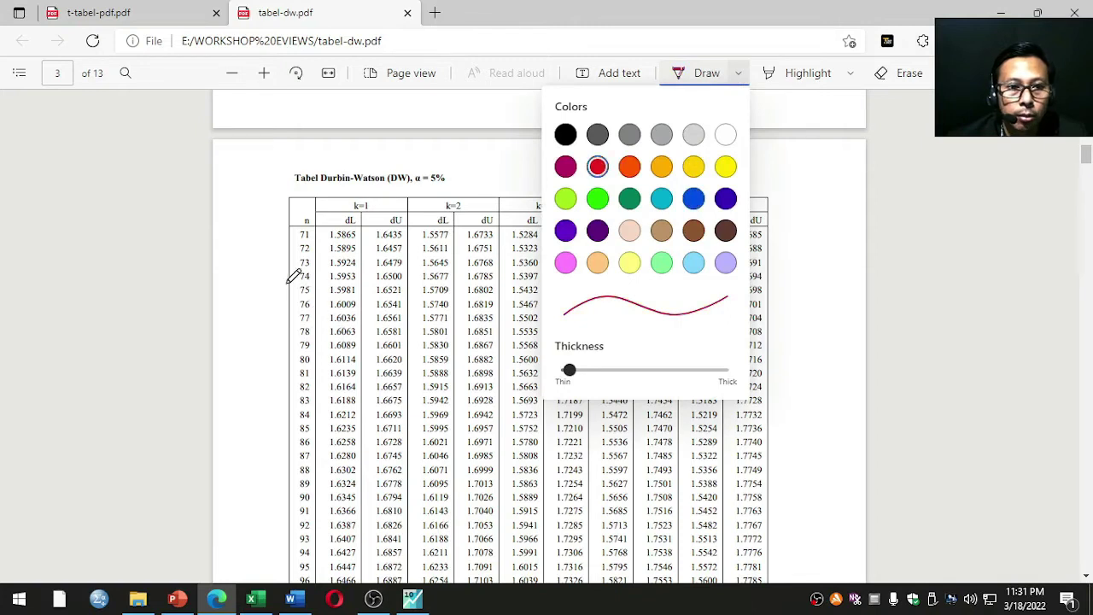
mouse_move(289, 283)
mouse_down()
mouse_move(321, 282)
mouse_move(301, 298)
mouse_move(287, 290)
mouse_move(292, 281)
mouse_up()
mouse_move(739, 206)
mouse_down()
mouse_move(725, 184)
mouse_move(701, 204)
mouse_move(730, 210)
mouse_move(739, 193)
mouse_up()
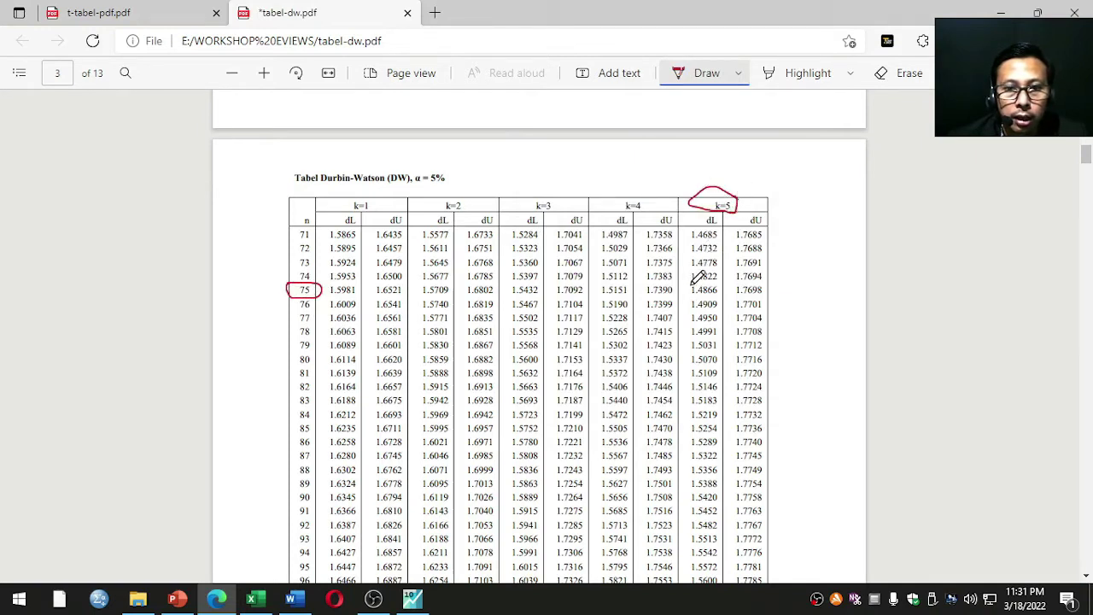
mouse_move(697, 278)
mouse_down()
mouse_move(728, 278)
mouse_move(731, 288)
mouse_move(683, 297)
mouse_move(696, 277)
mouse_move(770, 279)
mouse_move(766, 298)
mouse_move(732, 300)
mouse_move(728, 280)
mouse_move(741, 281)
mouse_up()
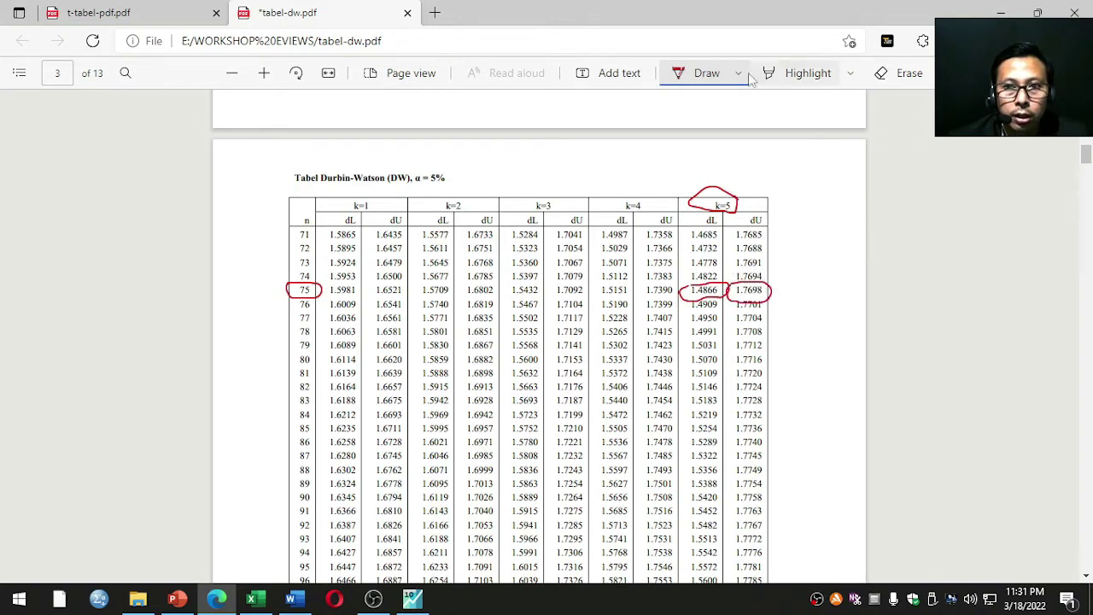
click(698, 74)
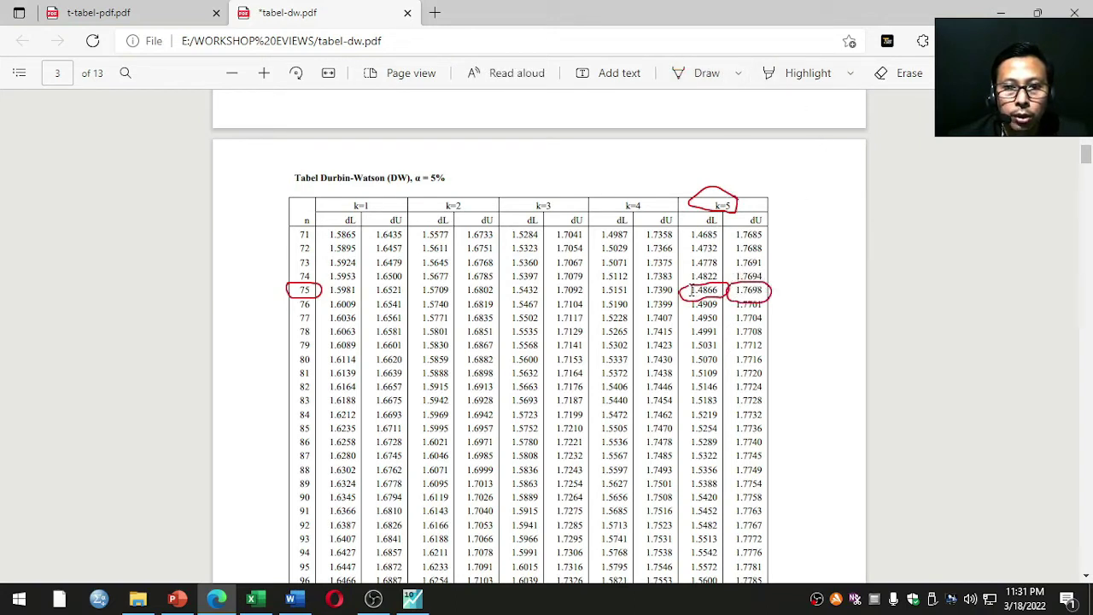
Step: Copy the circled dL value 1.4866 from the Durbin-Watson table into cell N16 beside dl in the Excel sheet
double_click(699, 291)
key(ctrl+c)
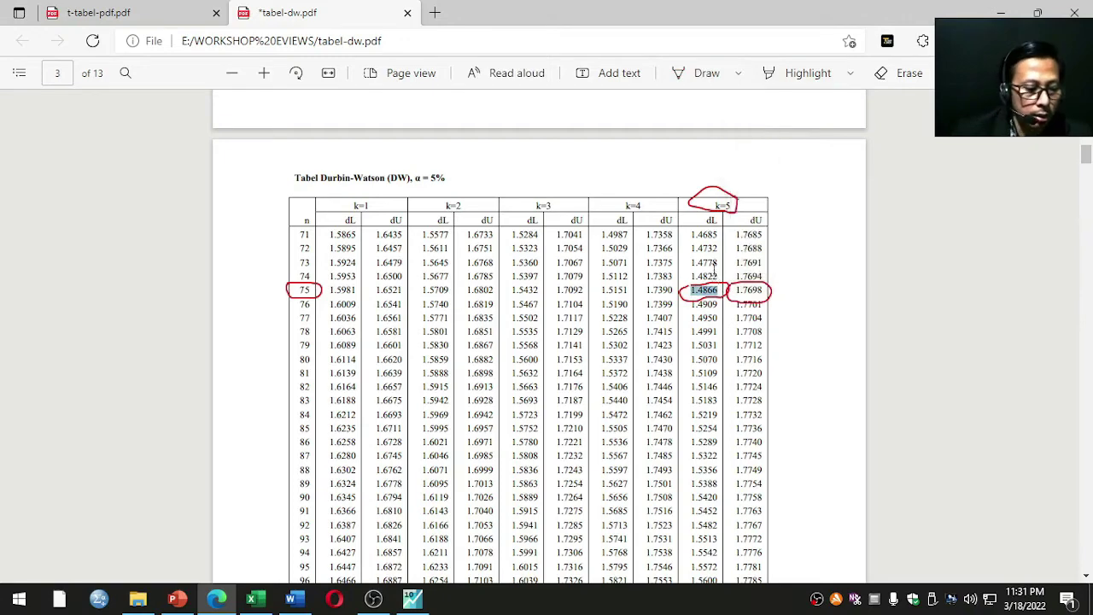
click(252, 598)
click(654, 403)
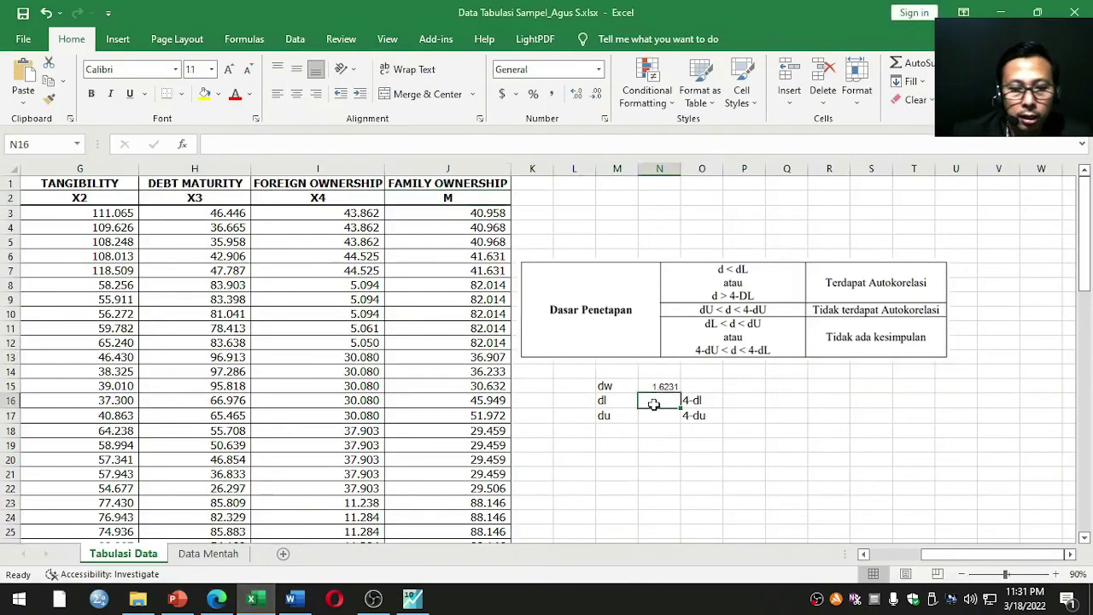
key(ctrl+v)
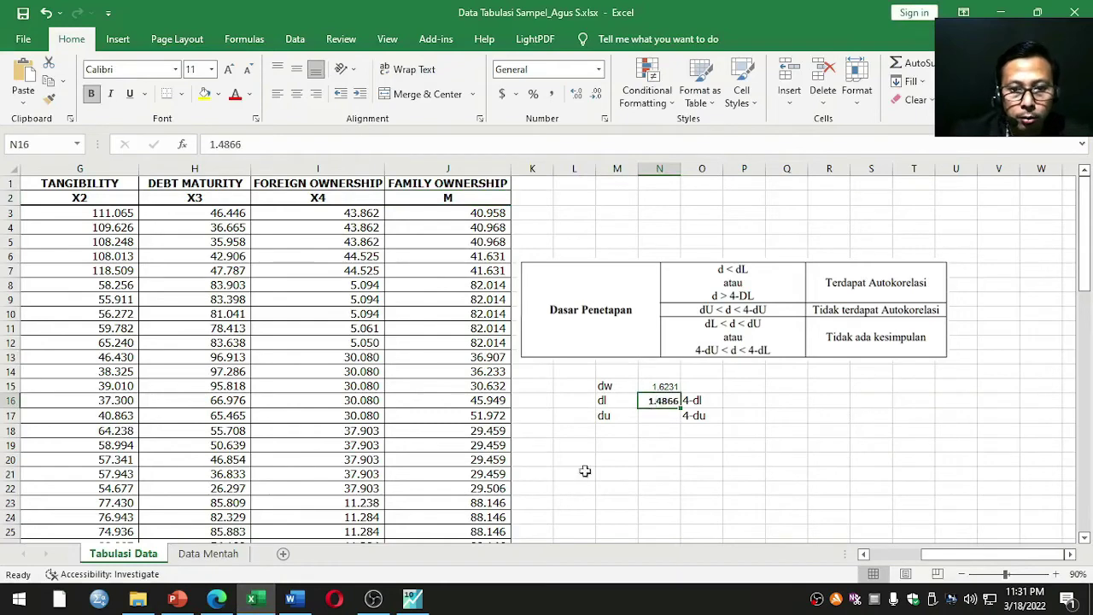
Step: Copy the circled dU value 1.7698 from tabel-dw.pdf in Edge into cell N17 beside du in the Excel sheet
click(649, 414)
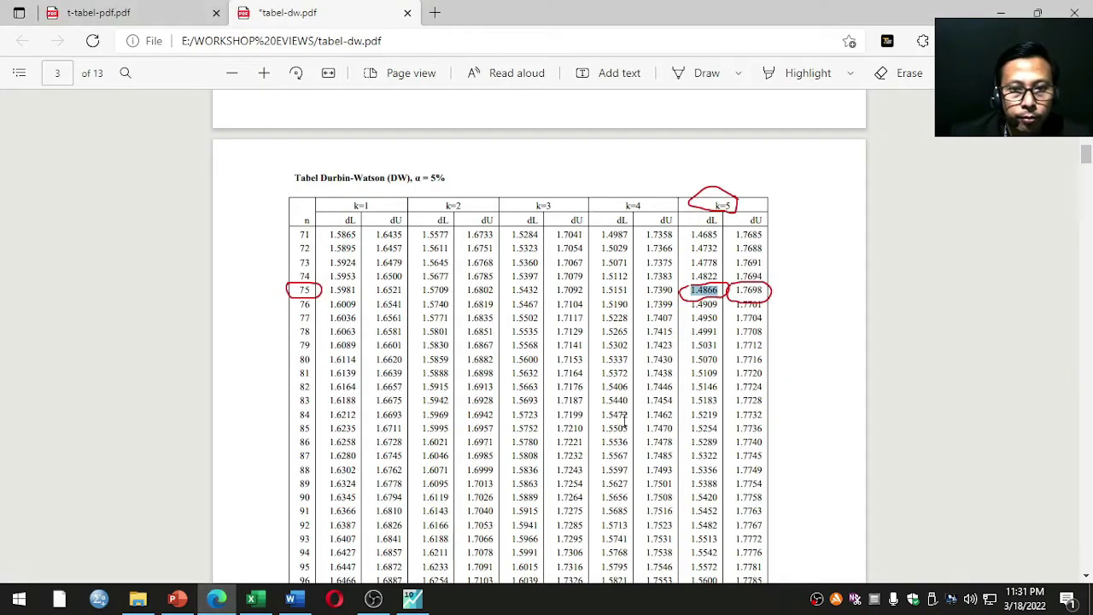
click(216, 598)
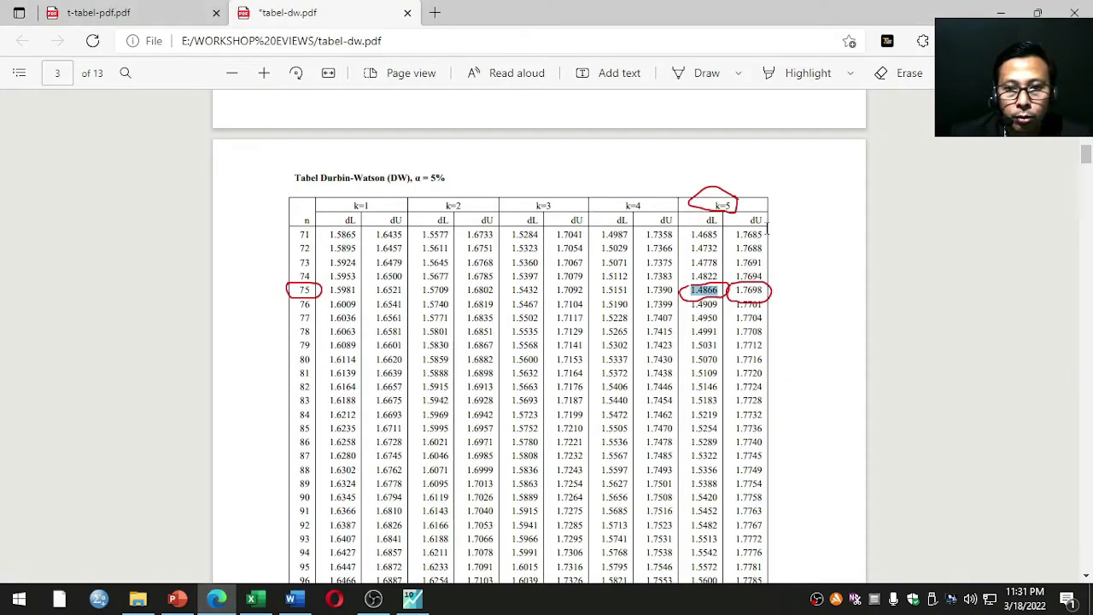
drag(737, 287, 766, 291)
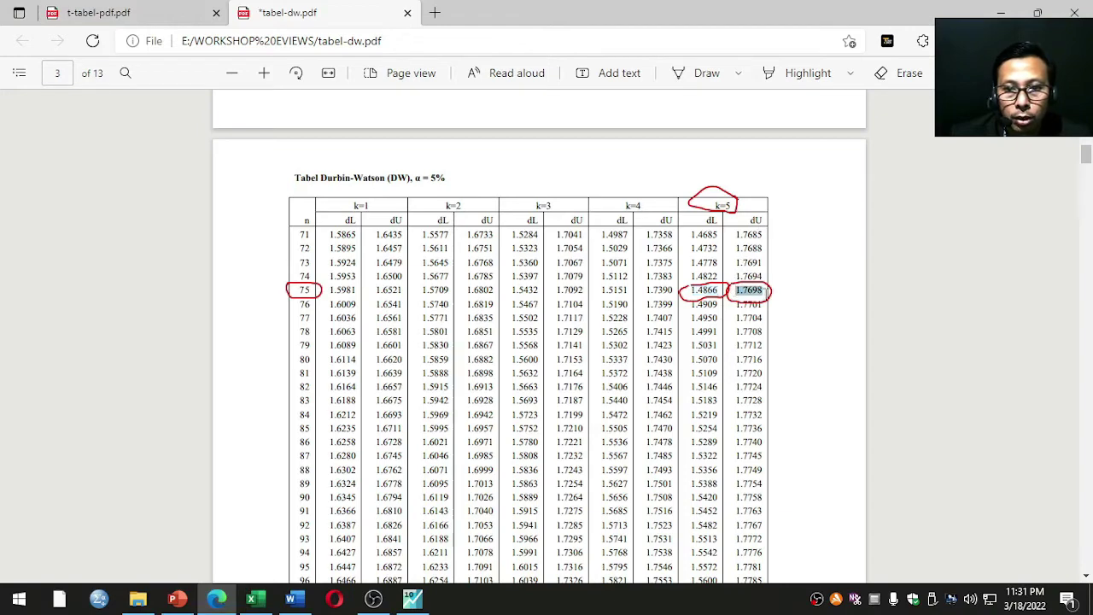
key(ctrl+c)
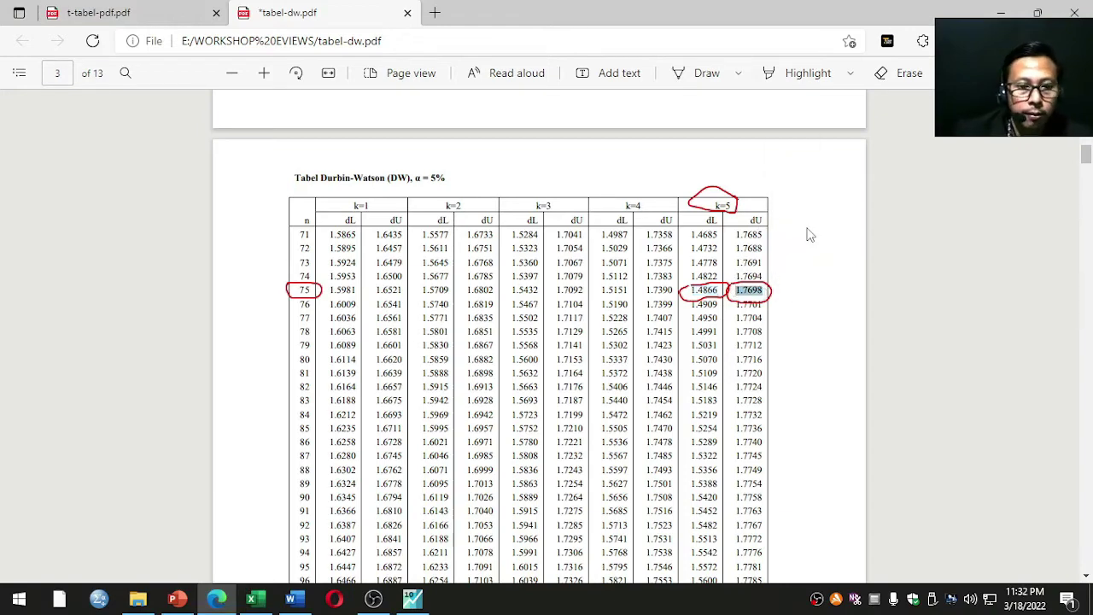
click(252, 598)
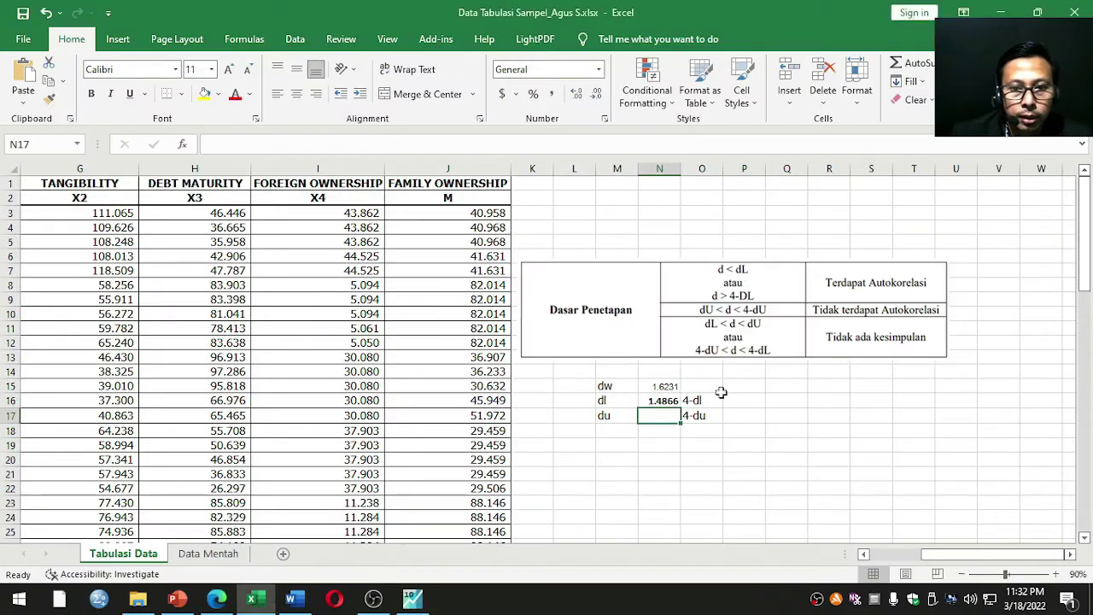
key(ctrl+v)
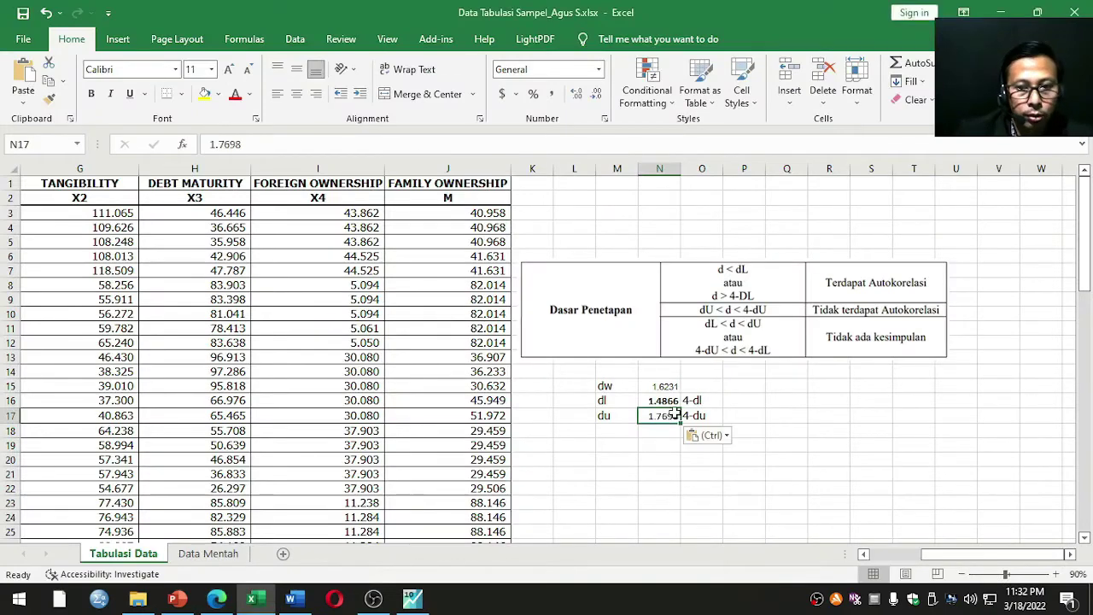
Step: Calculate 4-dl in cell P16 with a formula subtracting N16 from 4
click(742, 401)
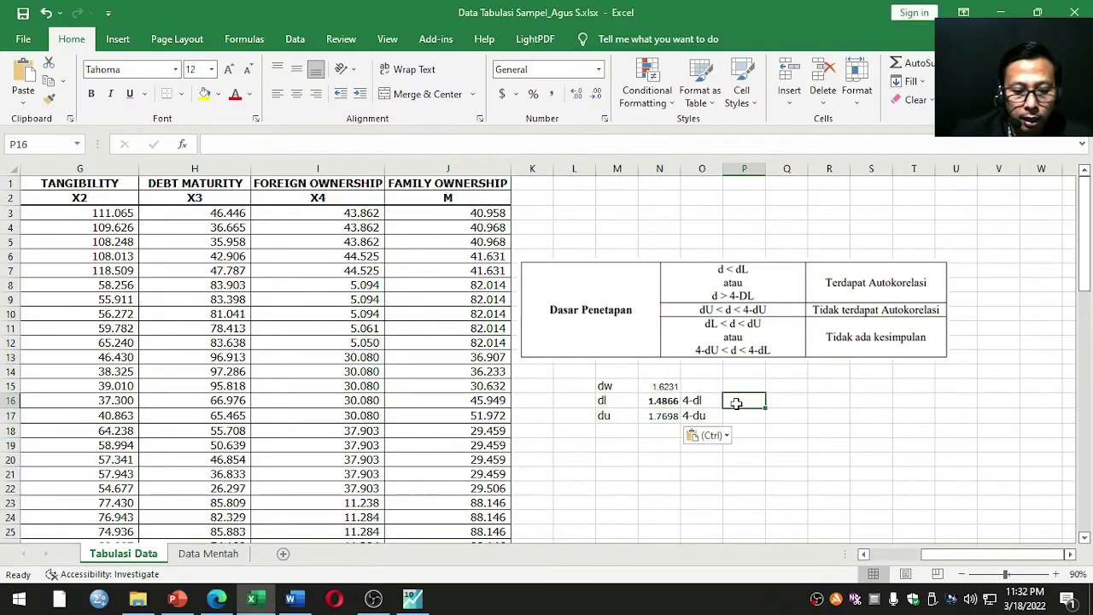
text(=4)
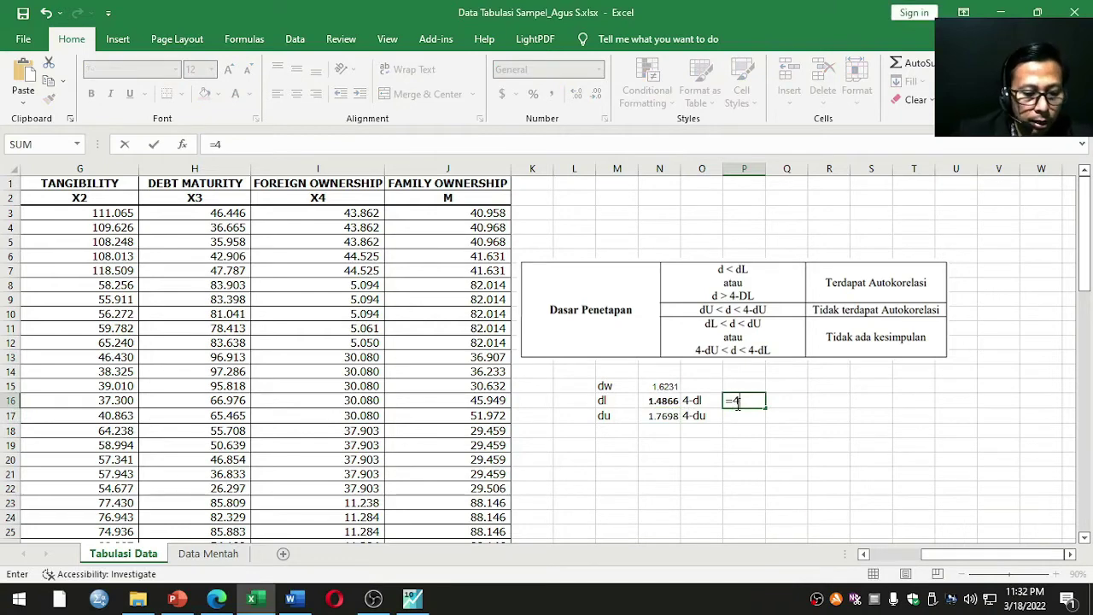
text(-)
click(675, 399)
key(Return)
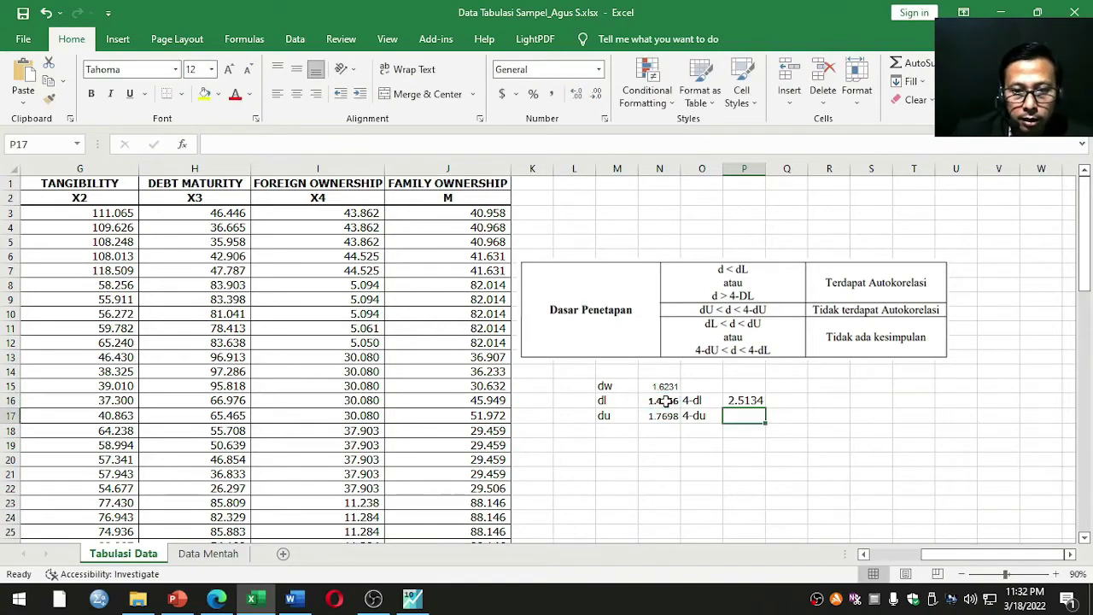
Step: Calculate 4-du in cell P17 with a formula subtracting N17 from 4
text(=)
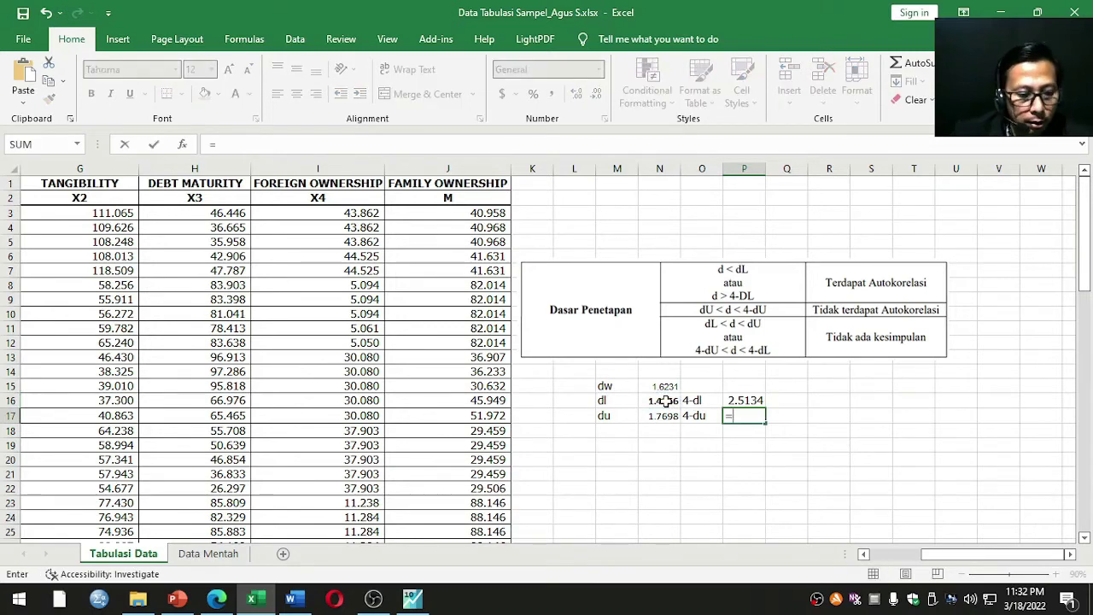
text(4)
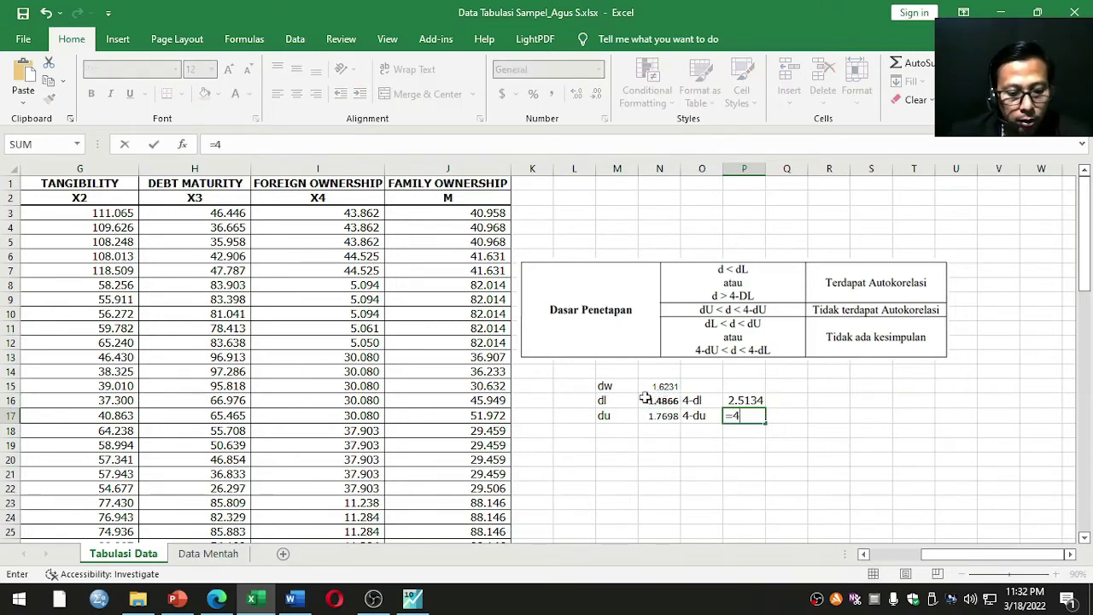
text(-)
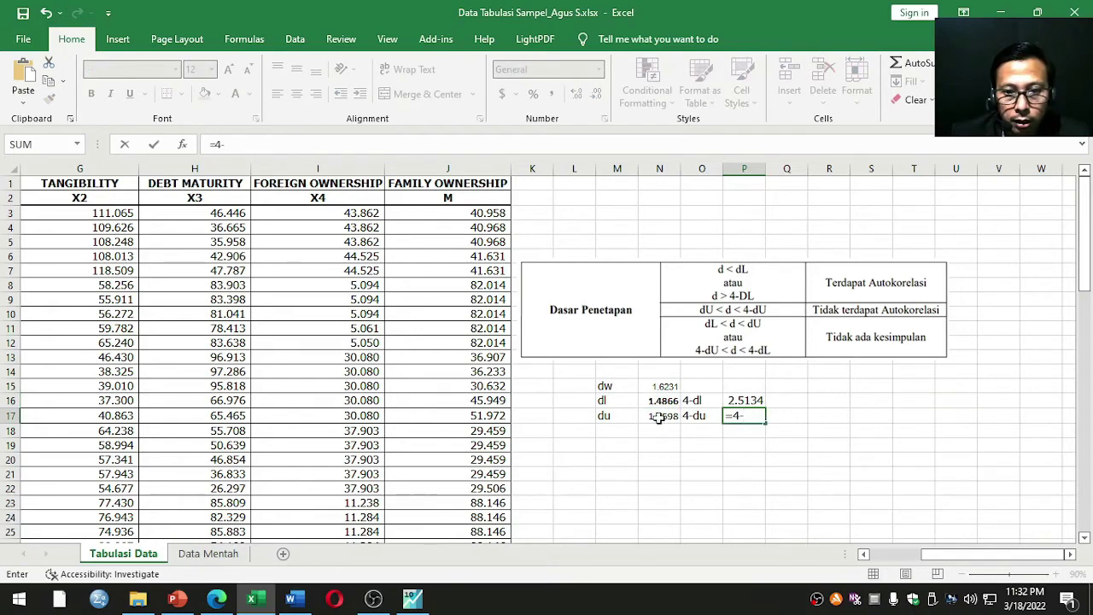
click(659, 416)
key(Return)
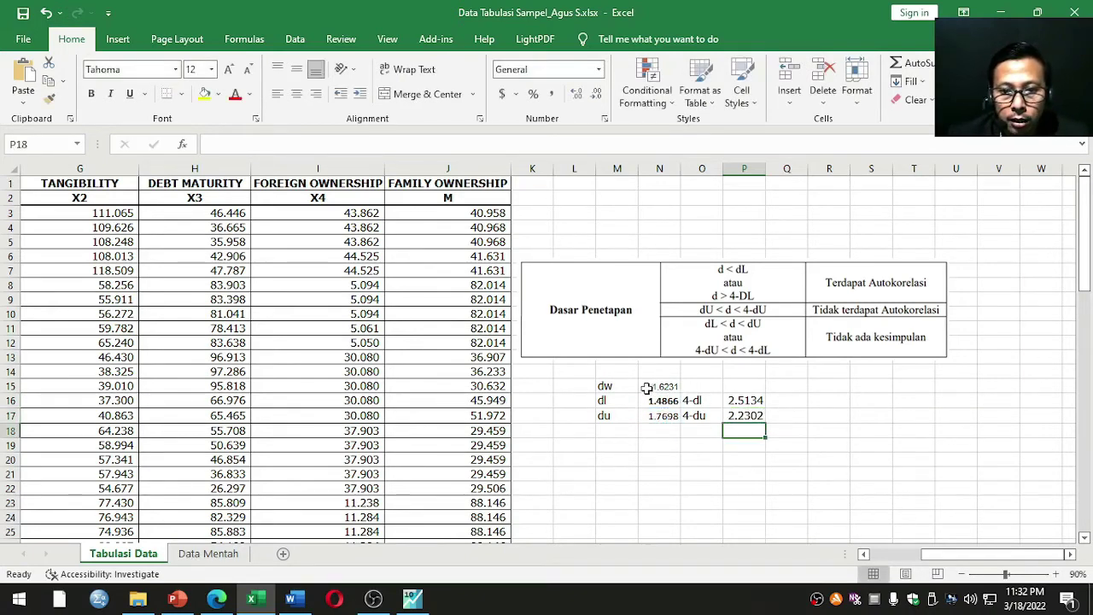
Step: Compare the dw value with dl, du, 4-dl and 4-du against each autocorrelation criterion in the Dasar Penetapan table
ctrl+scroll(734, 291, up, 1)
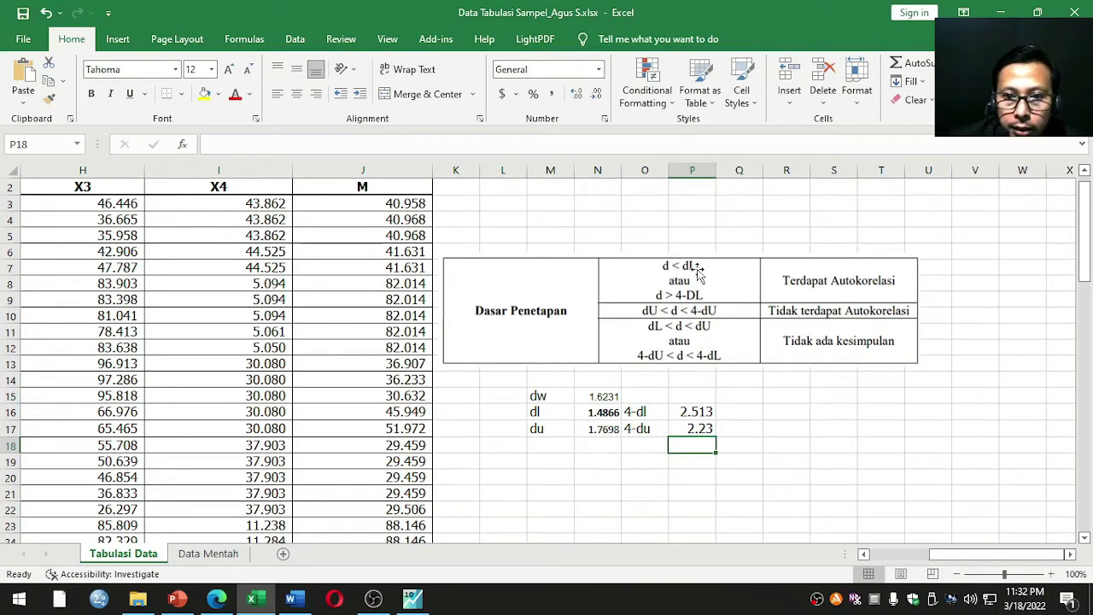
click(594, 395)
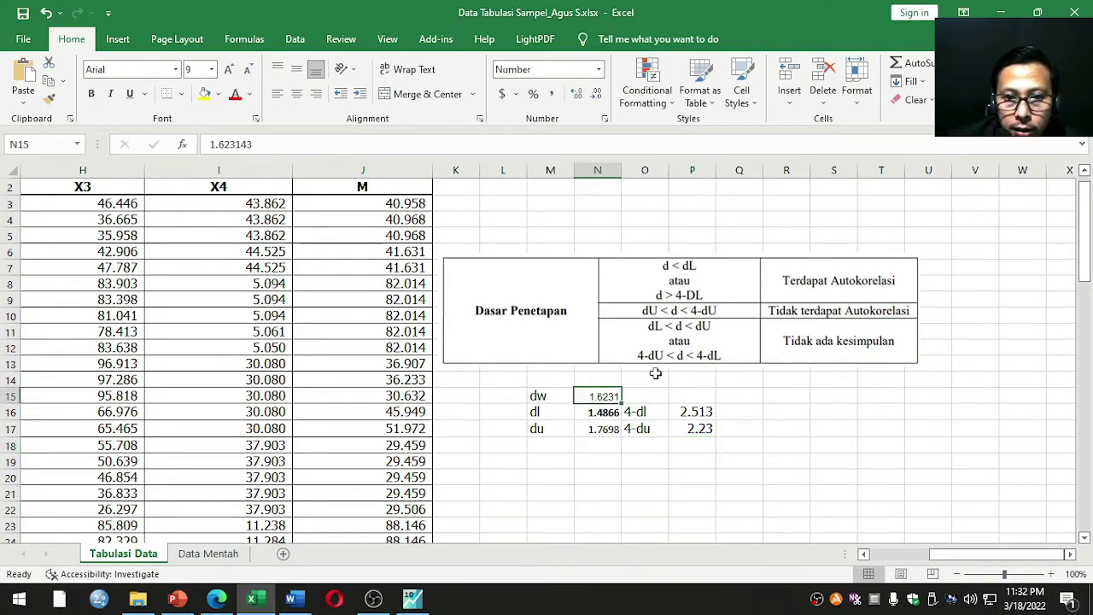
click(610, 416)
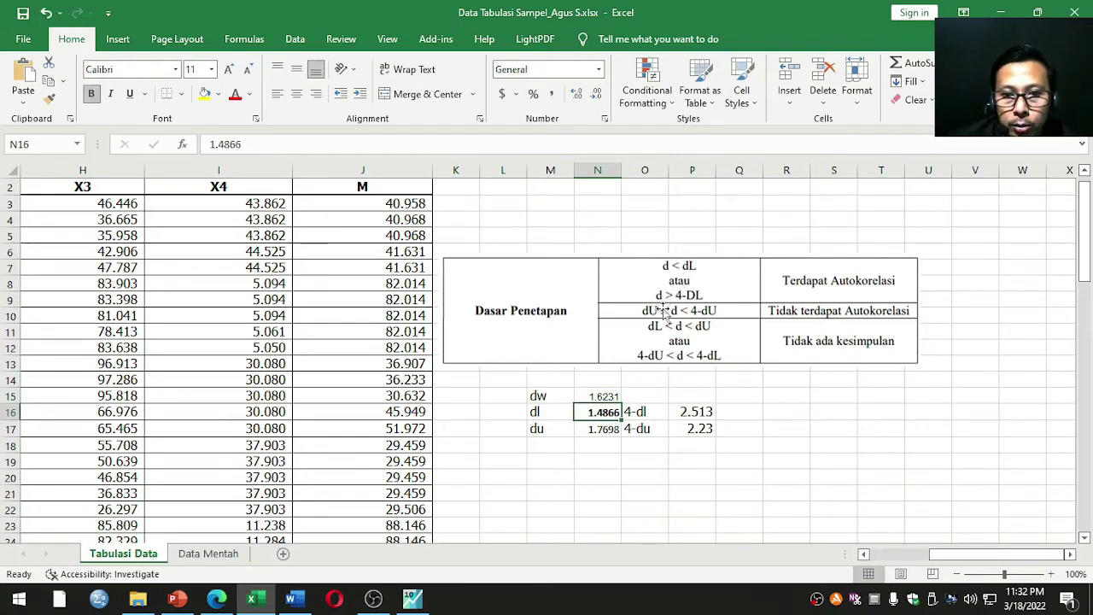
click(608, 395)
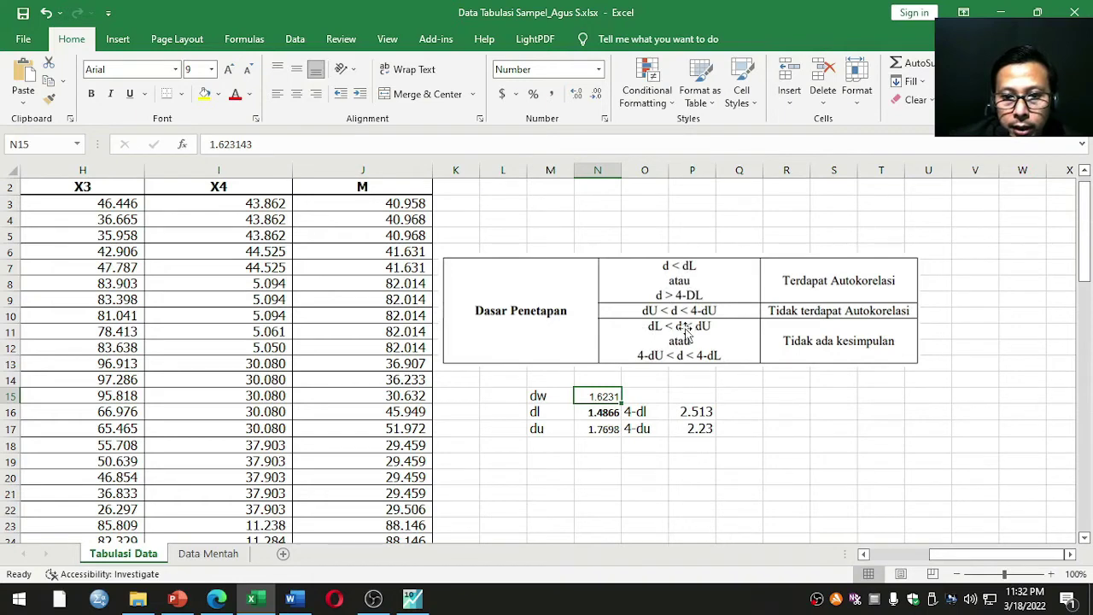
click(597, 412)
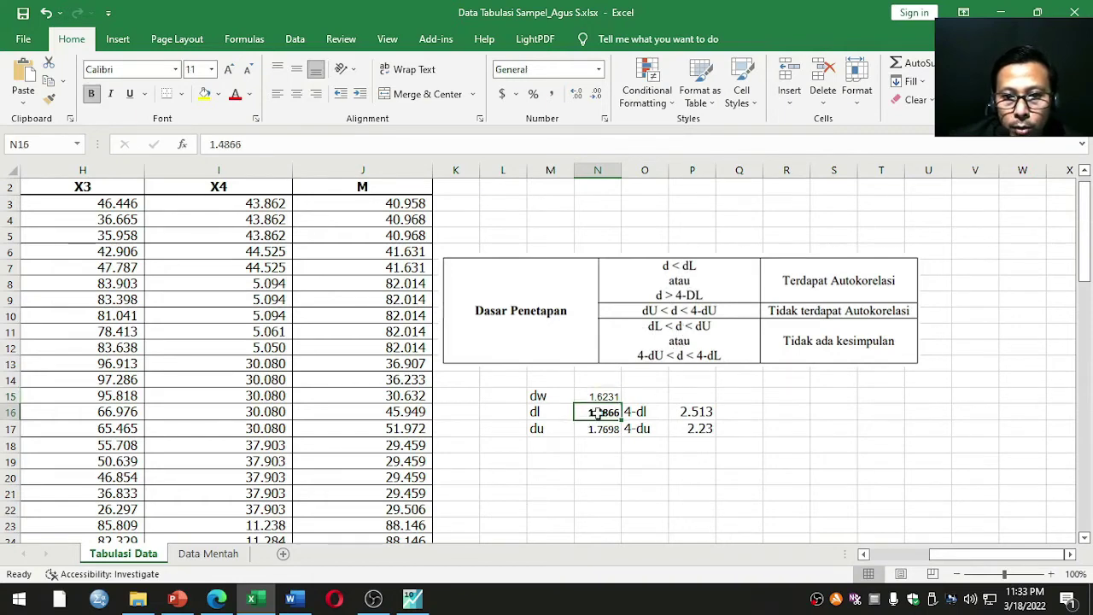
click(597, 396)
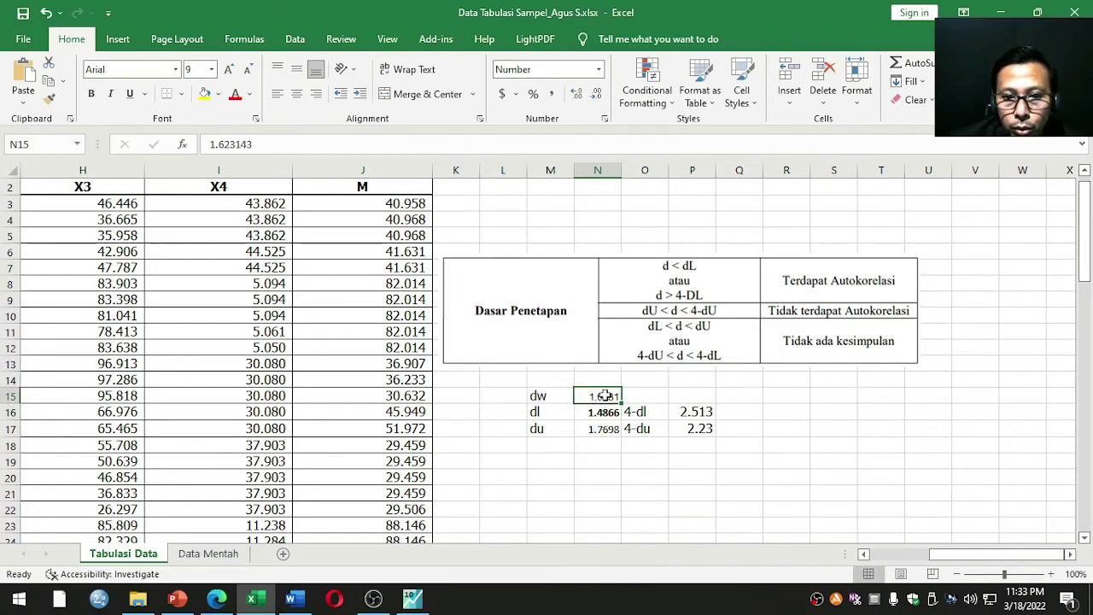
click(603, 428)
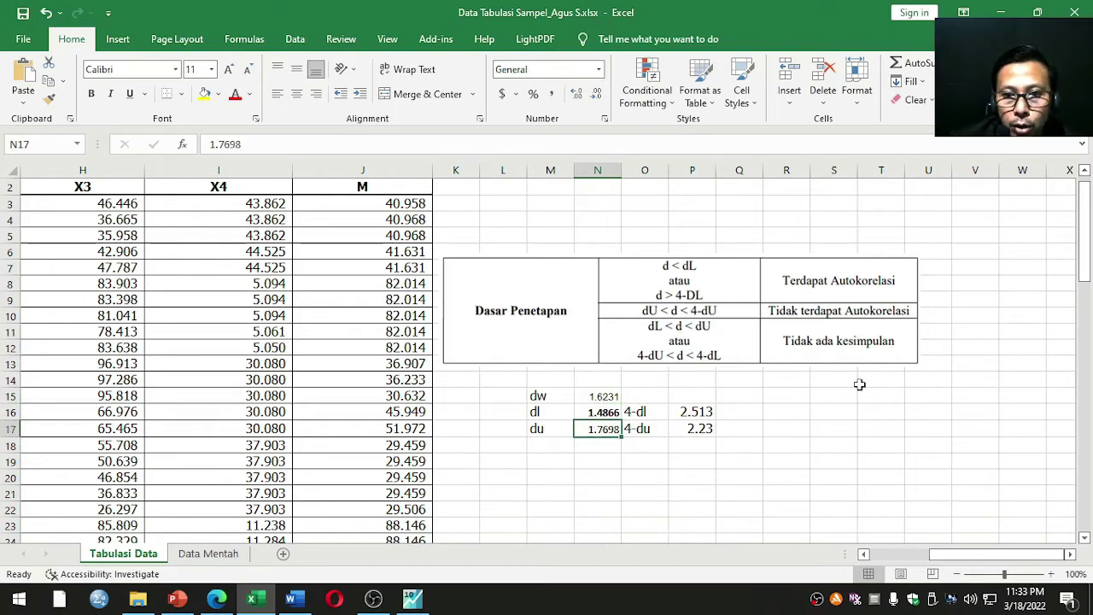
key(Down)
key(Right)
key(Right)
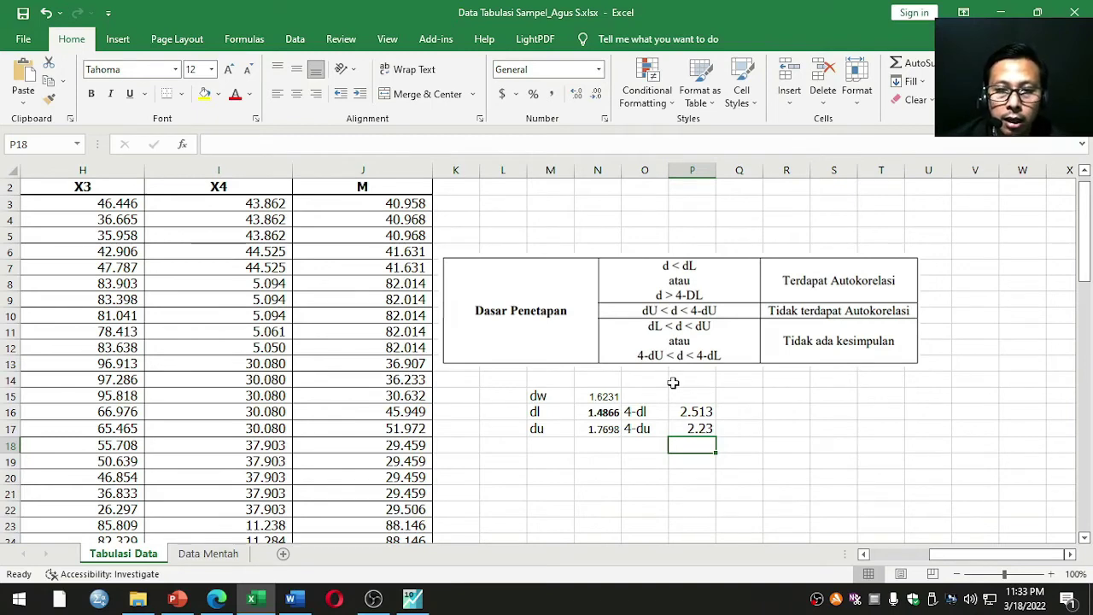
click(604, 411)
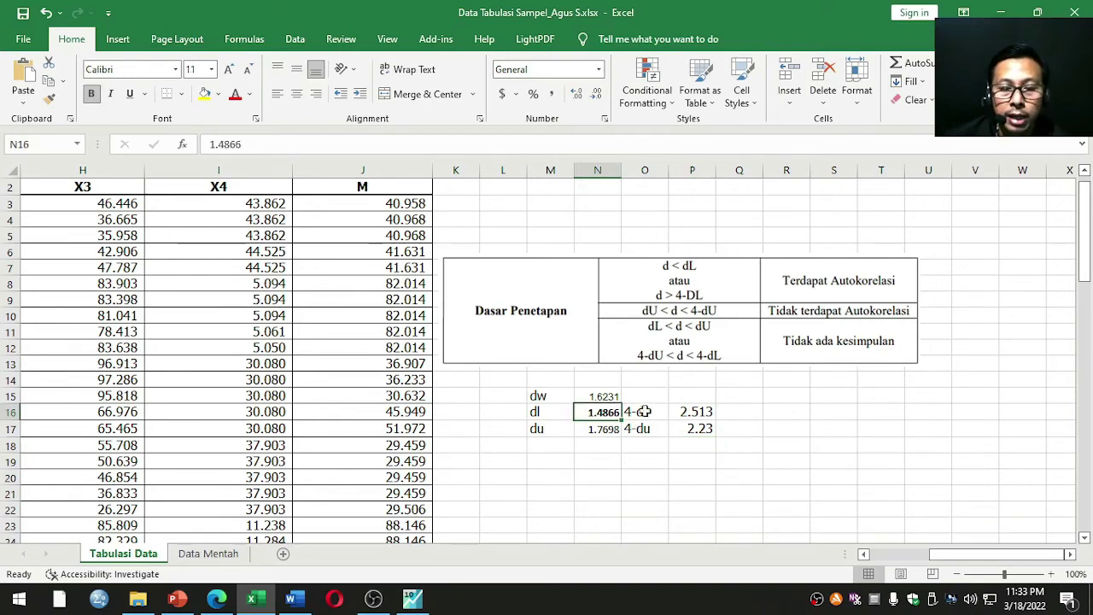
click(589, 395)
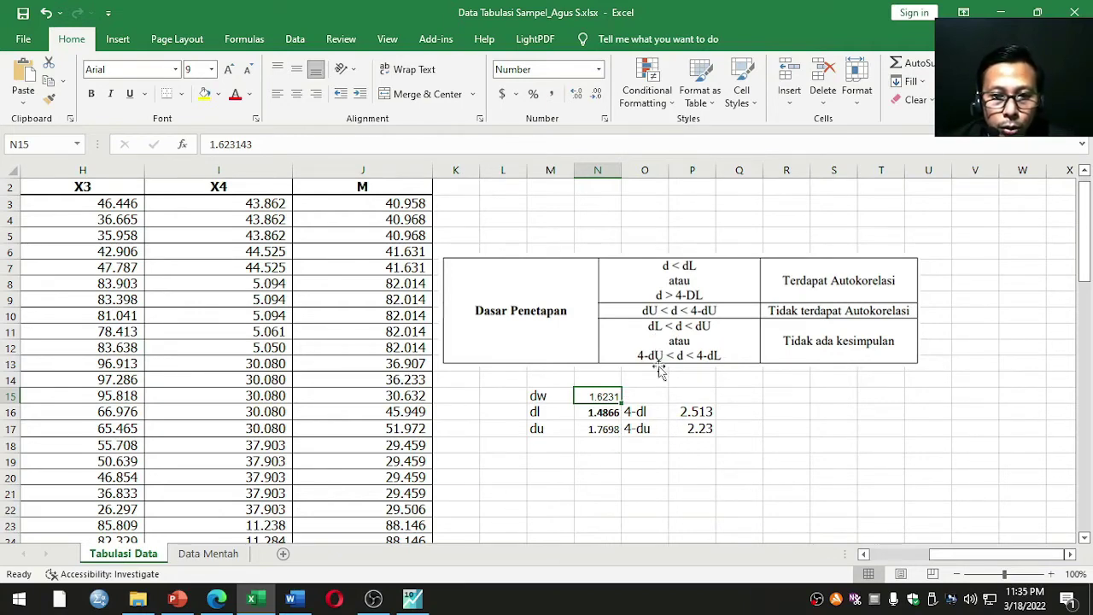
Step: Switch to EViews and re-estimate MODEL_FEM with fixed cross-section effects and GLS weights set to Cross-section weights
click(417, 600)
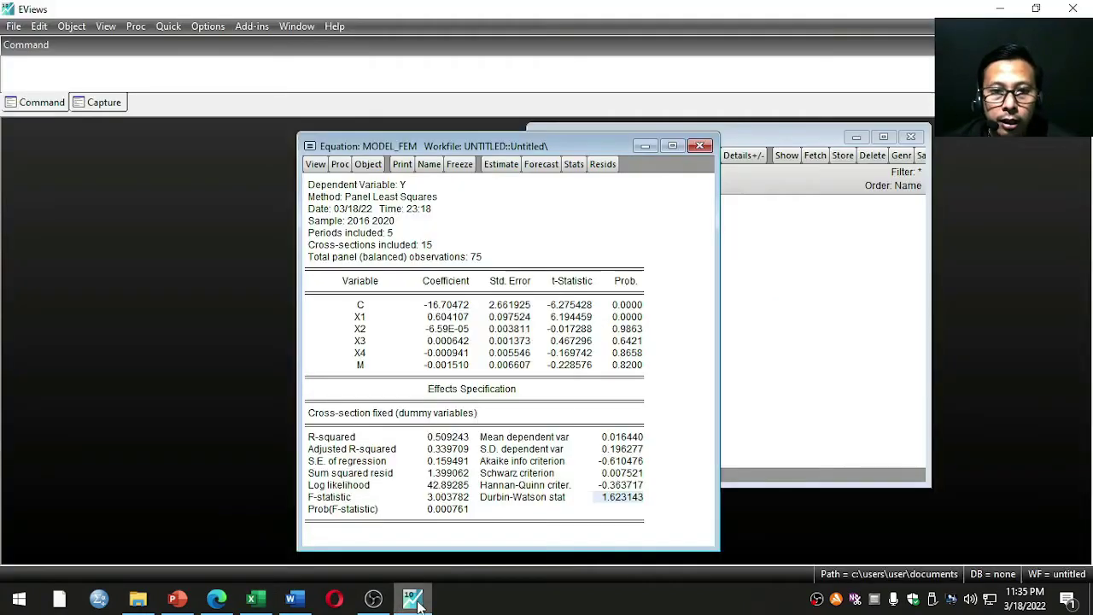
drag(571, 146, 606, 155)
click(732, 471)
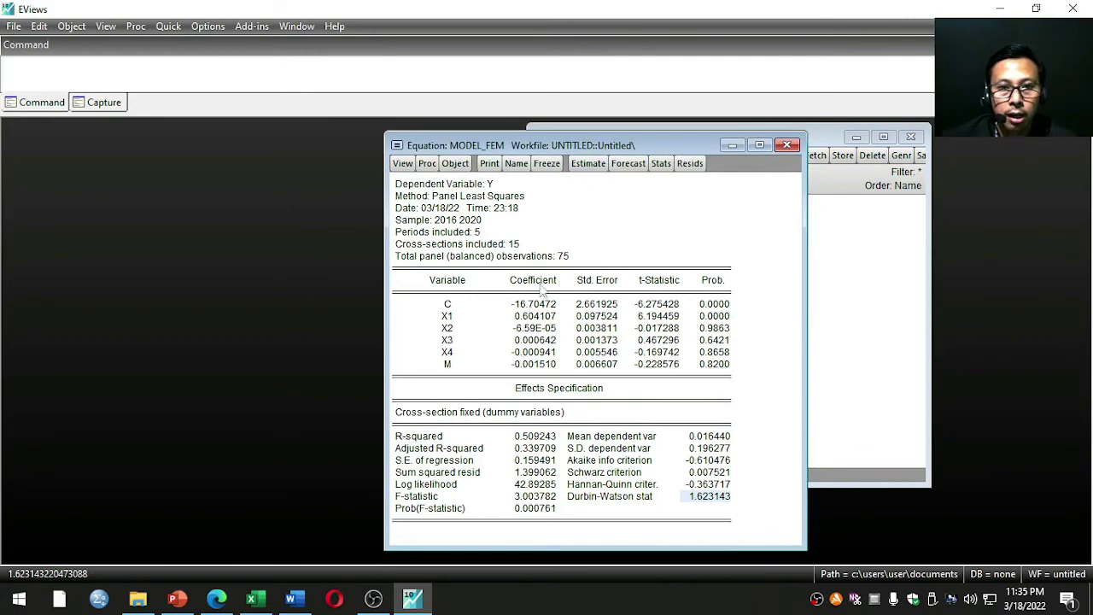
click(589, 164)
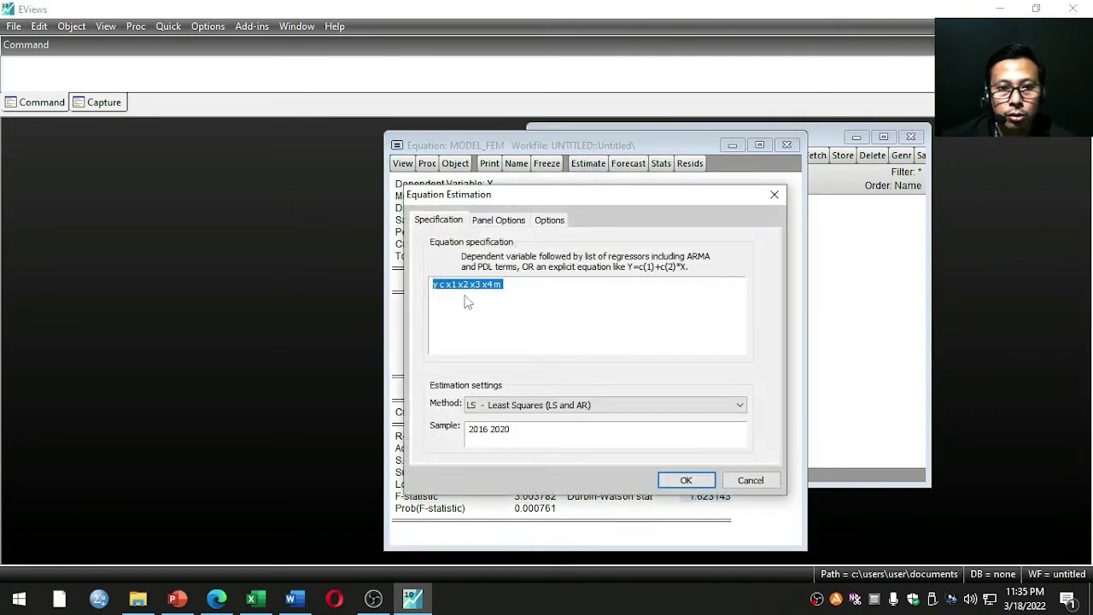
click(495, 220)
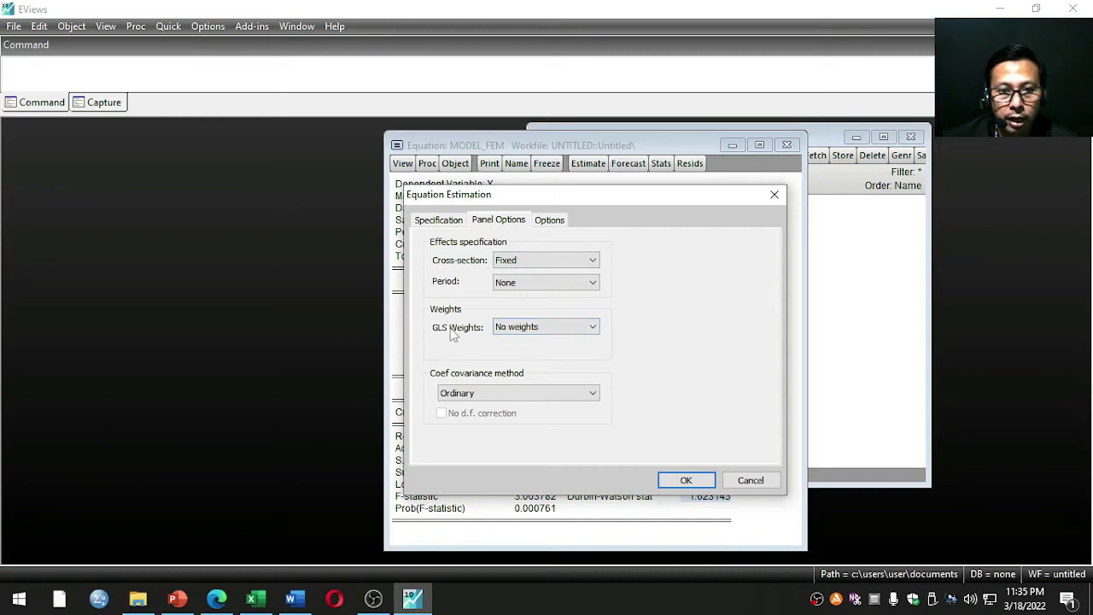
click(563, 332)
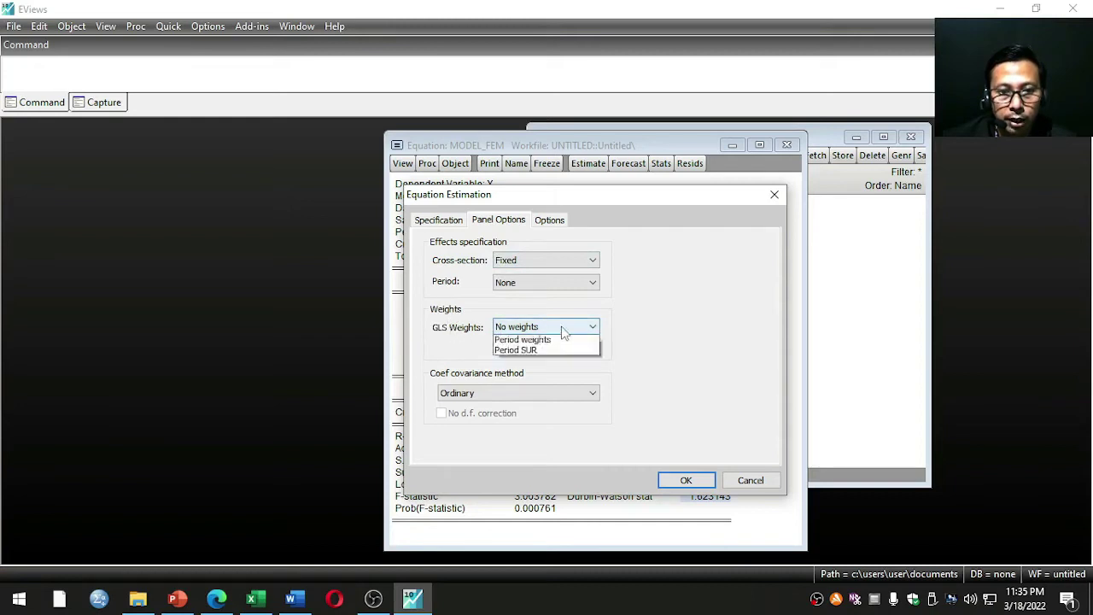
click(563, 352)
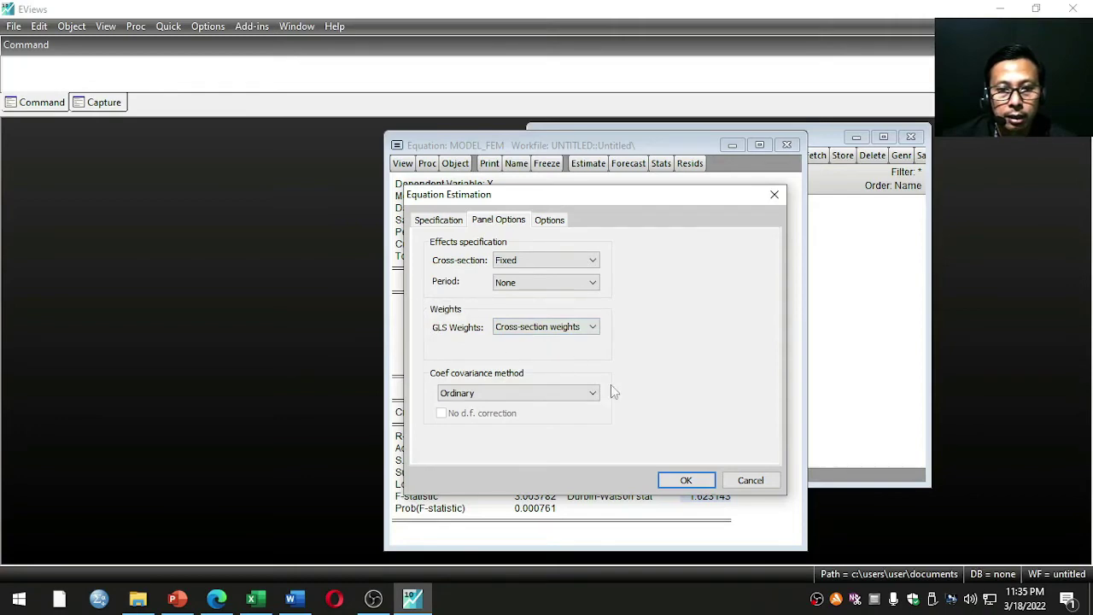
click(686, 480)
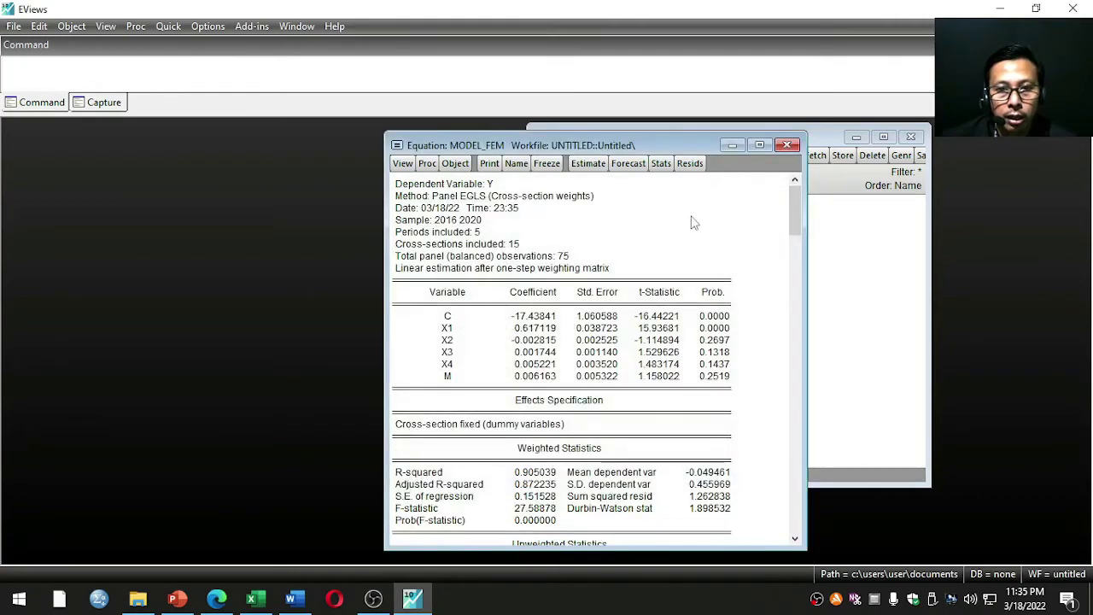
Step: Copy the Weighted Statistics block of the MODEL_FEM output as text, with numbers as displayed
drag(680, 150, 473, 118)
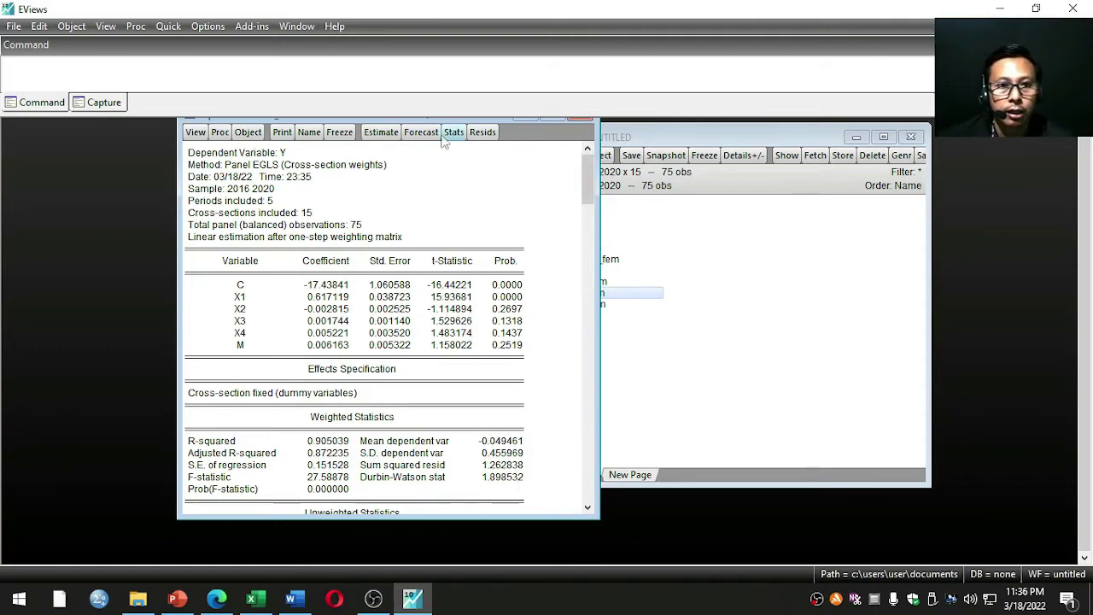
drag(468, 123, 517, 147)
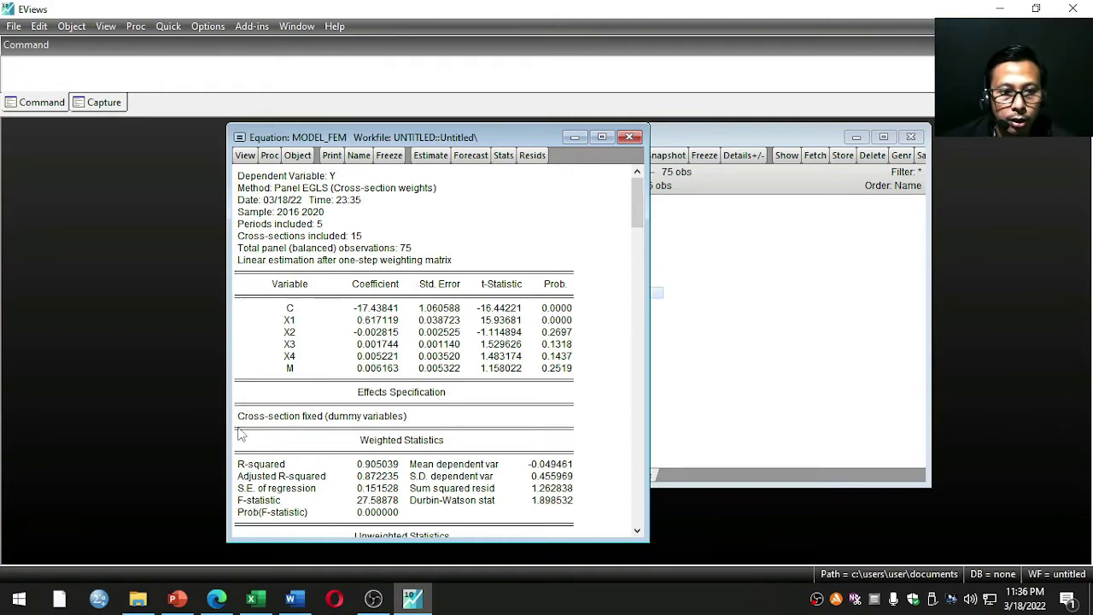
drag(240, 423, 556, 525)
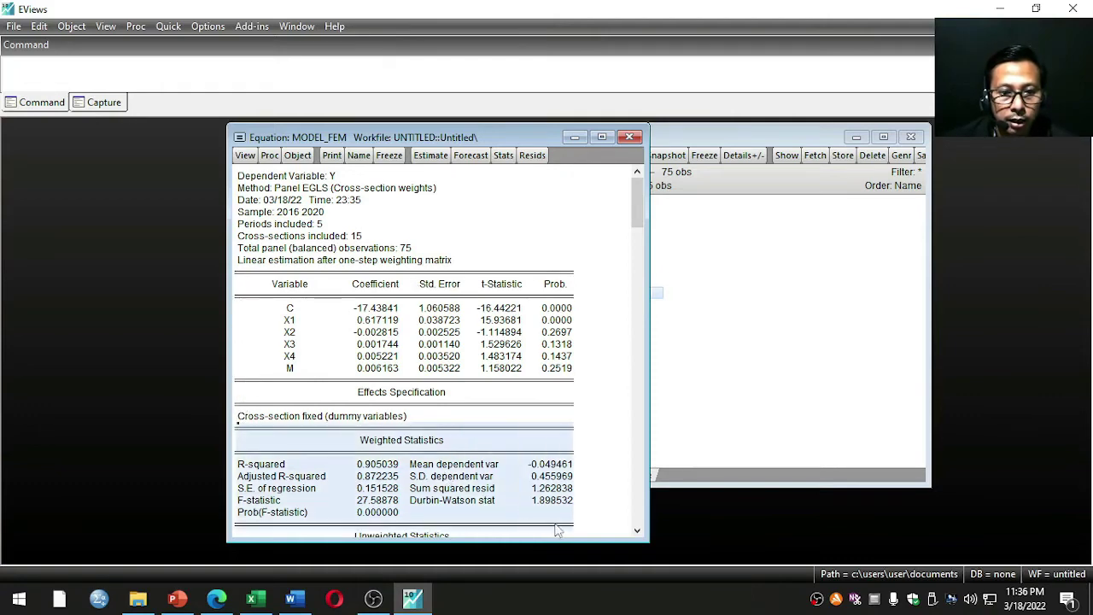
right_click(475, 472)
click(503, 339)
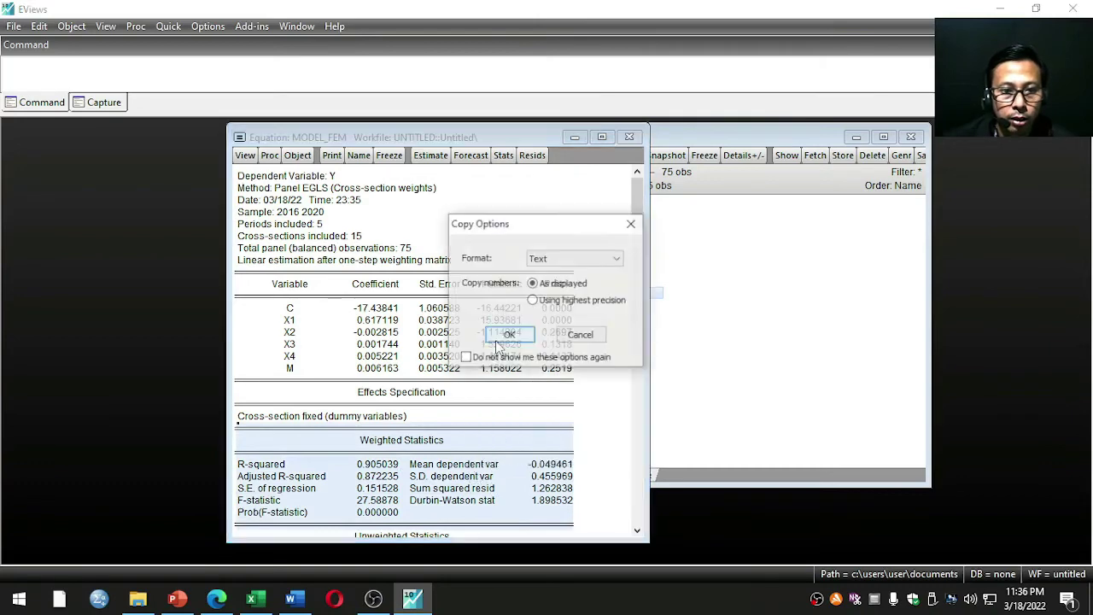
Step: Copy the selected Weighted Statistics output with numbers as displayed, and paste it into the Word document under "a. Uji Autokorelasi"
click(507, 334)
click(291, 598)
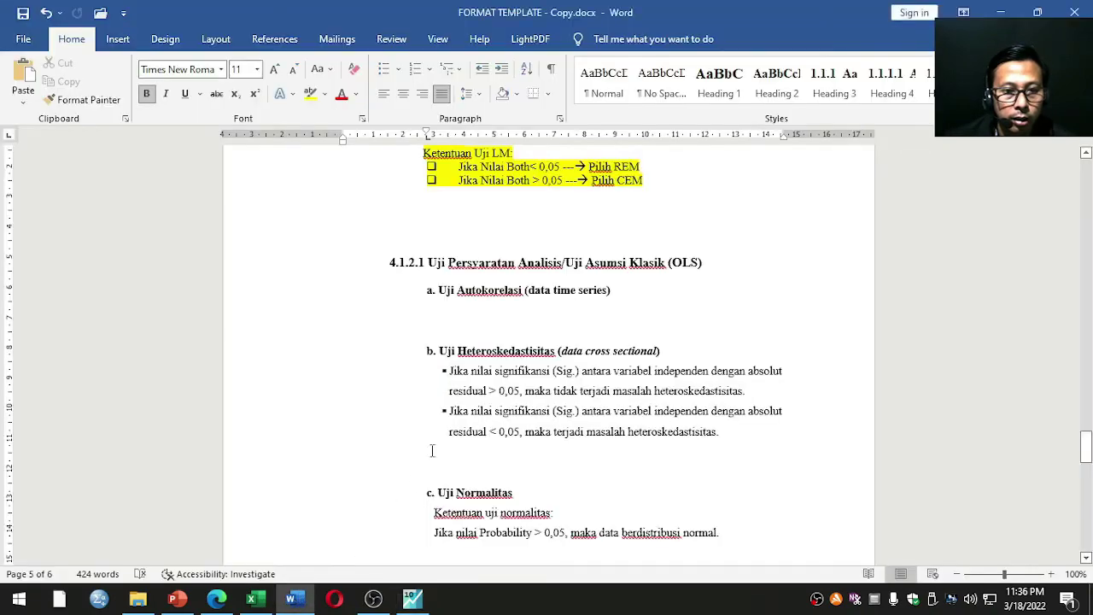
click(434, 309)
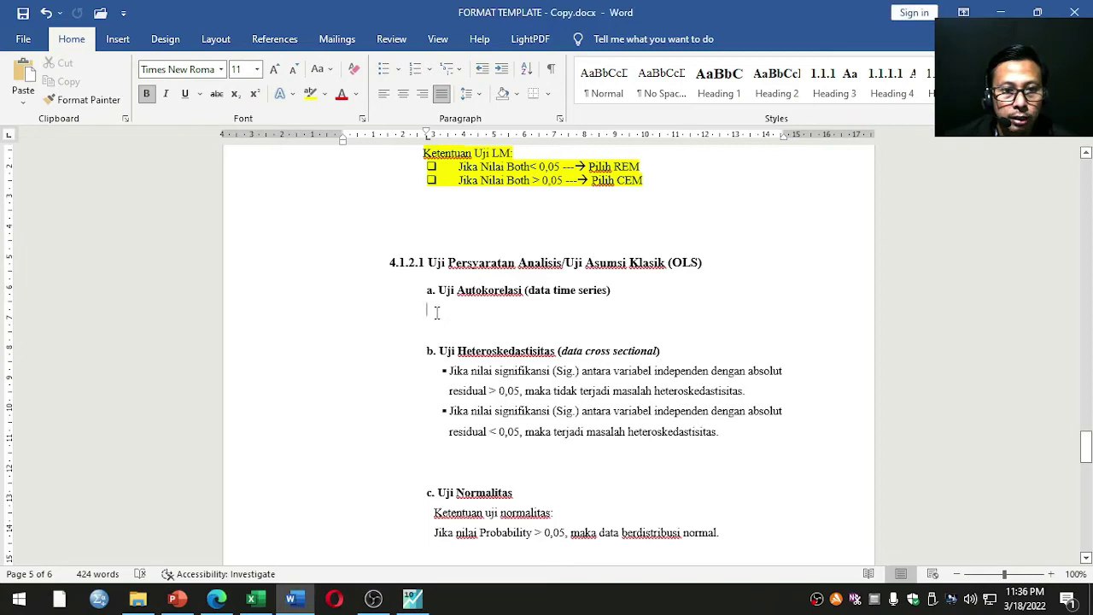
right_click(436, 312)
click(521, 386)
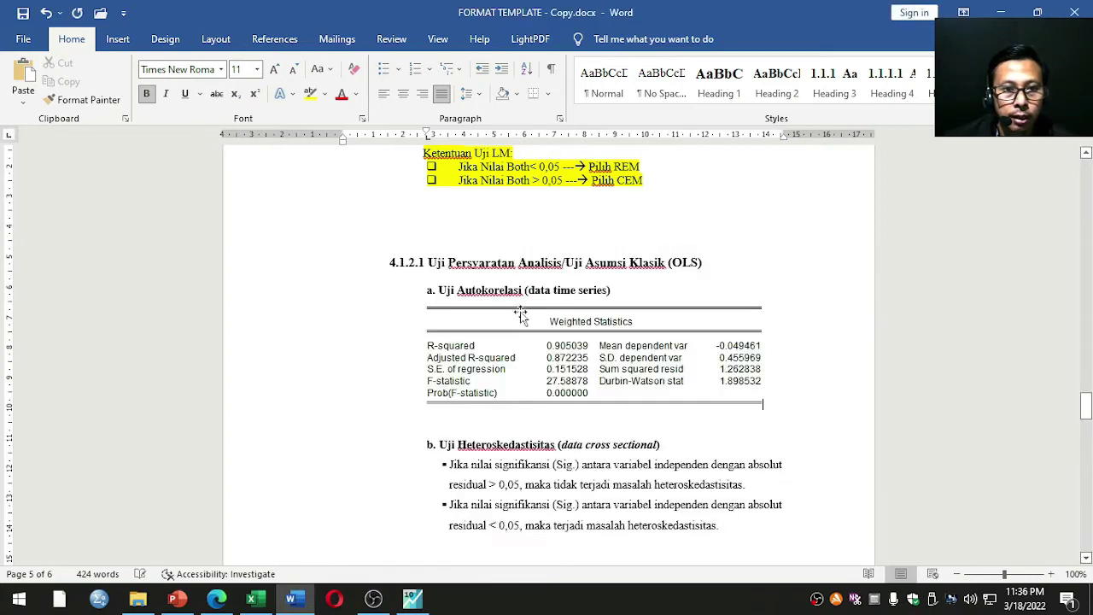
Step: Examine the pasted autocorrelation table and the decision criteria in sections b. Uji Heteroskedastisitas, c. Uji Normalitas and d. Uji Multikolinearitas
scroll(515, 314, down, 5)
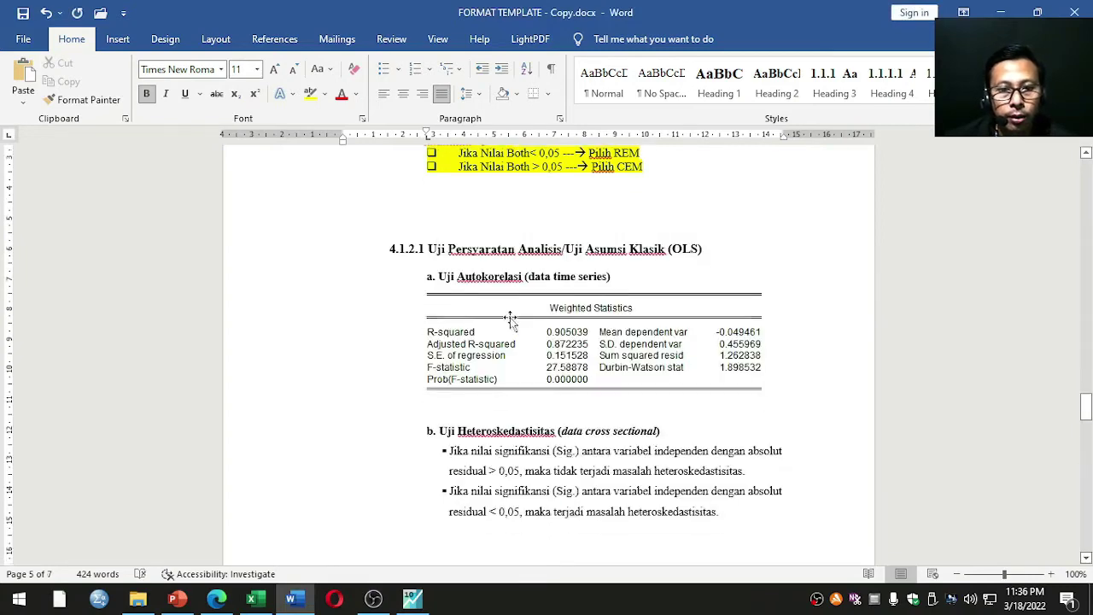
click(502, 355)
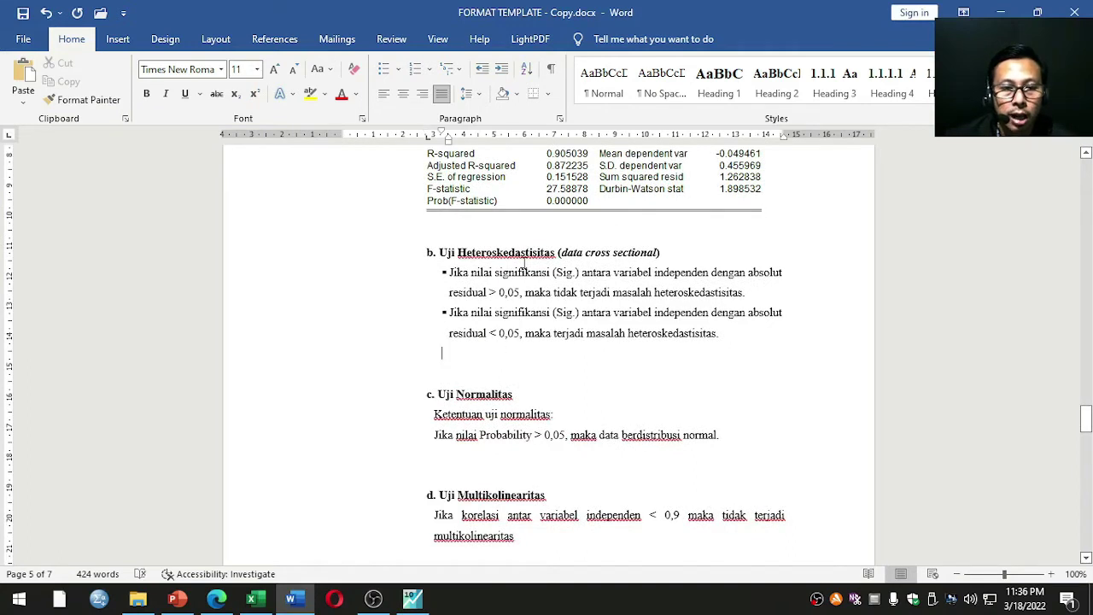
scroll(524, 265, up, 3)
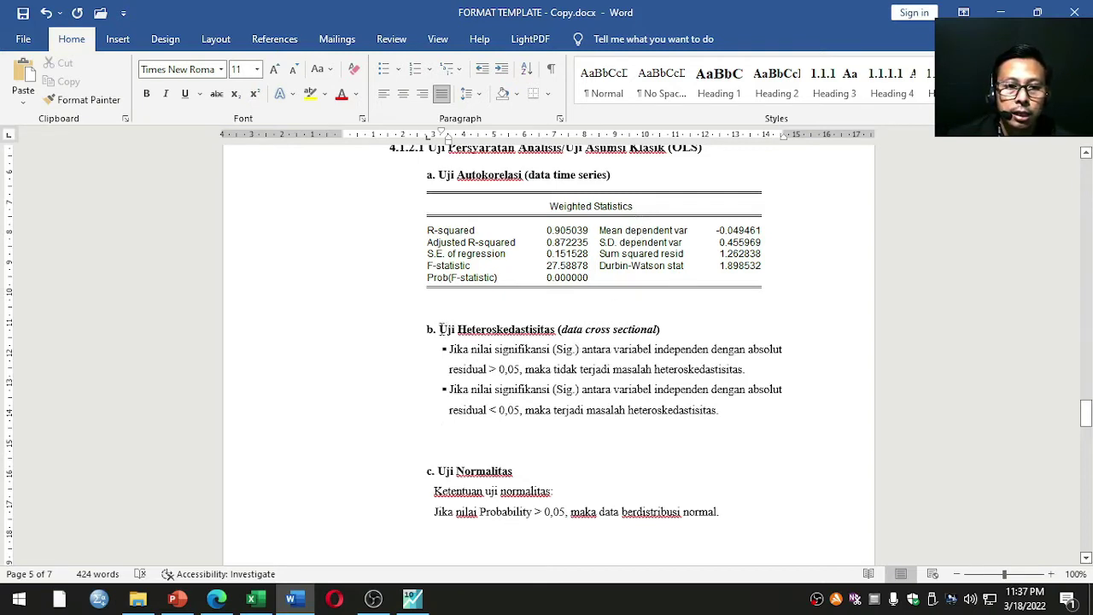
click(440, 330)
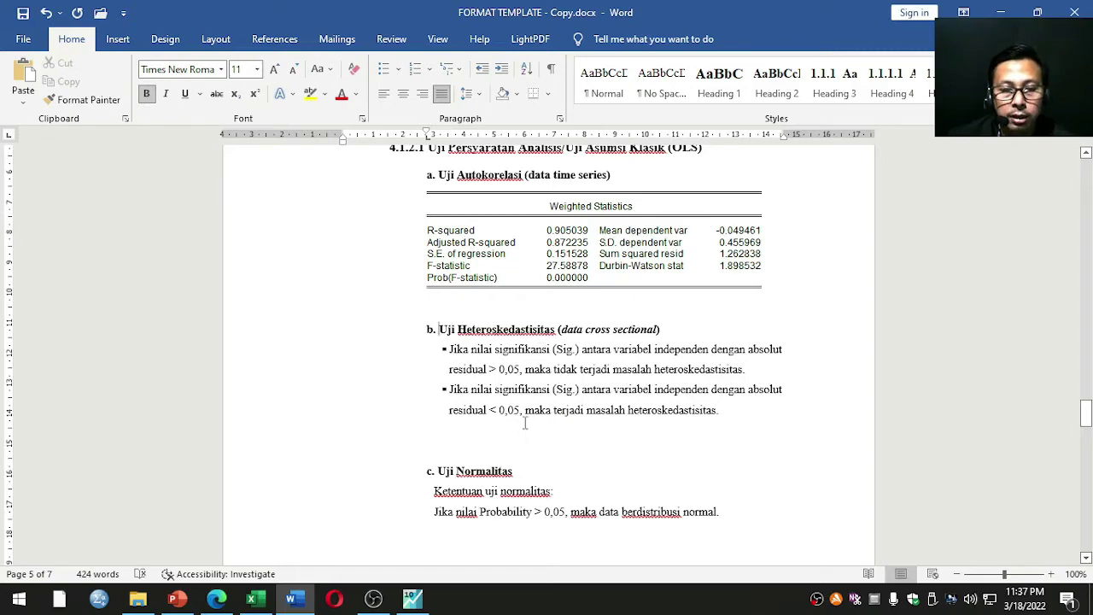
scroll(517, 394, down, 2)
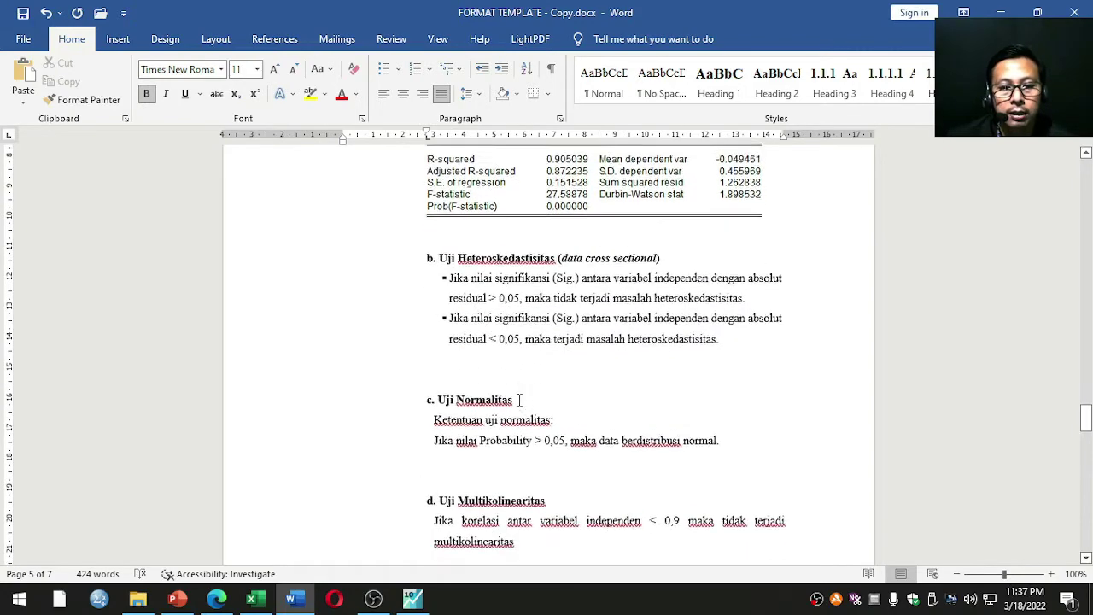
click(478, 355)
scroll(492, 427, down, 2)
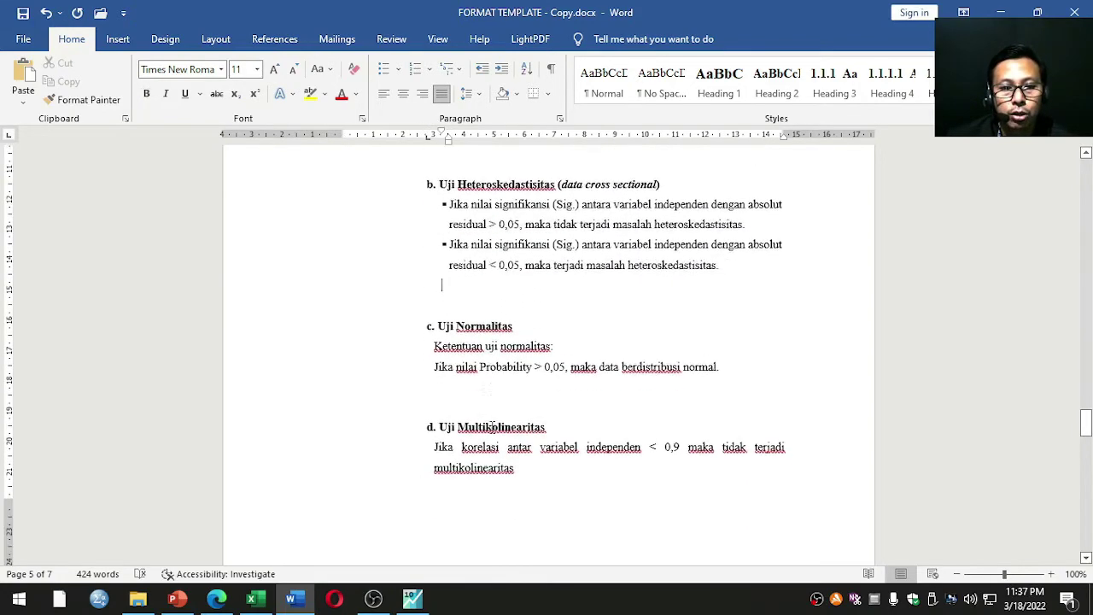
click(428, 418)
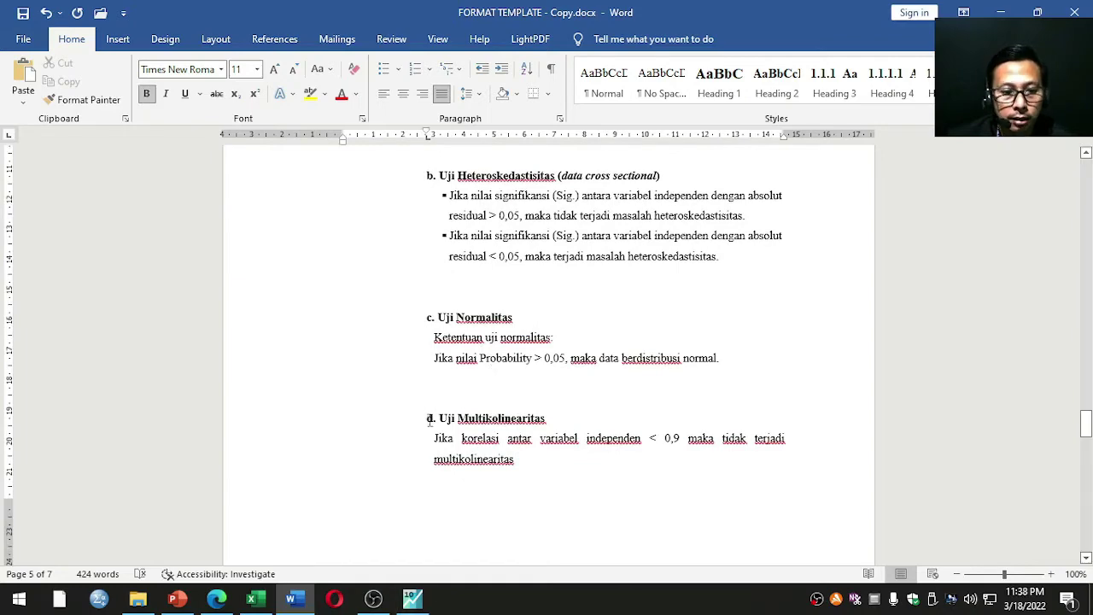
Step: Switch to EViews and re-estimate MODEL_FEM with fixed cross-section effects and cross-section GLS weights
click(412, 597)
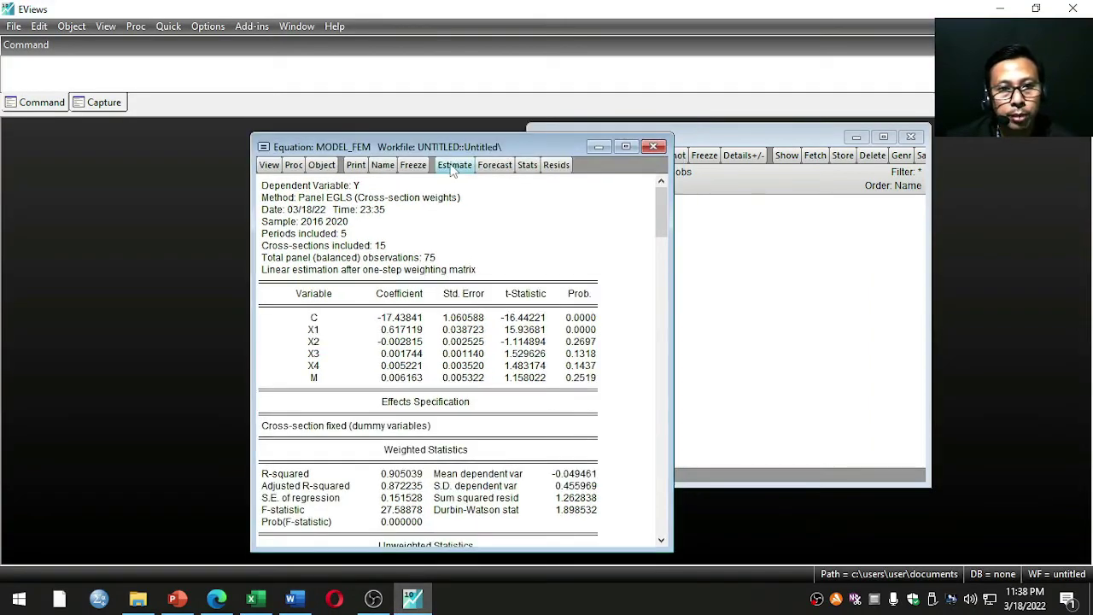
click(452, 165)
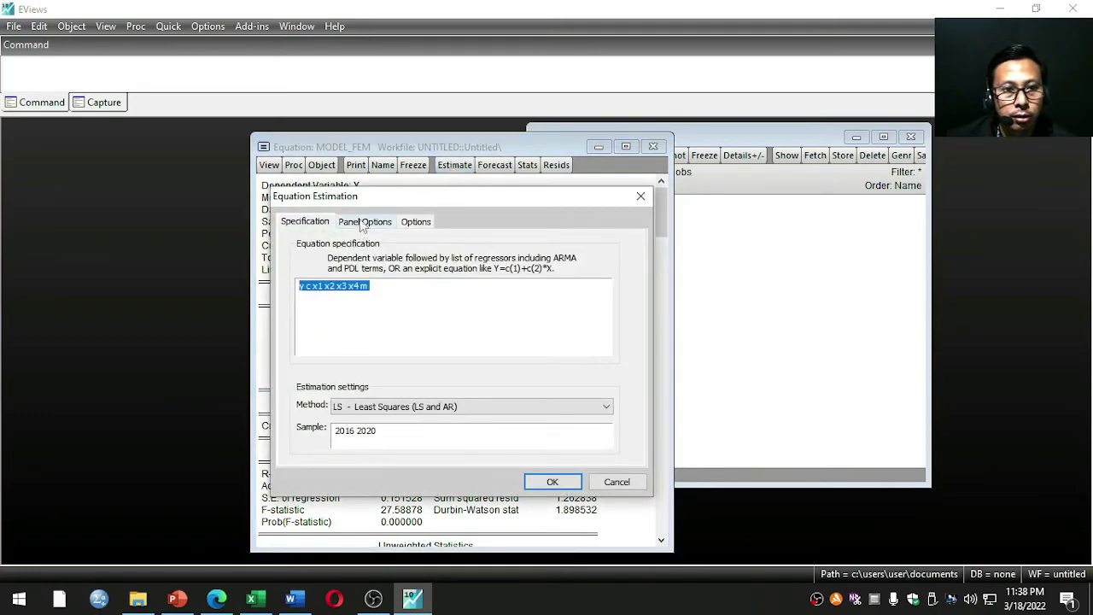
click(363, 222)
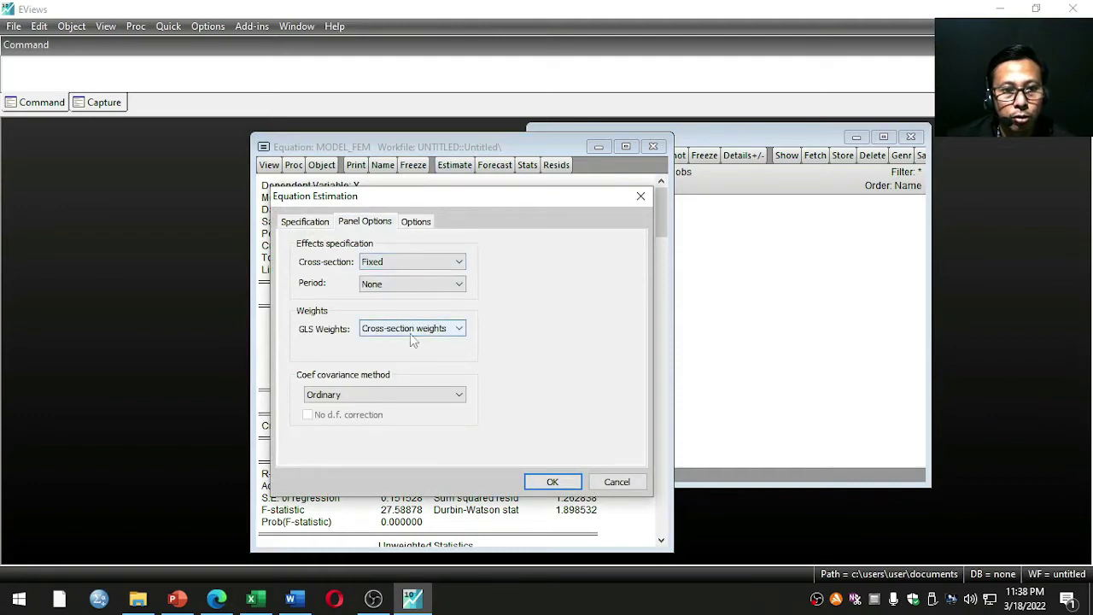
click(553, 482)
drag(509, 147, 566, 134)
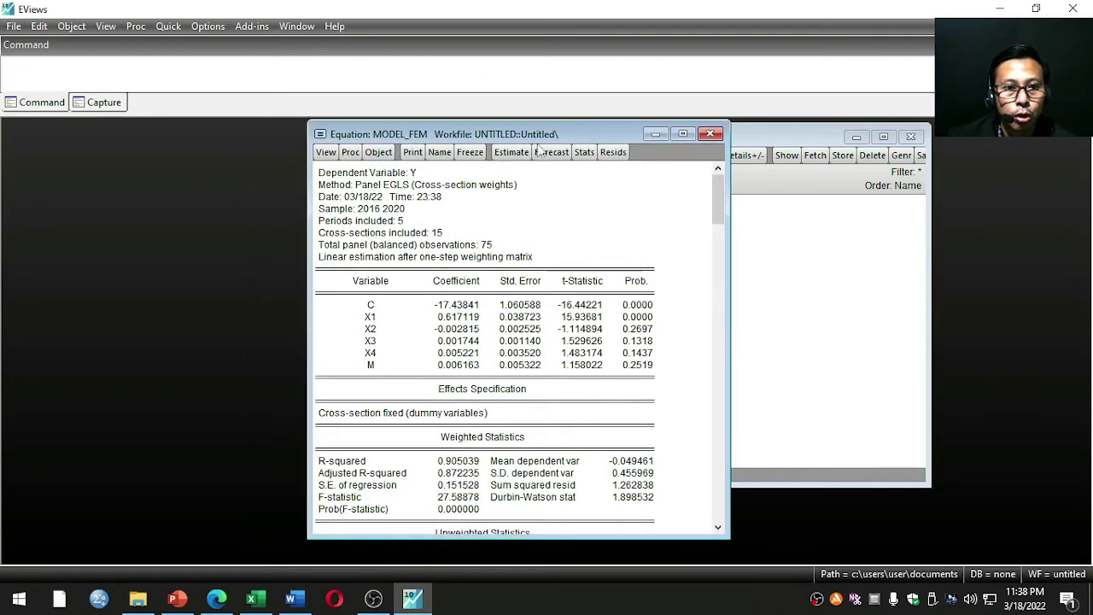
Step: Run the Histogram - Normality Test residual diagnostic on MODEL_FEM
click(326, 154)
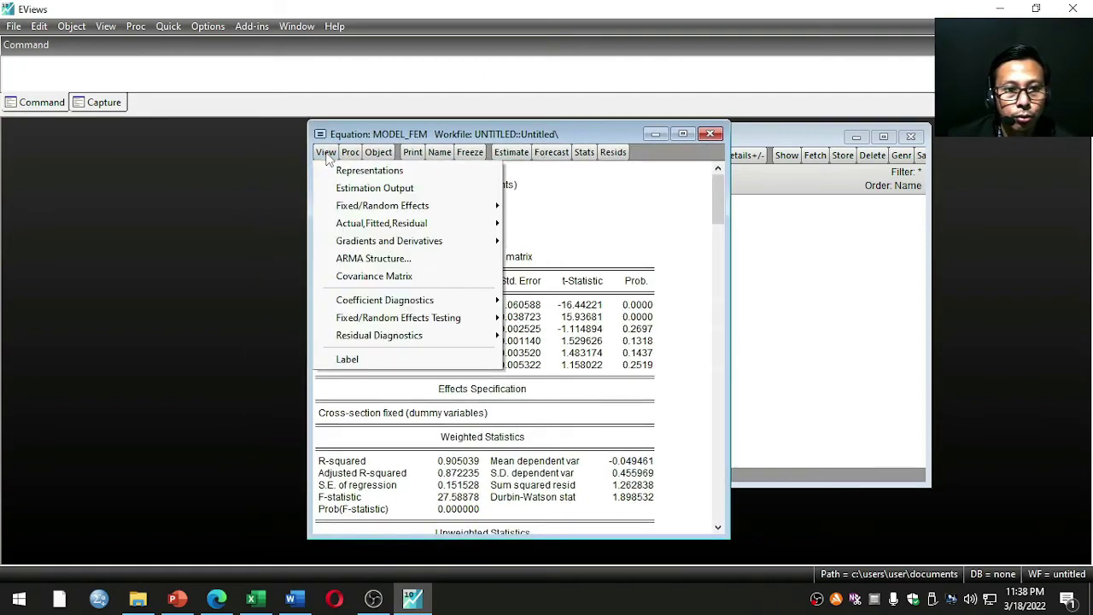
mouse_move(357, 339)
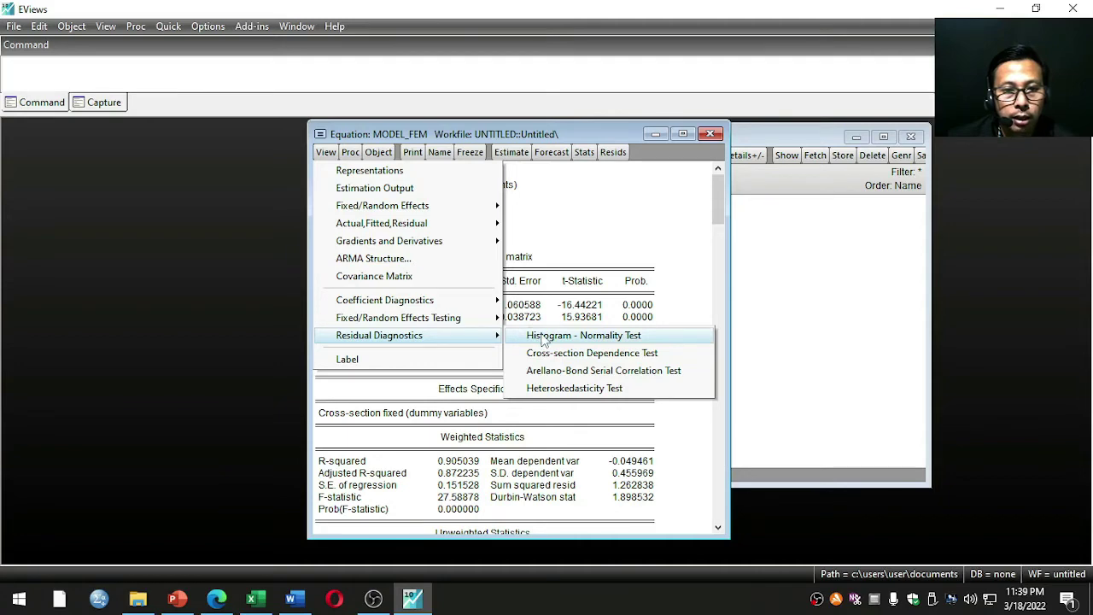
click(544, 339)
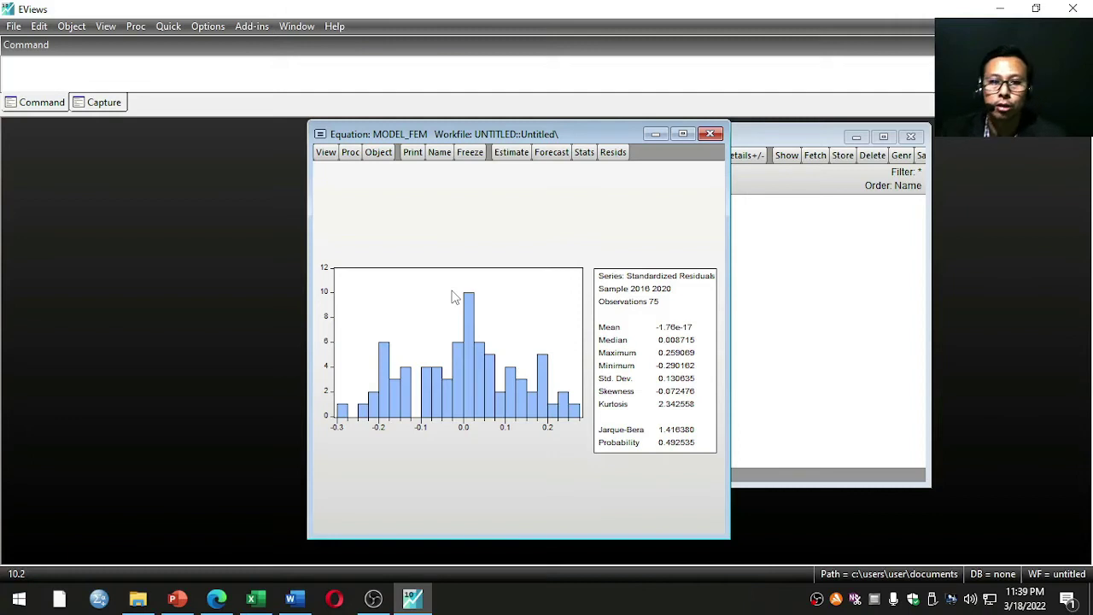
Step: Freeze the normality histogram as a graph object and name it uji_normalitas
click(469, 152)
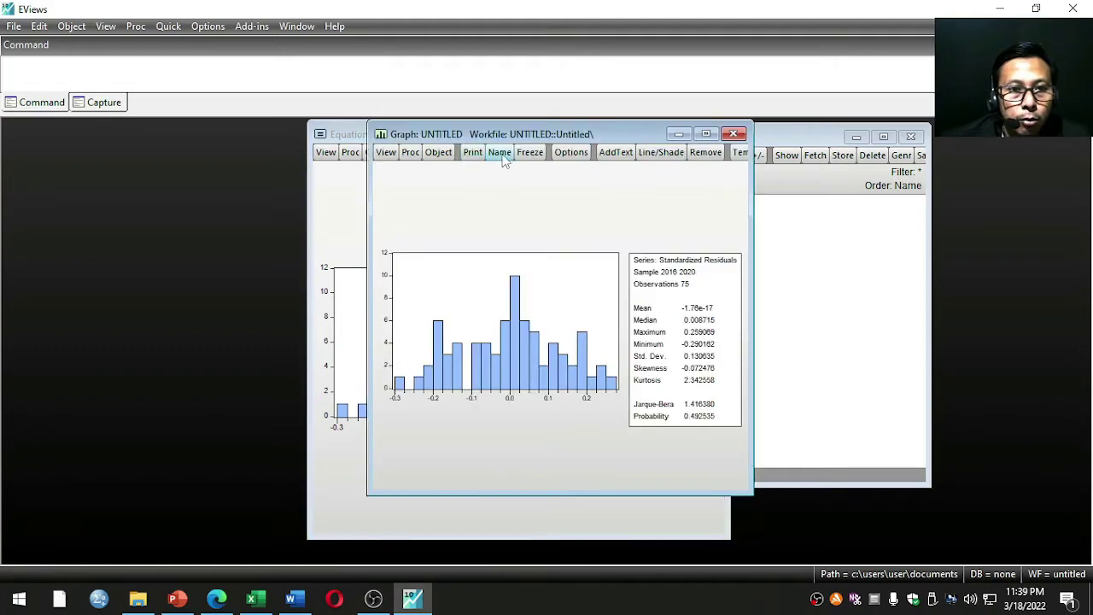
click(502, 155)
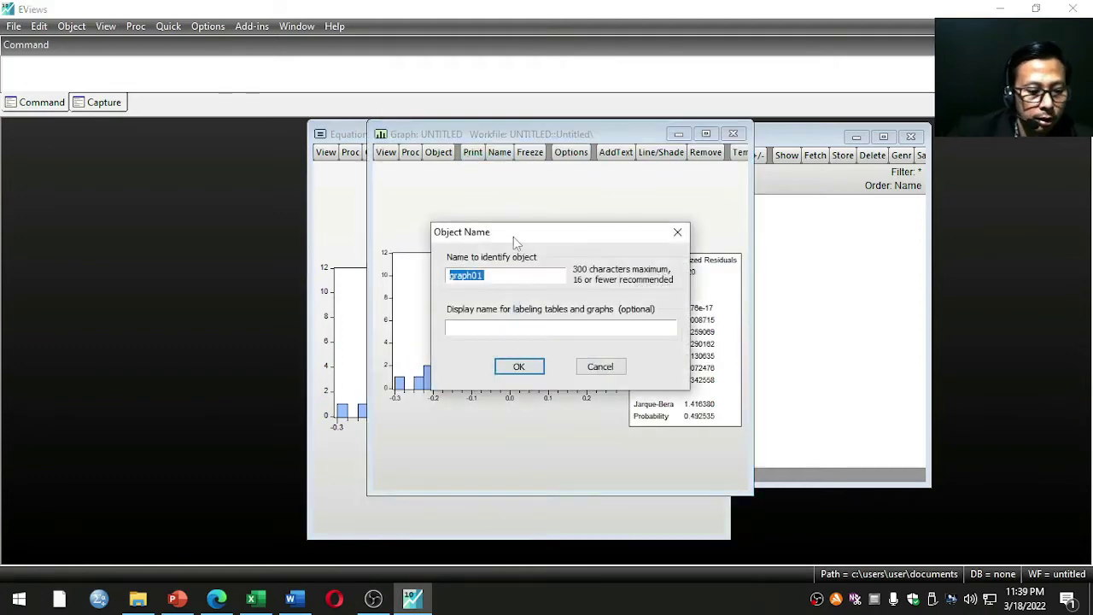
text(uji_normalitas)
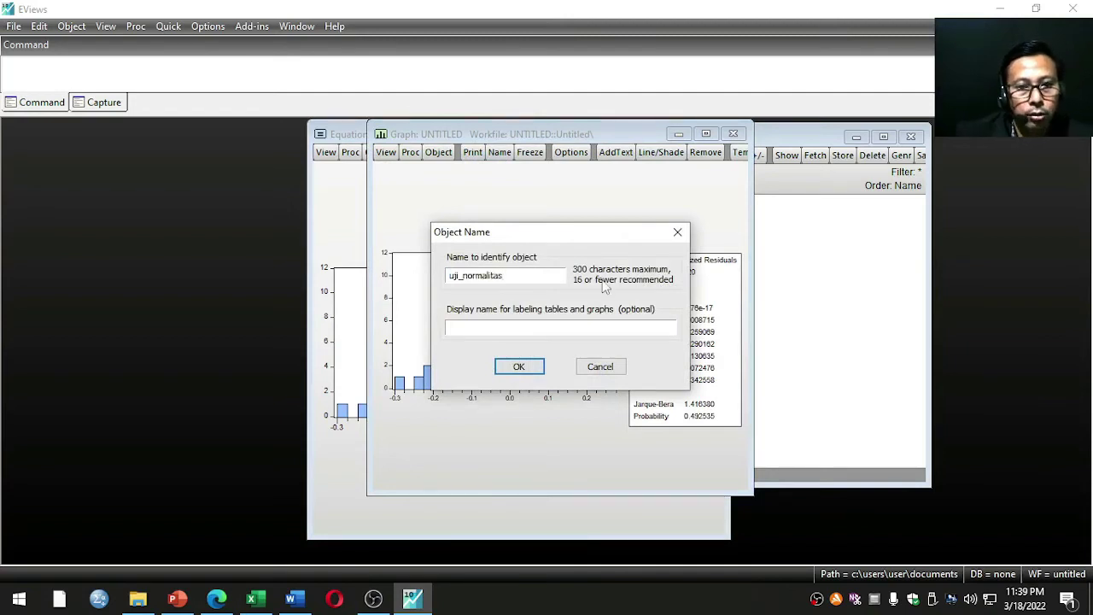
click(505, 365)
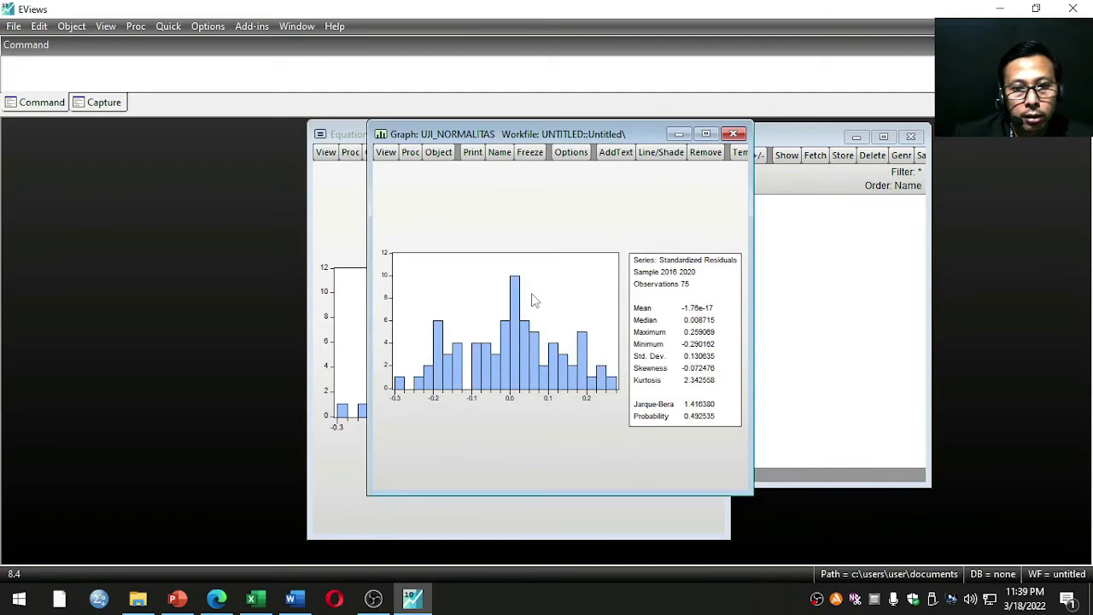
Step: Copy the histogram together with its statistics box and paste it into the Word document under the "c. Uji Normalitas" criterion
click(533, 298)
click(668, 331)
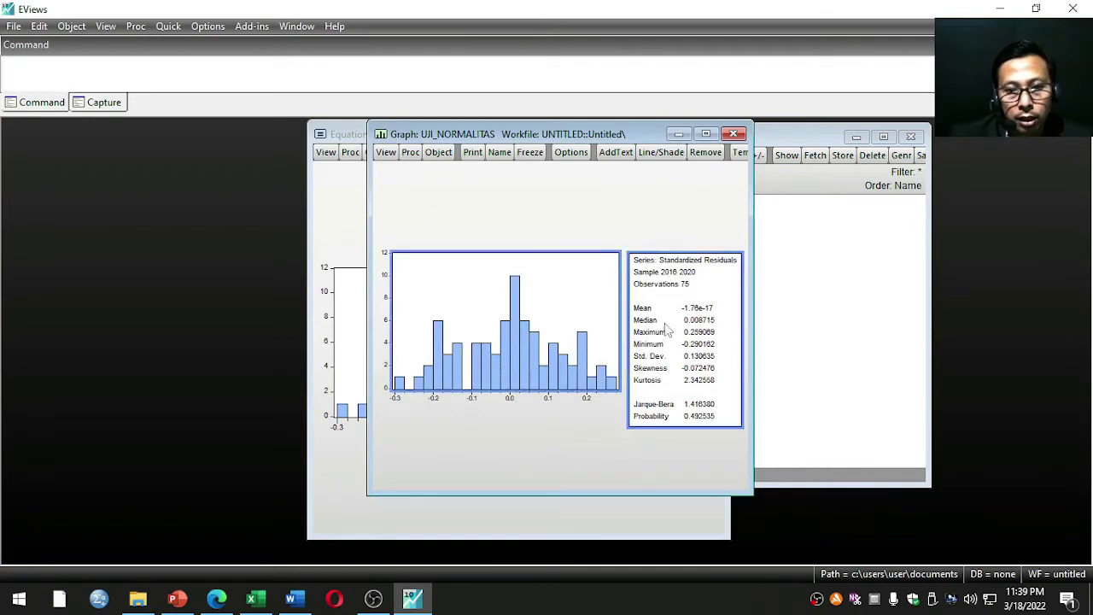
right_click(668, 331)
click(696, 333)
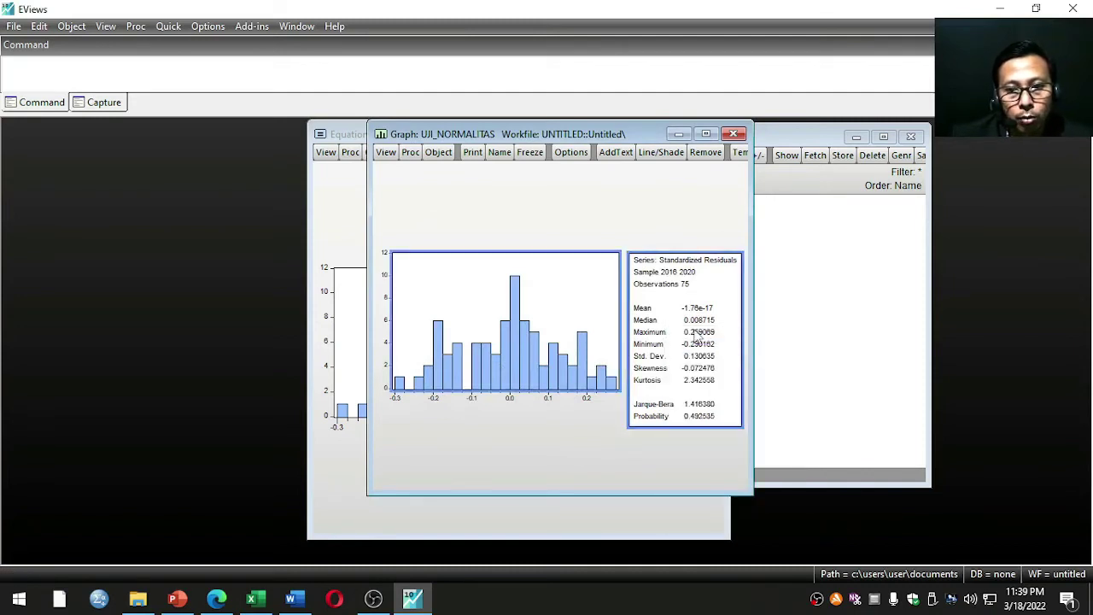
click(291, 597)
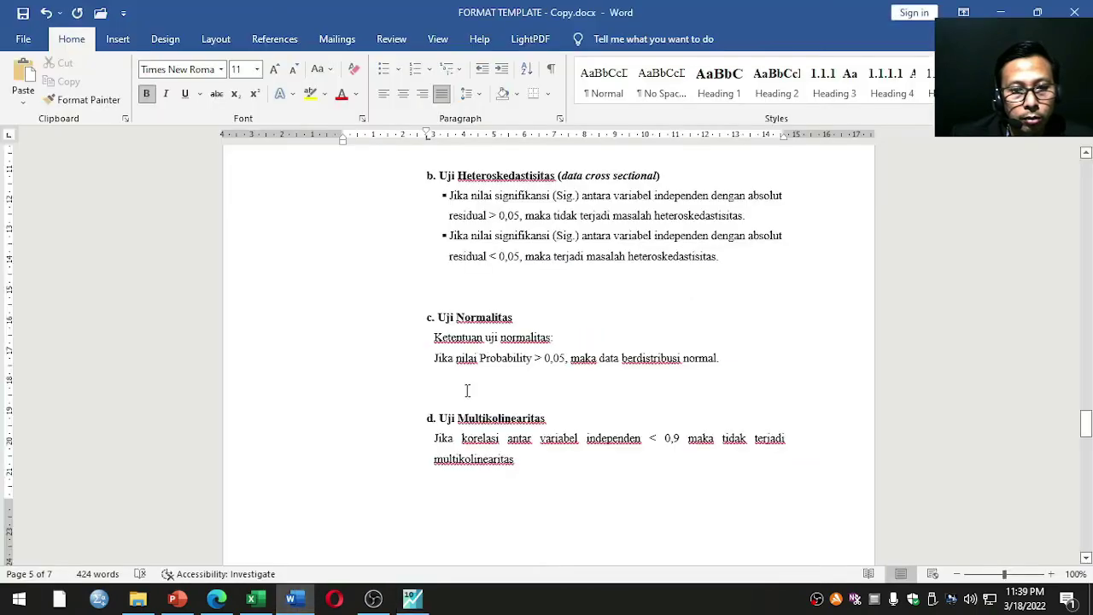
click(440, 385)
right_click(437, 377)
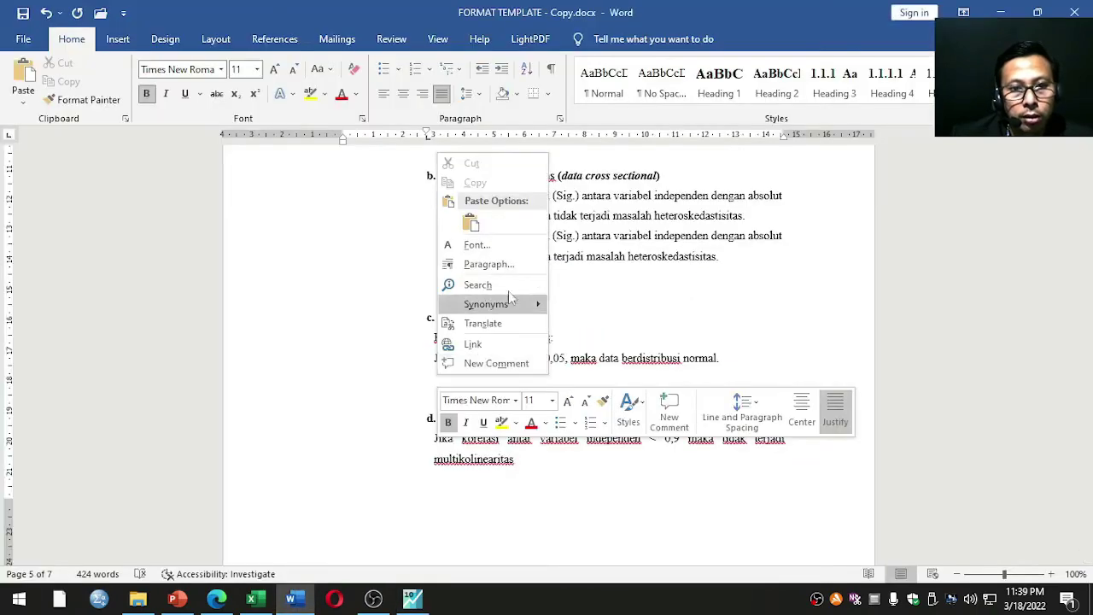
click(480, 224)
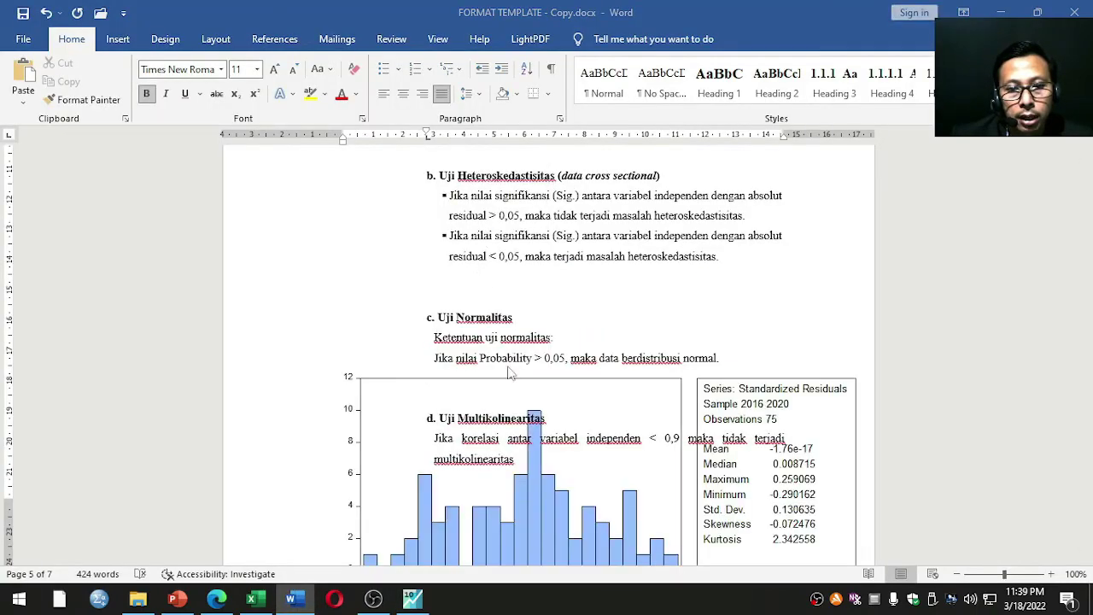
drag(476, 288, 631, 309)
click(631, 427)
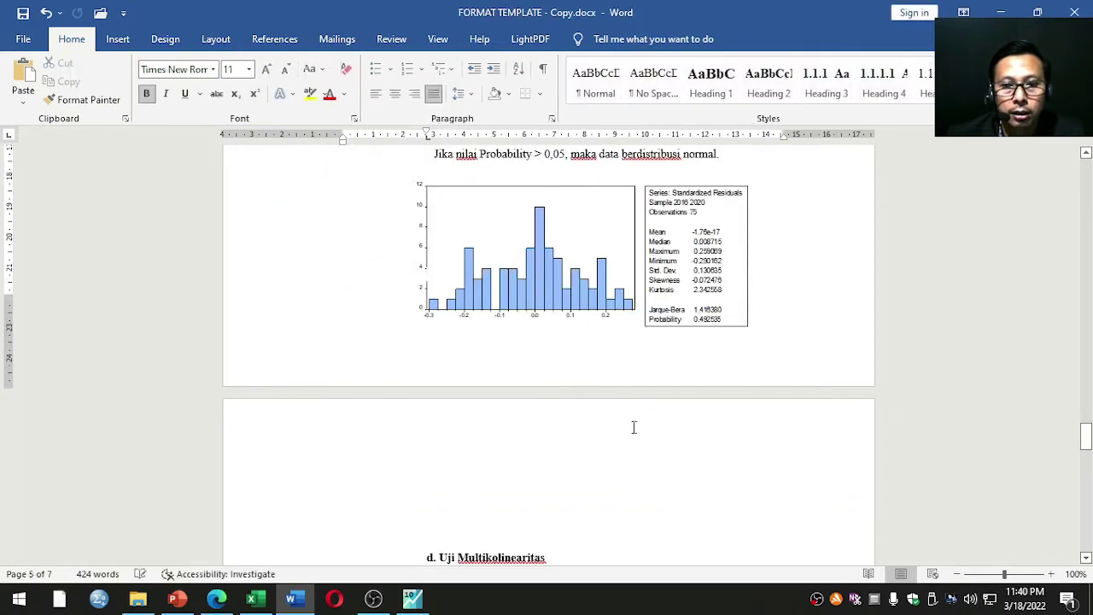
Step: Move the pasted normality graph up directly beneath the Probability > 0,05 line and shrink it to a smaller size
scroll(529, 347, up, 2)
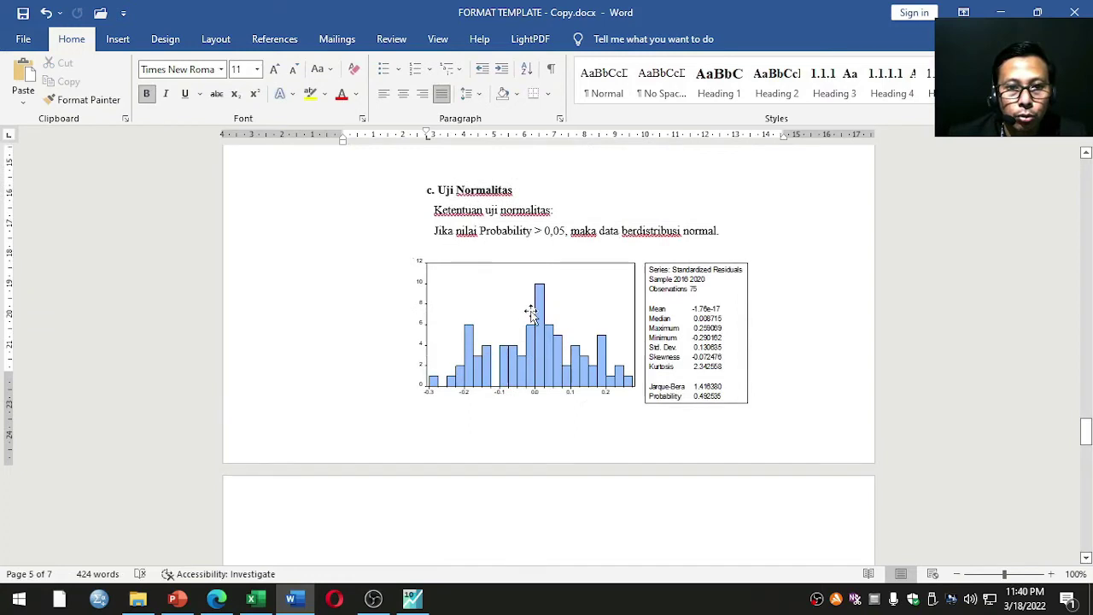
click(526, 306)
drag(522, 293, 514, 275)
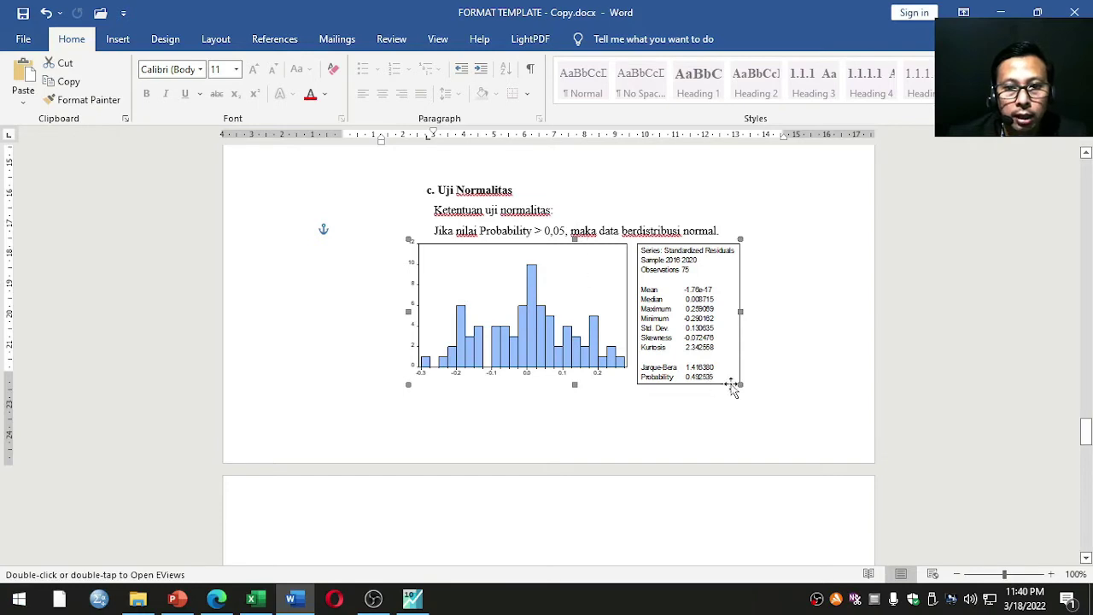
drag(738, 384, 786, 405)
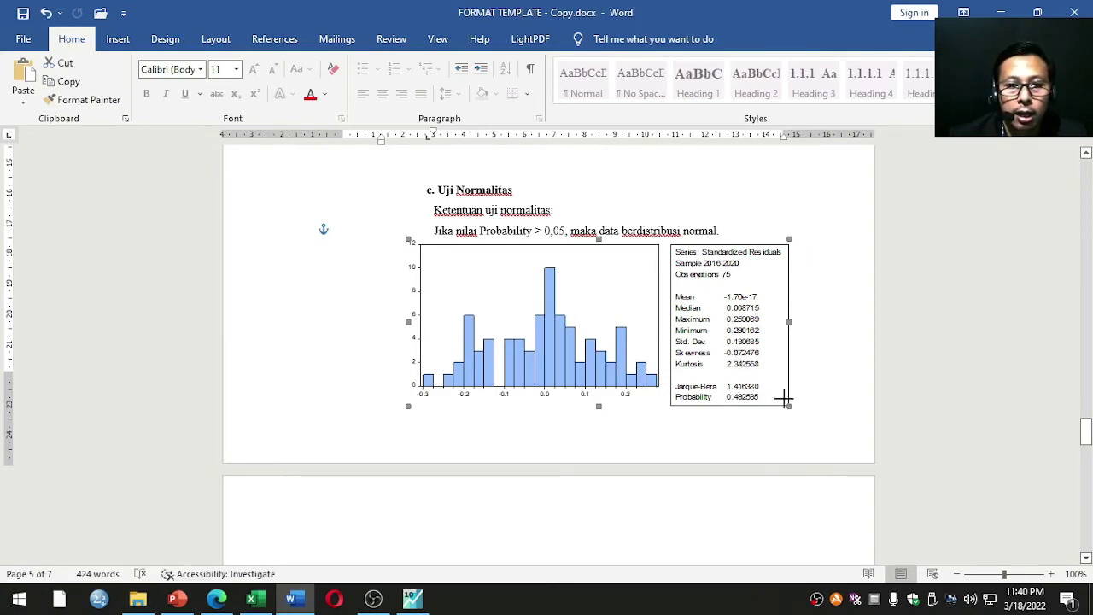
drag(788, 406, 710, 371)
click(555, 314)
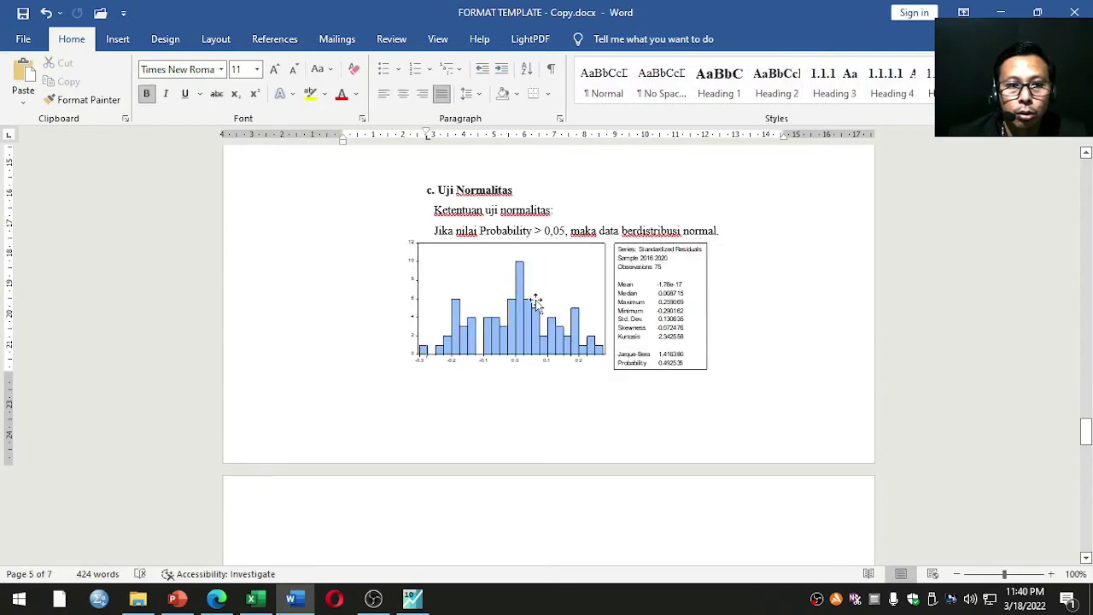
Step: Go to section d. Uji Multikolinearitas and highlight the words "variabel independen" in its criterion
scroll(536, 299, down, 3)
scroll(536, 299, down, 4)
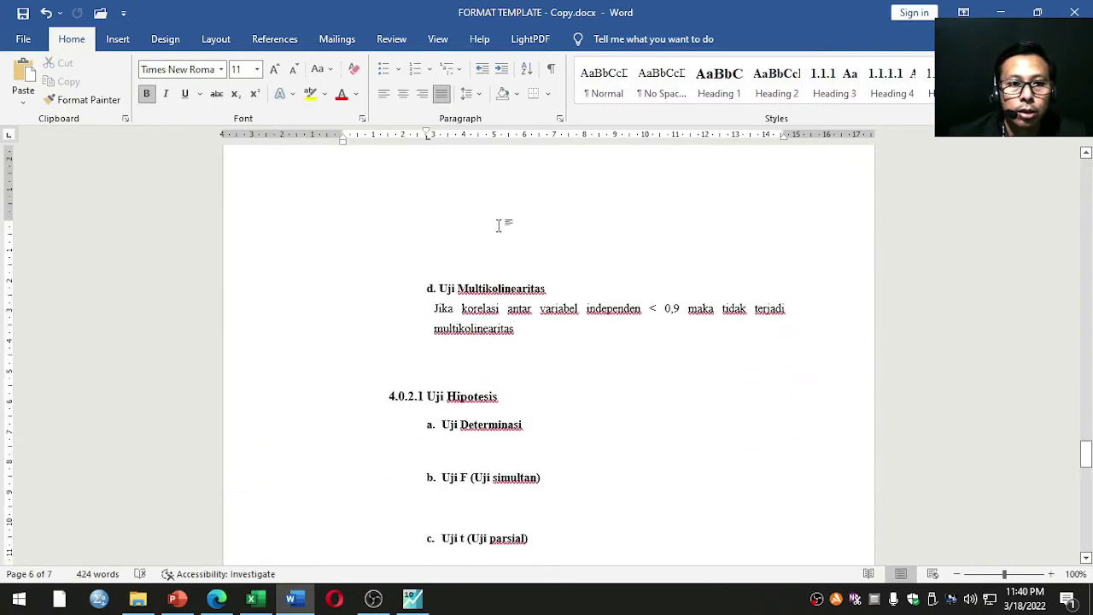
scroll(498, 225, down, 3)
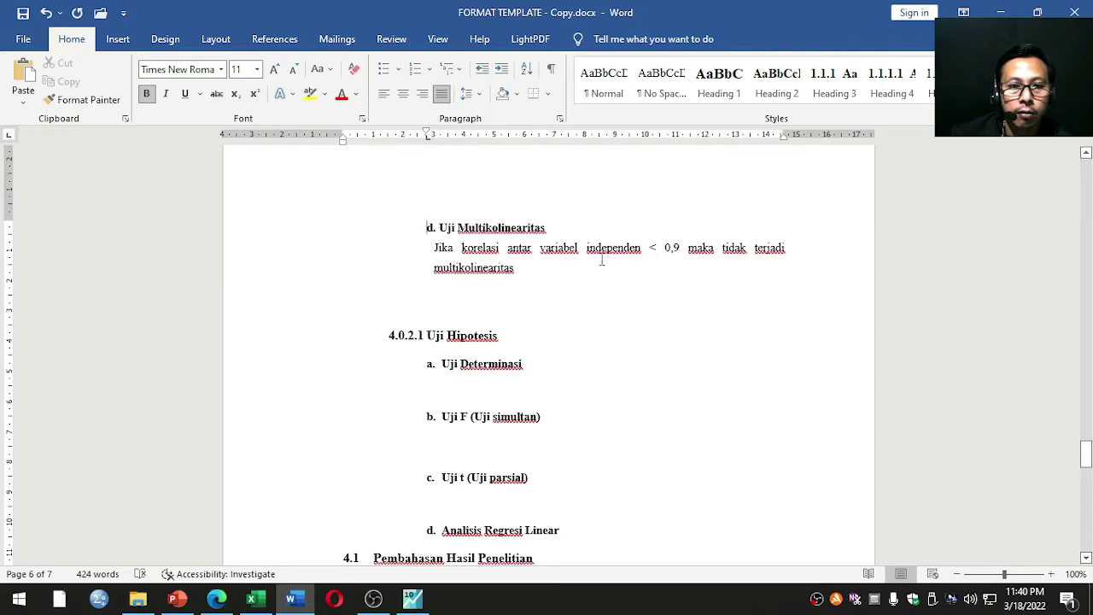
click(649, 249)
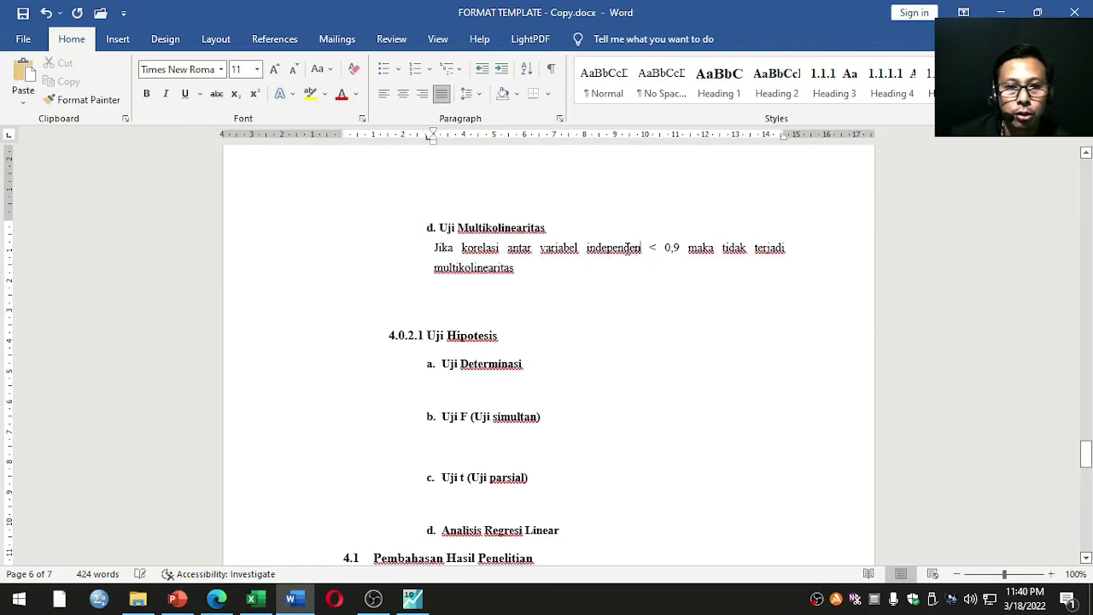
drag(649, 250, 539, 247)
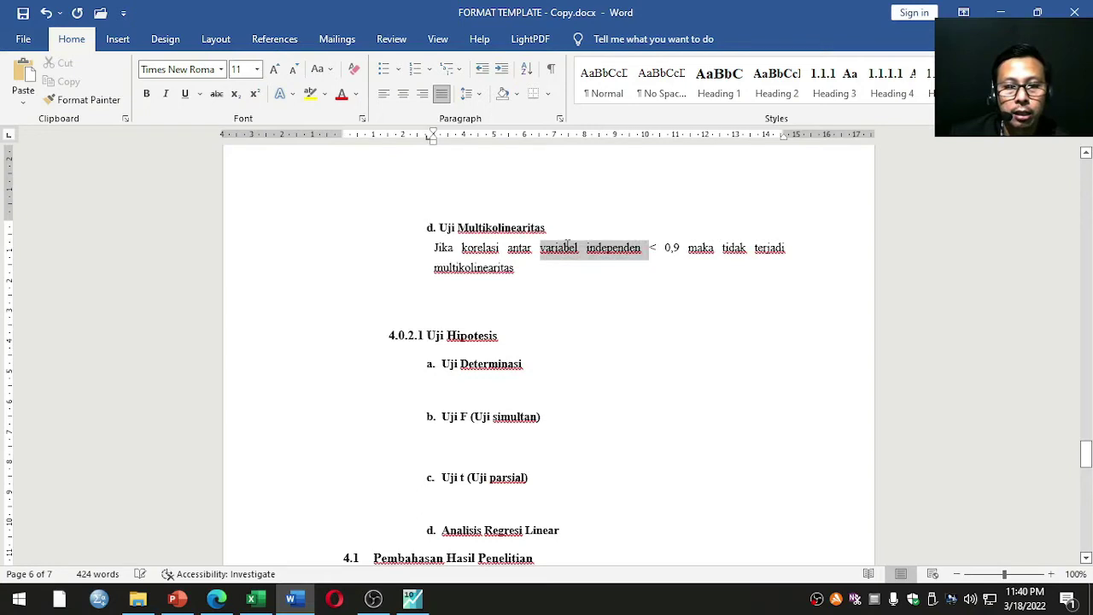
Step: Switch to EViews and compute the group correlations for the series x1 x2 x3 x4 m
click(637, 282)
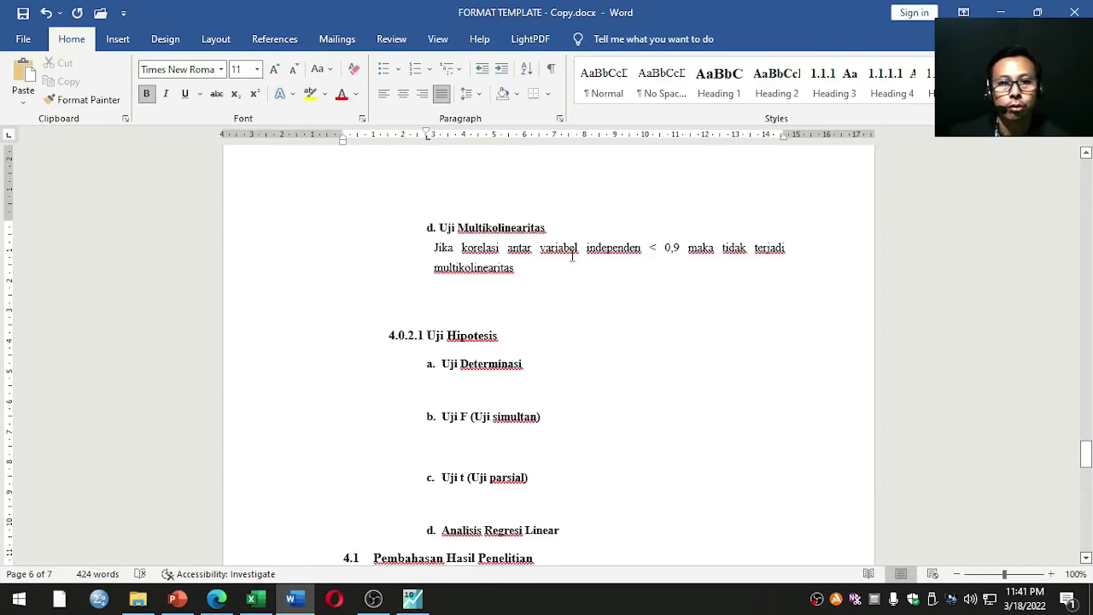
click(413, 600)
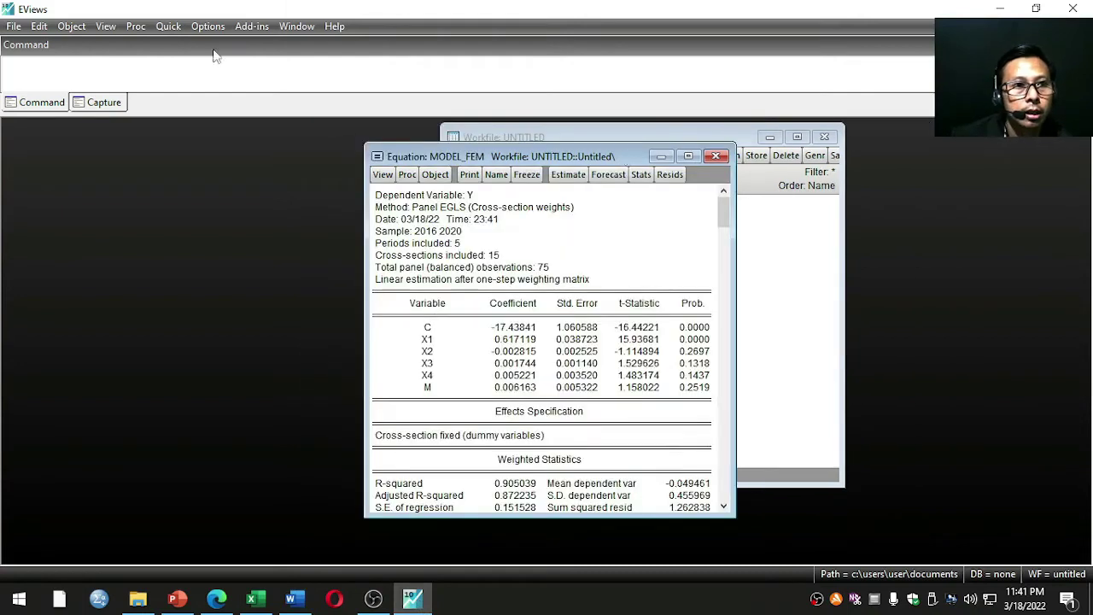
click(175, 32)
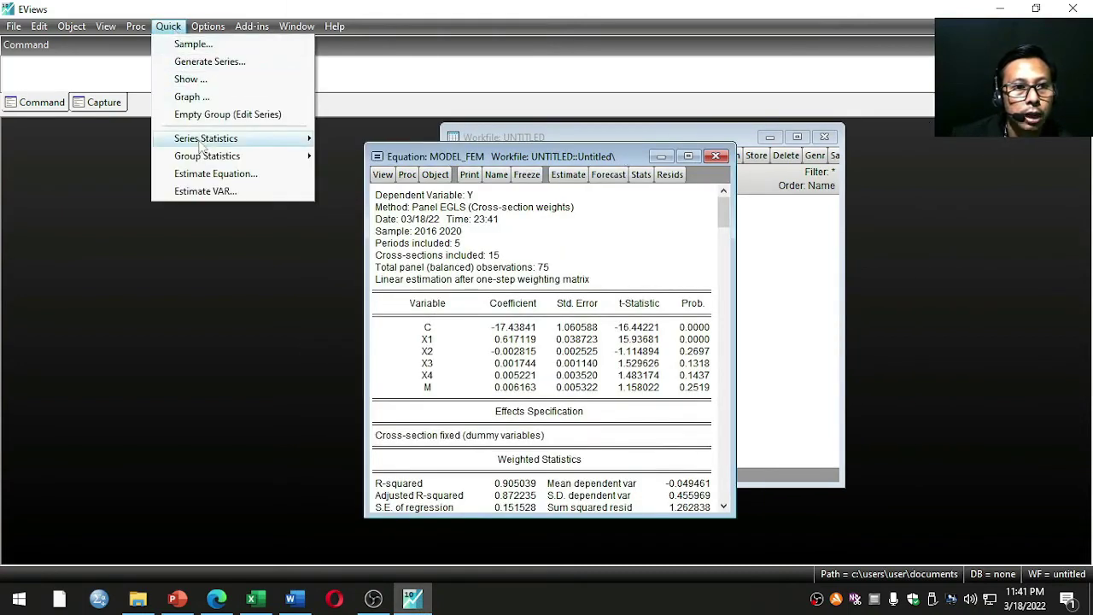
mouse_move(215, 165)
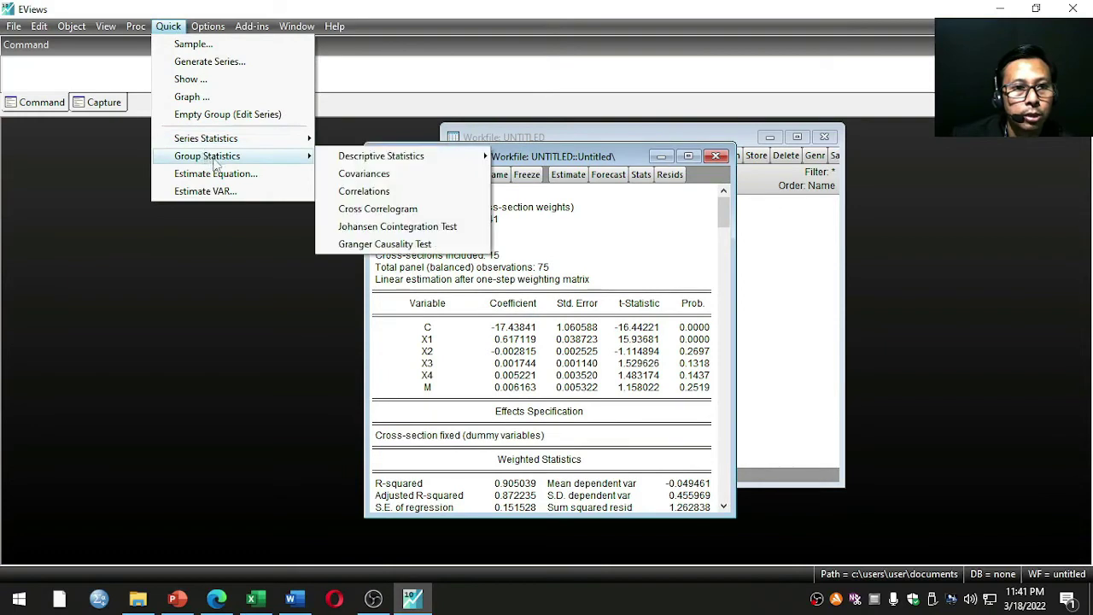
click(365, 193)
drag(524, 224, 408, 199)
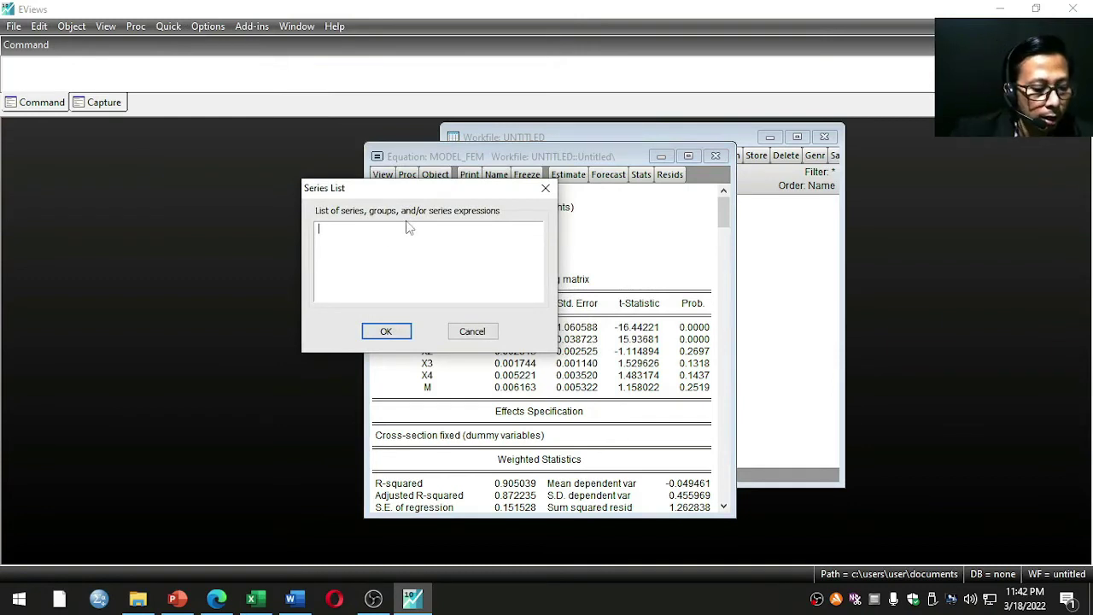
text(x)
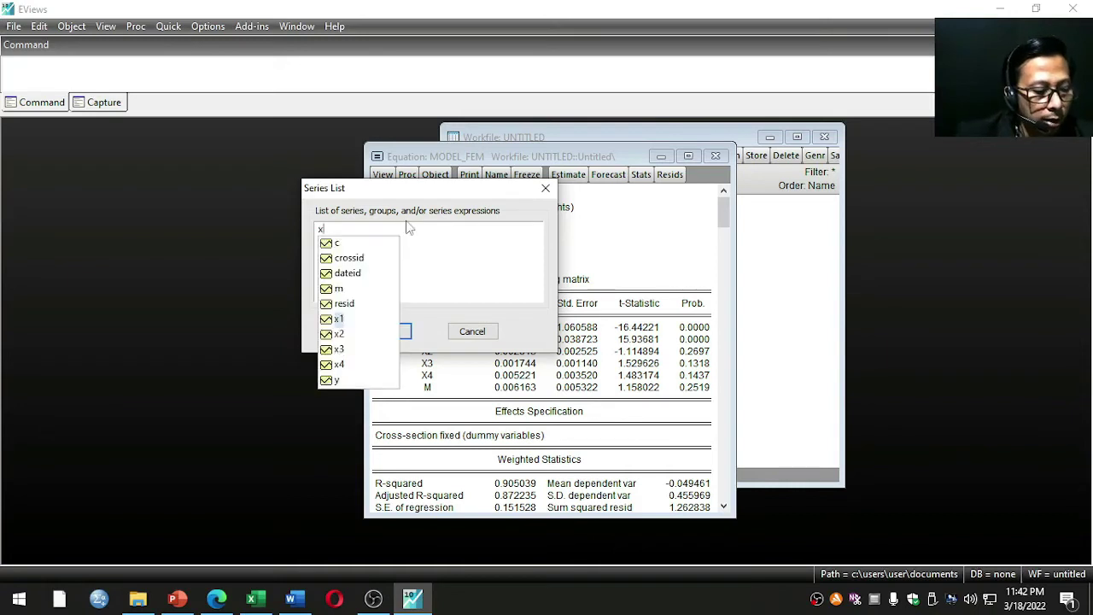
text(1 )
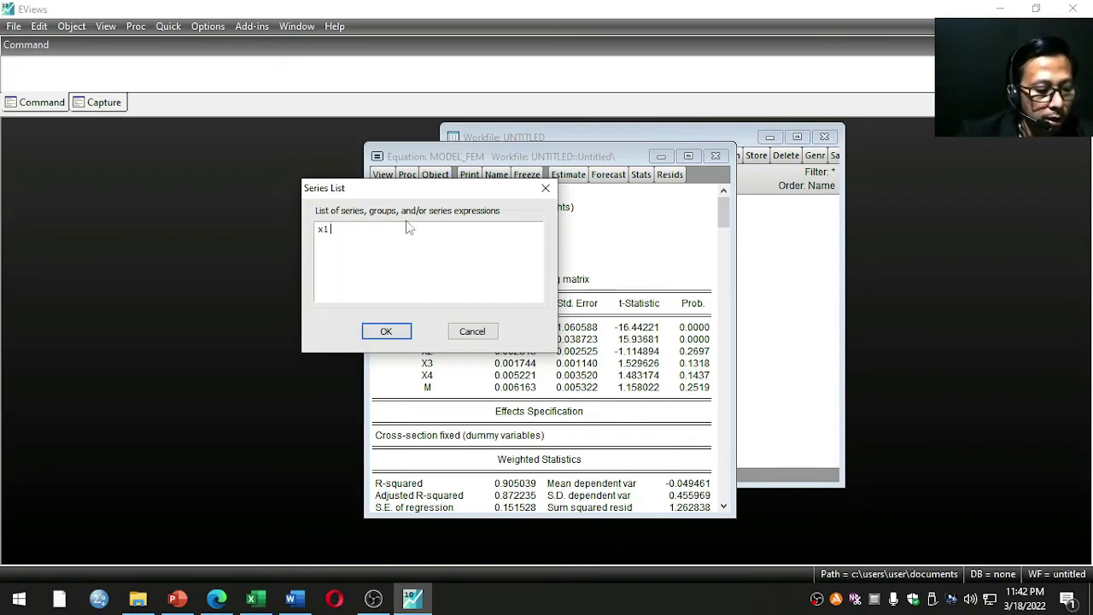
text(x2 x)
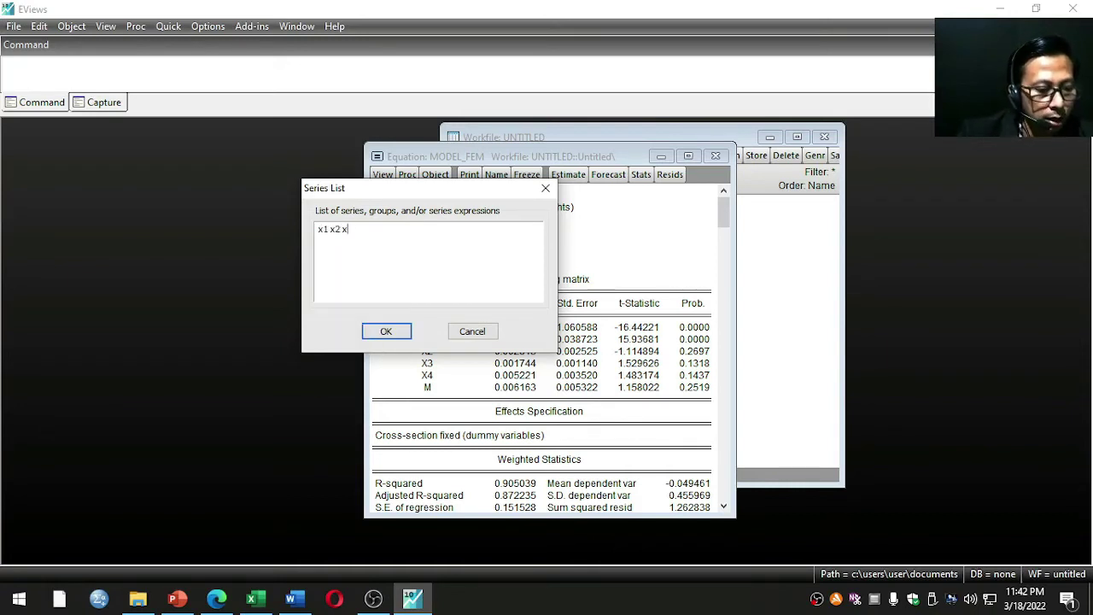
text(3 x4)
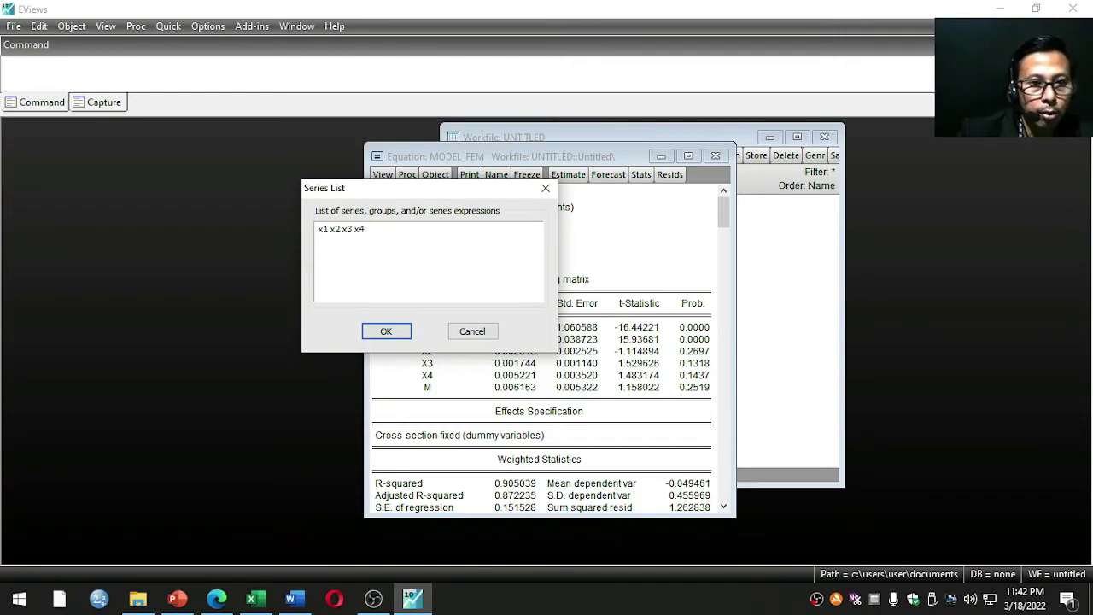
text( m)
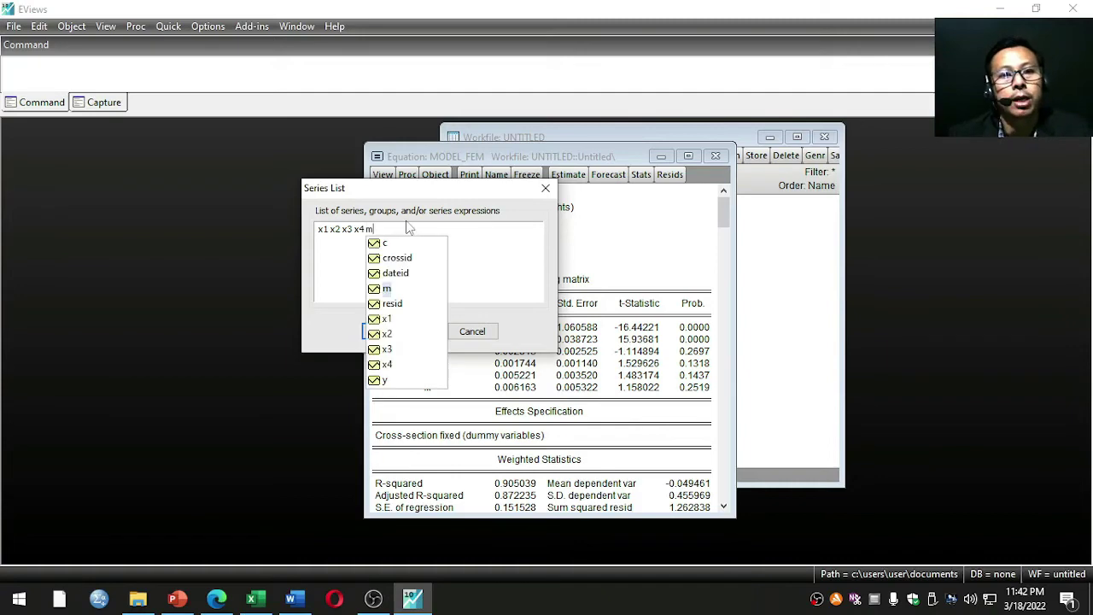
click(341, 280)
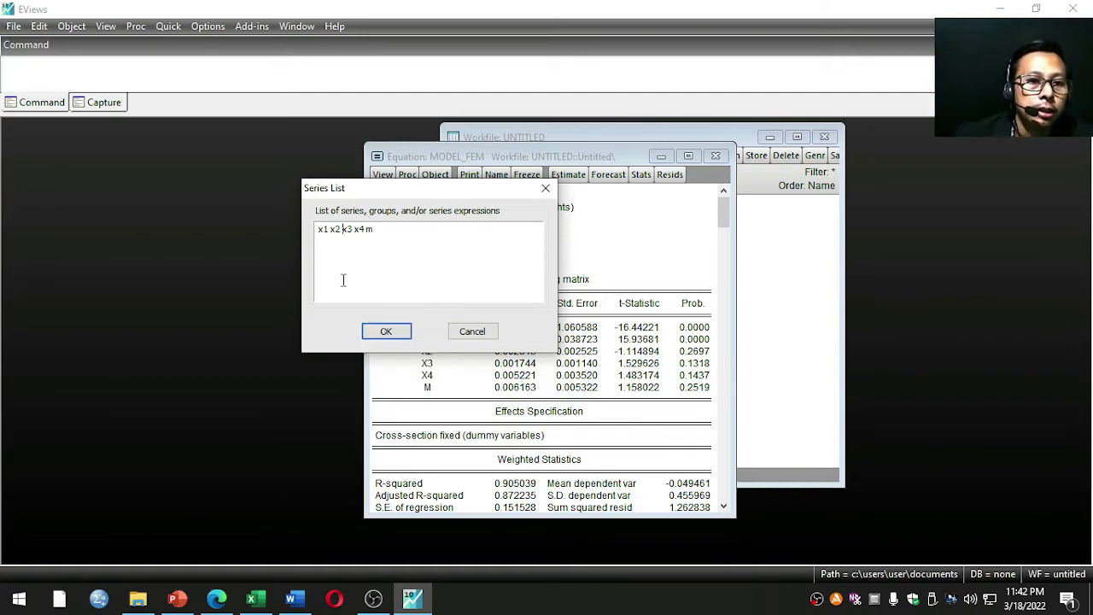
click(386, 333)
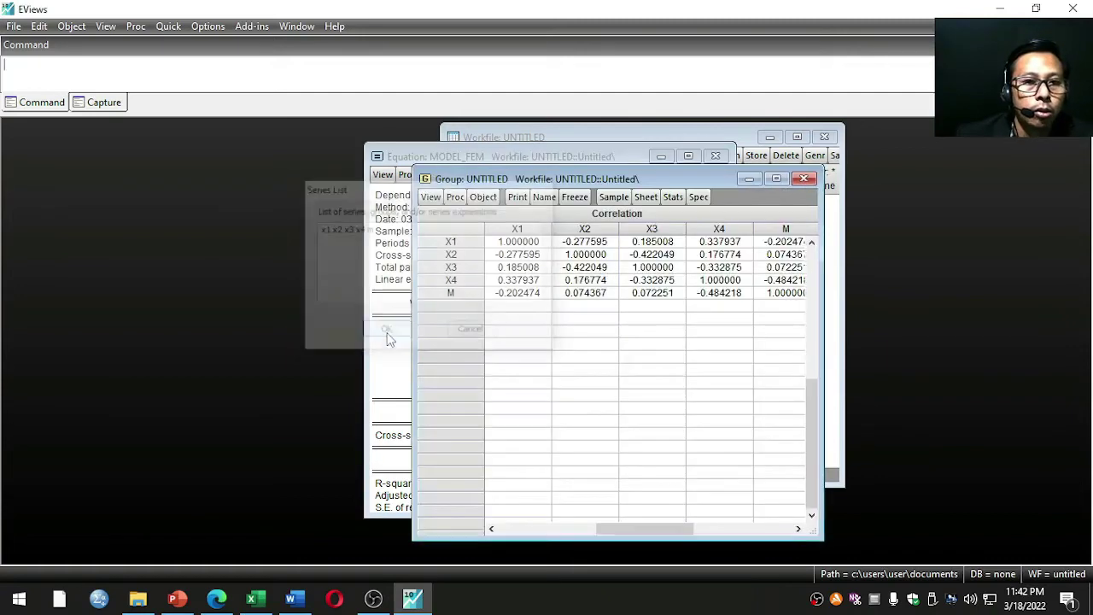
Step: Widen the correlation group window, freeze the matrix as a table and name it uji_multikolinearitas
drag(670, 170, 455, 159)
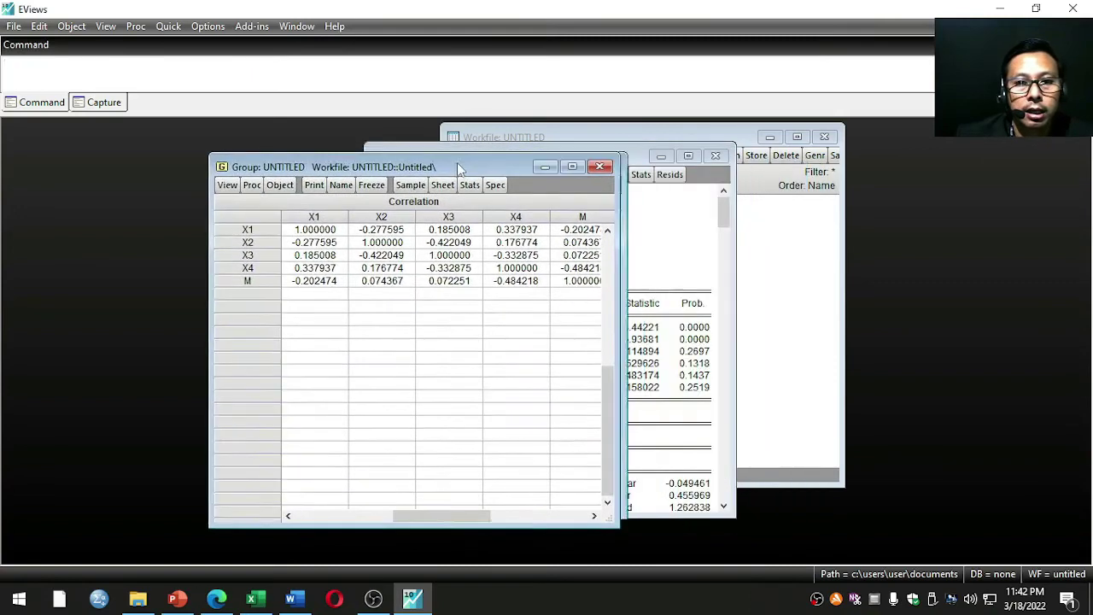
drag(608, 300, 702, 299)
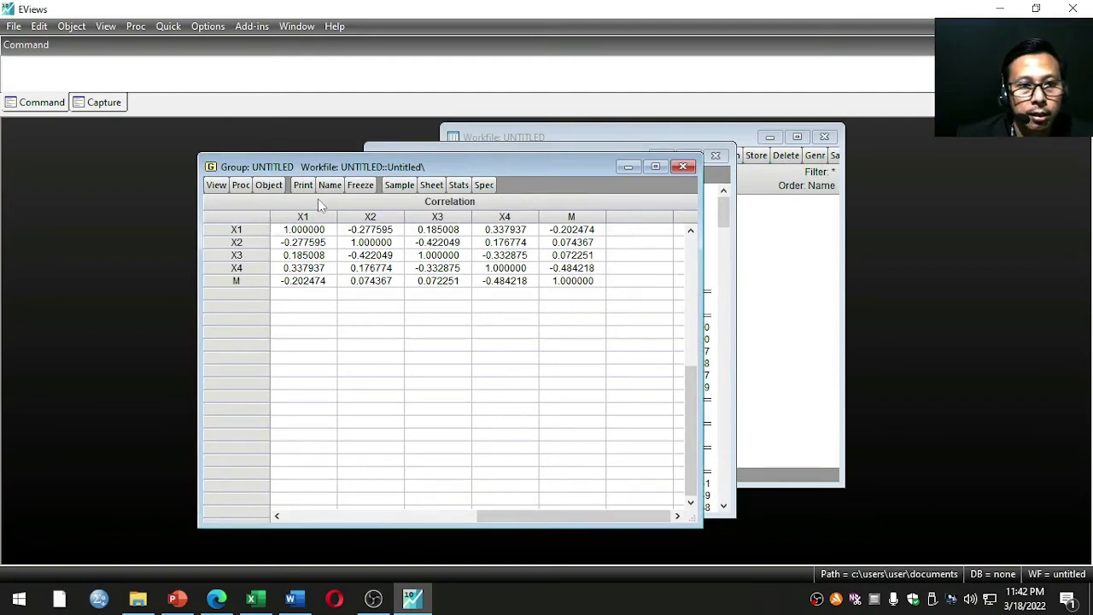
click(359, 185)
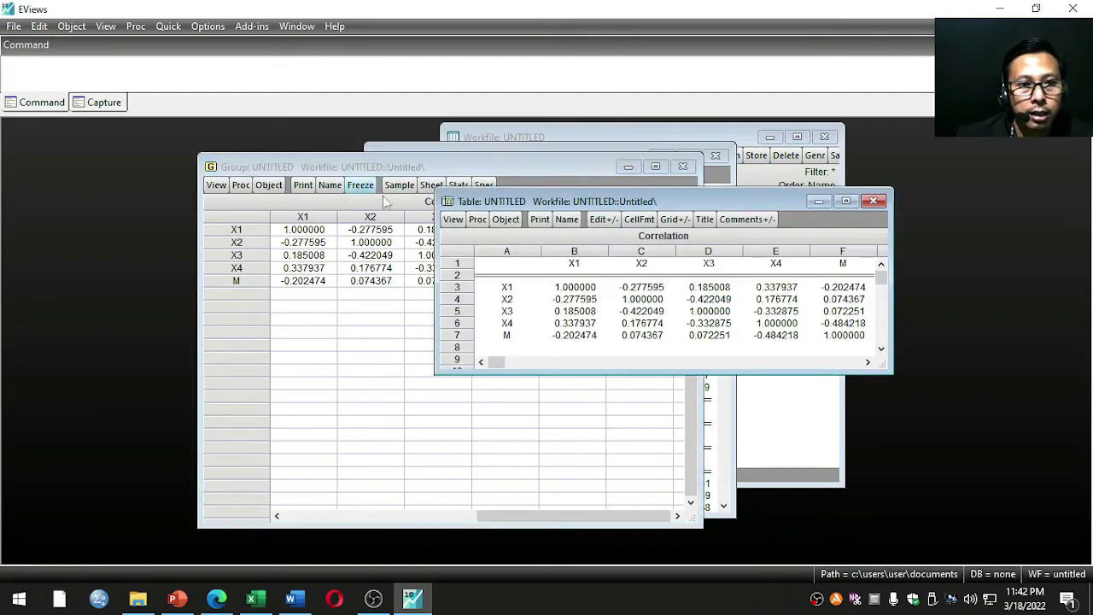
click(566, 220)
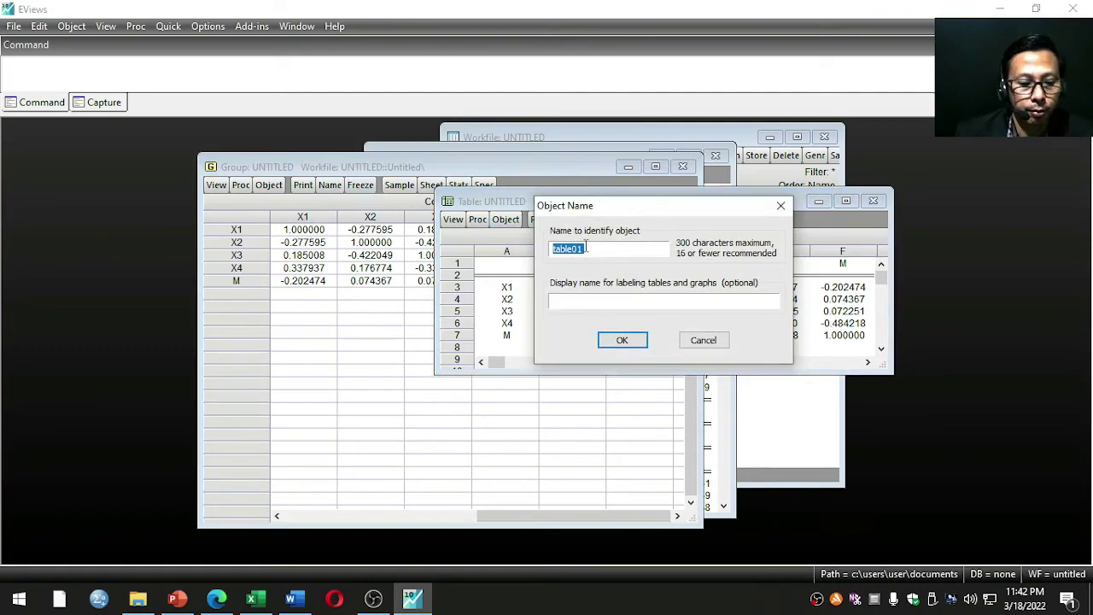
text(uji_multikolinear)
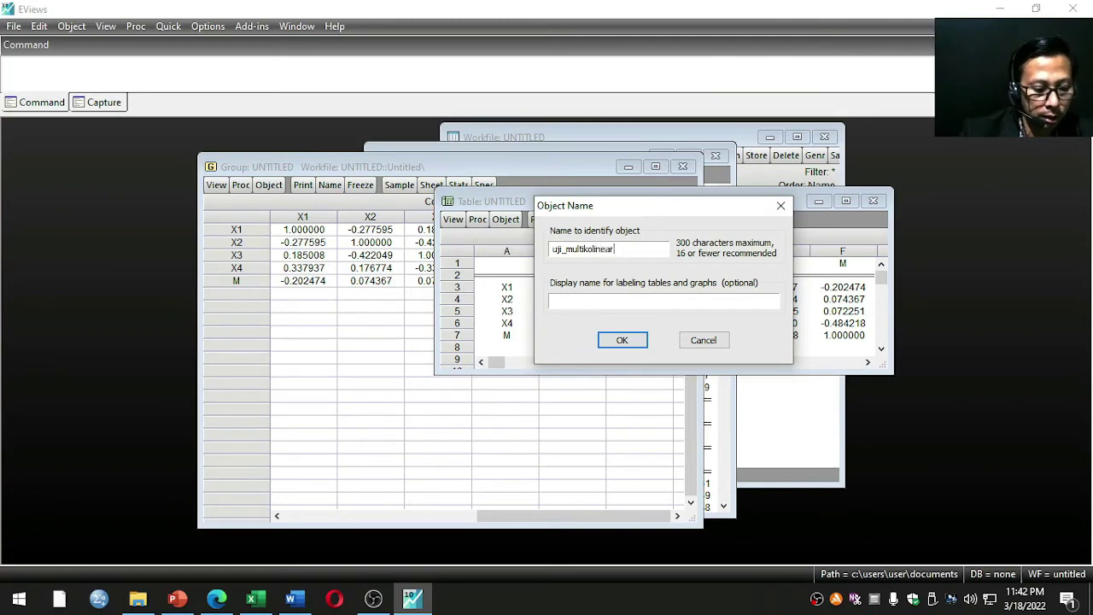
text(itas)
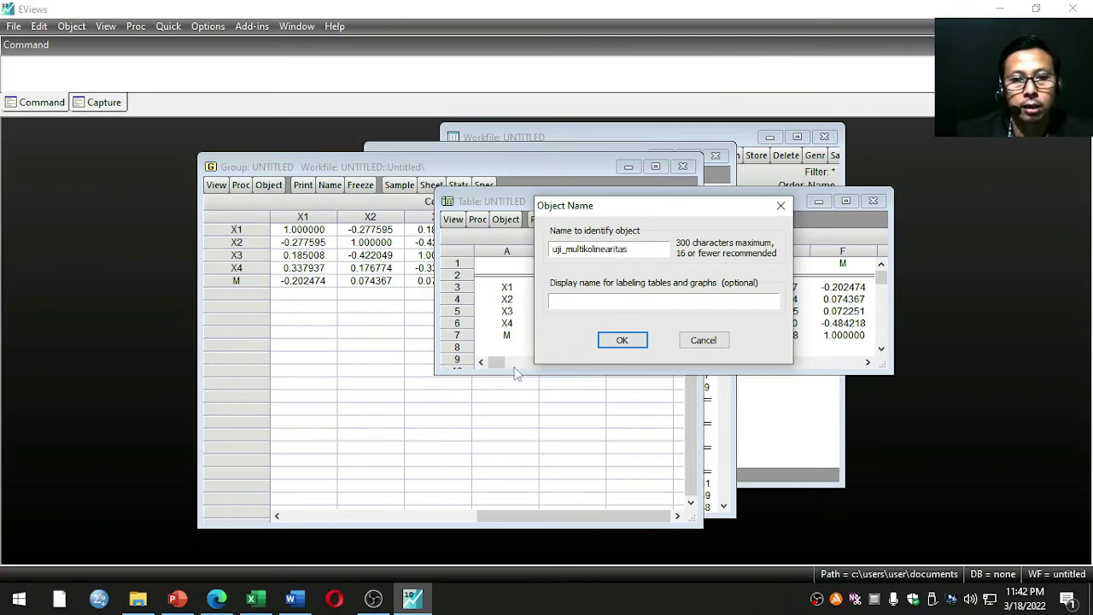
click(622, 340)
Step: Copy the frozen correlation table, from its header row through row M, with numbers as displayed
drag(595, 373, 595, 423)
click(467, 254)
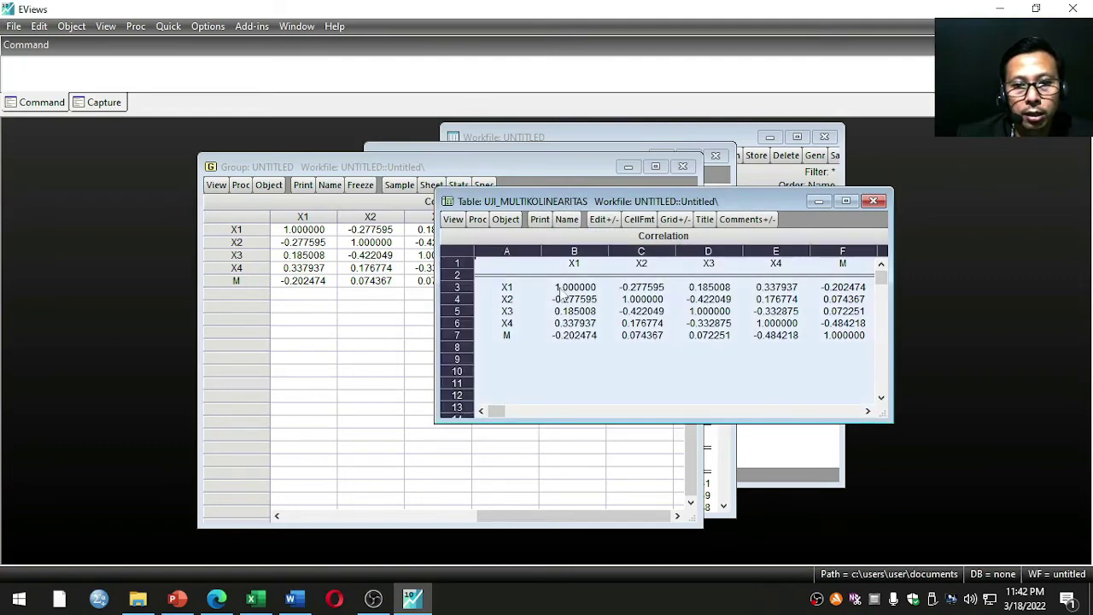
click(467, 254)
drag(483, 267, 995, 335)
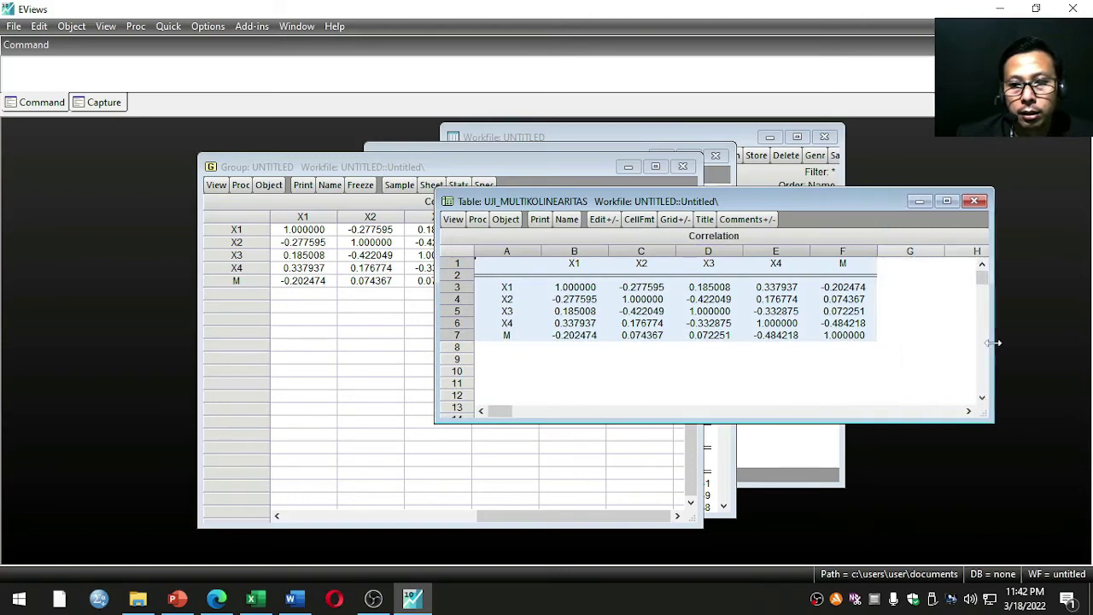
right_click(764, 300)
click(788, 307)
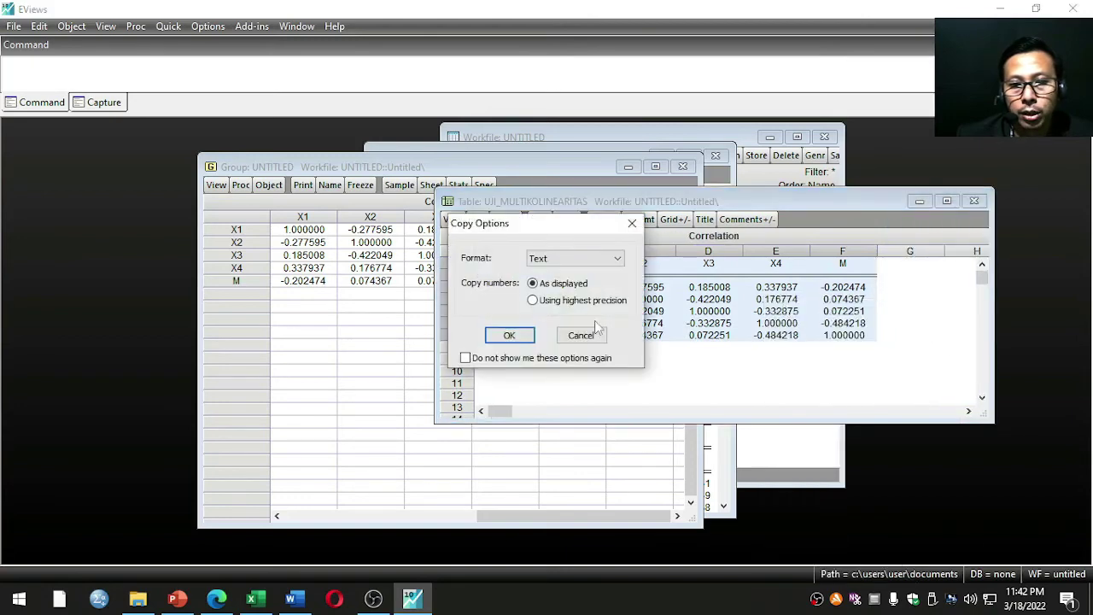
click(506, 335)
Step: Switch to Word and paste the correlation table as a picture below the Uji Multikolinearitas criterion
click(295, 598)
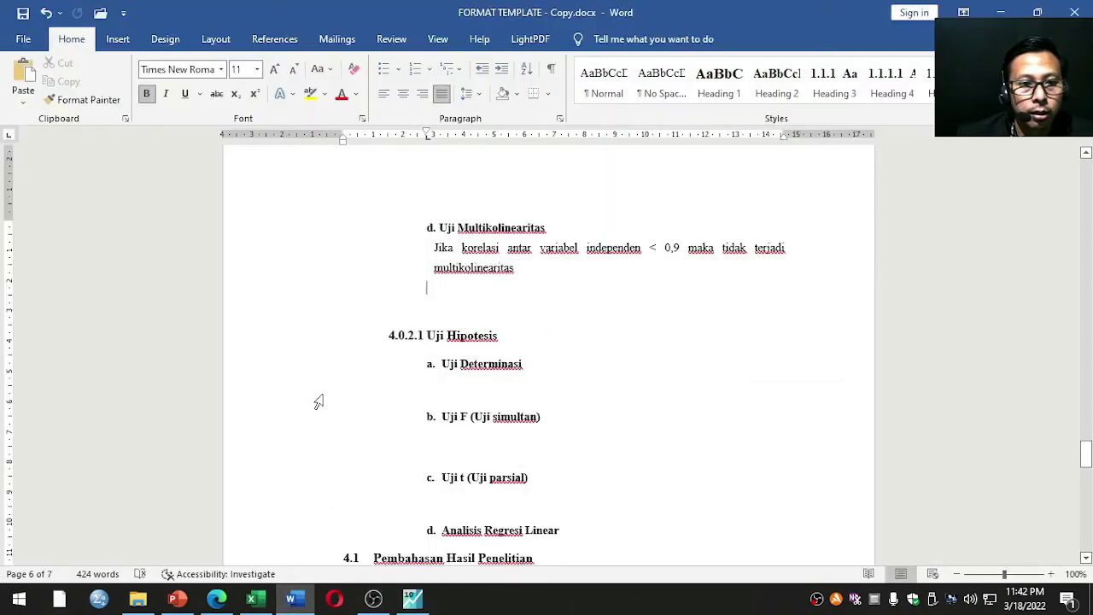
click(446, 299)
right_click(436, 298)
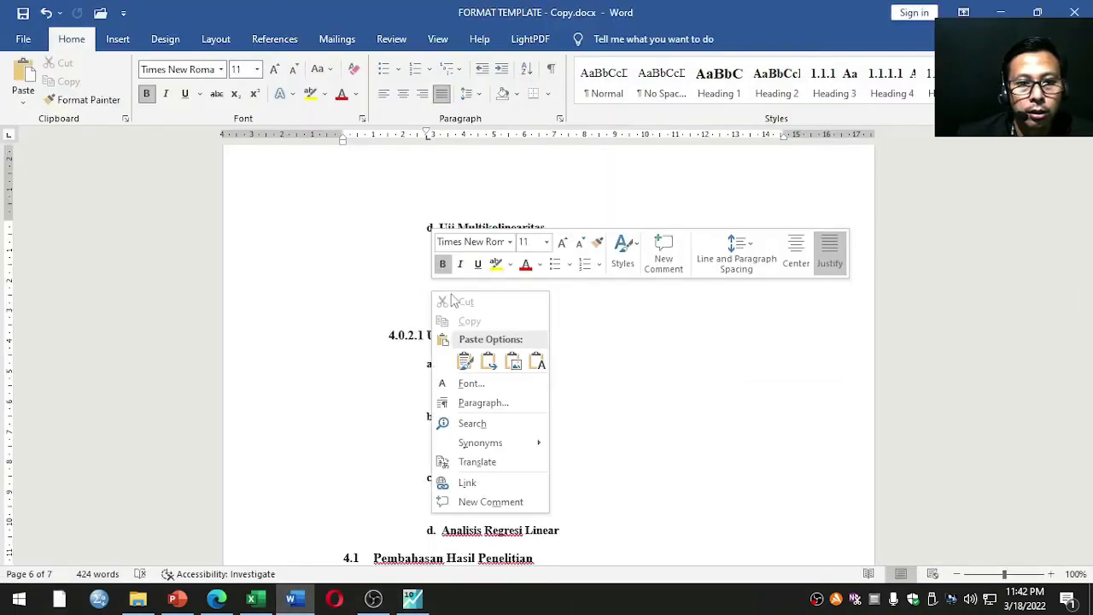
click(515, 361)
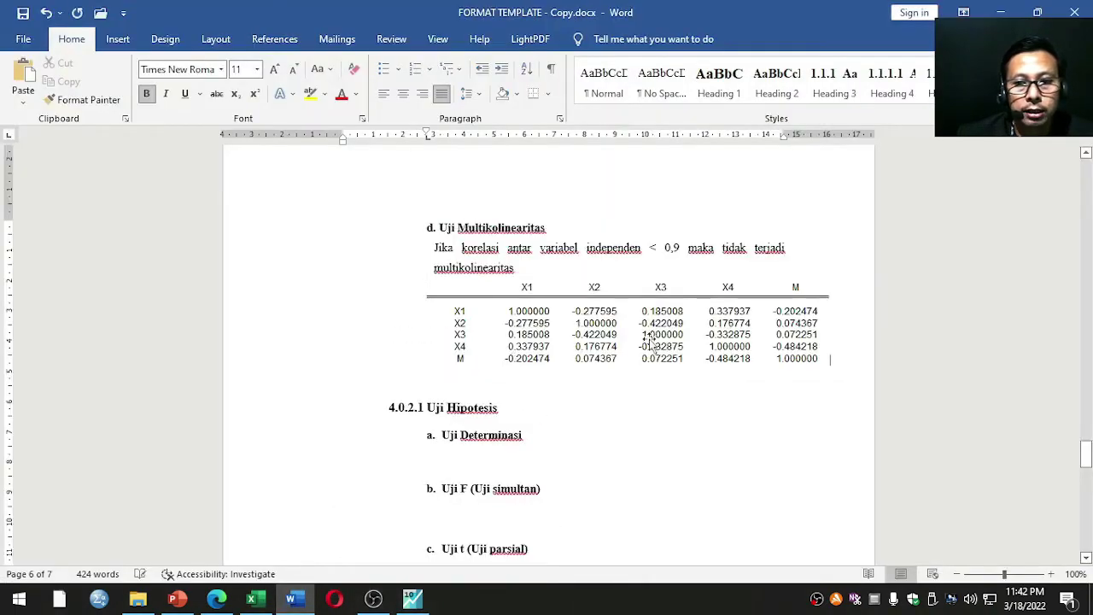
Step: Resize the pasted correlation picture so that it extends slightly past the right text margin
click(650, 343)
drag(831, 366, 779, 354)
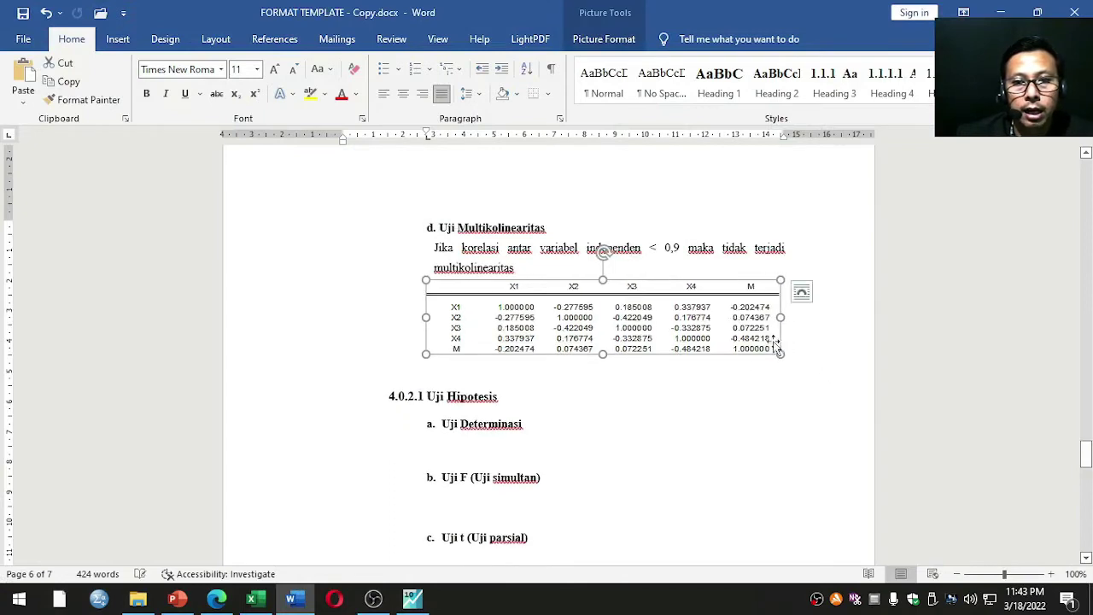
click(749, 380)
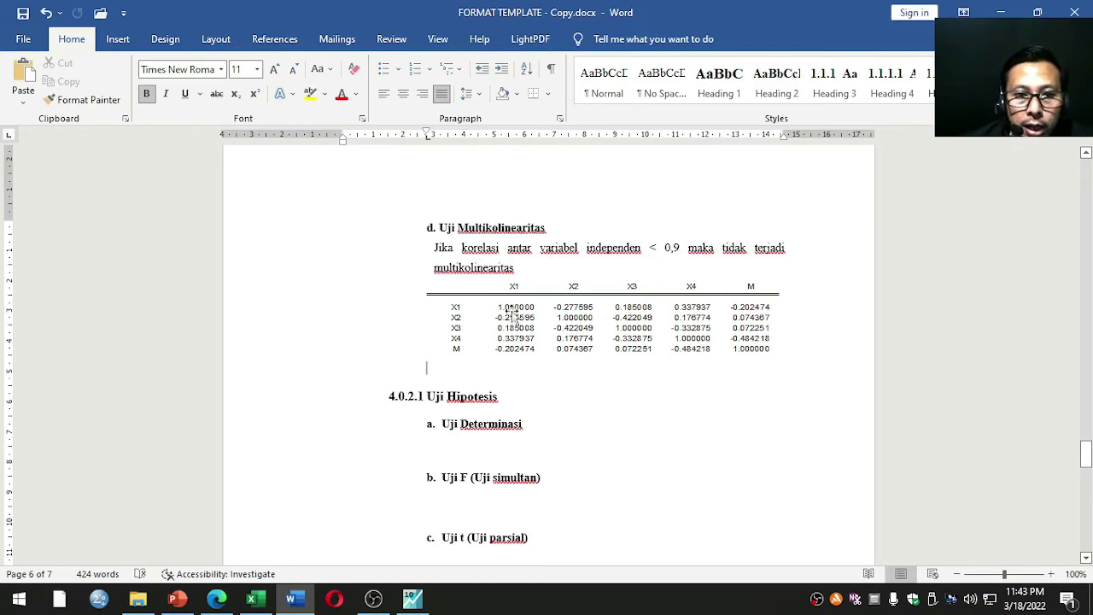
click(731, 351)
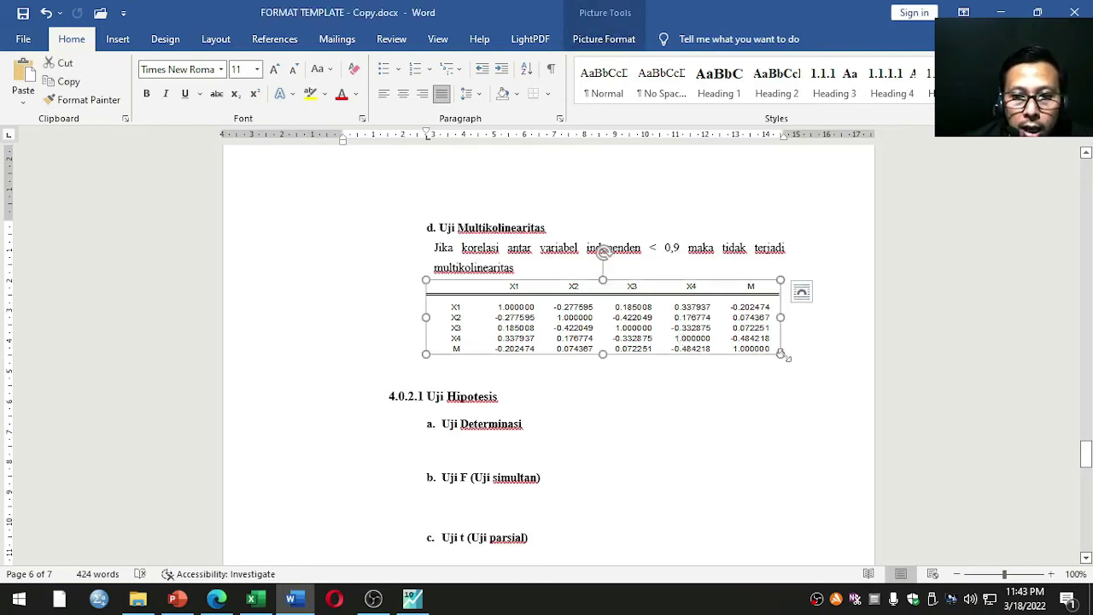
mouse_move(783, 354)
mouse_down()
mouse_move(800, 373)
mouse_move(782, 360)
mouse_up()
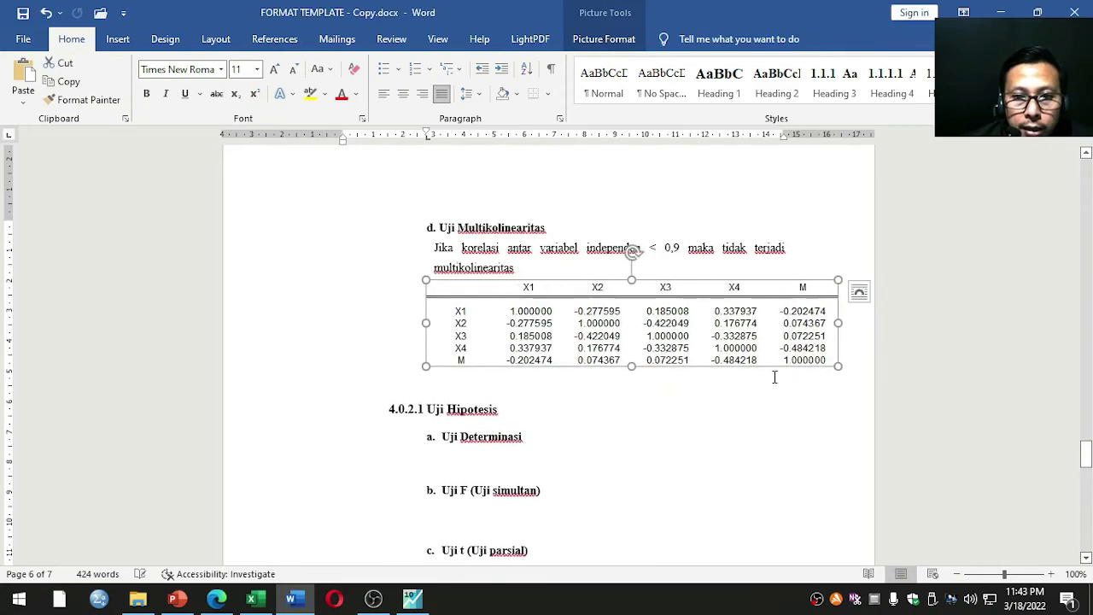
click(773, 376)
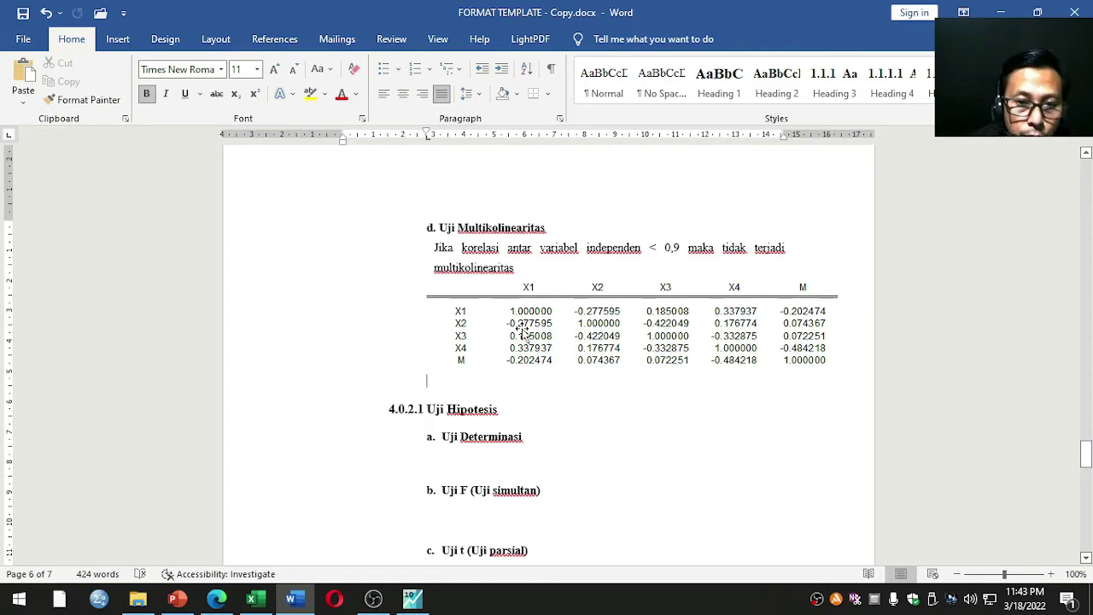
Step: Replace the "Uji Hipotesis" heading text with "MRA Pada vriabel X1"
scroll(524, 333, down, 1)
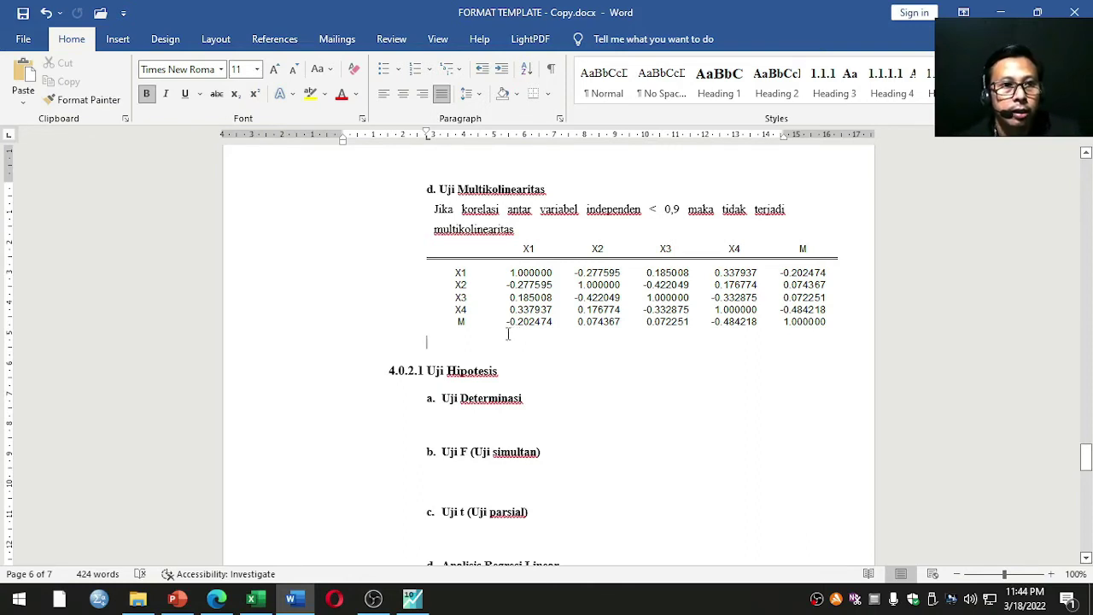
triple_click(504, 370)
text(MRA)
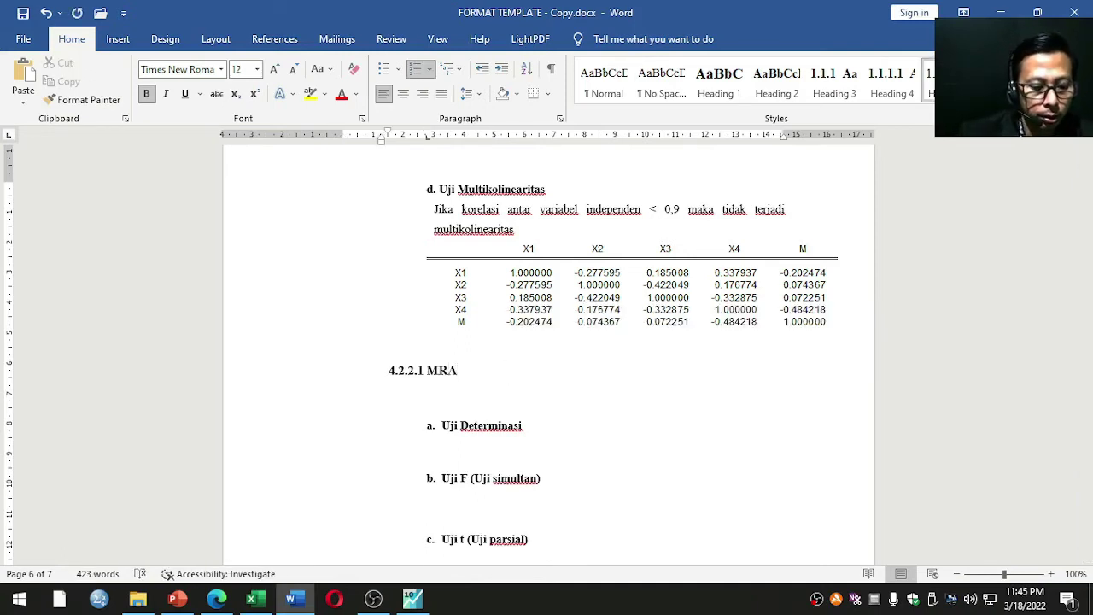
text( ()
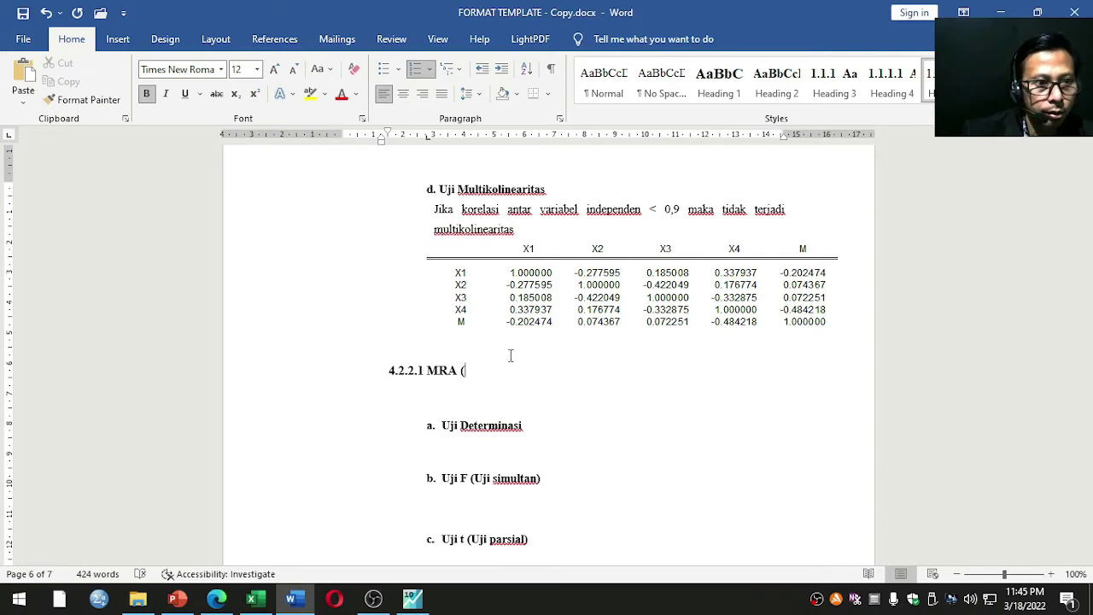
text(Pada va)
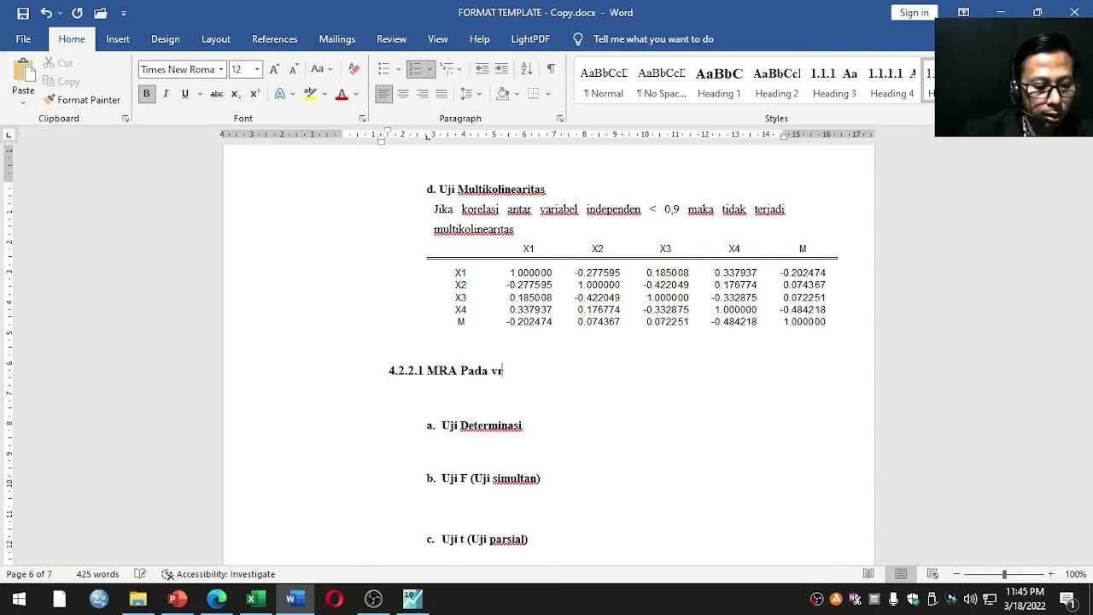
text(iabel )
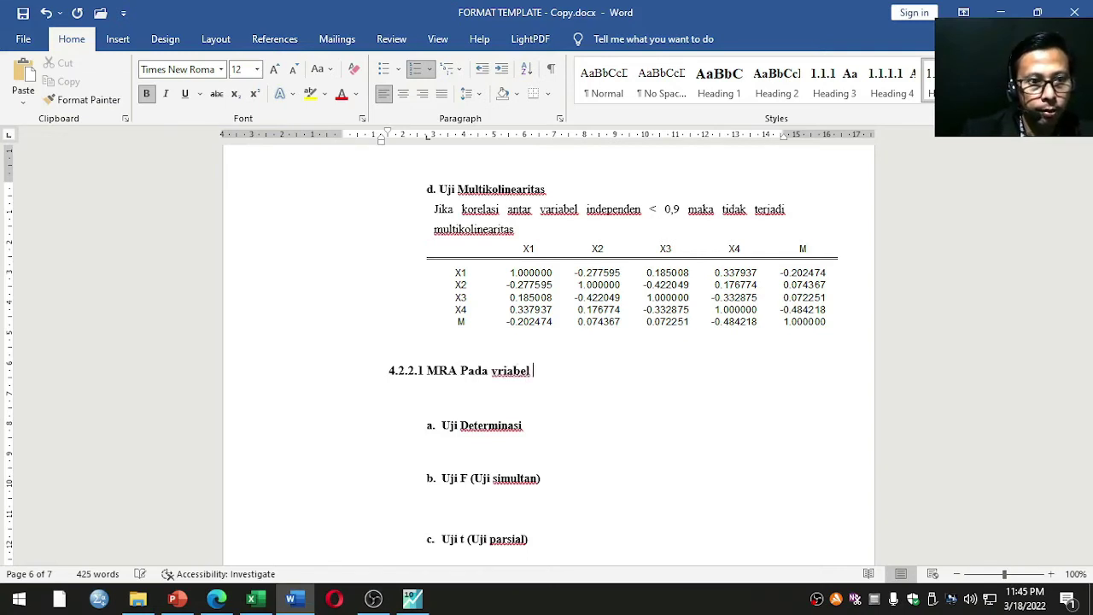
text(X1)
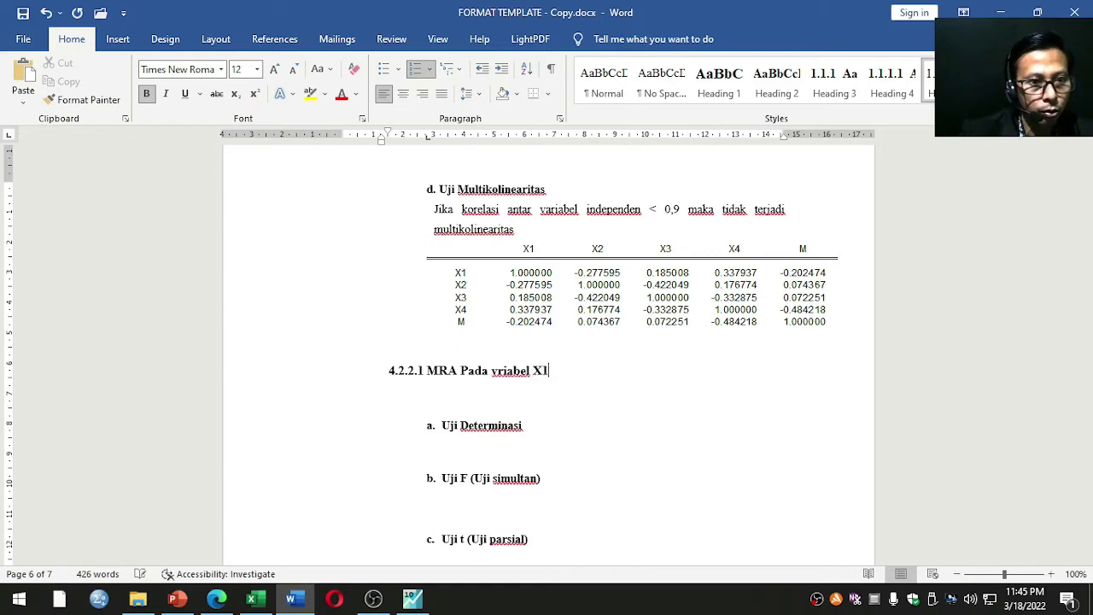
Step: Complete the section 4.2.2.1 heading by adding "(Size) terhadap variabel Y" after X1
text( (S)
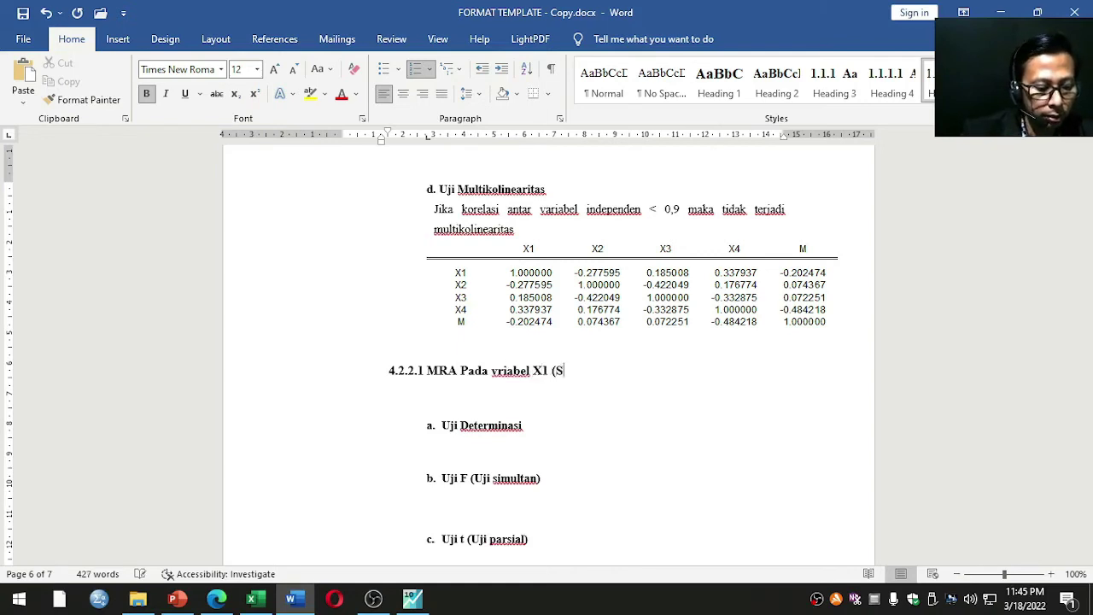
text(i)
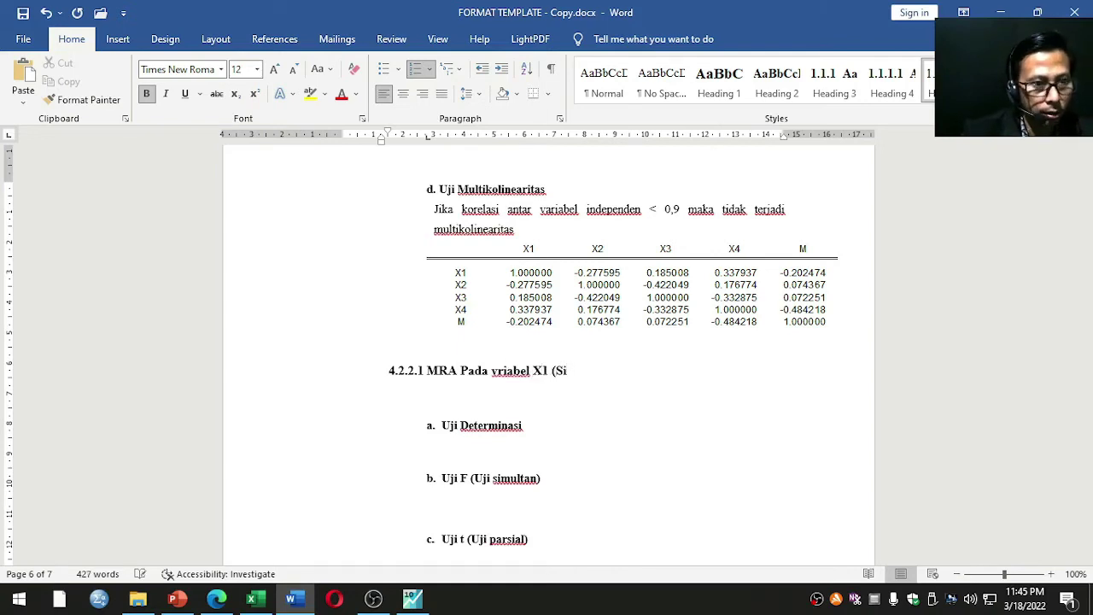
text(xe) terhadap variabel Y)
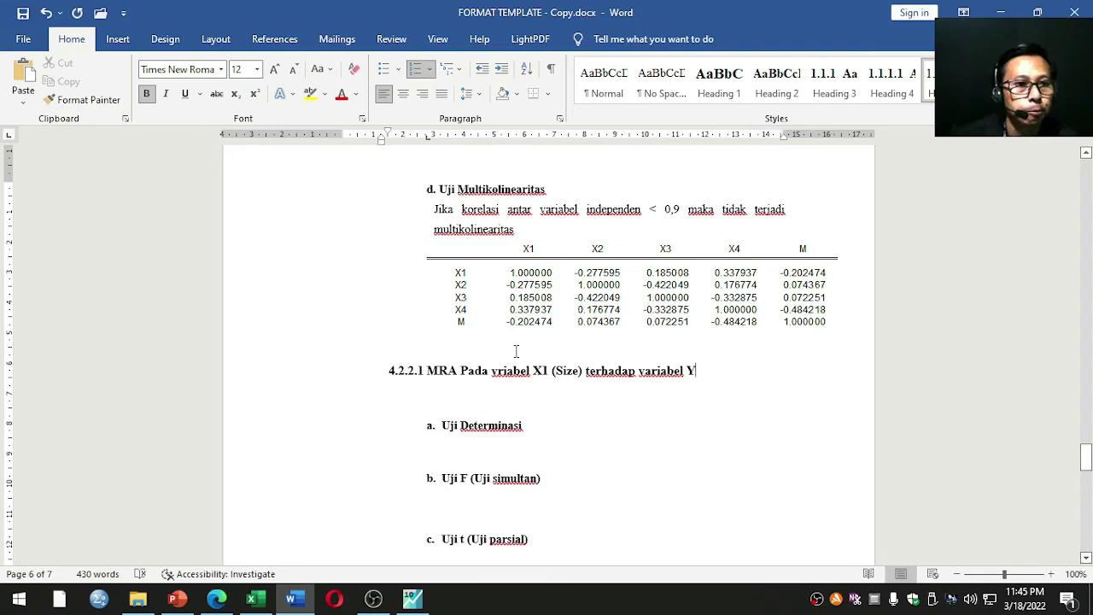
Step: Copy the equation Y = a + b1.X1 from the PowerPoint slide into Word as numbered item 1 below the MRA heading
click(485, 391)
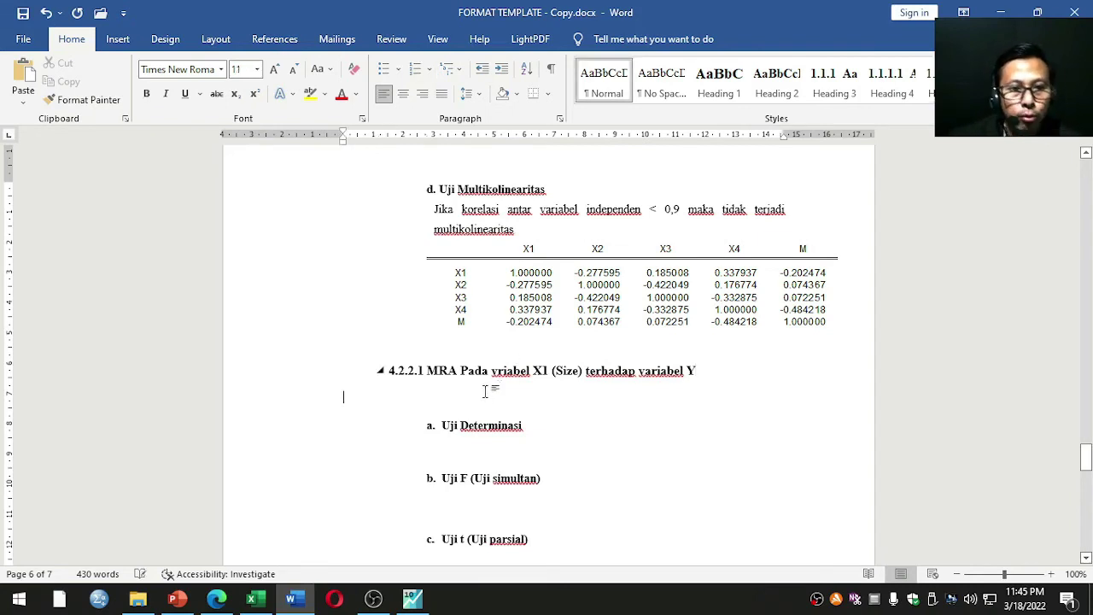
key(ctrl+v)
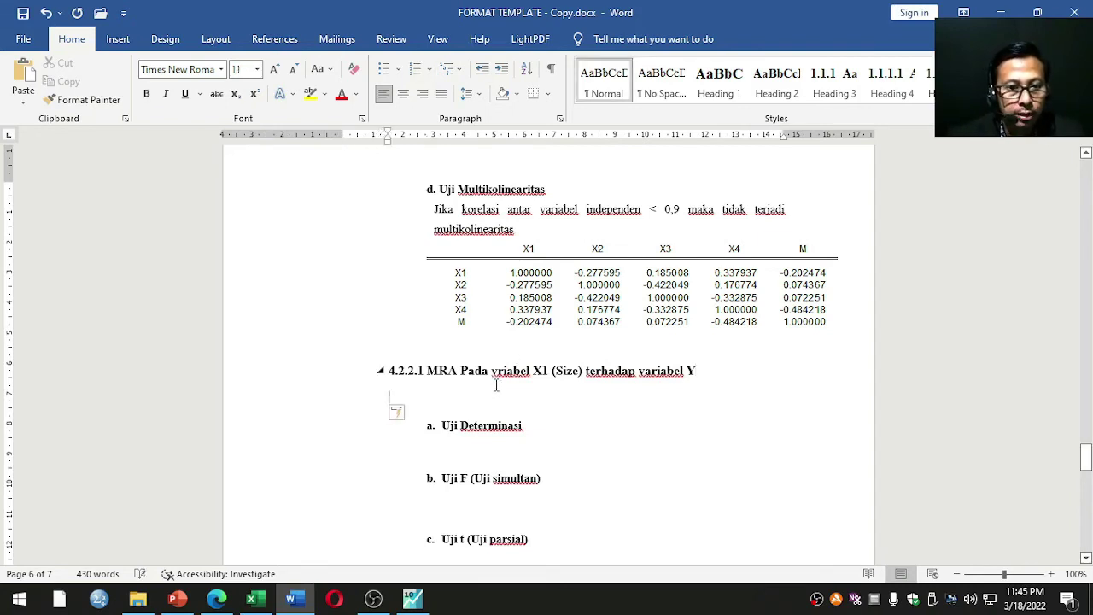
key(alt+Tab)
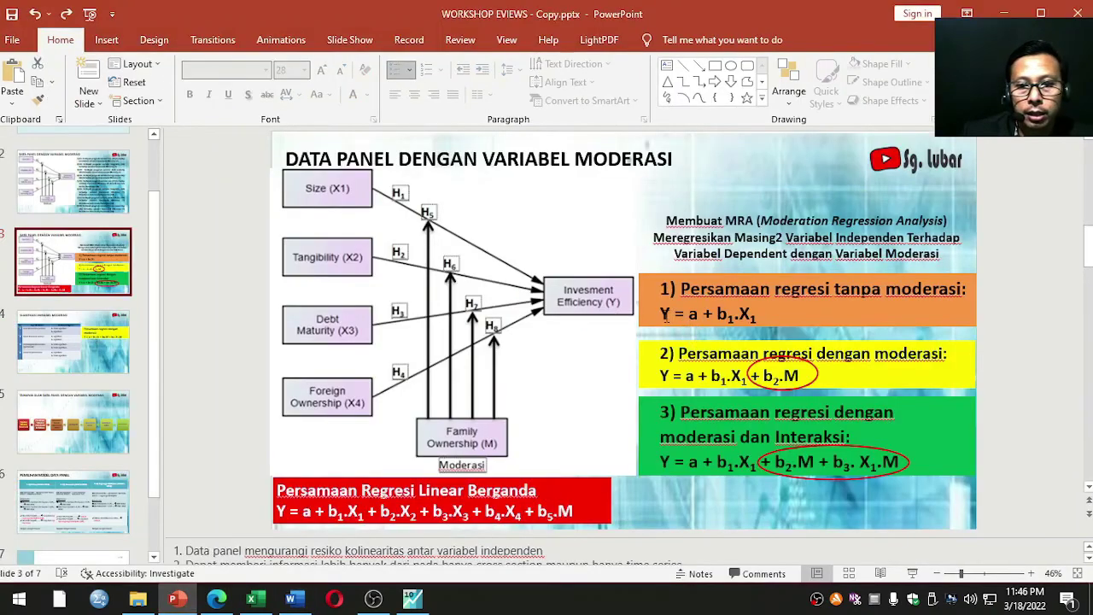
drag(659, 314, 758, 314)
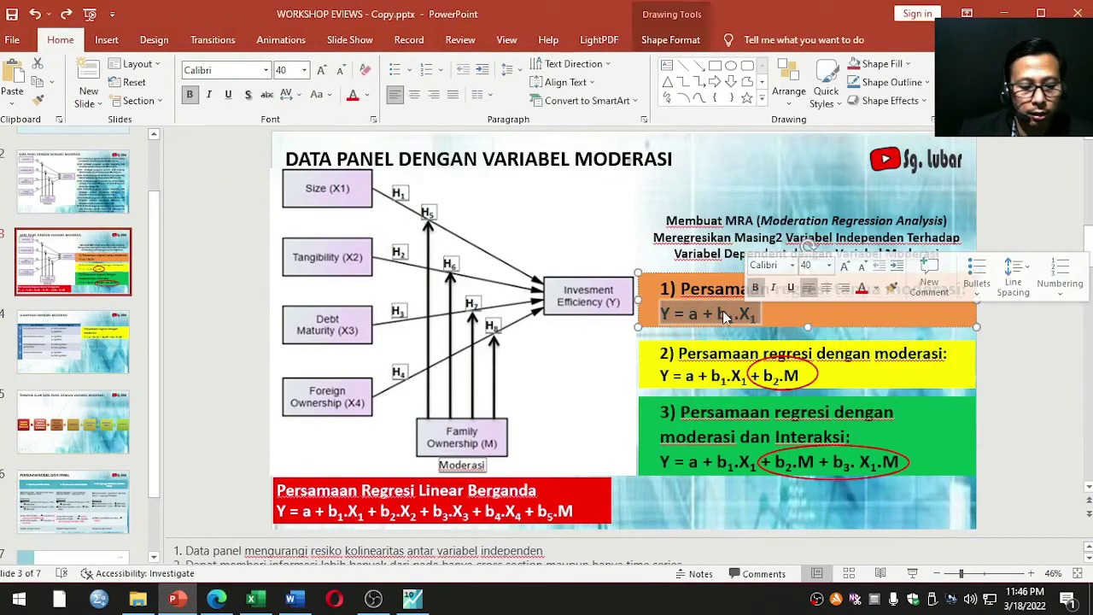
click(291, 598)
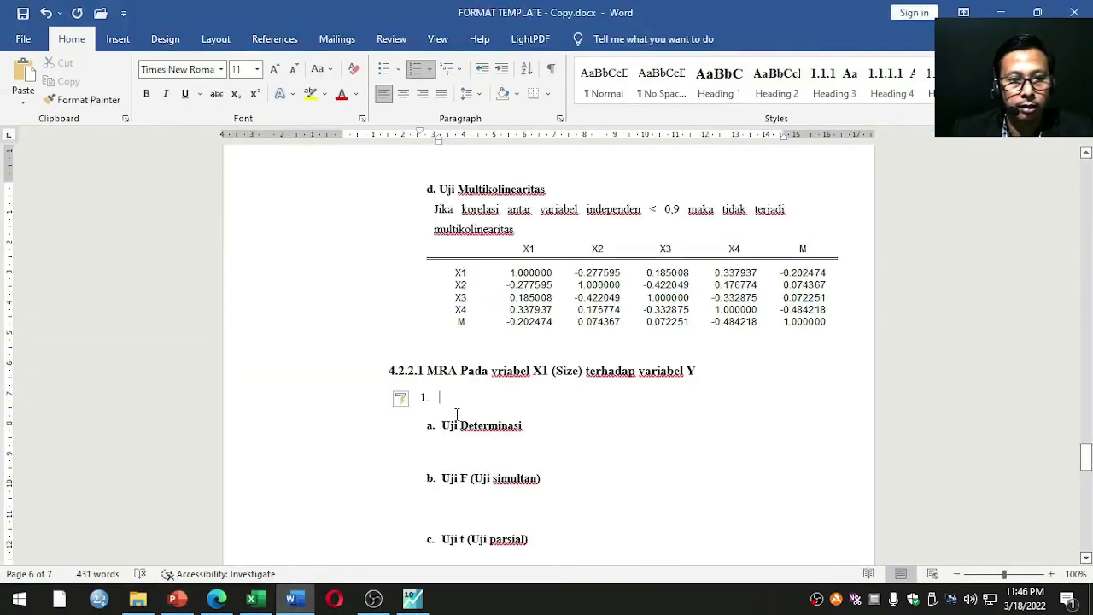
key(ctrl+v)
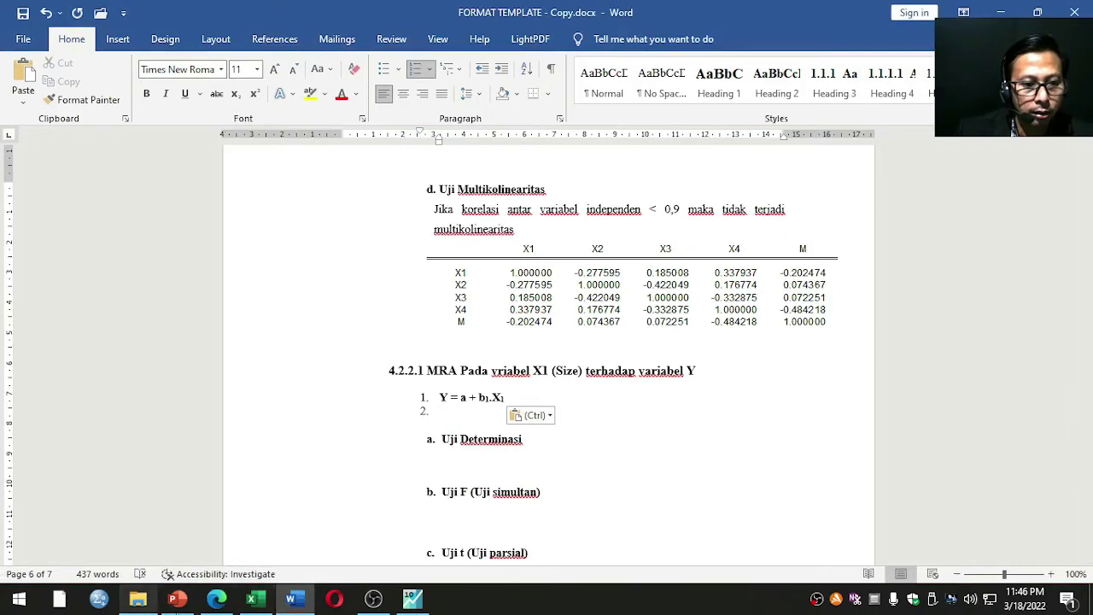
Step: Copy the moderation equation Y = a + b1.X1 + b2.M from the PowerPoint slide into Word as numbered item 2
click(177, 598)
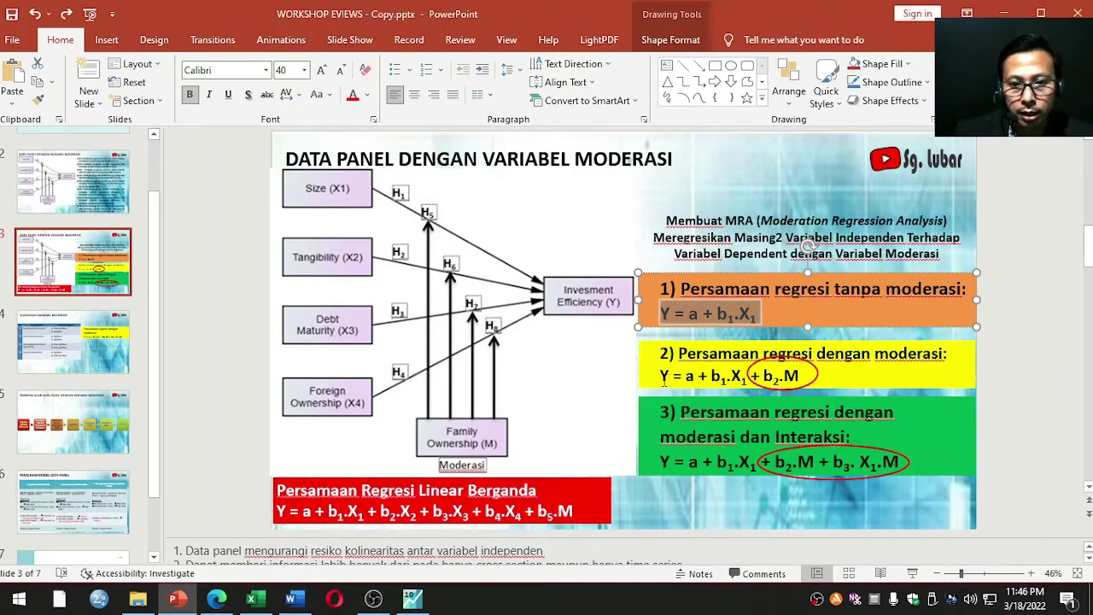
drag(664, 378, 800, 378)
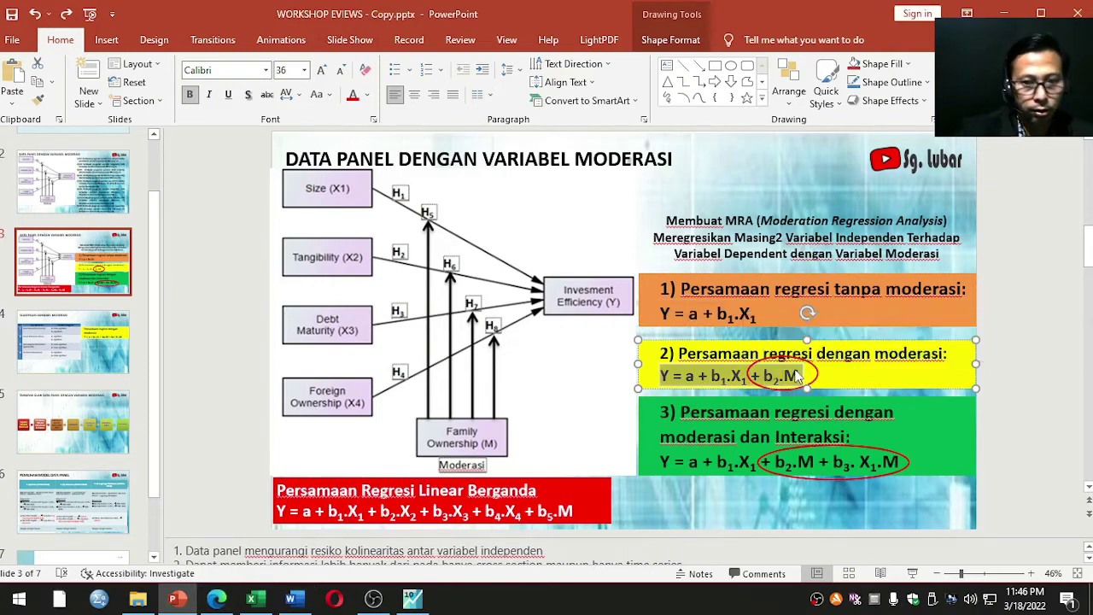
click(290, 599)
key(ctrl+v)
key(Return)
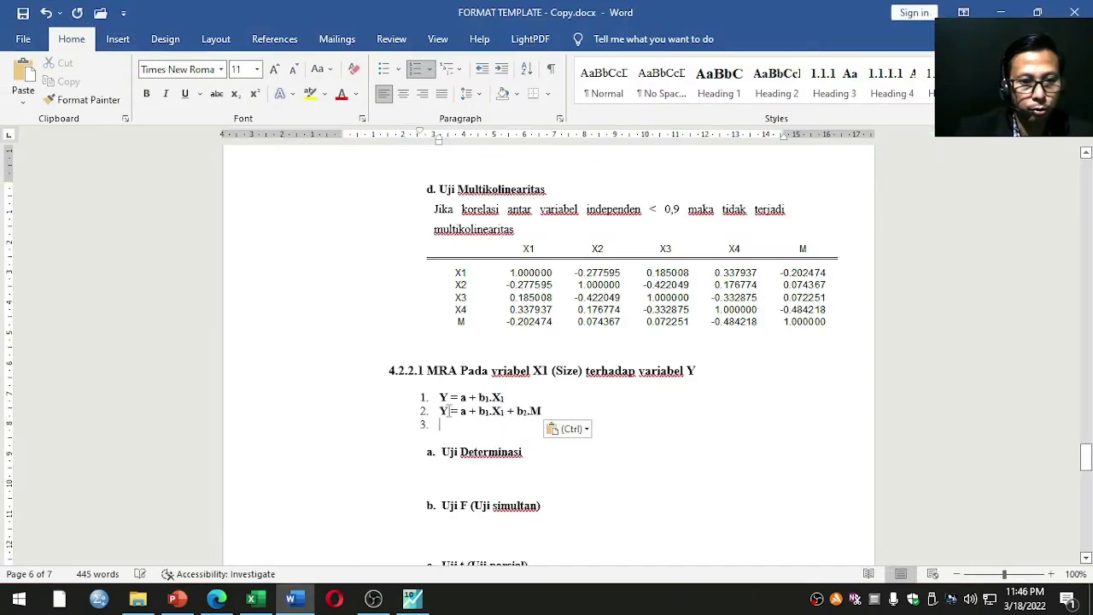
Step: Copy the interaction equation Y = a + b1.X1 + b2.M + b3.X1.M from PowerPoint into Word as item 3, and remove the empty item 4
click(177, 598)
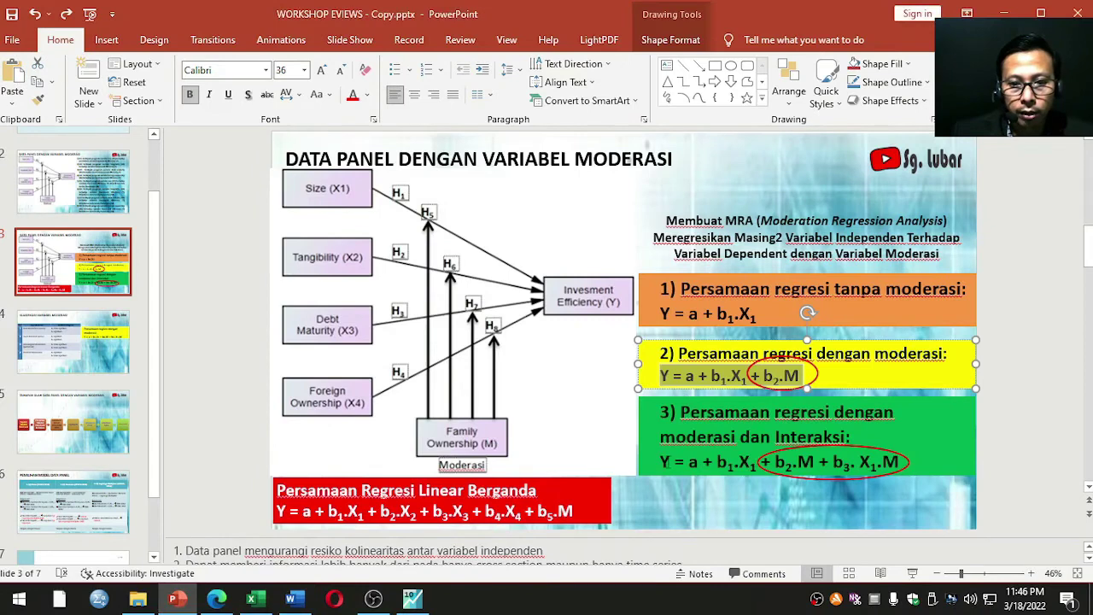
drag(662, 461, 912, 466)
key(ctrl+c)
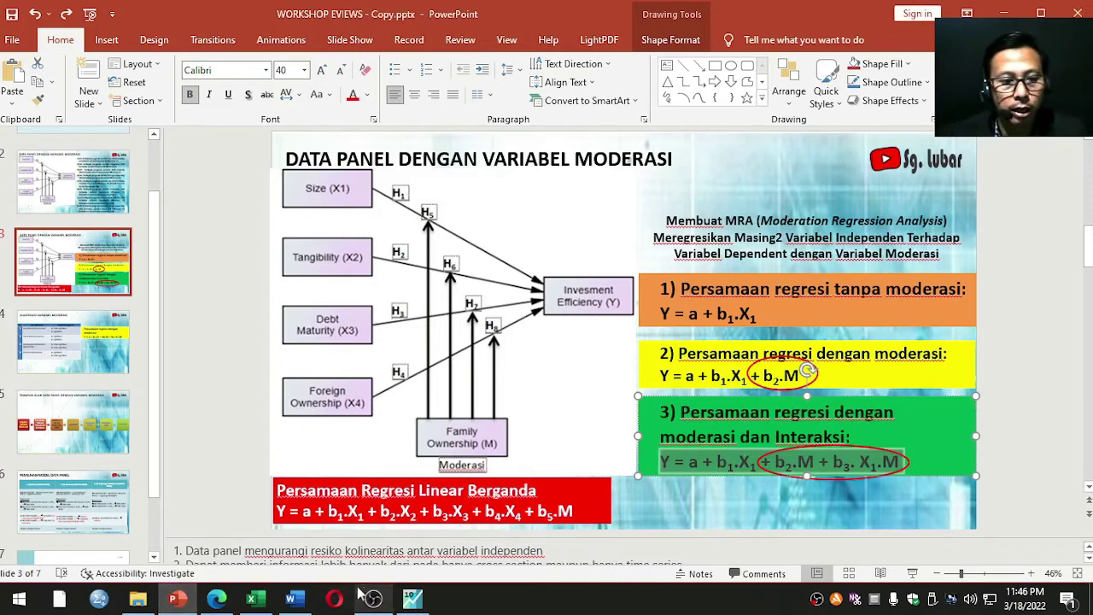
click(291, 598)
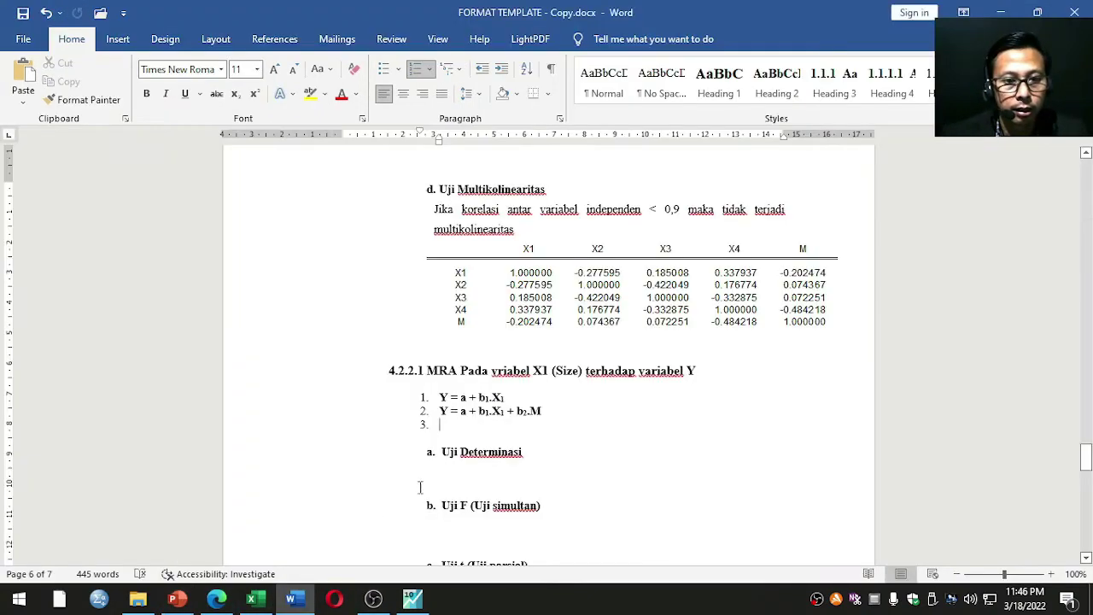
key(ctrl+v)
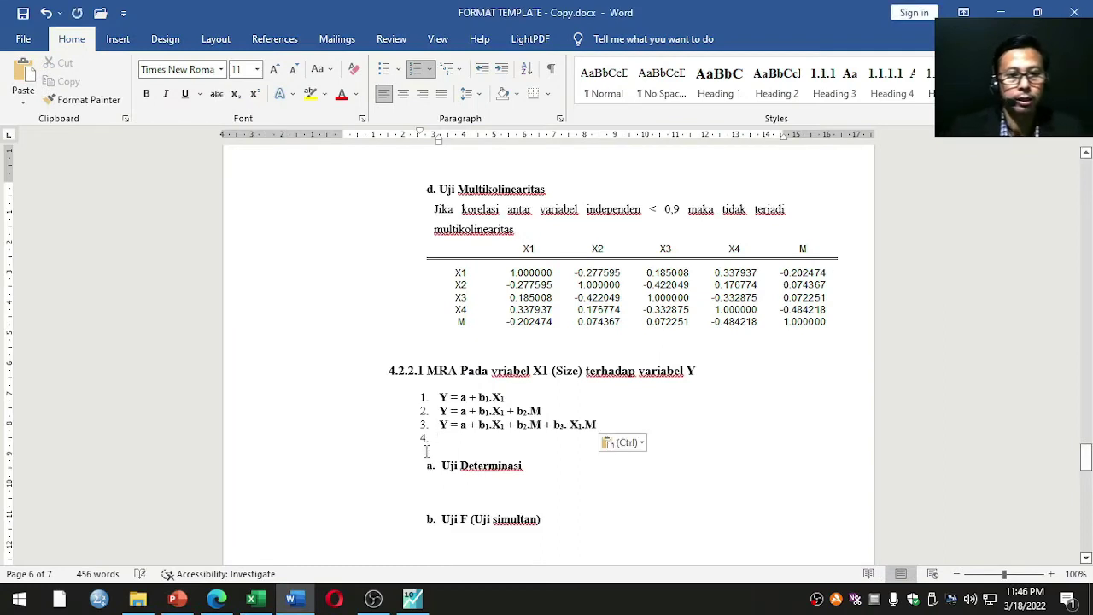
key(BackSpace)
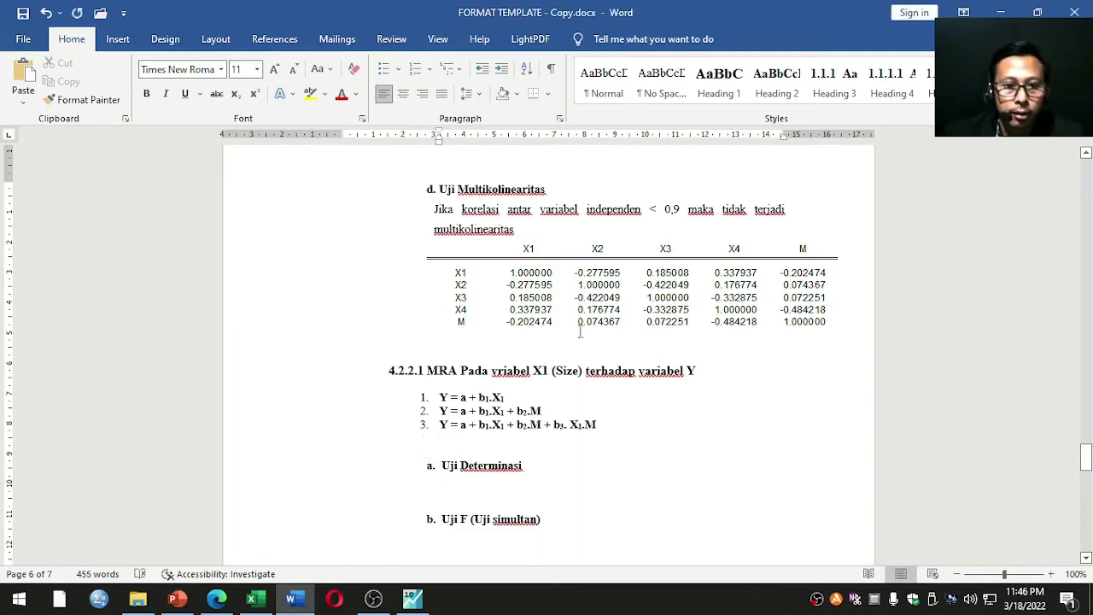
Step: Insert several unnumbered blank lines between the first and second equations
click(521, 397)
key(Return)
key(Return)
key(Return)
key(Return)
key(Return)
key(Return)
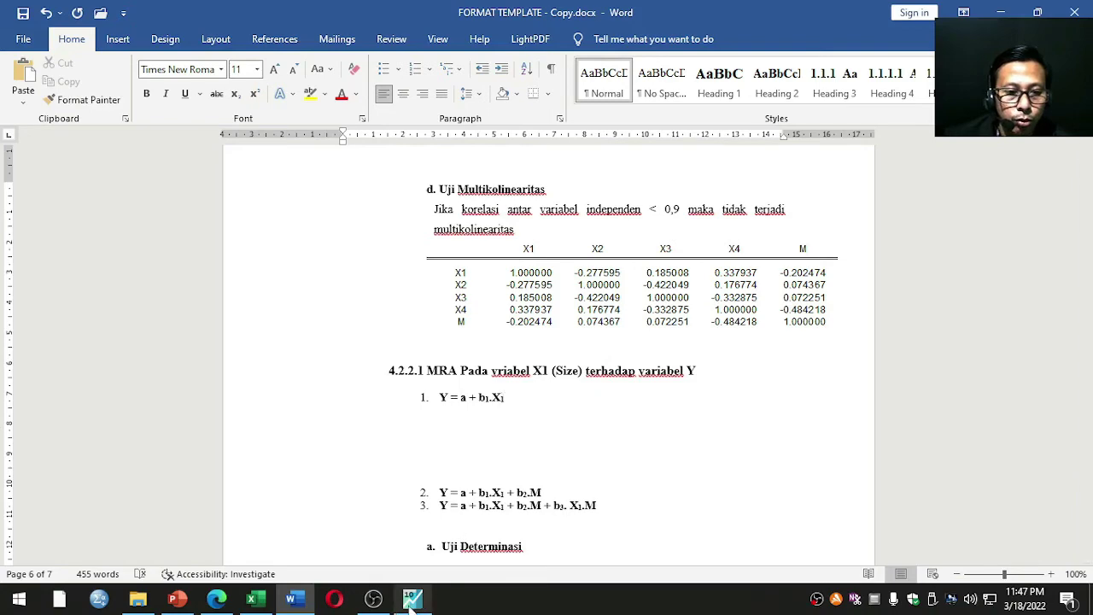
Step: Switch to EViews, close the correlation table and group windows, and bring the MODEL_FEM equation into view
click(412, 529)
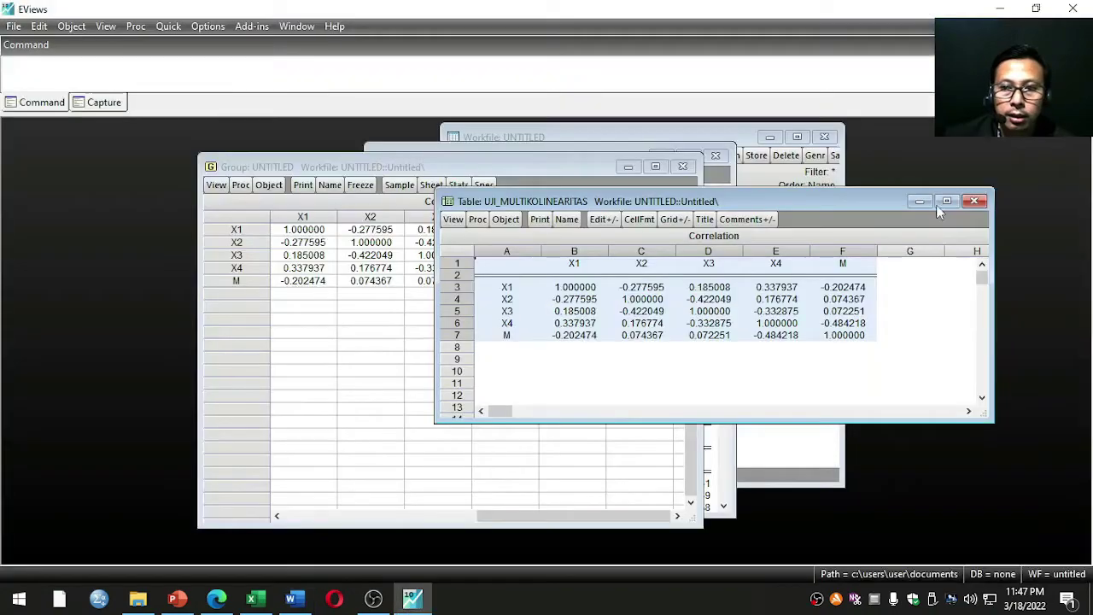
click(979, 203)
click(688, 170)
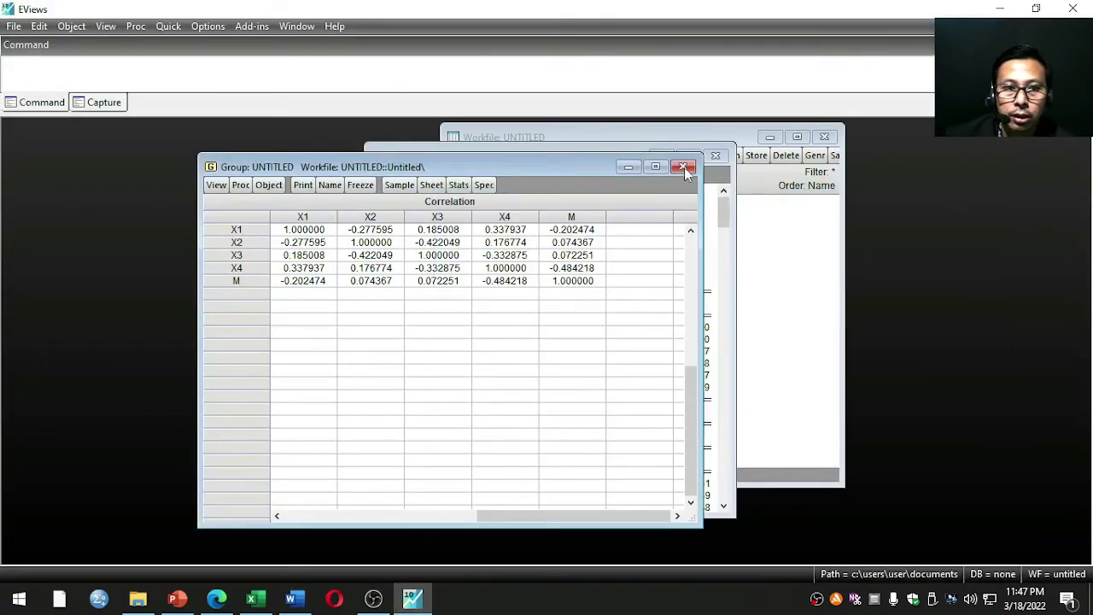
click(508, 328)
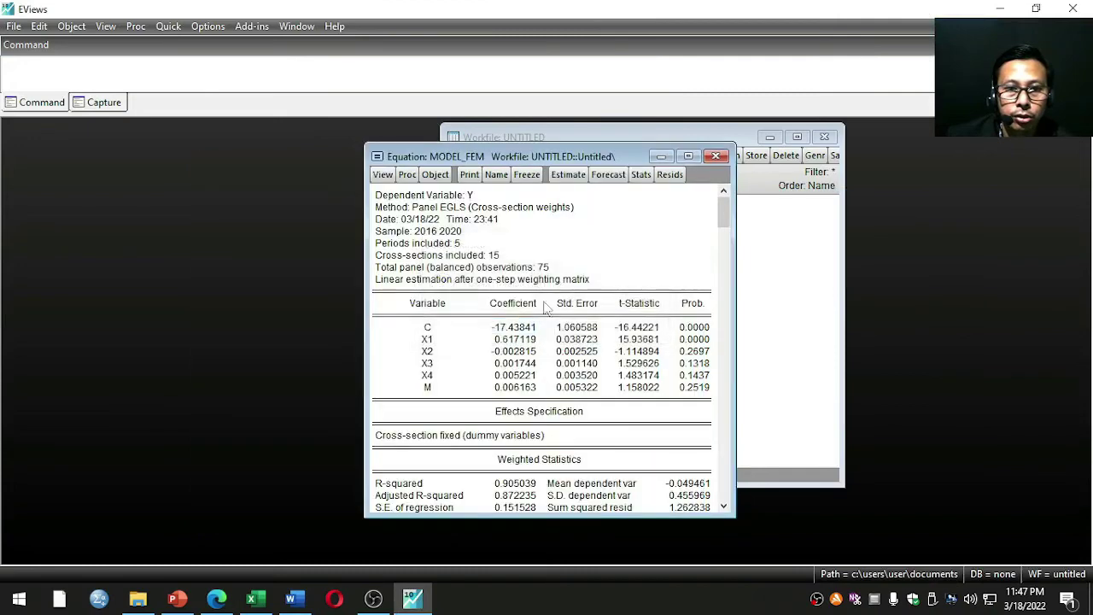
drag(632, 158, 606, 171)
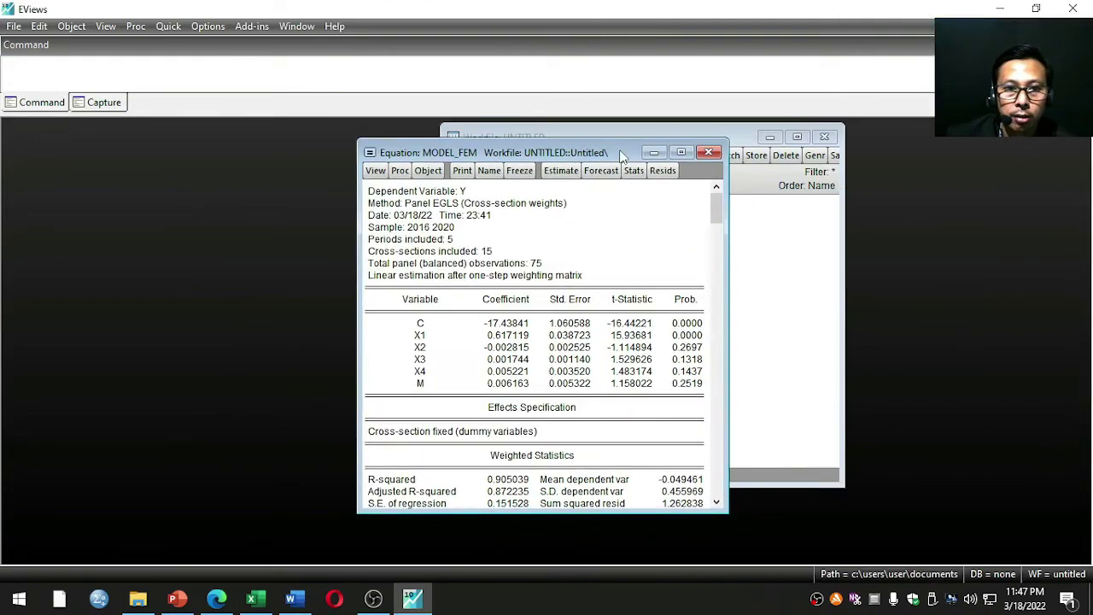
Step: Re-estimate MODEL_FEM with the specification "y c x1", keeping fixed cross-section effects and cross-section GLS weights
click(559, 171)
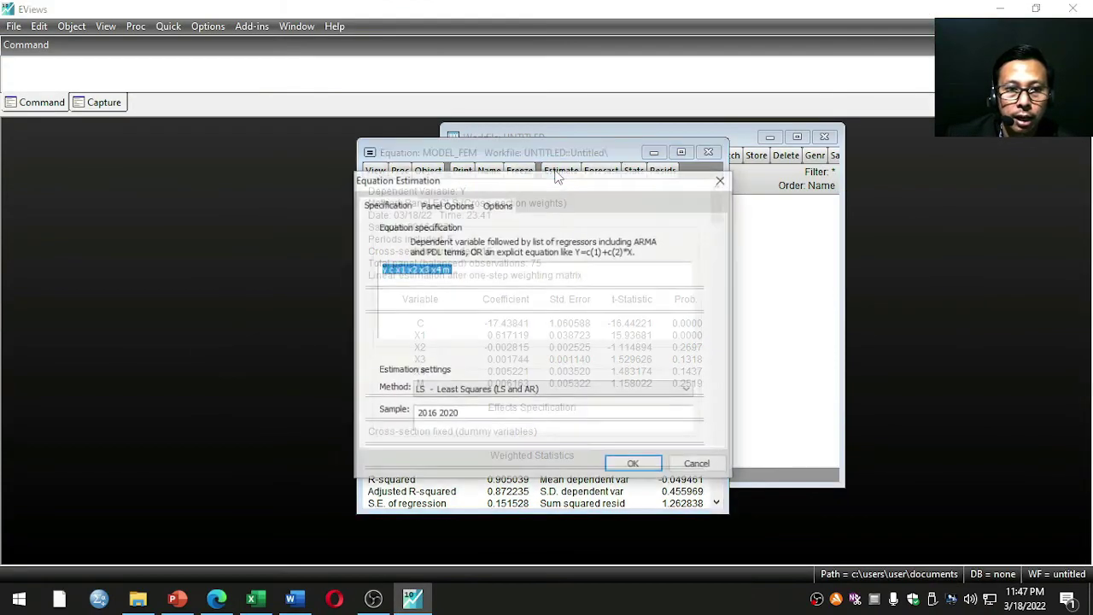
click(390, 208)
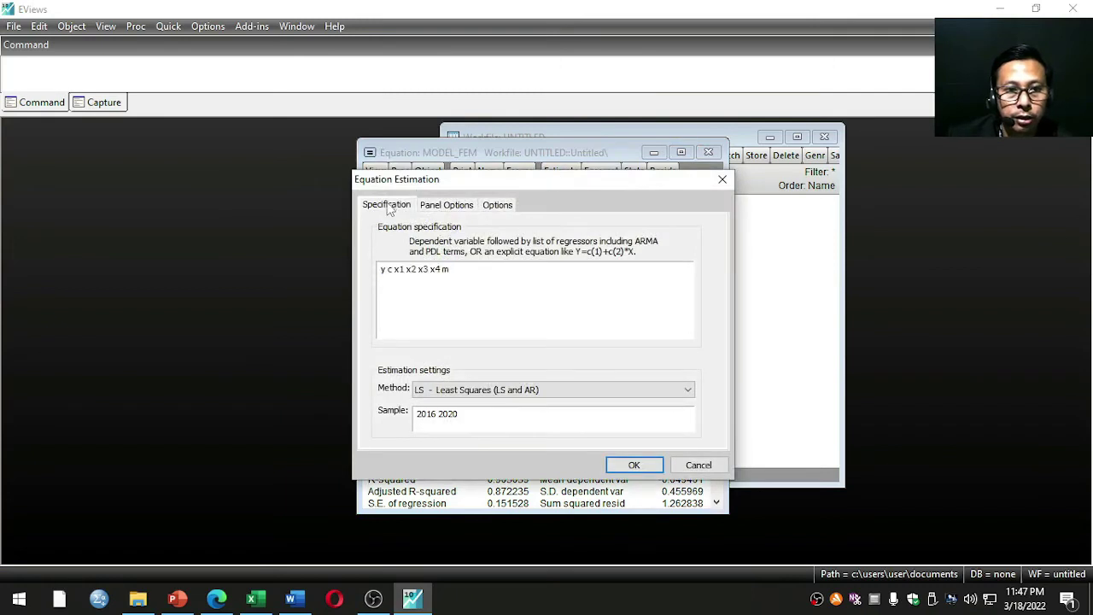
click(422, 271)
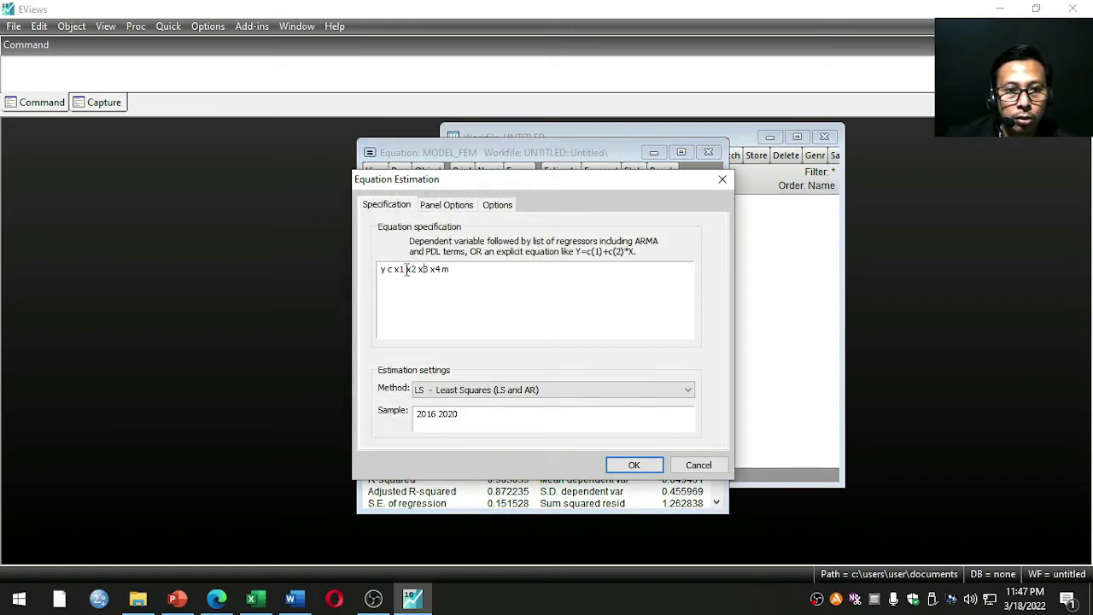
drag(408, 269, 457, 270)
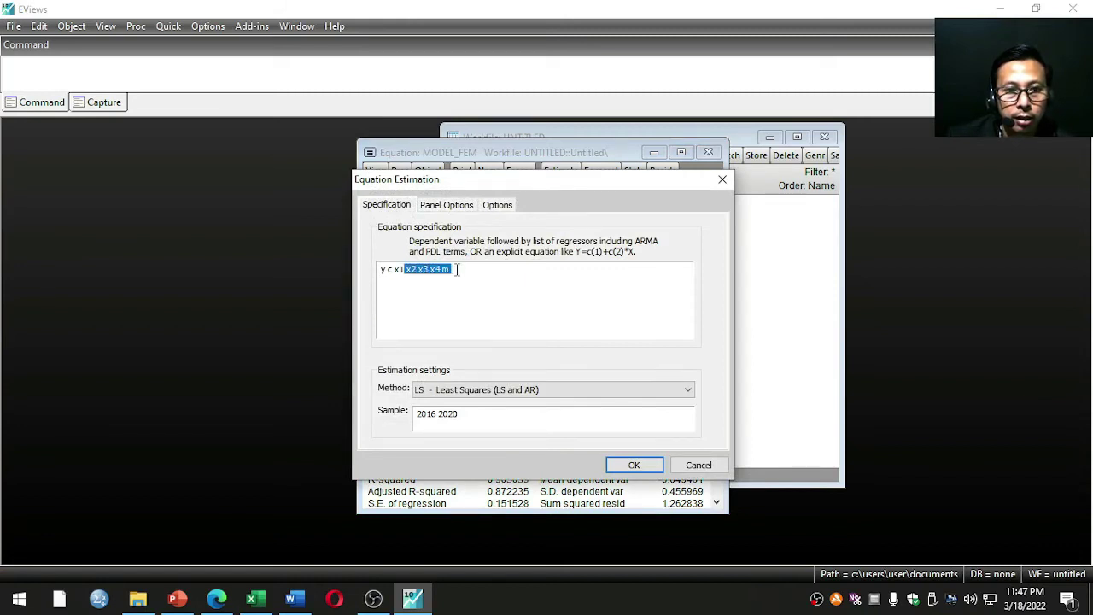
key(BackSpace)
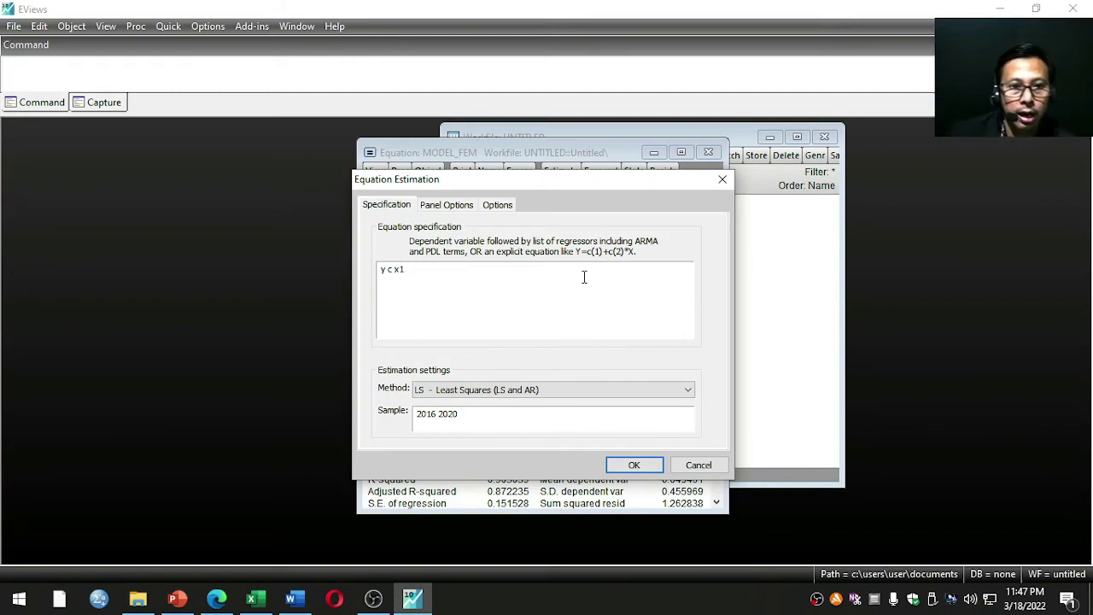
click(563, 289)
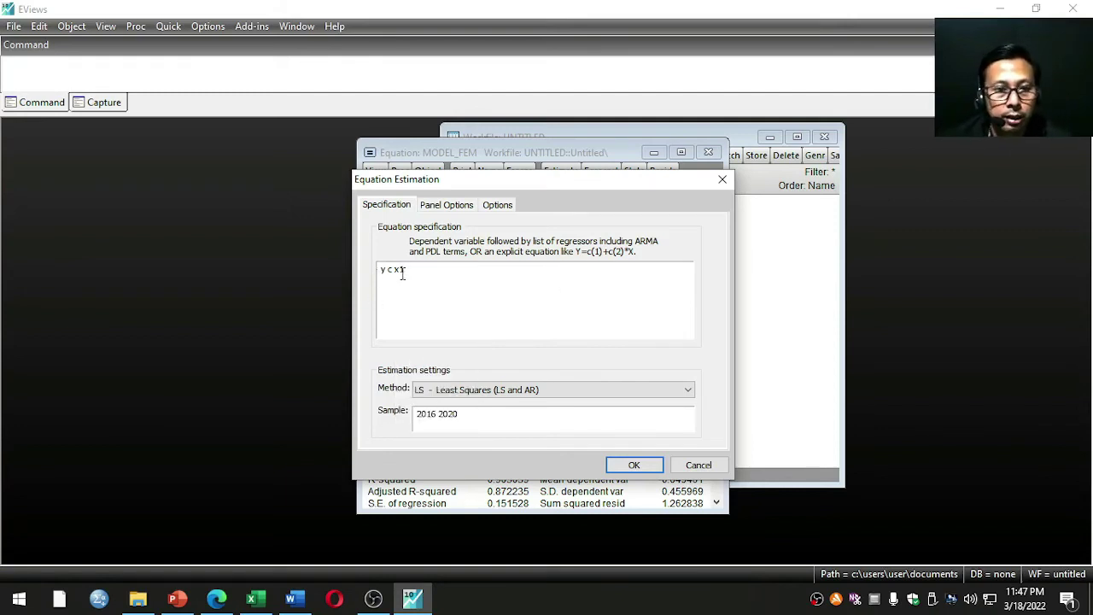
click(446, 205)
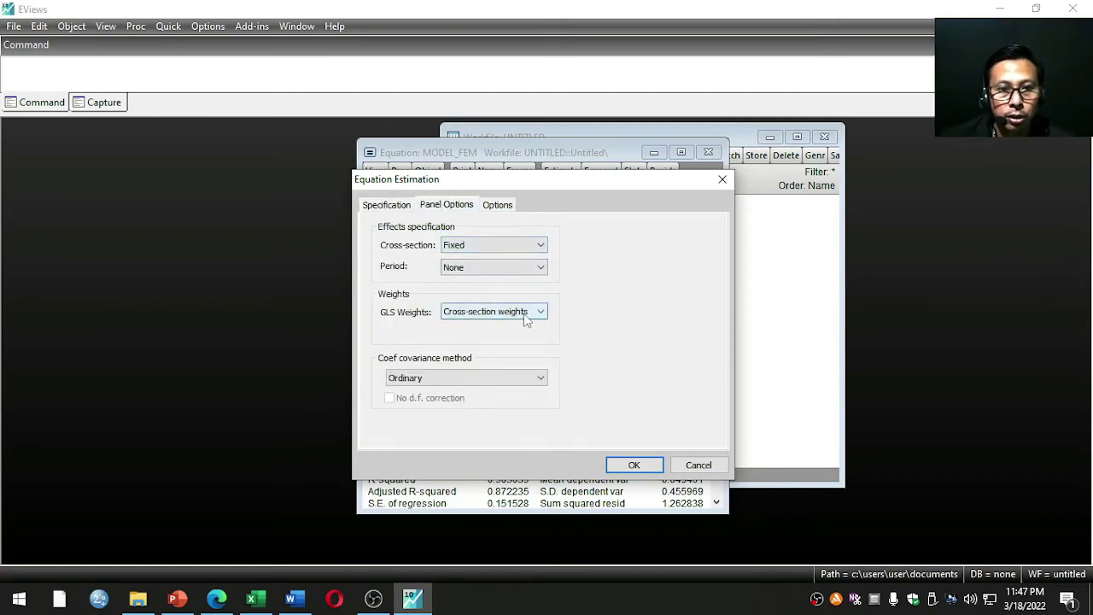
click(626, 464)
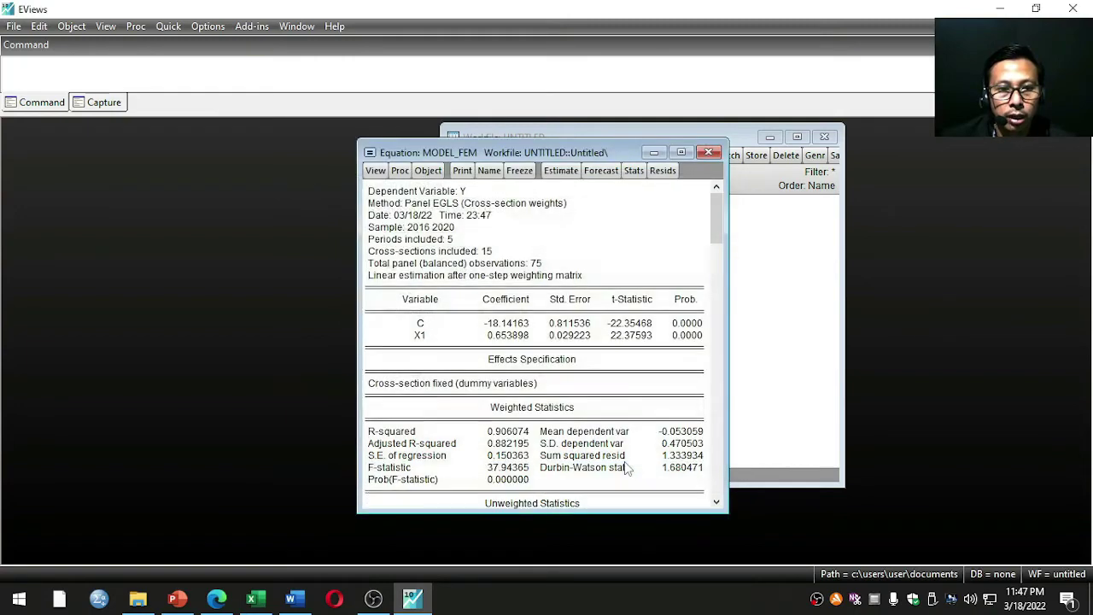
Step: Widen the equation window, copy the output from the coefficient table through the weighted statistics, and switch to Word
drag(376, 292, 705, 427)
click(622, 356)
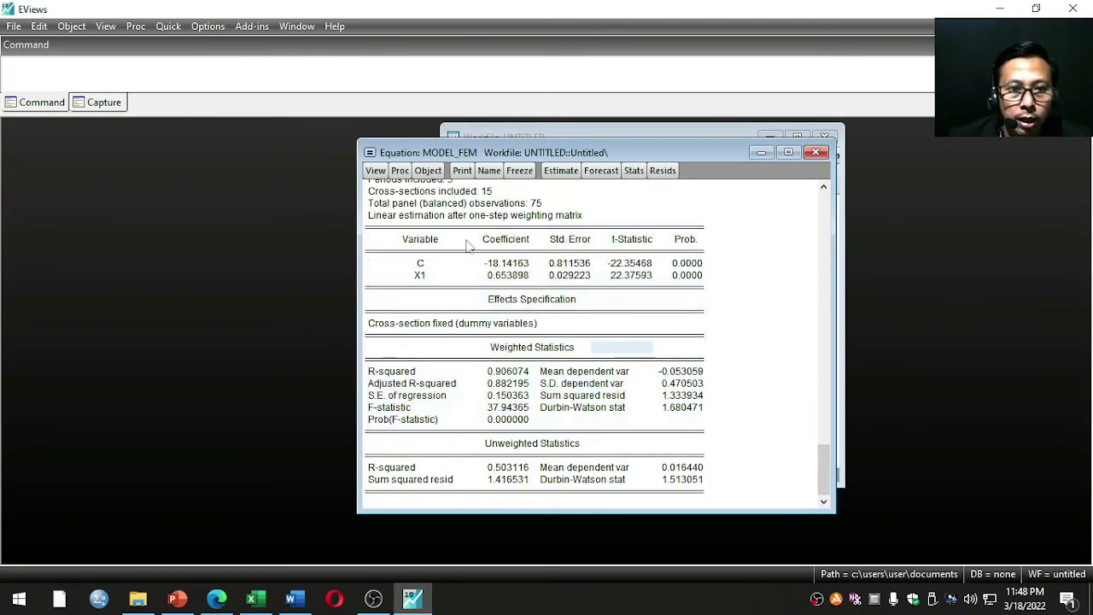
drag(381, 228, 707, 438)
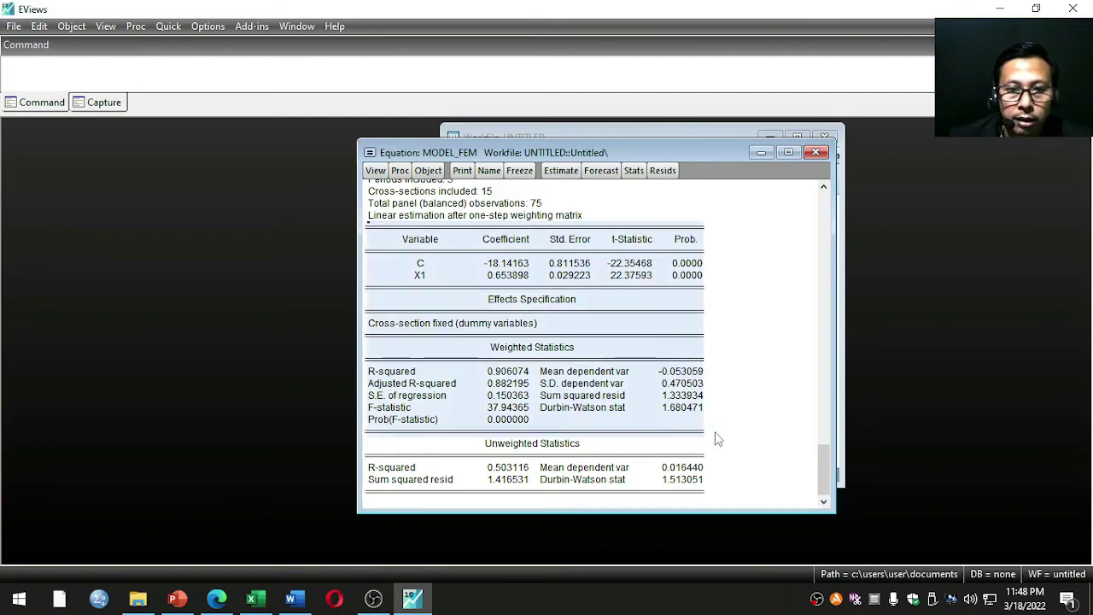
right_click(530, 312)
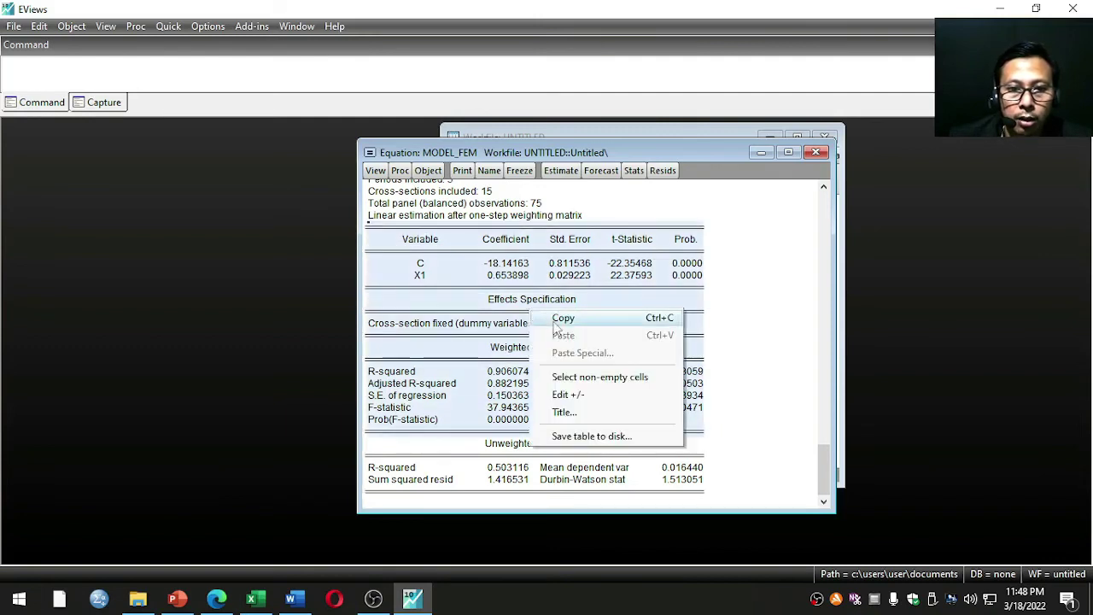
click(562, 318)
click(511, 332)
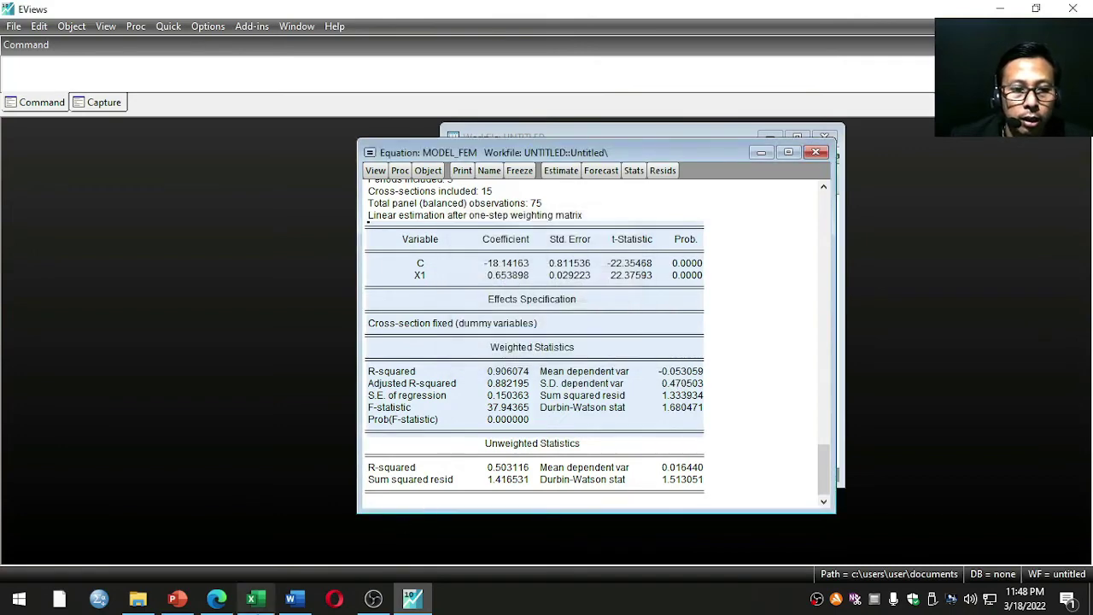
click(290, 598)
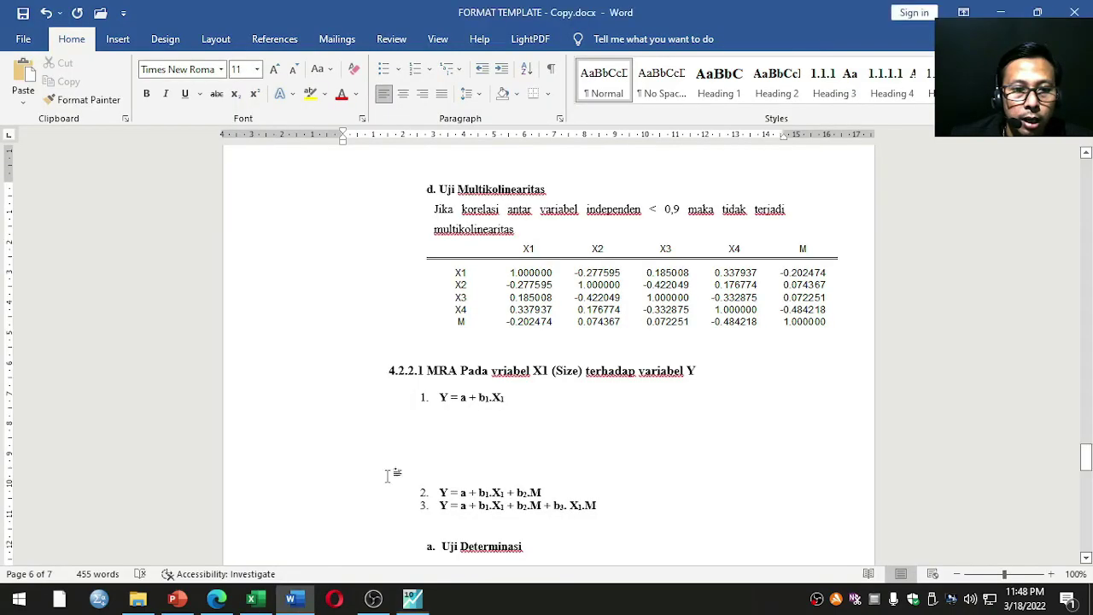
Step: Paste the copied output as a picture under the first equation and indent it to line up with the equation text
right_click(443, 414)
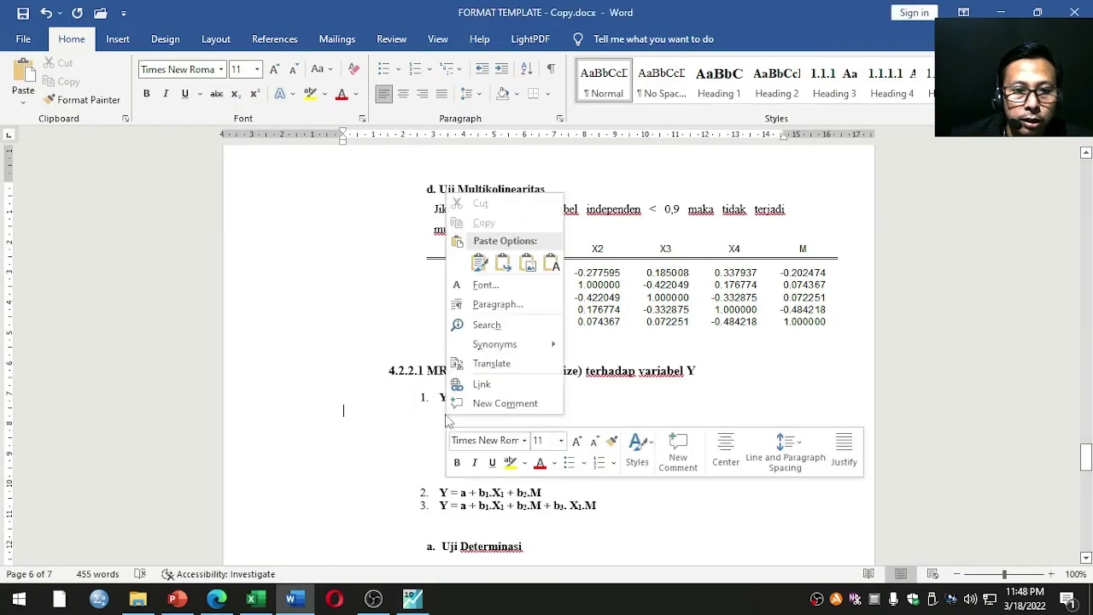
click(528, 267)
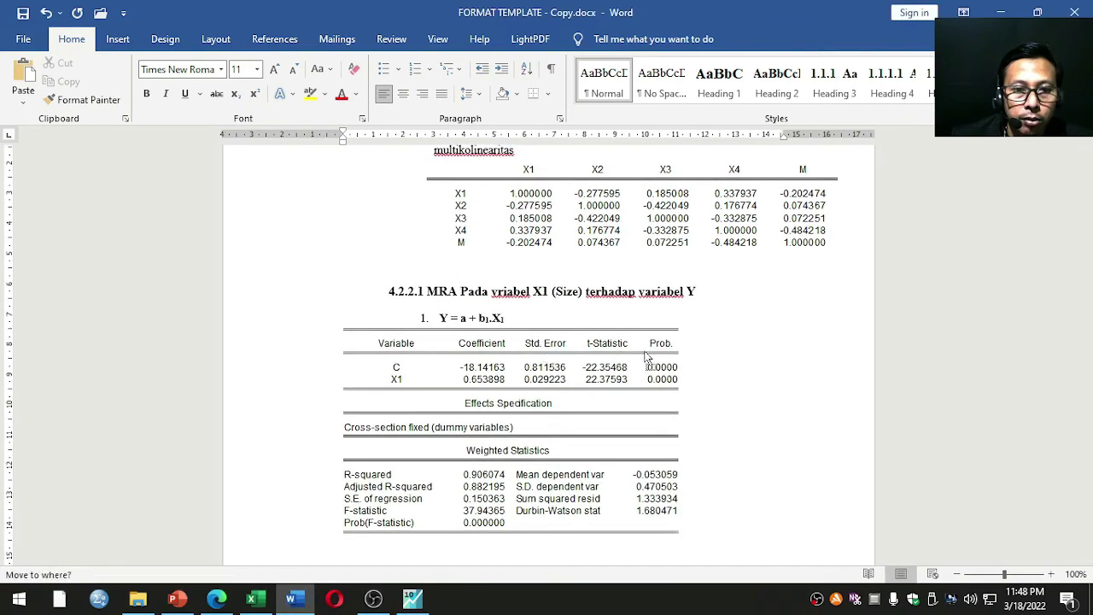
click(646, 357)
scroll(598, 359, down, 3)
drag(342, 131, 433, 150)
Step: Delete the surplus blank lines between the pasted output picture and the second equation
click(547, 432)
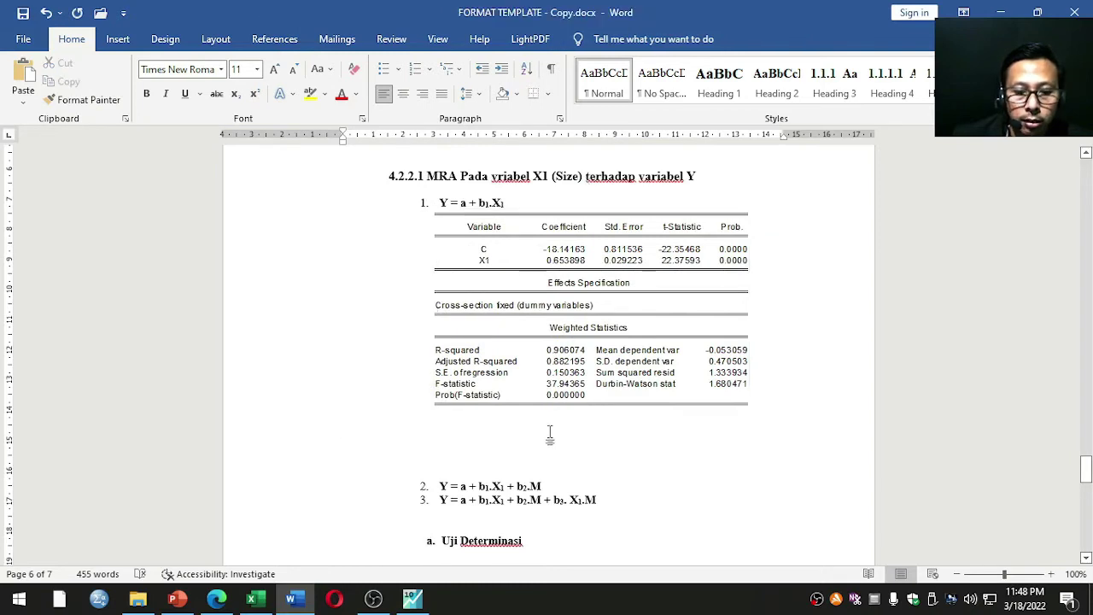
key(Delete)
key(Delete)
key(Delete)
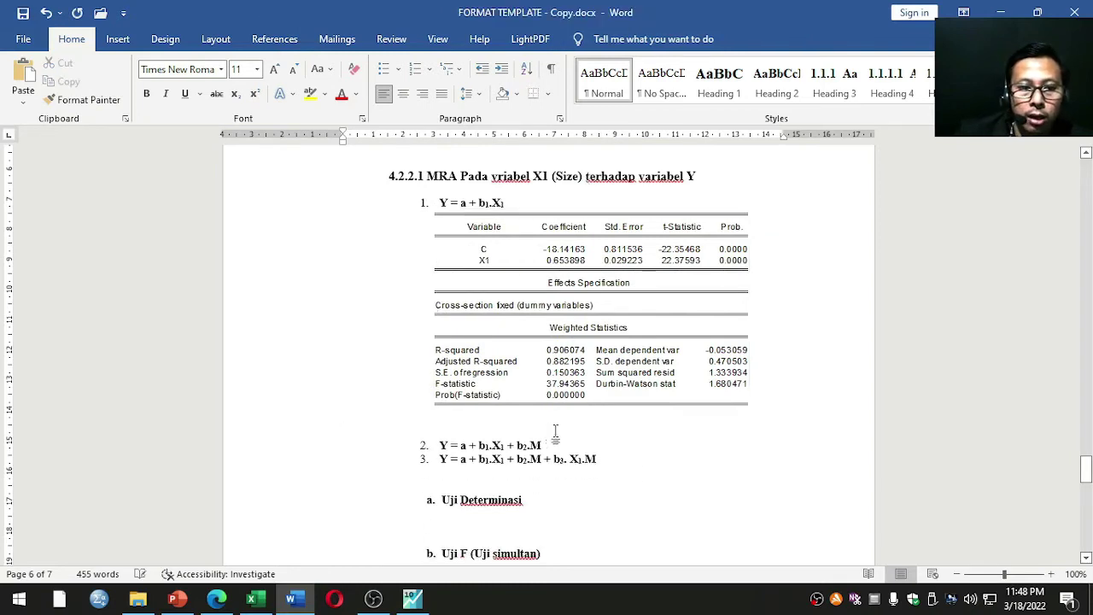
Step: Insert several unnumbered blank lines between the second and third equations
click(574, 444)
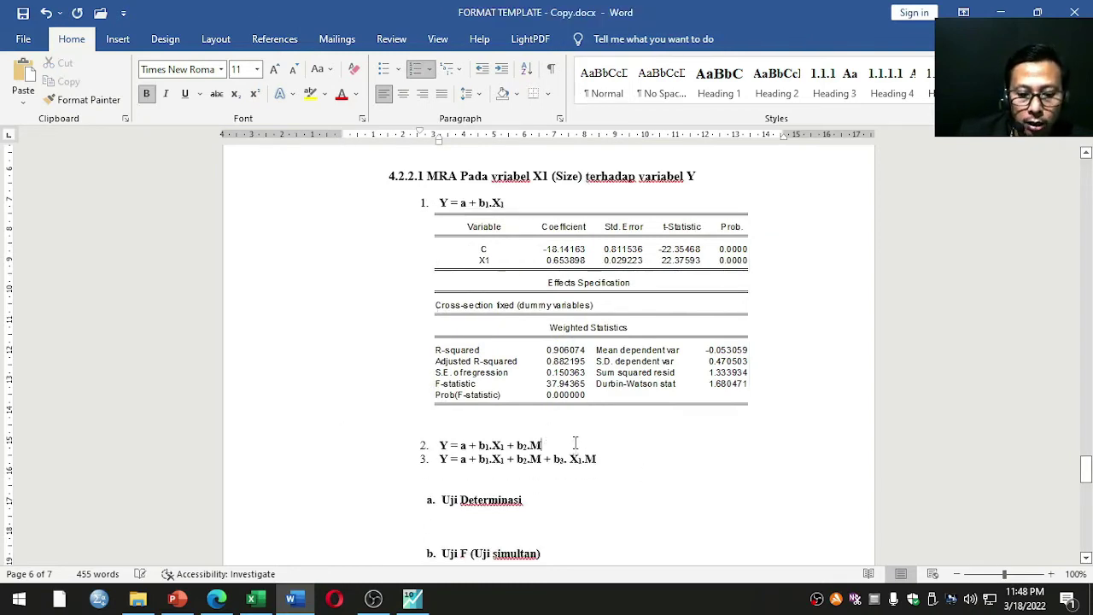
key(Return)
key(Return)
key(Return)
key(Return)
key(Return)
key(Return)
key(Return)
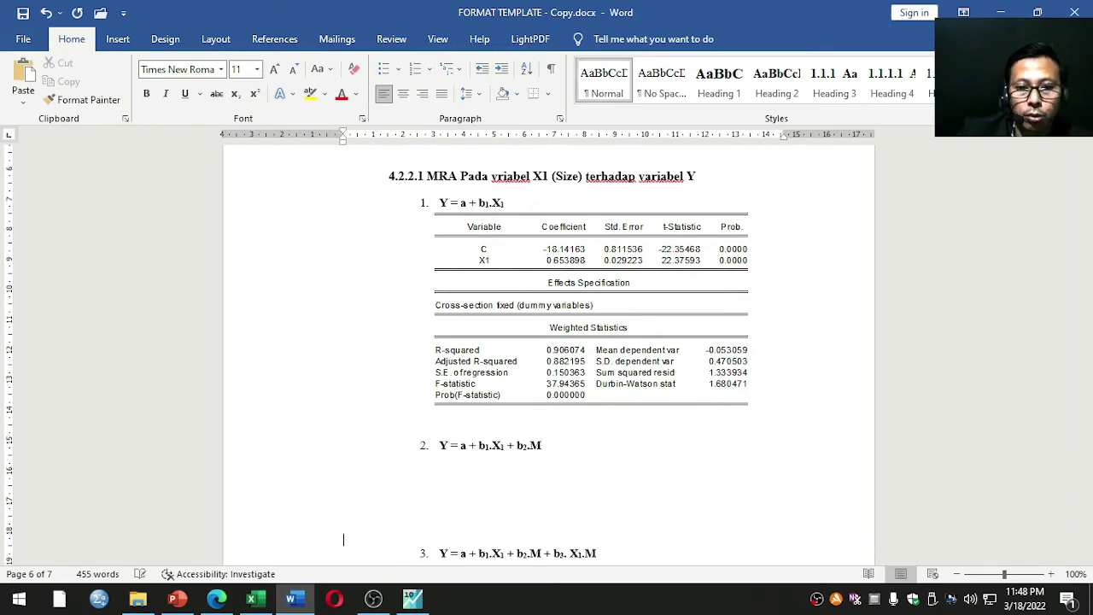
Step: Remove one more blank line above the second equation and place the cursor on the empty line beneath it
scroll(499, 475, down, 2)
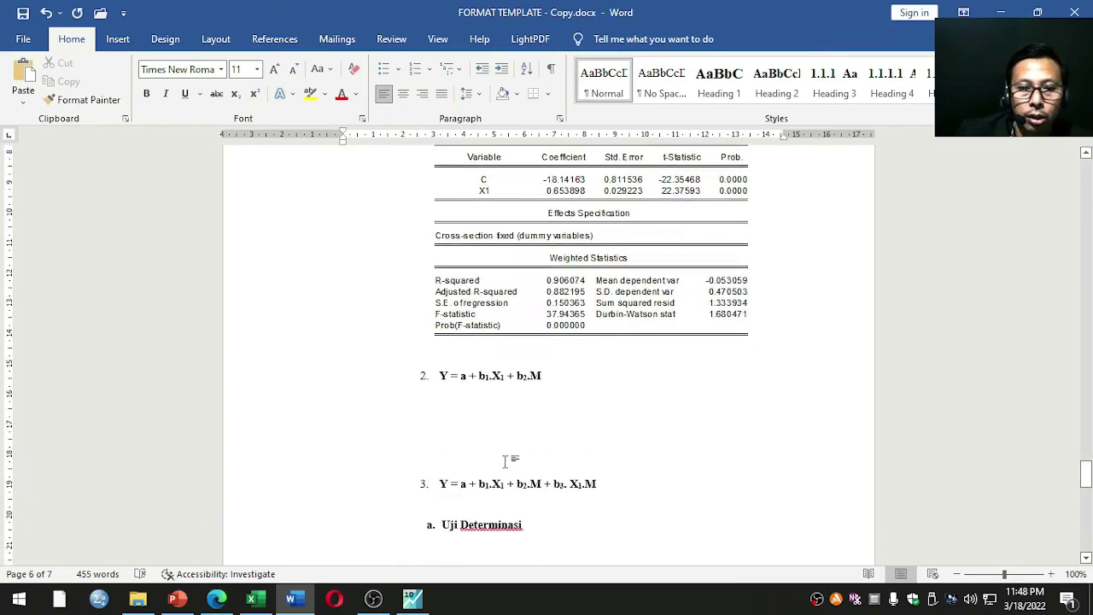
click(527, 348)
key(Delete)
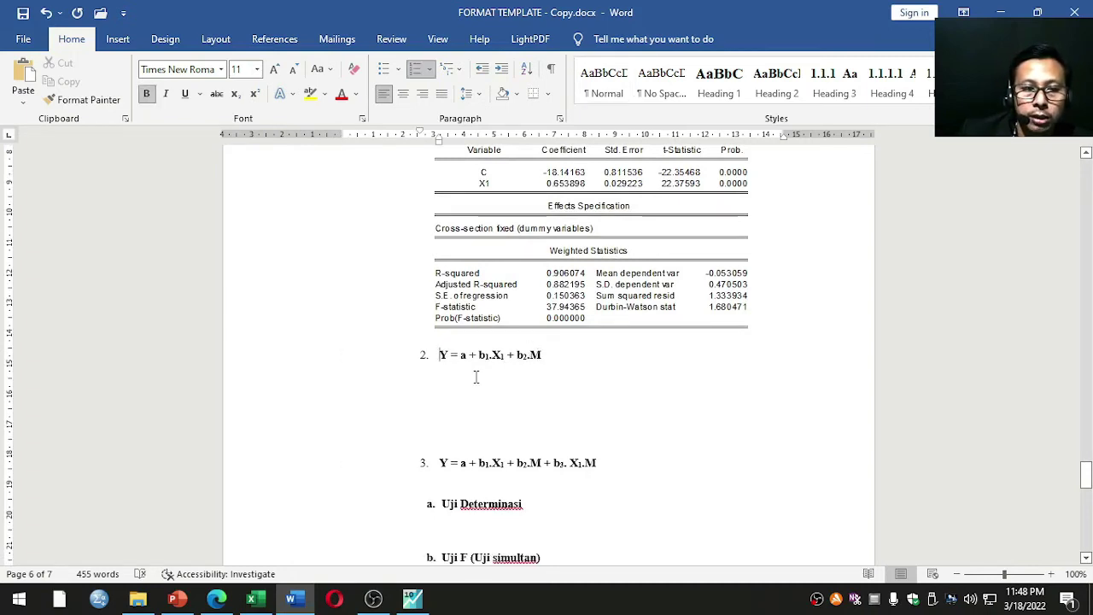
click(476, 377)
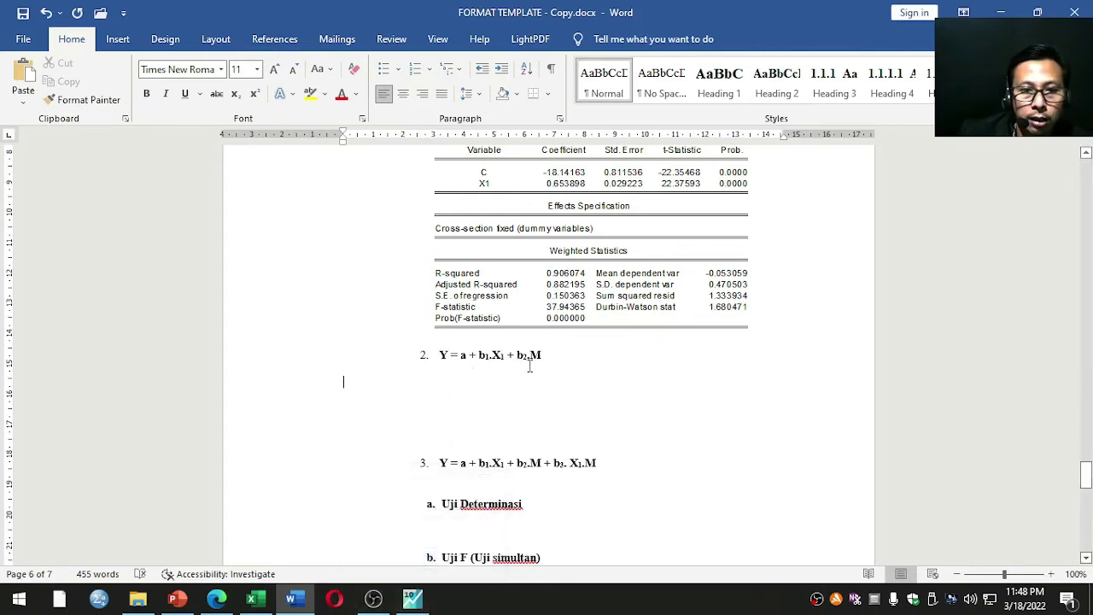
Step: Switch to EViews and re-estimate MODEL_FEM with the specification "y c x1 m", keeping fixed cross-section effects and cross-section GLS weights
click(412, 598)
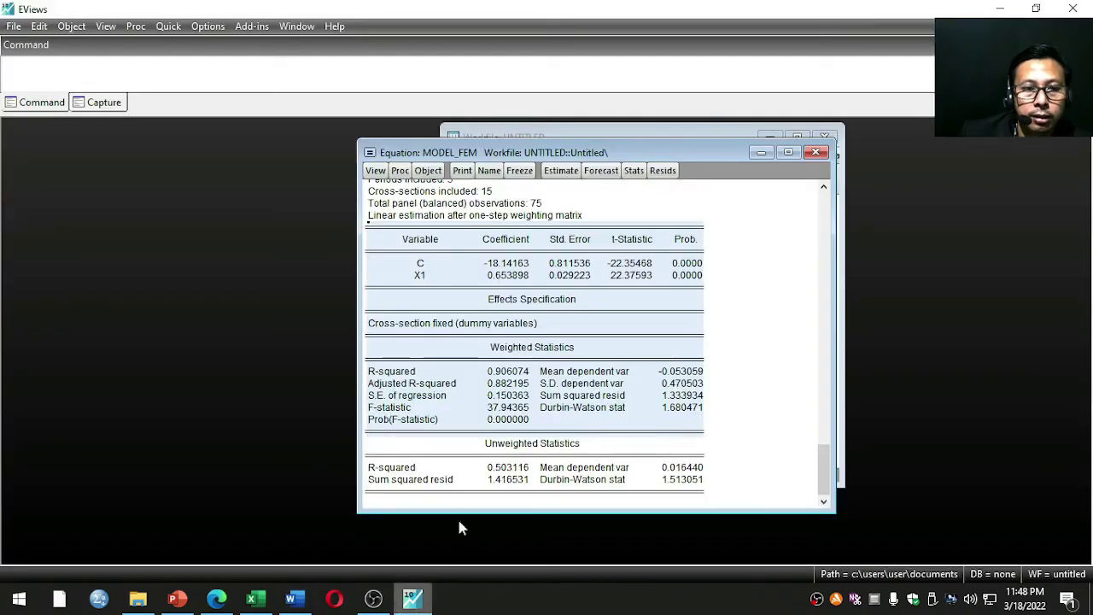
click(560, 171)
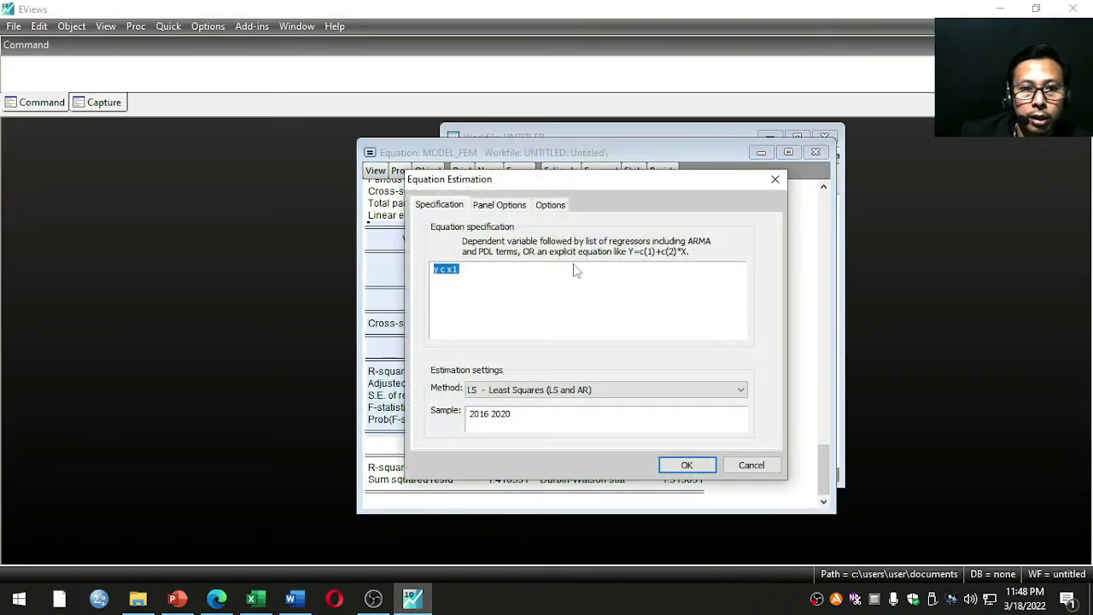
click(507, 279)
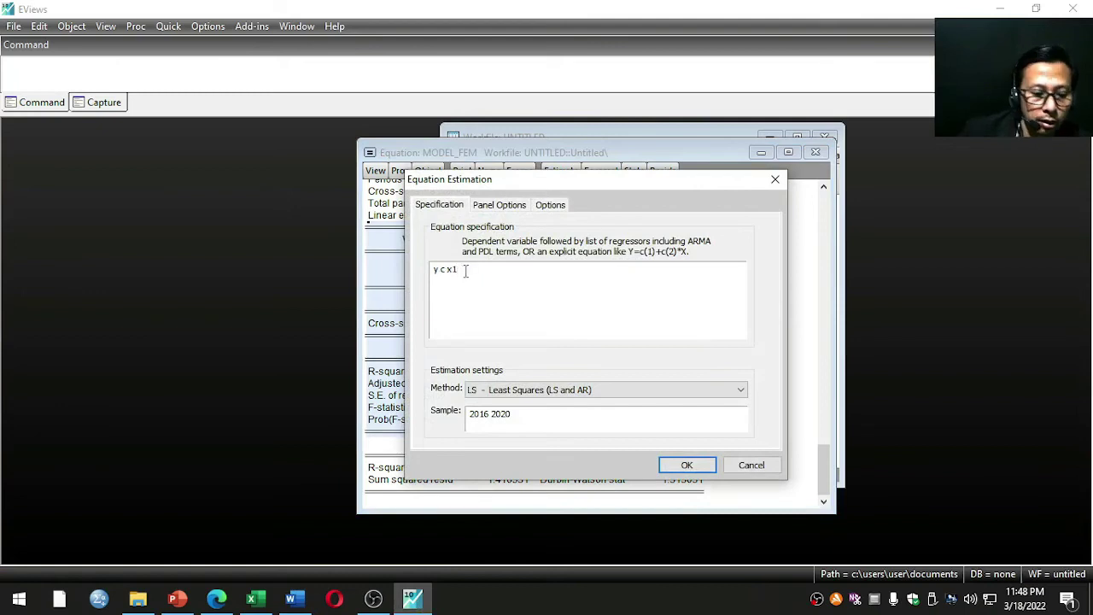
click(521, 207)
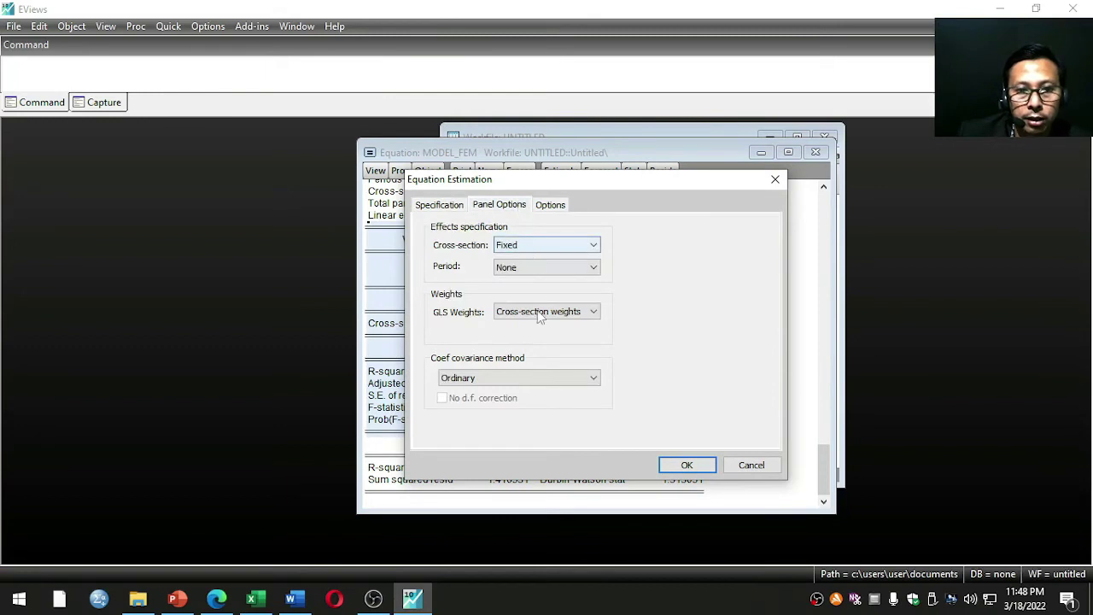
click(693, 465)
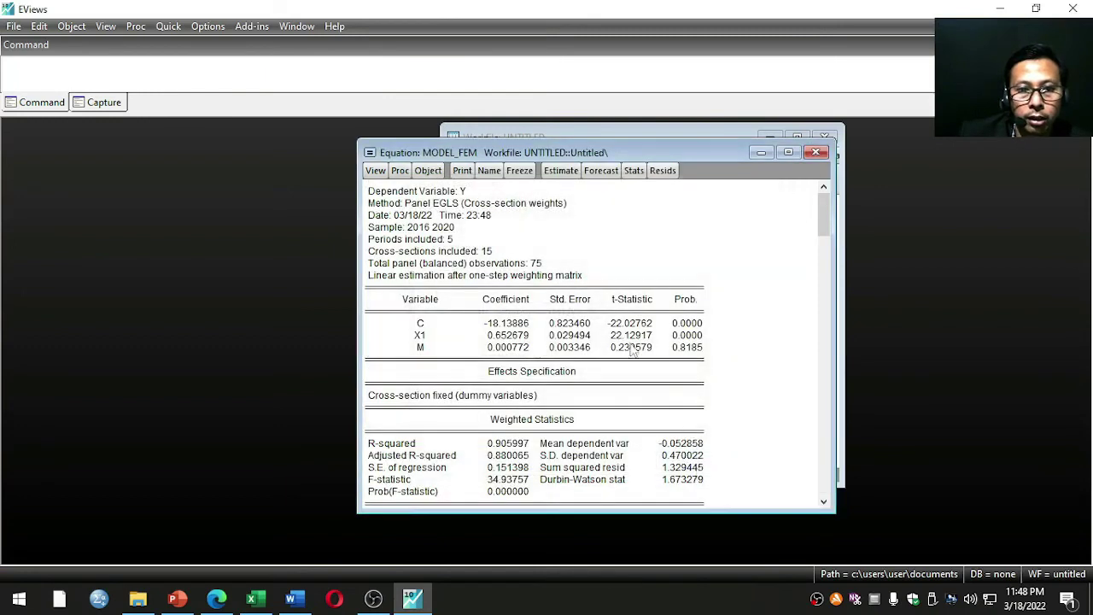
Step: Copy only the coefficient table for C, X1 and M with numbers as displayed, and switch to Word
scroll(512, 290, down, 1)
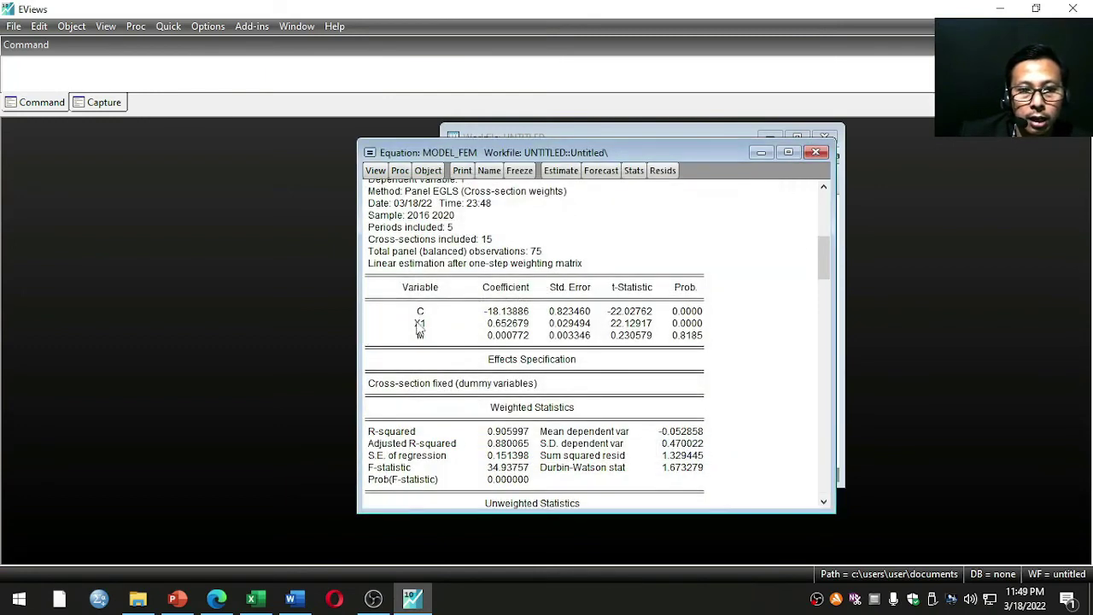
drag(370, 285, 680, 356)
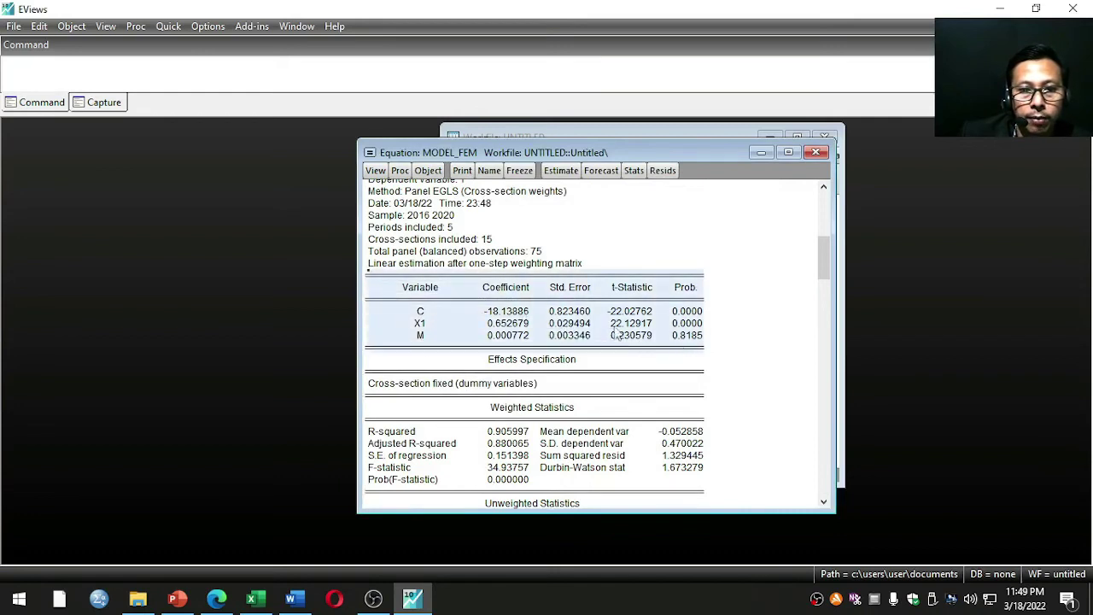
right_click(564, 310)
click(581, 318)
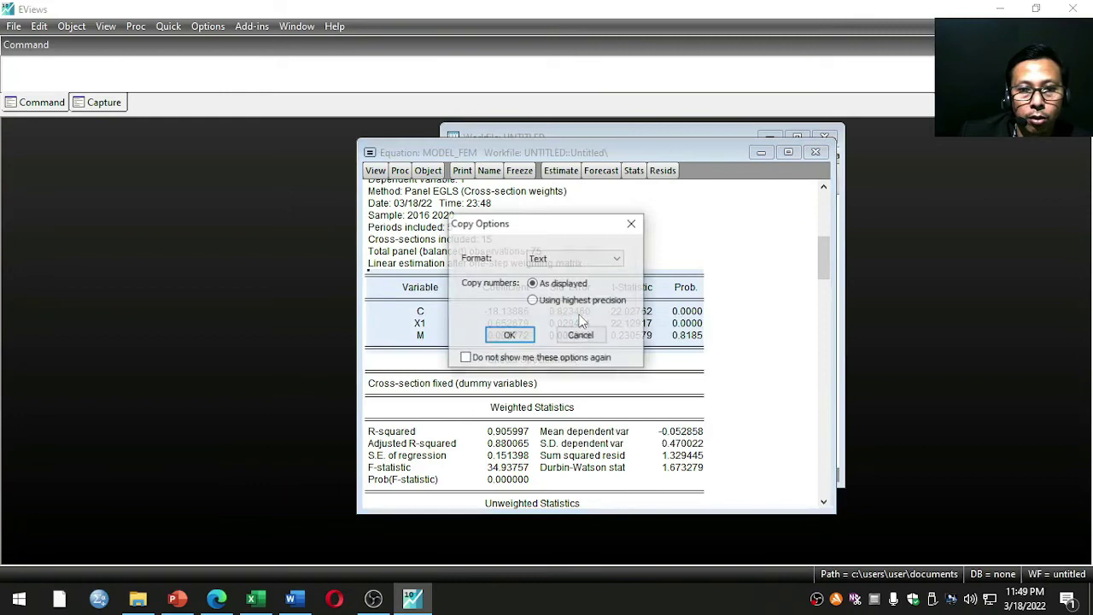
click(509, 335)
click(290, 600)
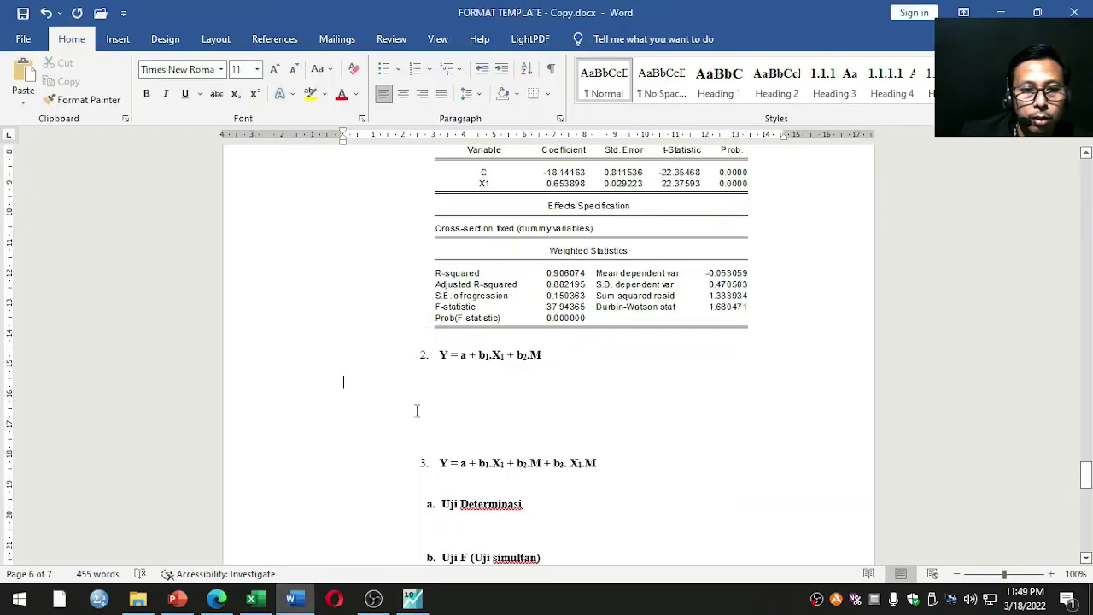
Step: Paste the copied coefficient table as a picture under the second equation, indented to line up with the equation text
click(455, 369)
key(ctrl+v)
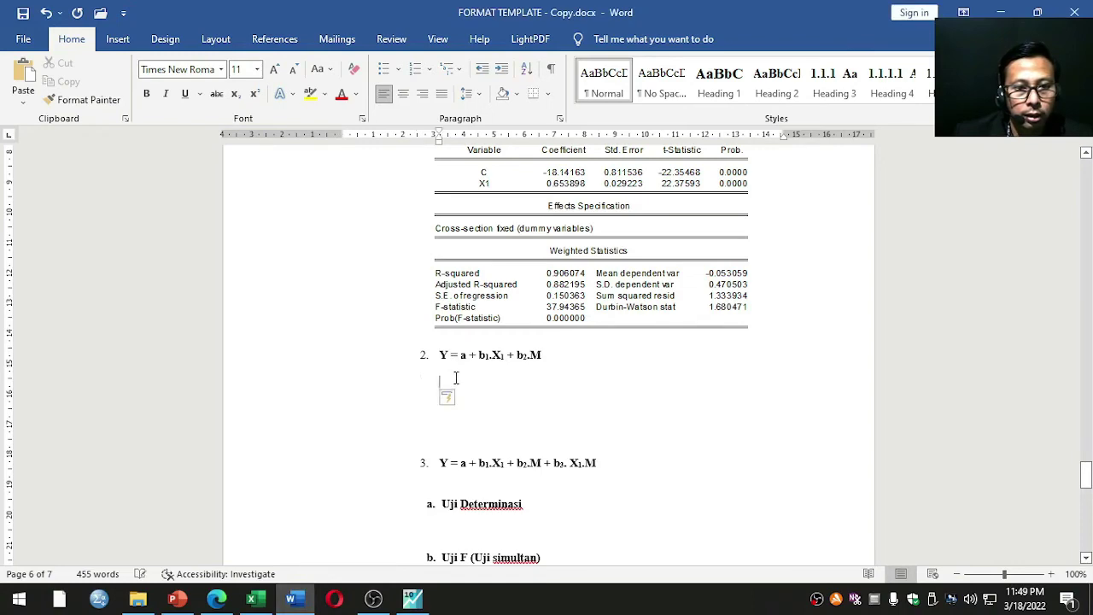
right_click(456, 378)
click(540, 229)
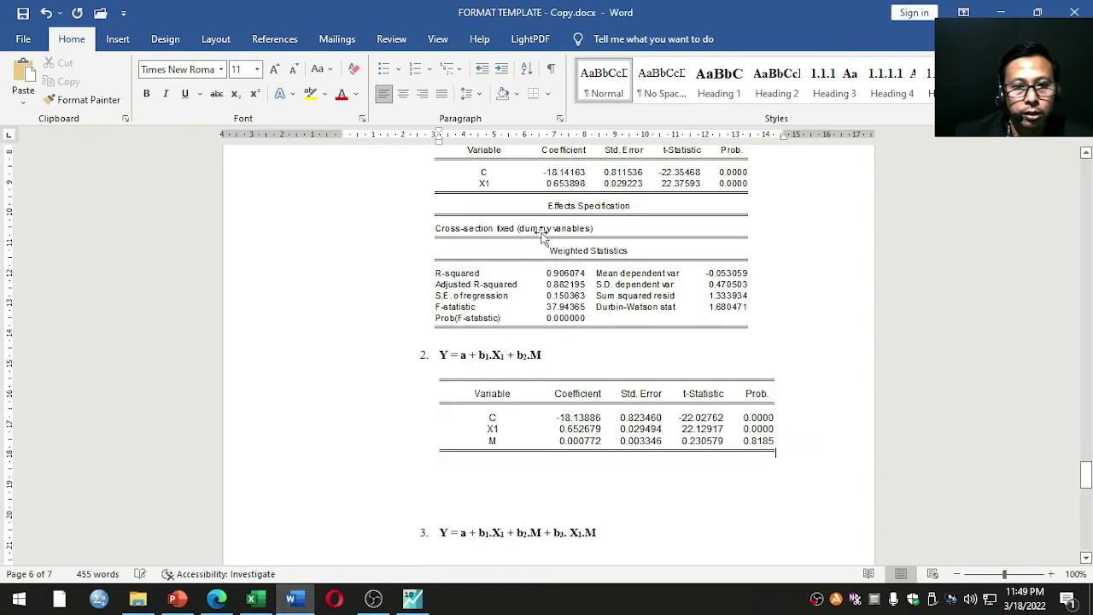
Step: Delete the surplus blank lines between the second equation's table picture and the third equation
scroll(578, 367, down, 2)
click(529, 391)
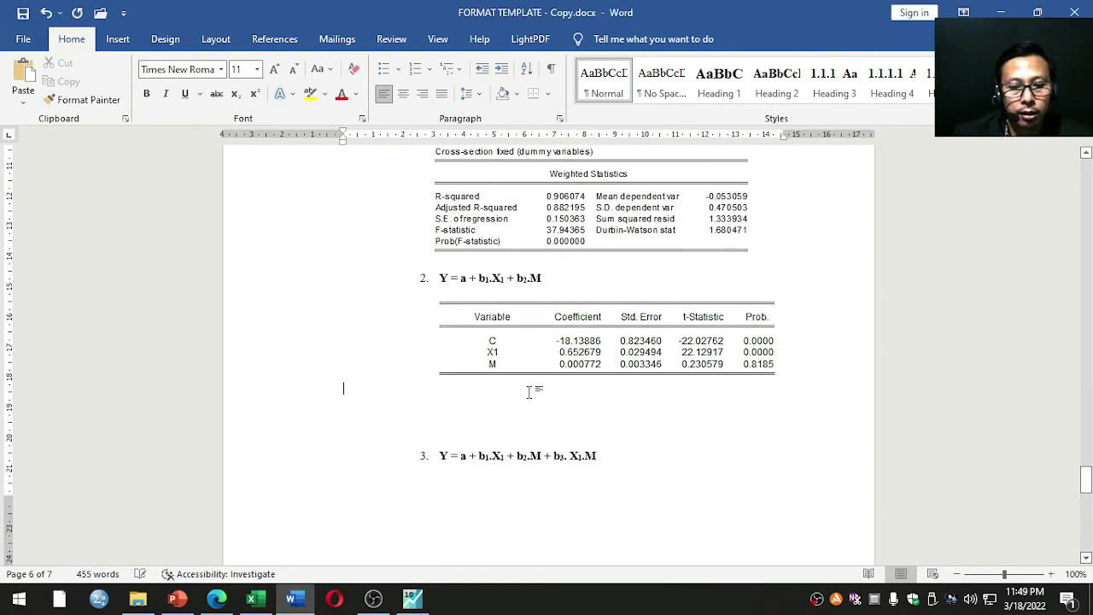
key(Delete)
key(Delete)
key(Delete)
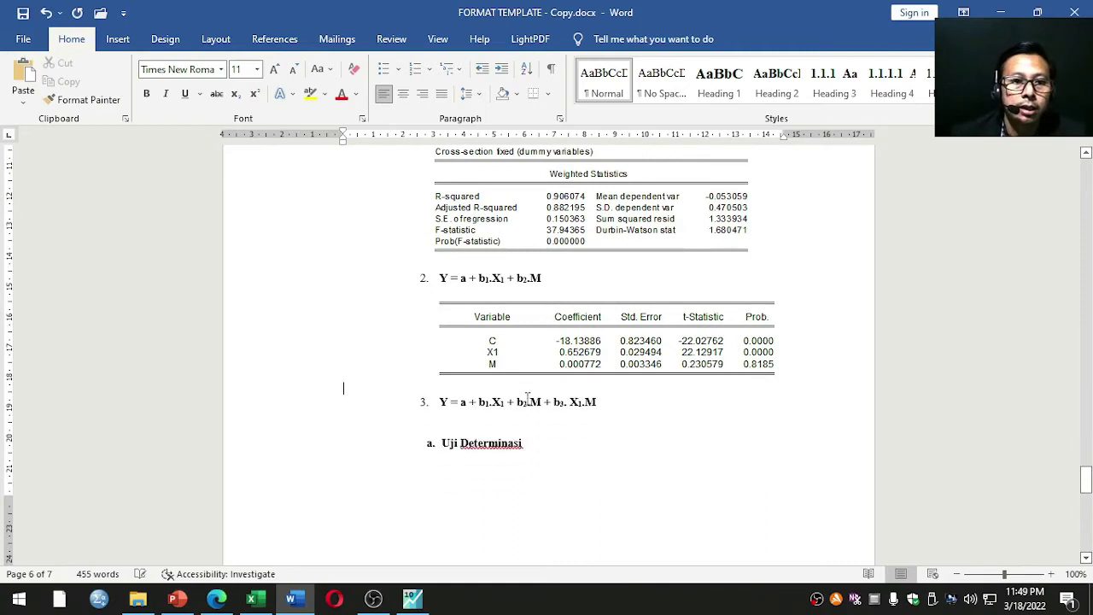
Step: Insert several blank lines between the third equation and the "Uji Determinasi" heading
key(Return)
key(Return)
key(Return)
key(Return)
key(Return)
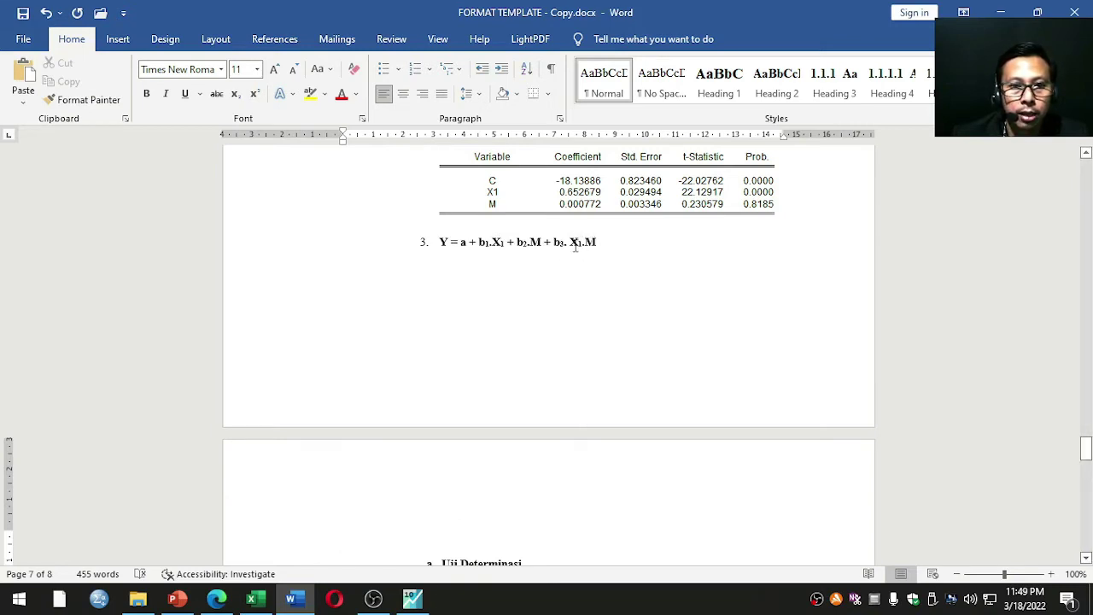
Step: Switch to EViews and re-estimate MODEL_FEM as "y c x1 m x1*m", keeping fixed cross-section effects and cross-section GLS weights
click(419, 604)
click(560, 171)
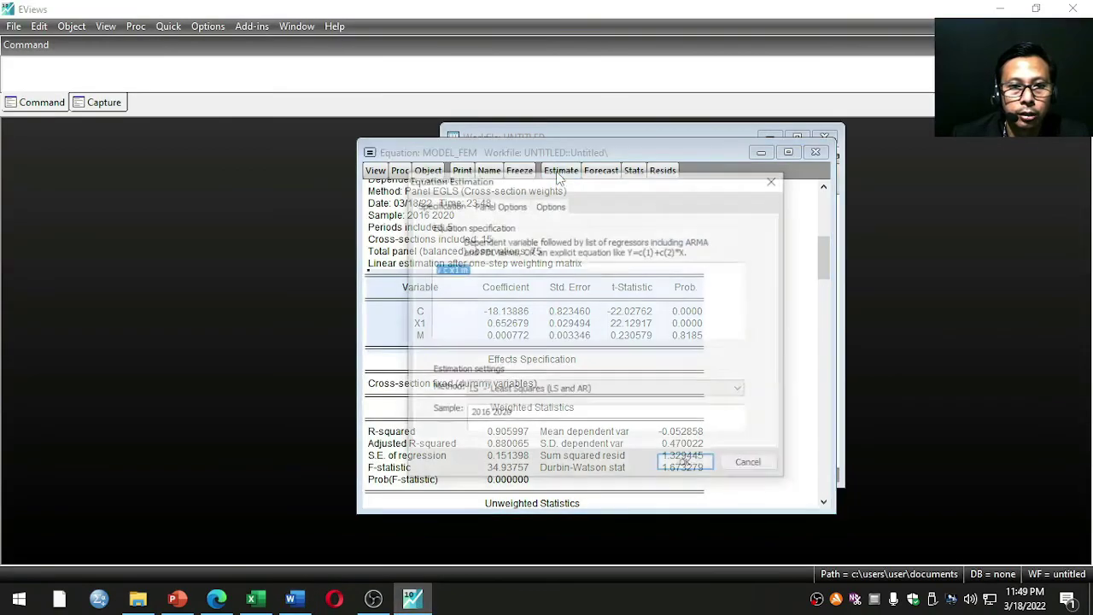
click(486, 272)
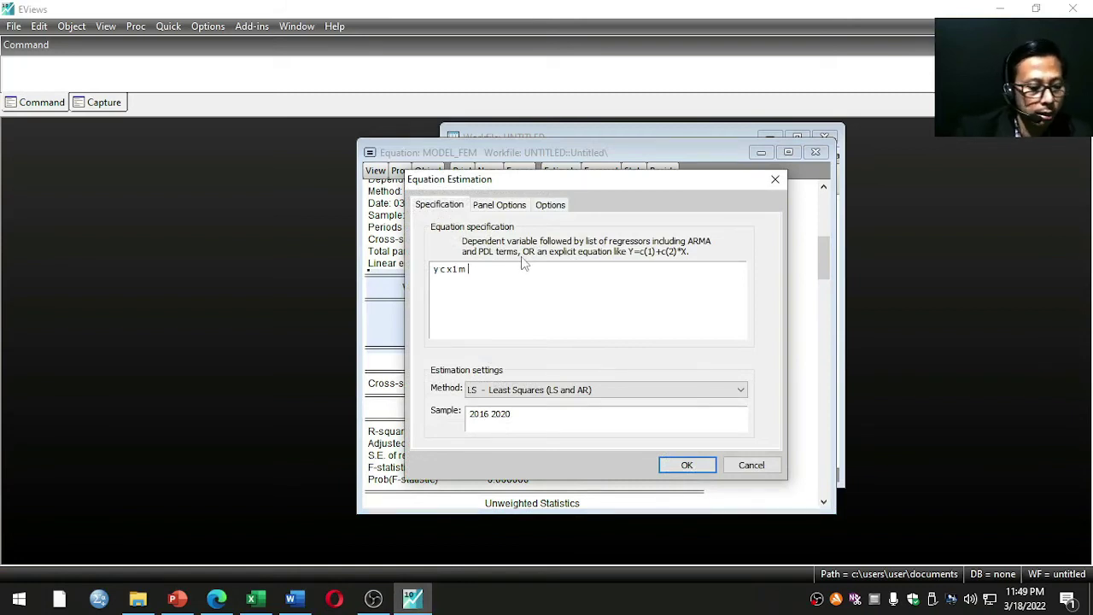
text(x1)
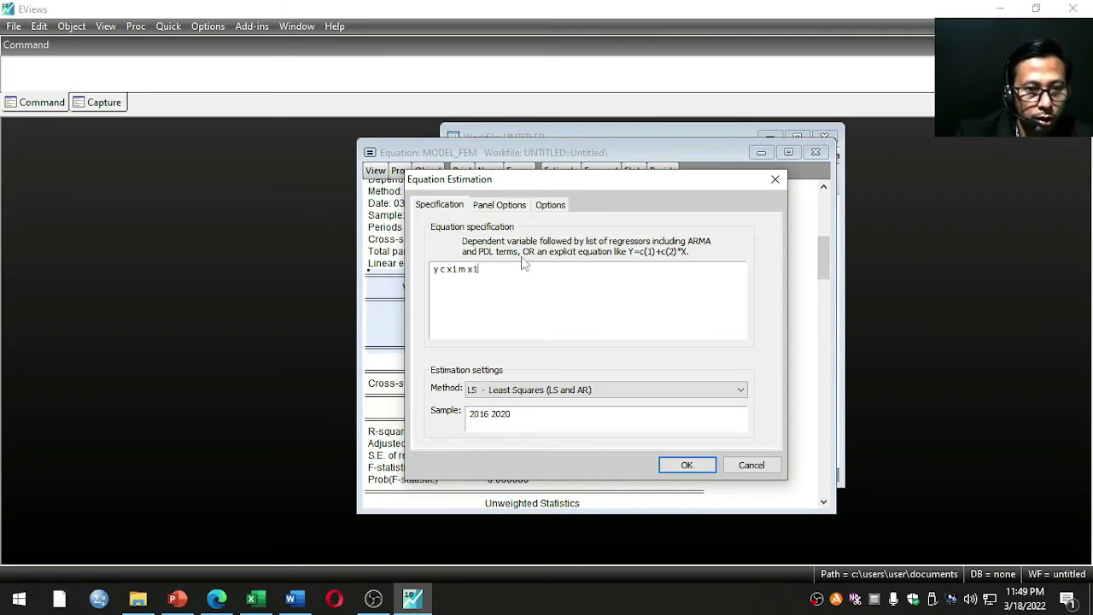
text(*m)
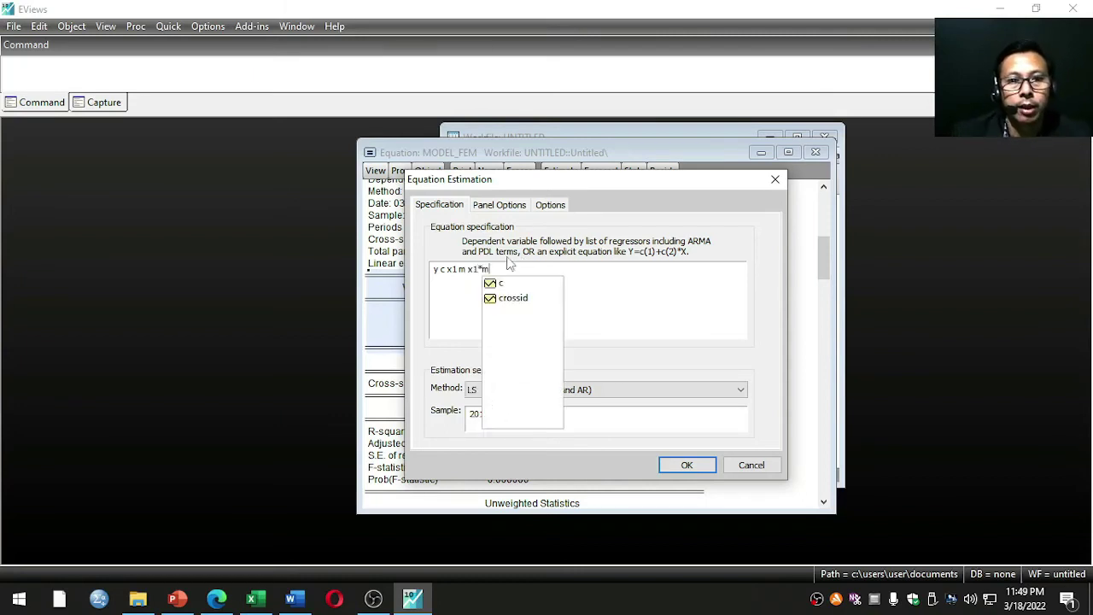
click(510, 206)
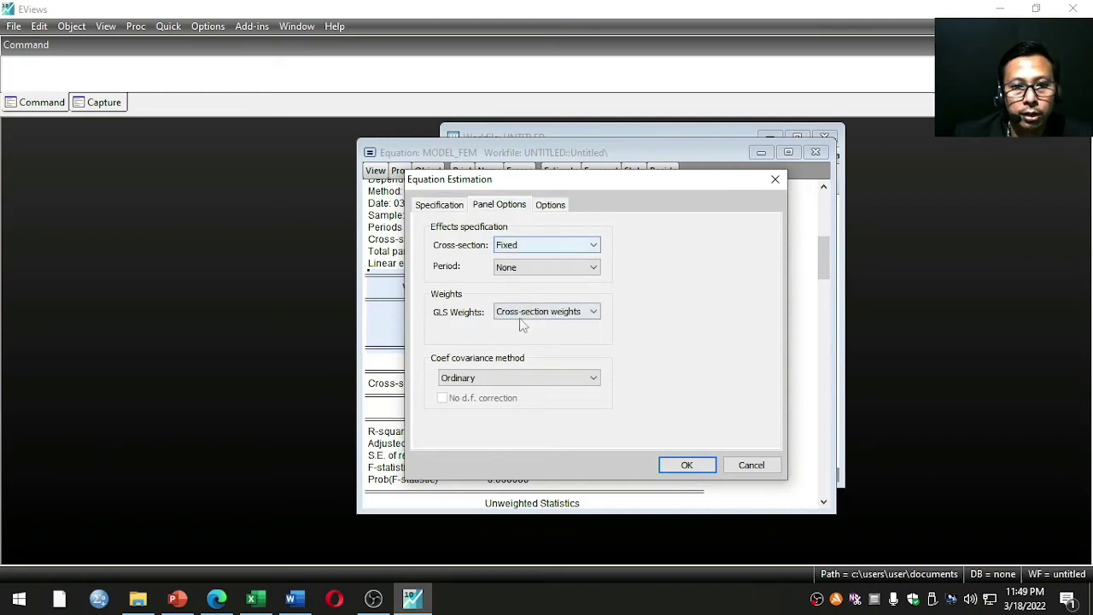
click(687, 465)
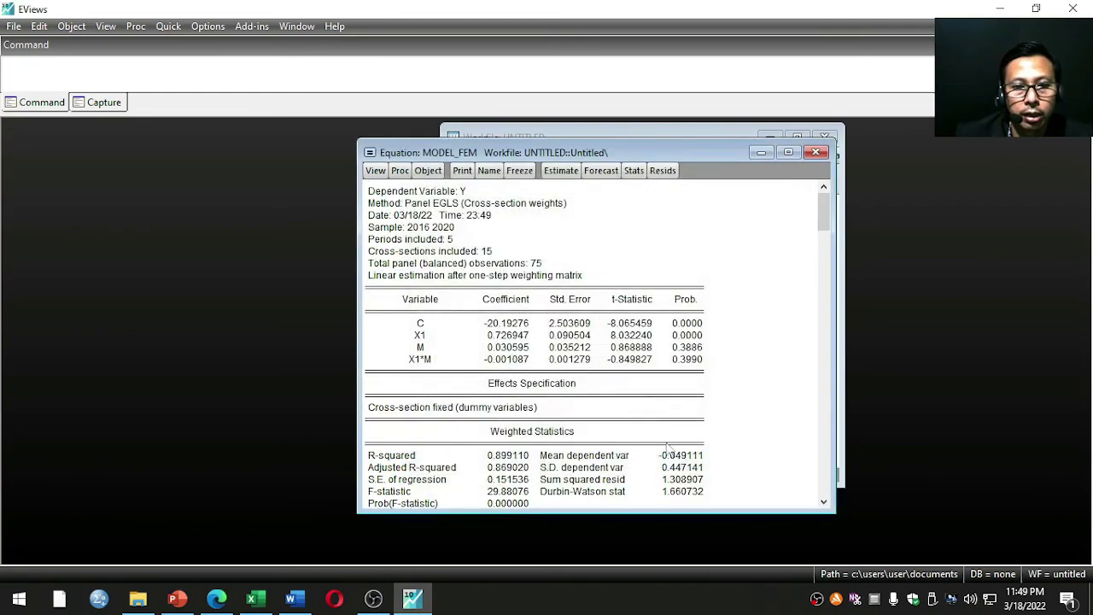
Step: Copy the coefficient table for C, X1, M and X1*M with numbers as displayed
drag(372, 288, 709, 377)
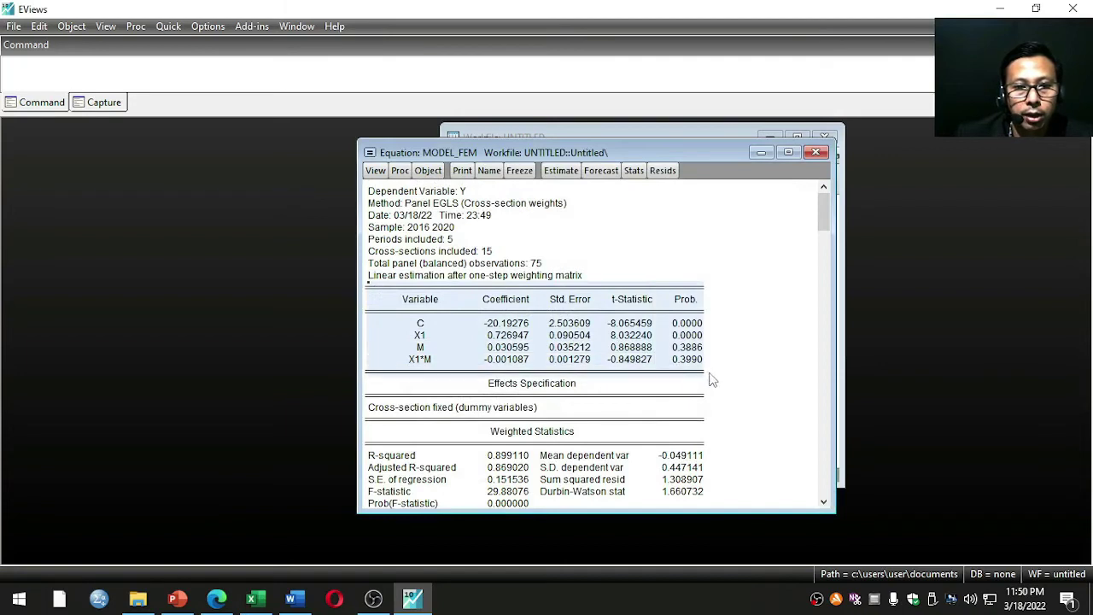
right_click(573, 327)
click(591, 334)
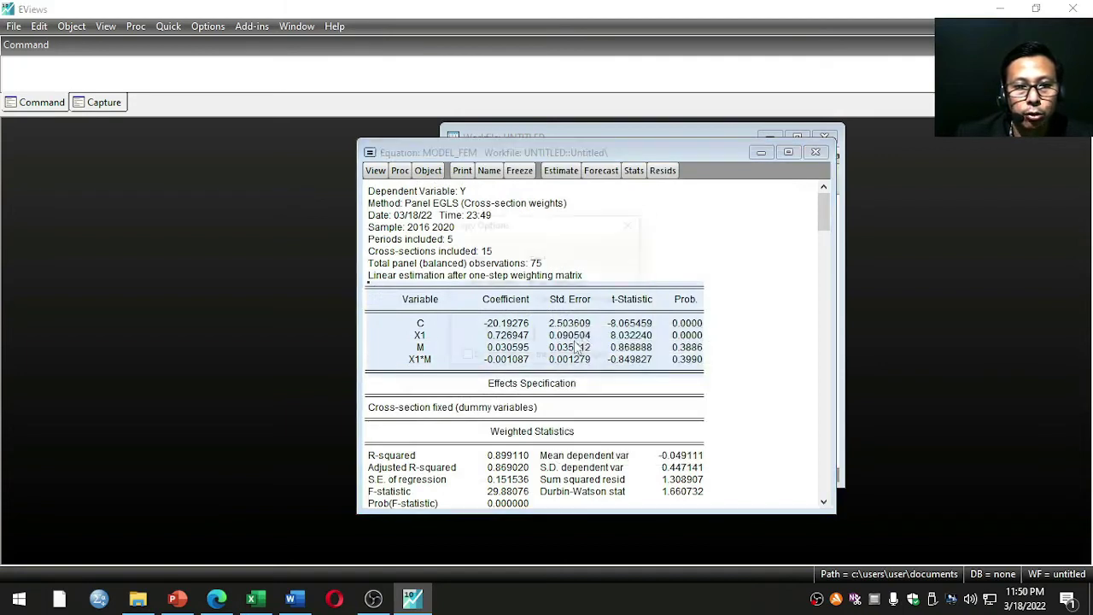
click(510, 334)
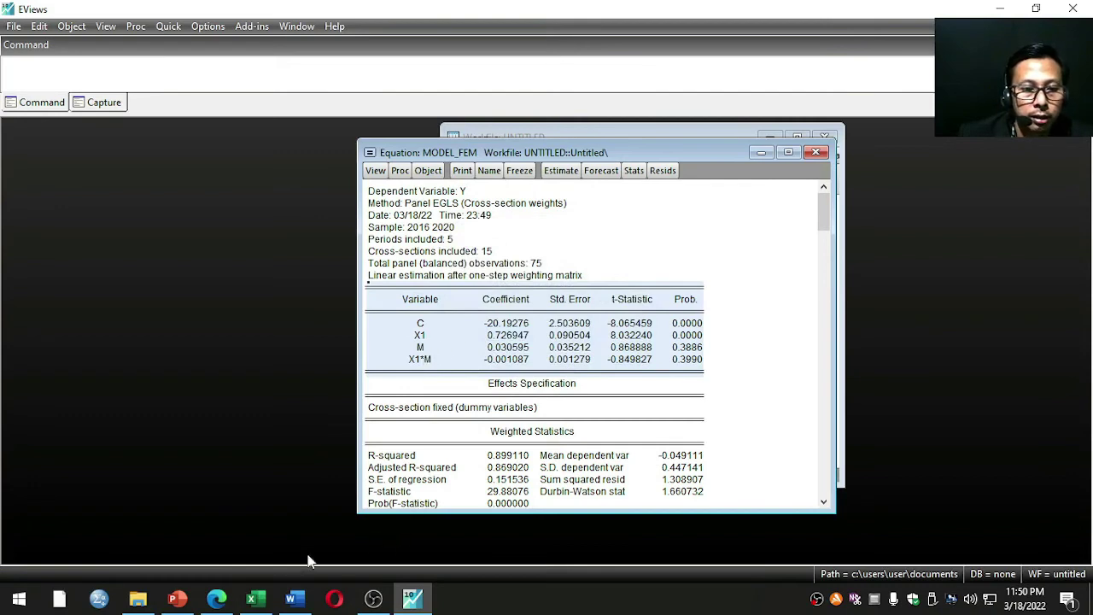
Step: Switch to Word, paste the coefficient table as a picture on the blank line above "Uji Determinasi", and select it
scroll(468, 388, down, 2)
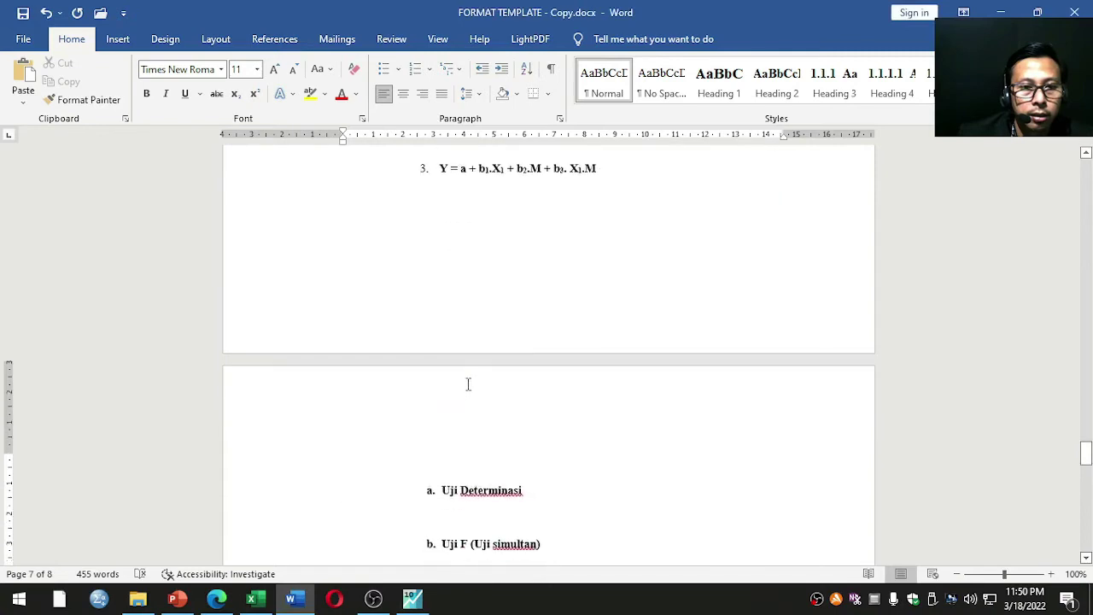
right_click(394, 460)
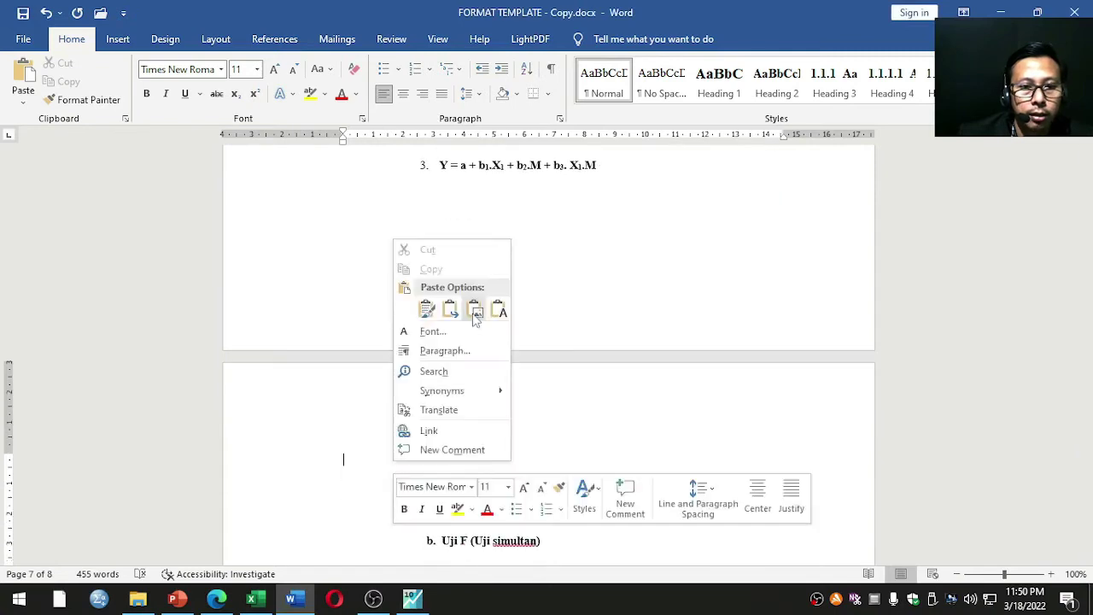
click(469, 312)
click(399, 485)
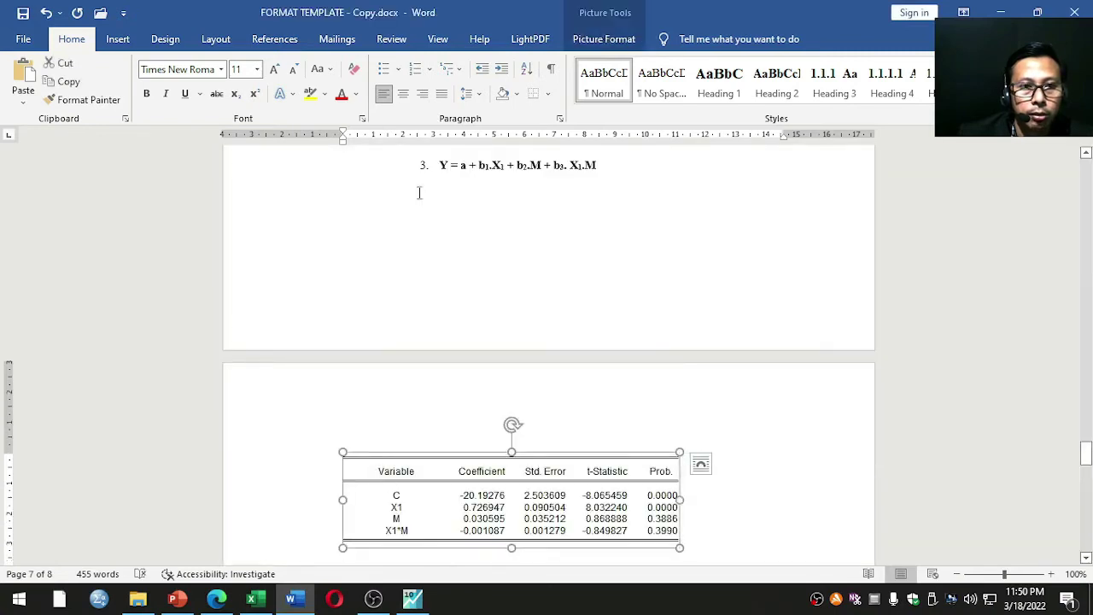
Step: Indent the third equation's table to the 3 cm mark and insert blank lines above the third equation to push it onto the next page
drag(343, 134, 433, 139)
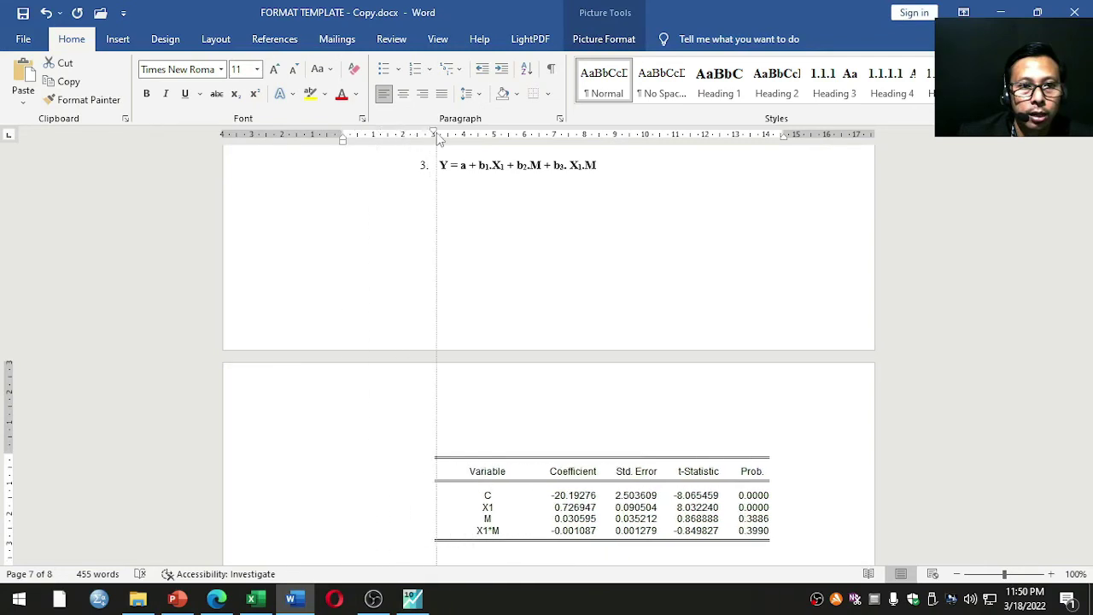
scroll(459, 231, up, 2)
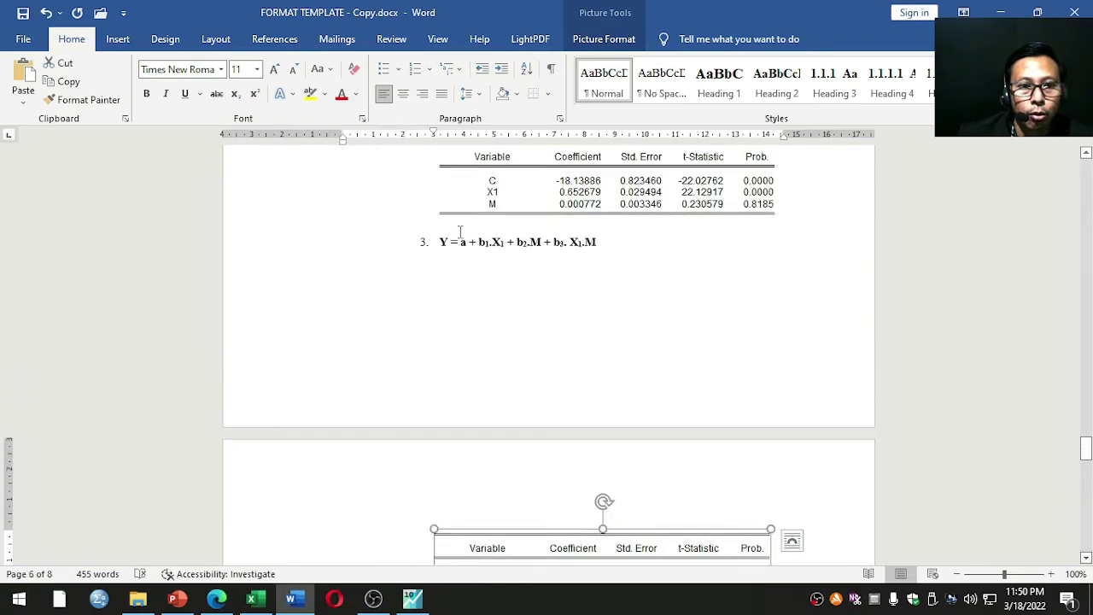
click(460, 231)
key(Return)
key(Return)
key(Return)
key(Return)
key(Return)
key(Return)
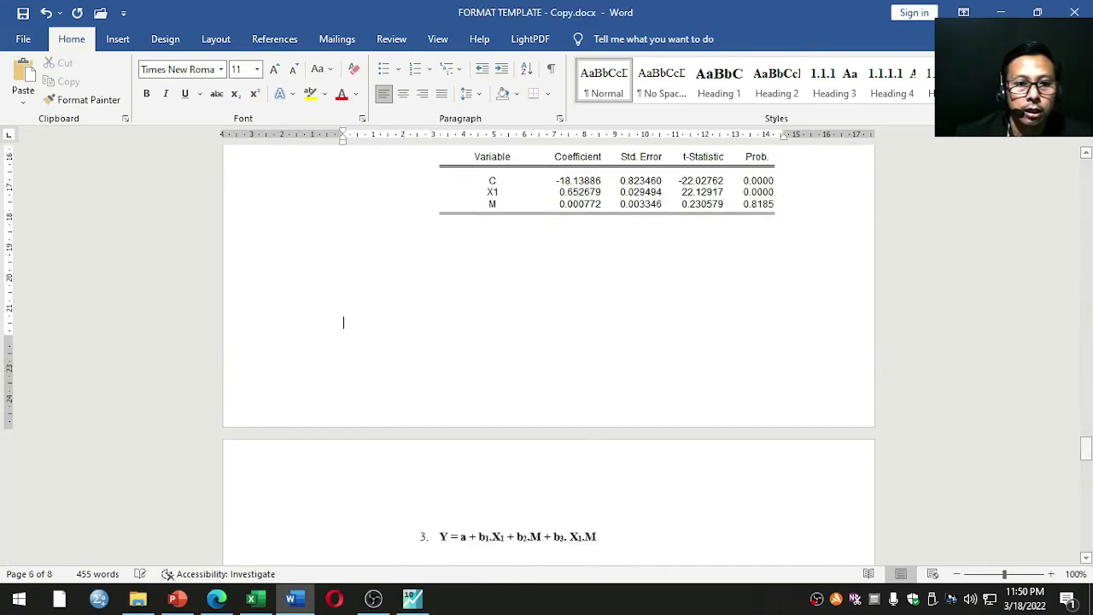
Step: Delete the blank lines between the third equation and its coefficient table
scroll(515, 276, down, 5)
click(524, 328)
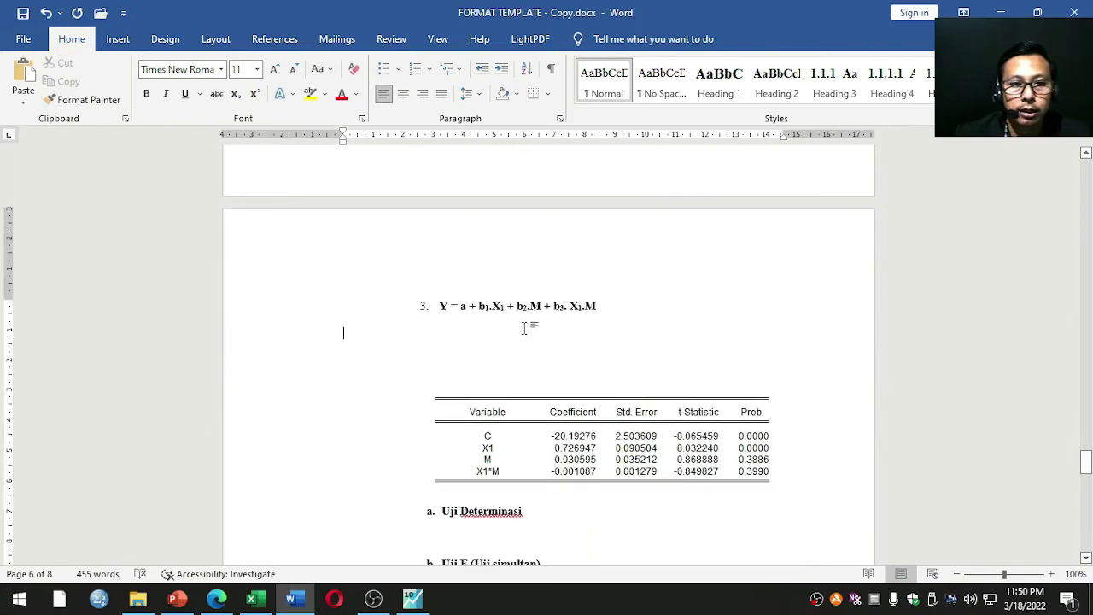
key(Delete)
key(Delete)
key(Delete)
key(Delete)
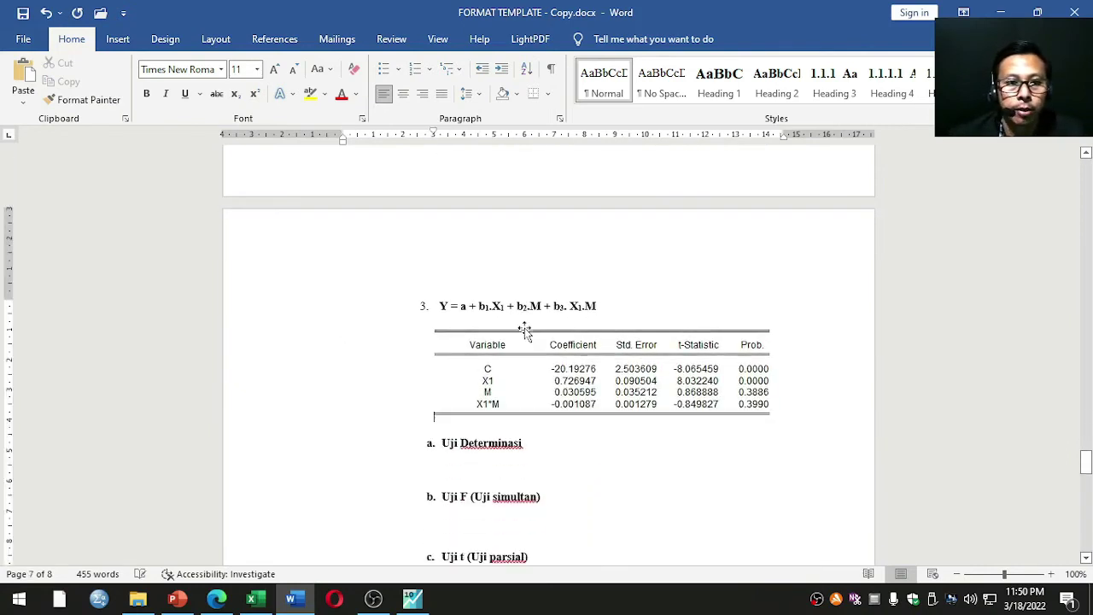
Step: Insert five blank lines between the third equation's coefficient table and the "Uji Determinasi" heading
click(434, 431)
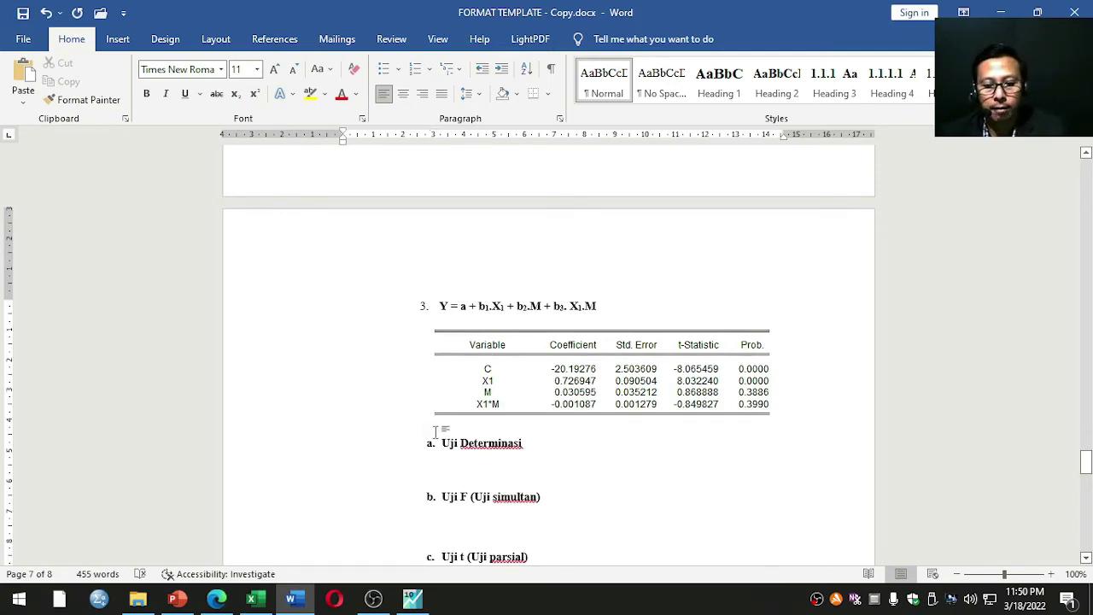
key(Return)
key(Return)
key(Return)
key(Return)
key(Return)
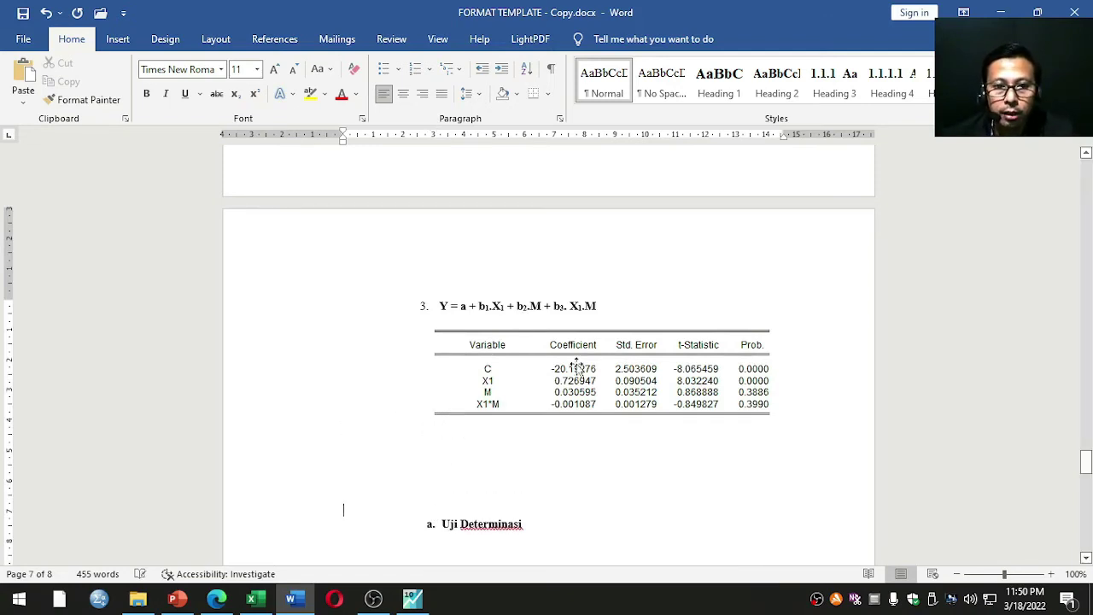
Step: Add the line "X1 -------→ Y" below the first equation's results table, with blank space before the second equation
scroll(577, 367, up, 10)
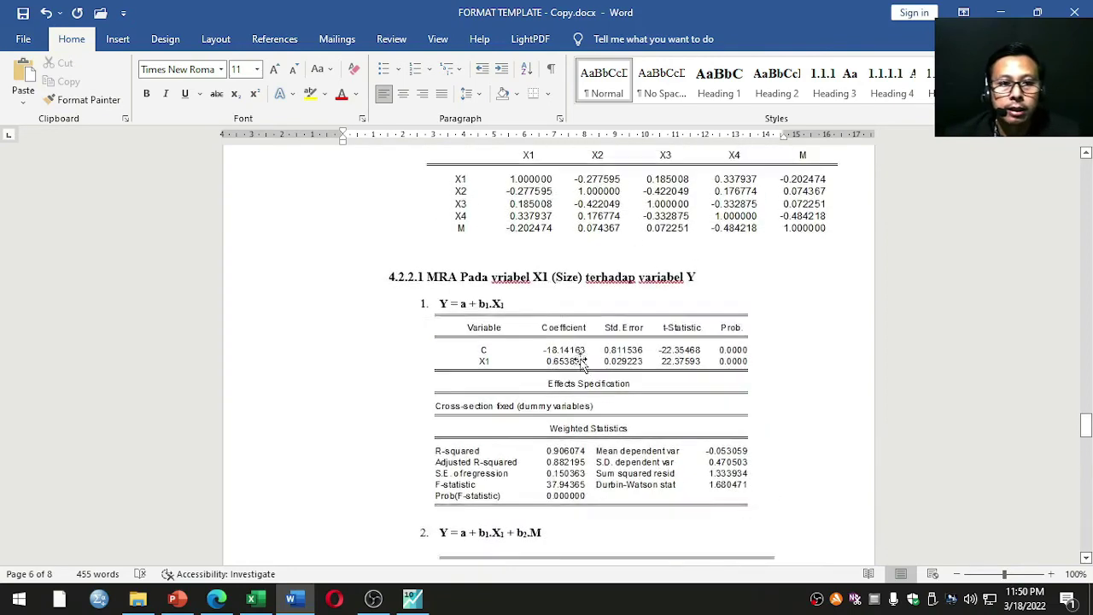
scroll(586, 308, down, 3)
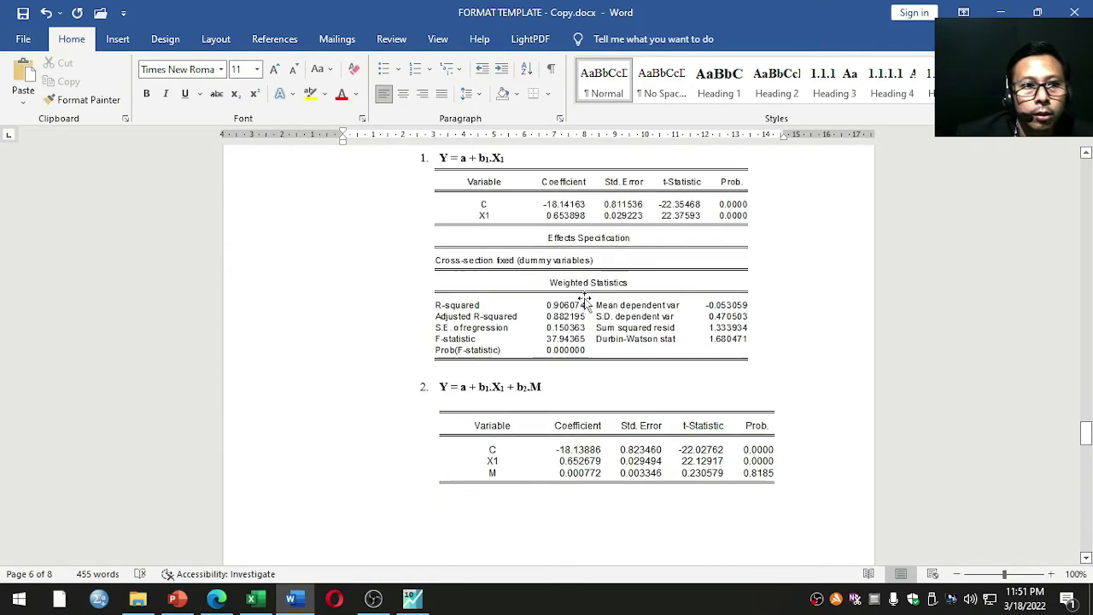
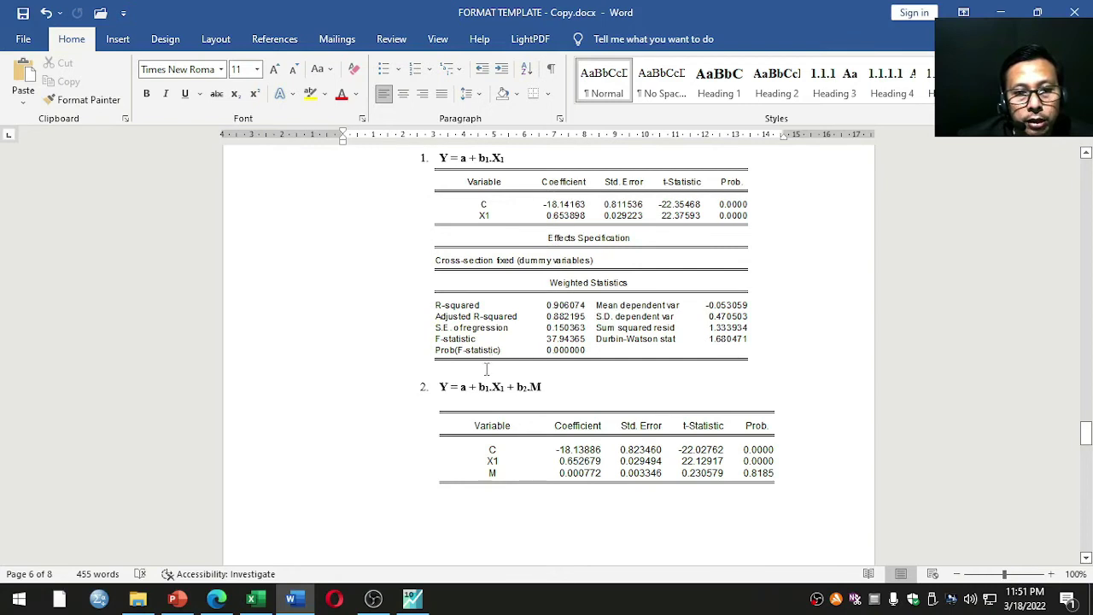
click(491, 358)
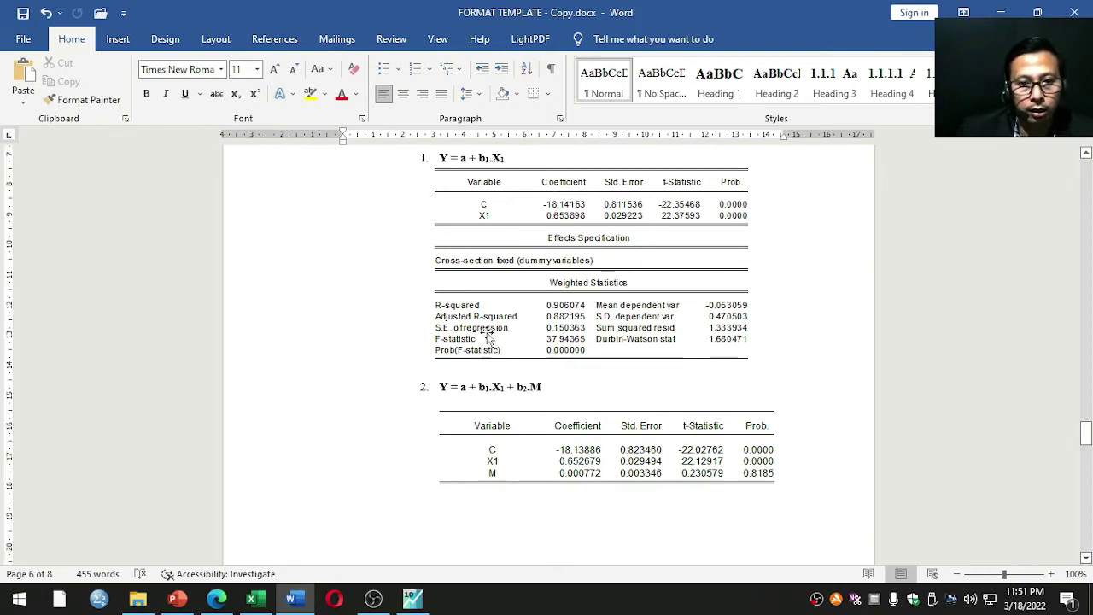
key(Return)
key(Return)
key(Return)
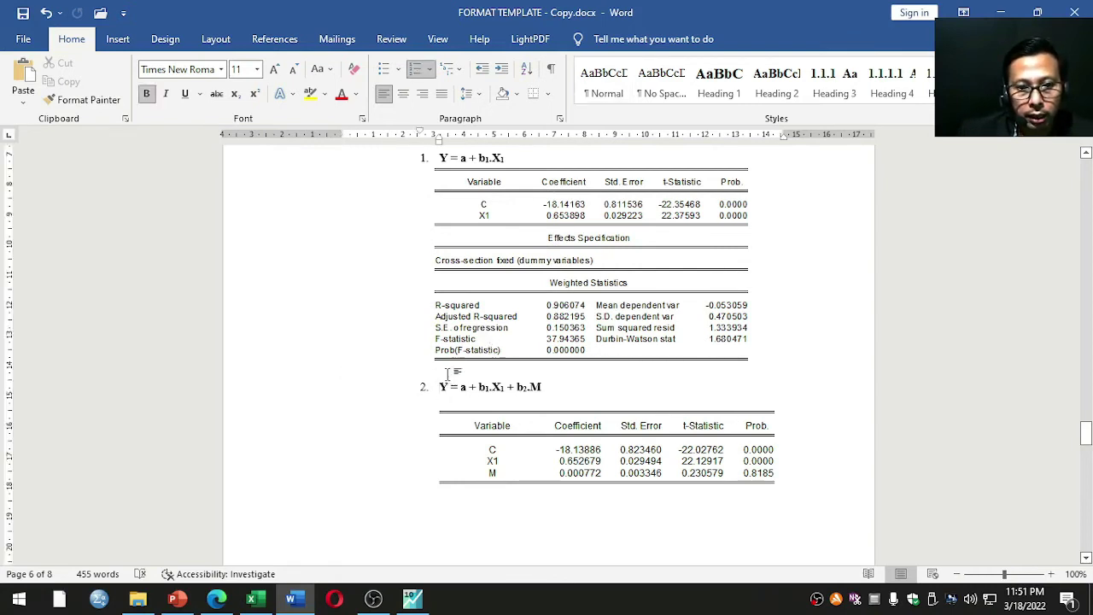
text(X1)
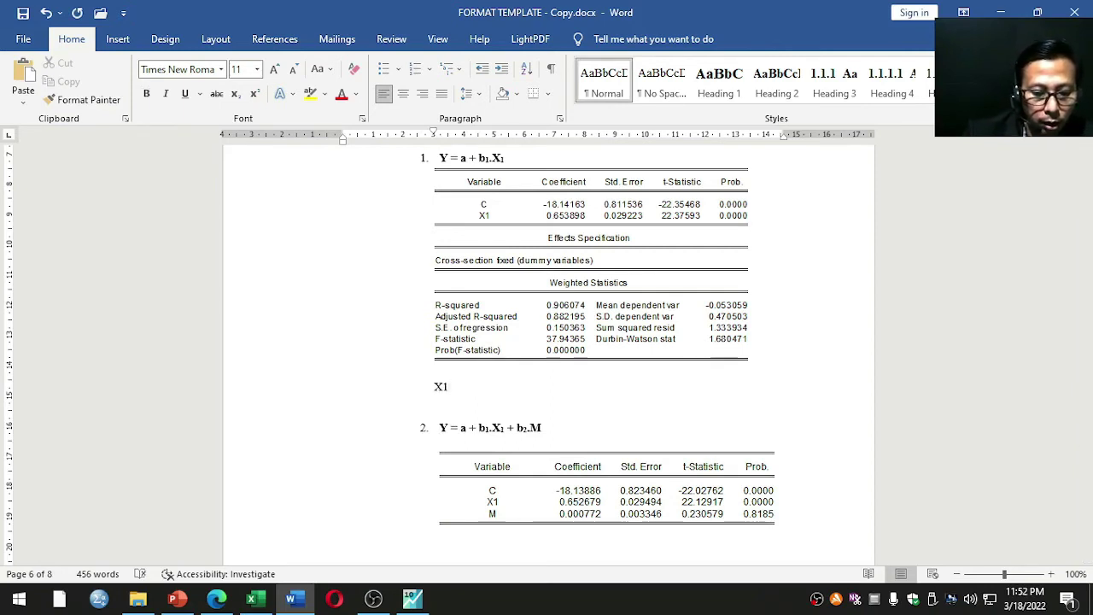
text( --------)
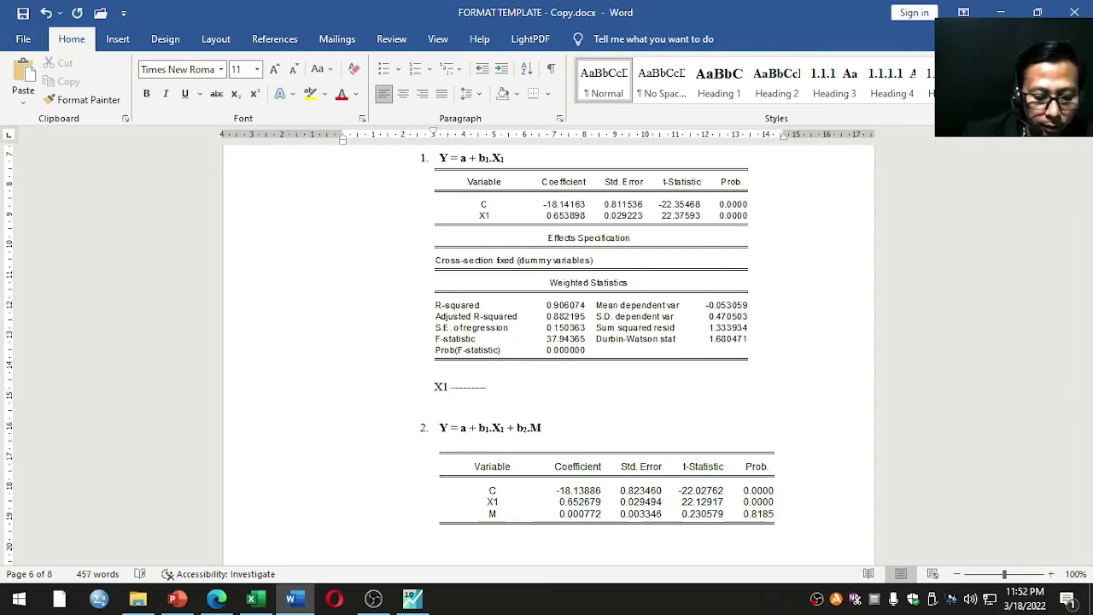
text(>)
text( Y)
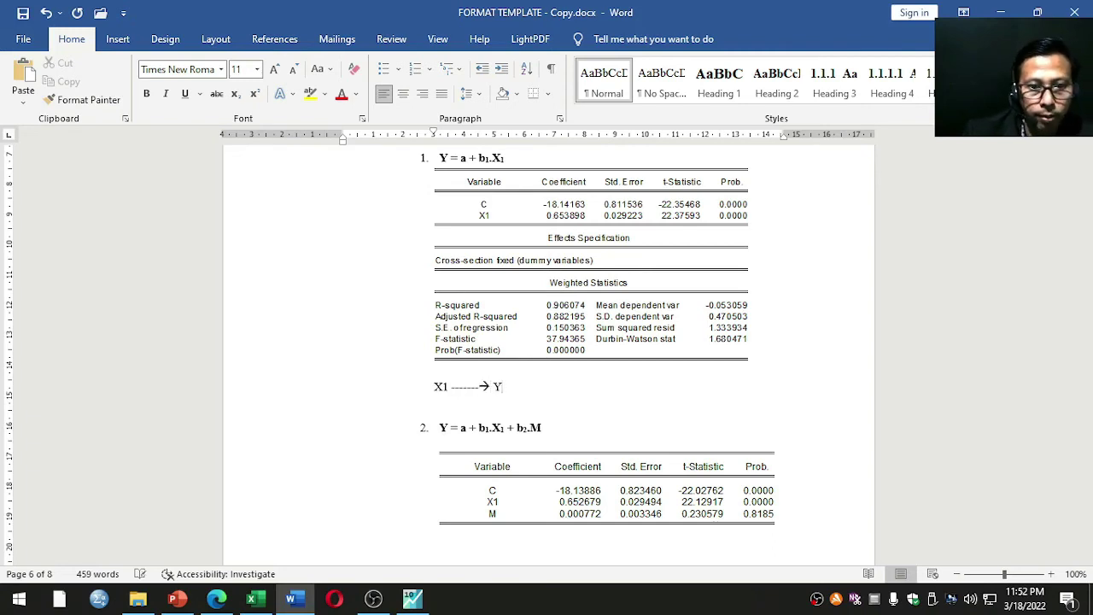
Step: Write "Prob 0,0000 < 0,05, maka X1 berpengaruh positif secara signifikan" on the line below "X1 -------→ Y"
key(Return)
text(Pro)
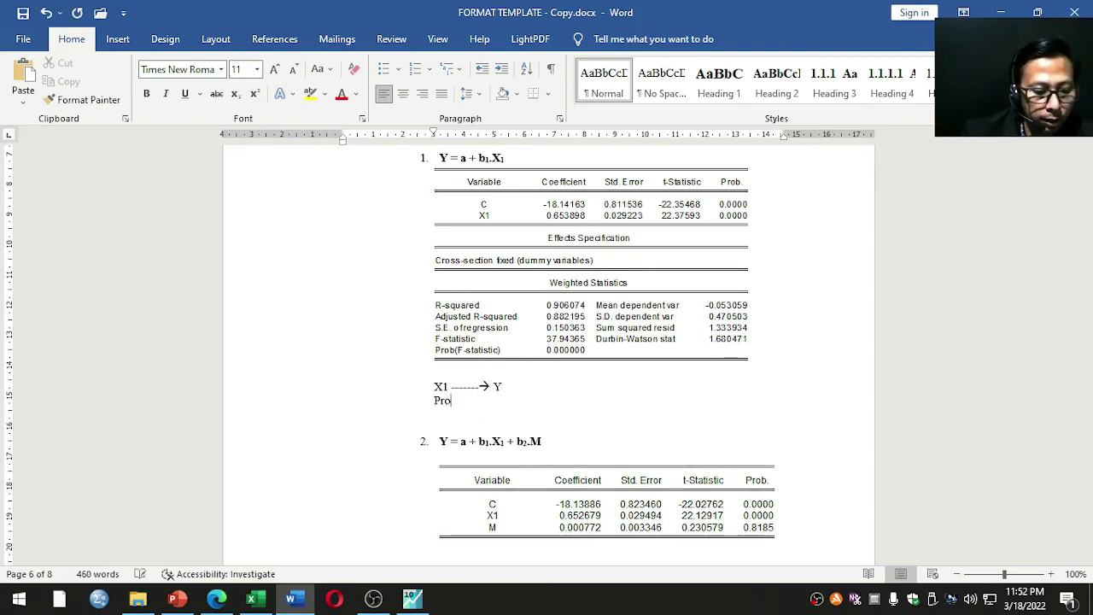
text(b 0)
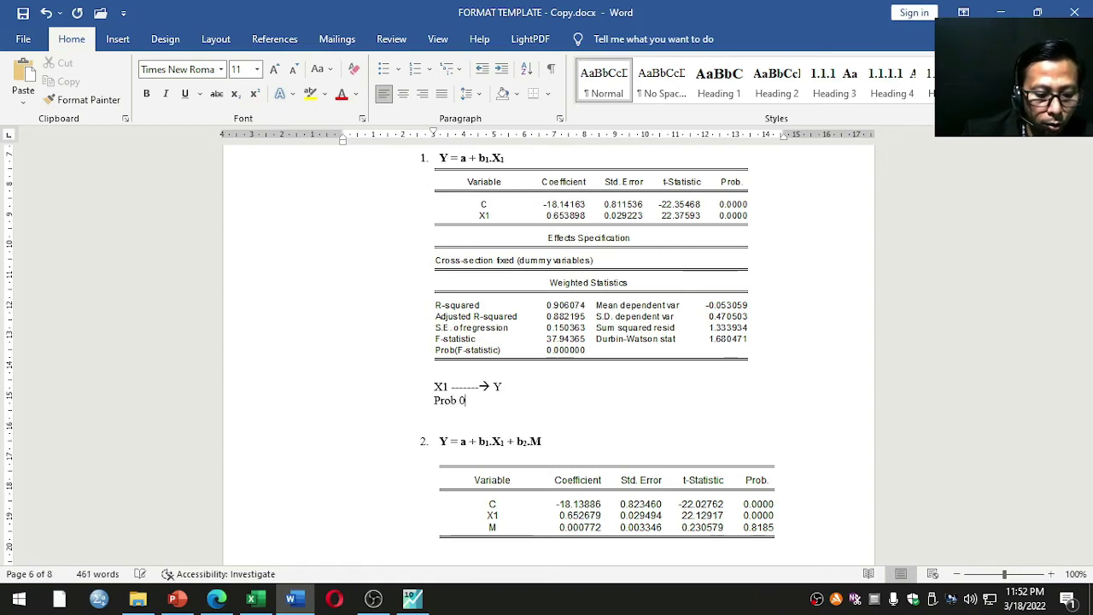
text(,0000)
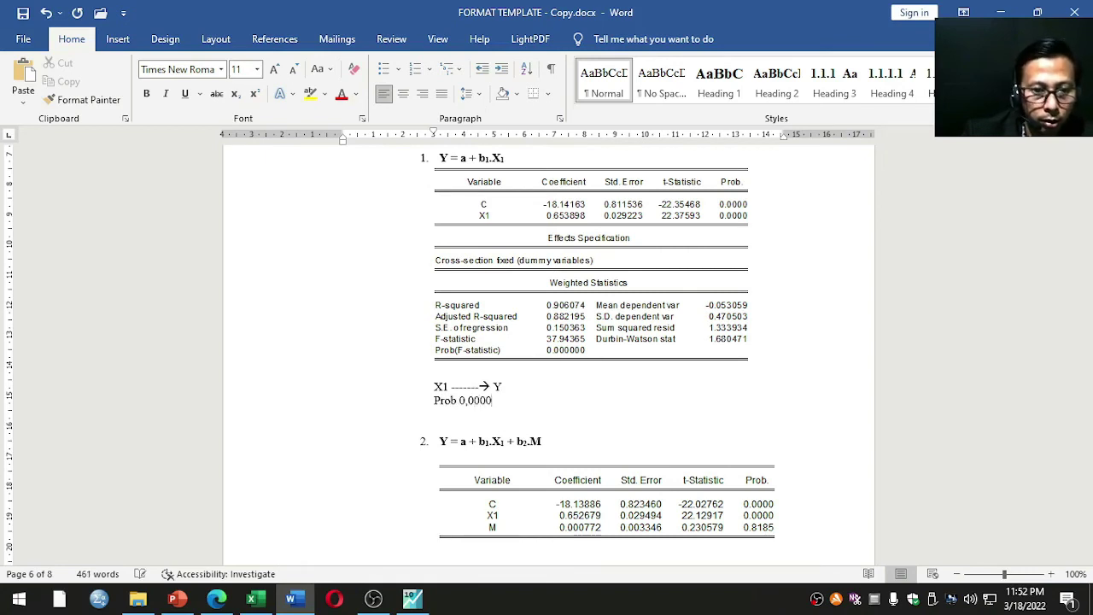
text( < 0)
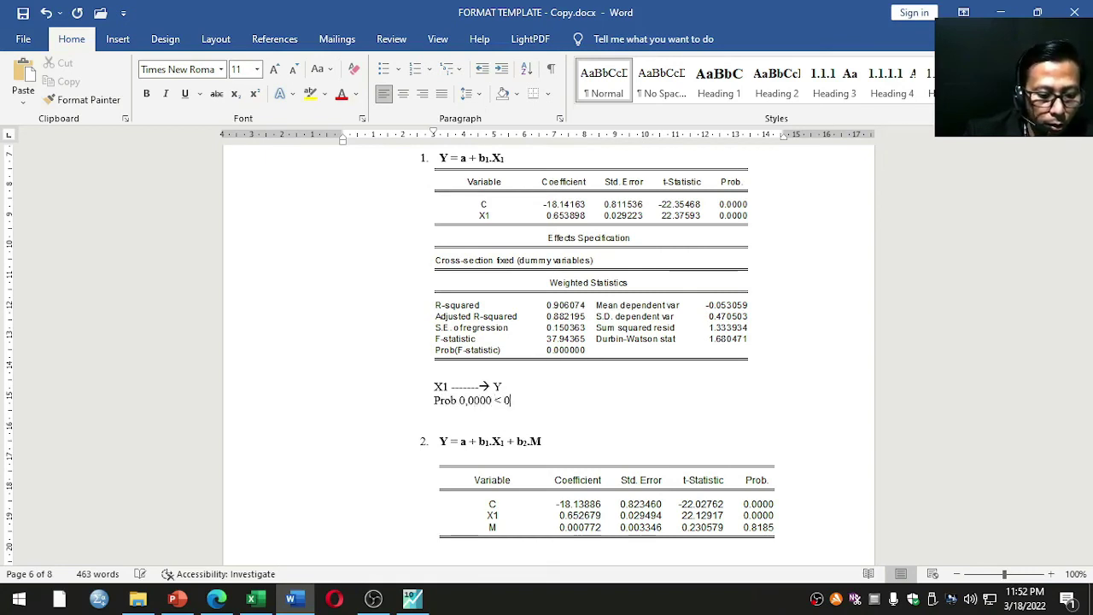
text(,0)
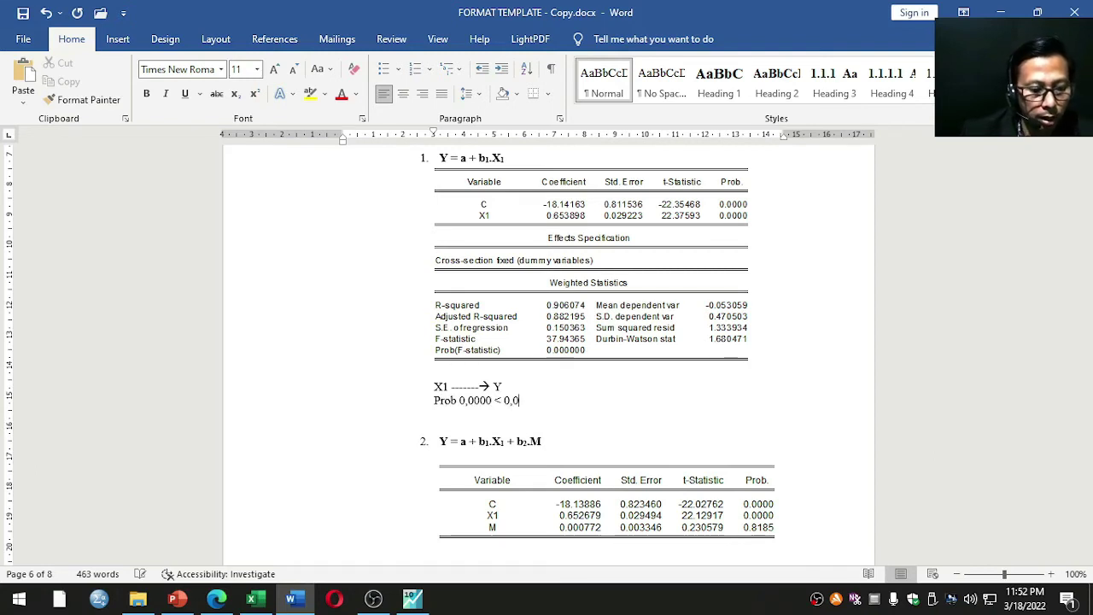
text(055, m)
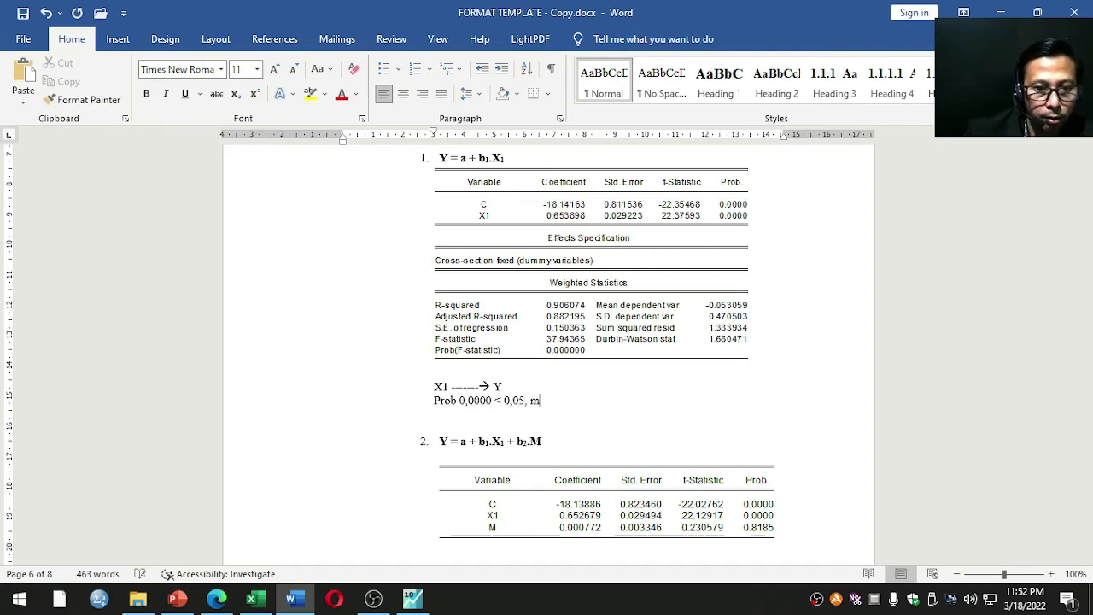
text(aka )
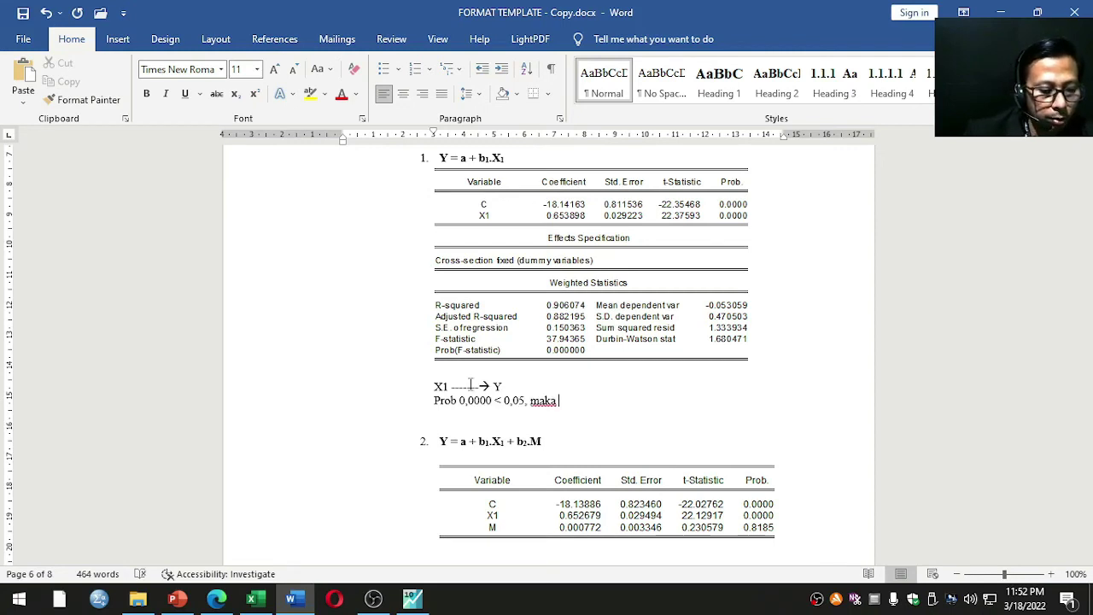
text(X1 )
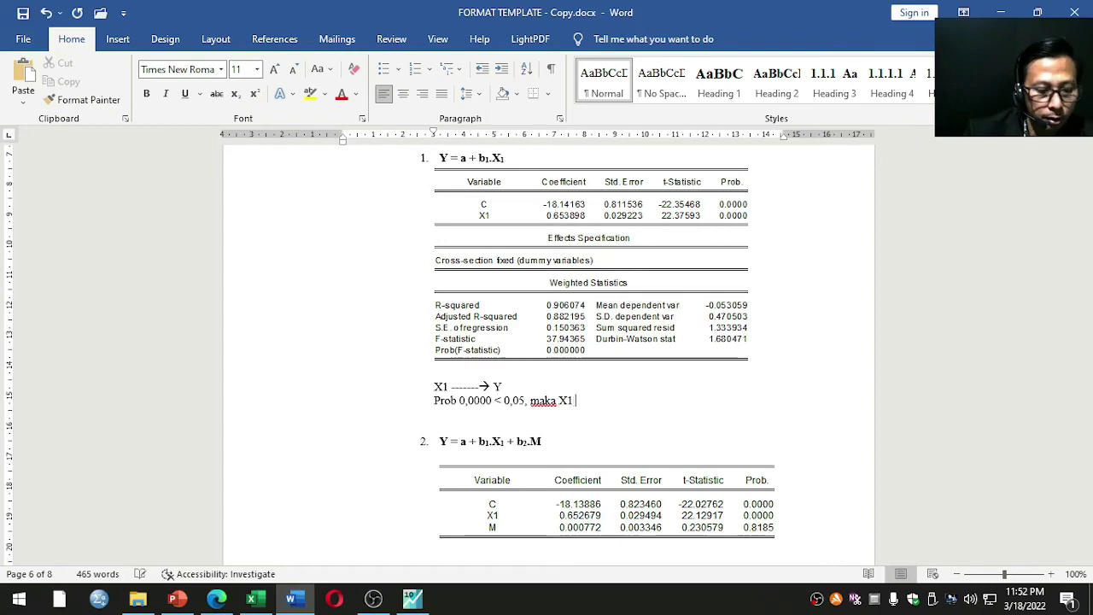
text(berpen)
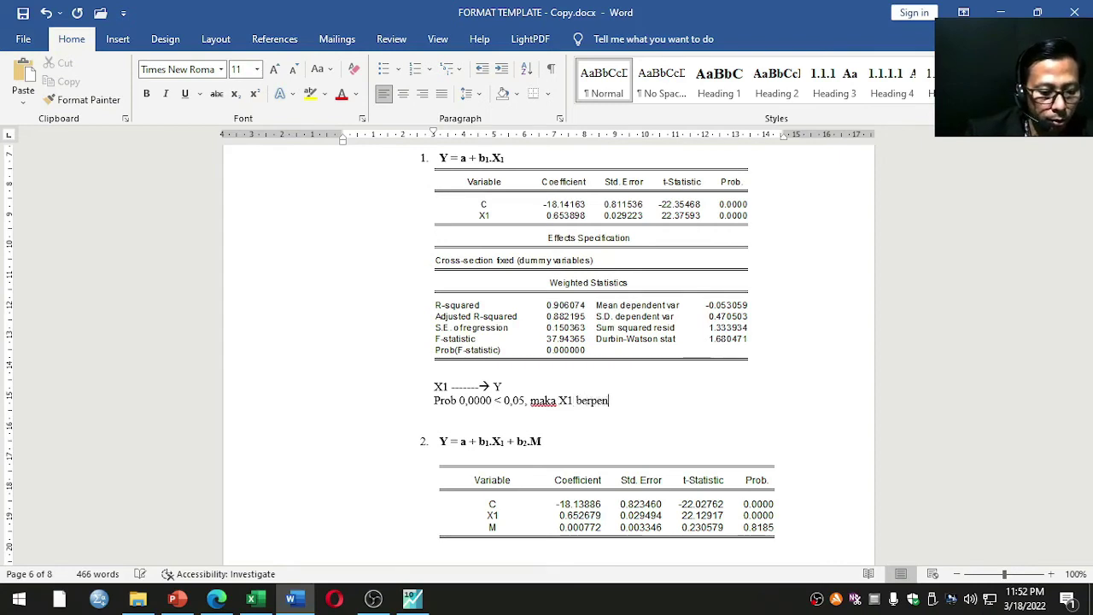
text(garuh )
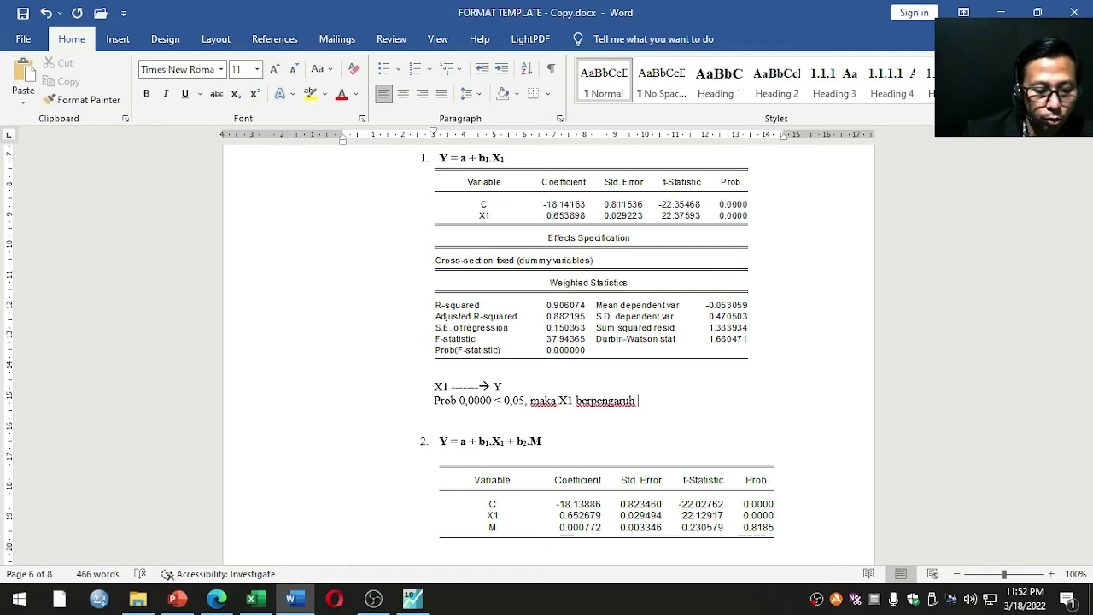
text(positif )
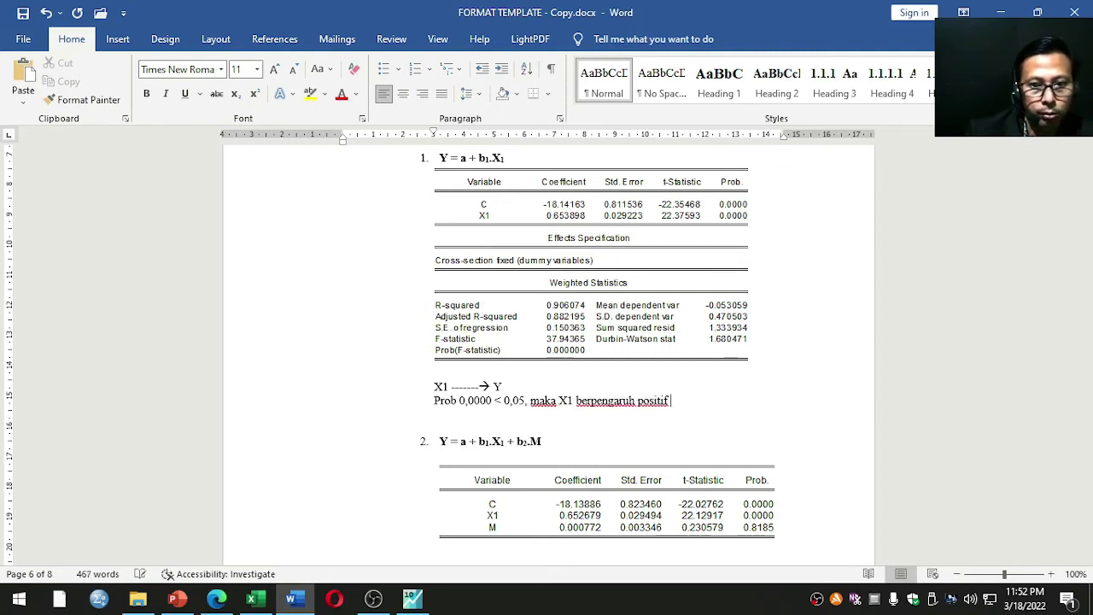
text(secara si)
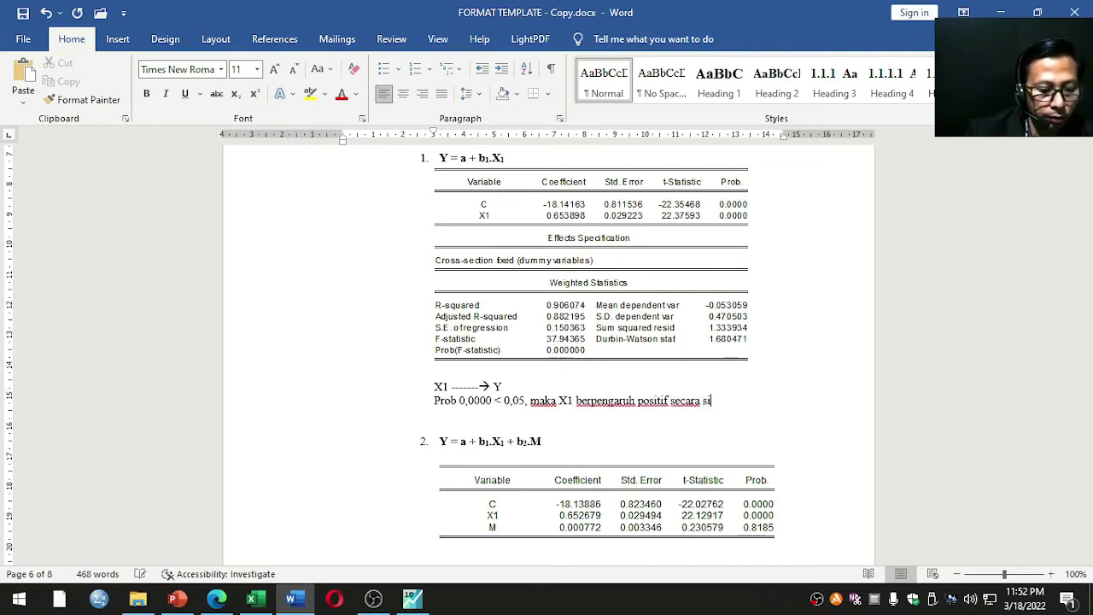
text(gnifikan)
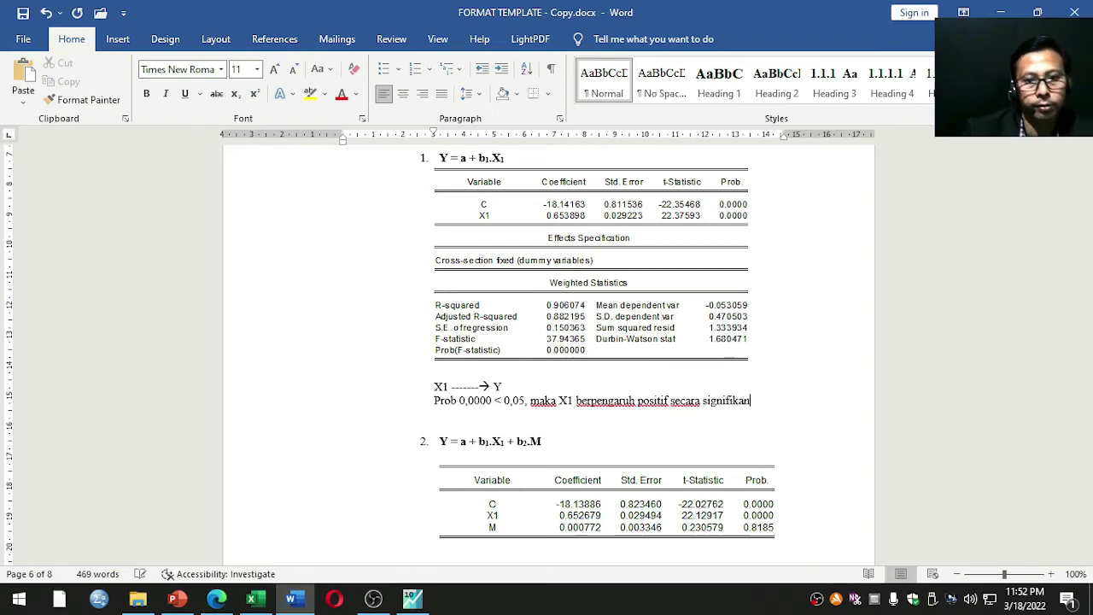
Step: Add the hypothesis conclusion "H1: terbukti" on a new line under the probability statement
key(Return)
text(H1 )
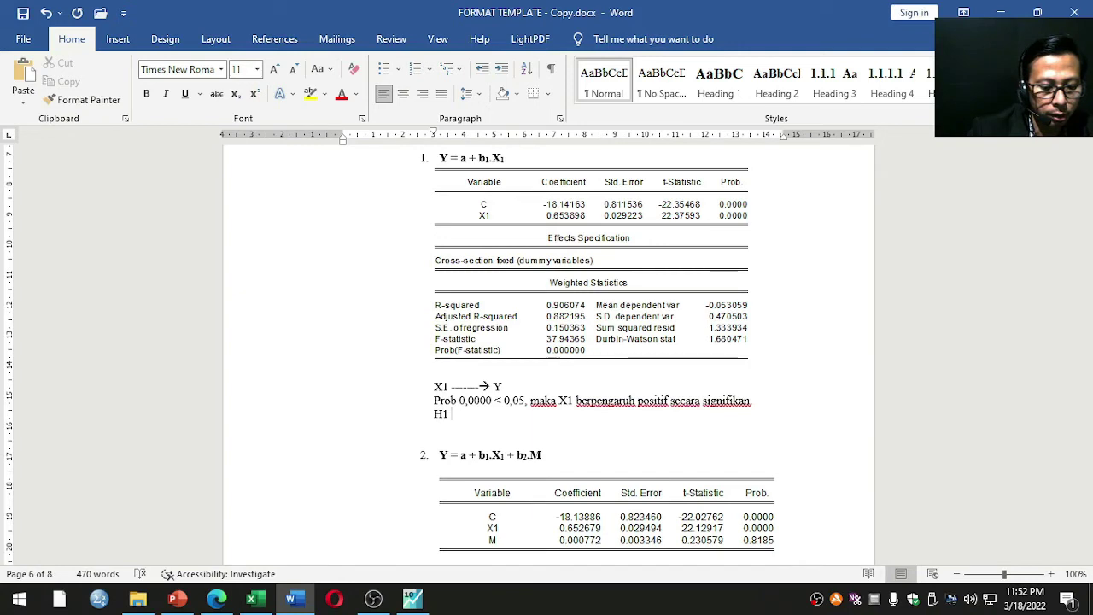
text(: terb)
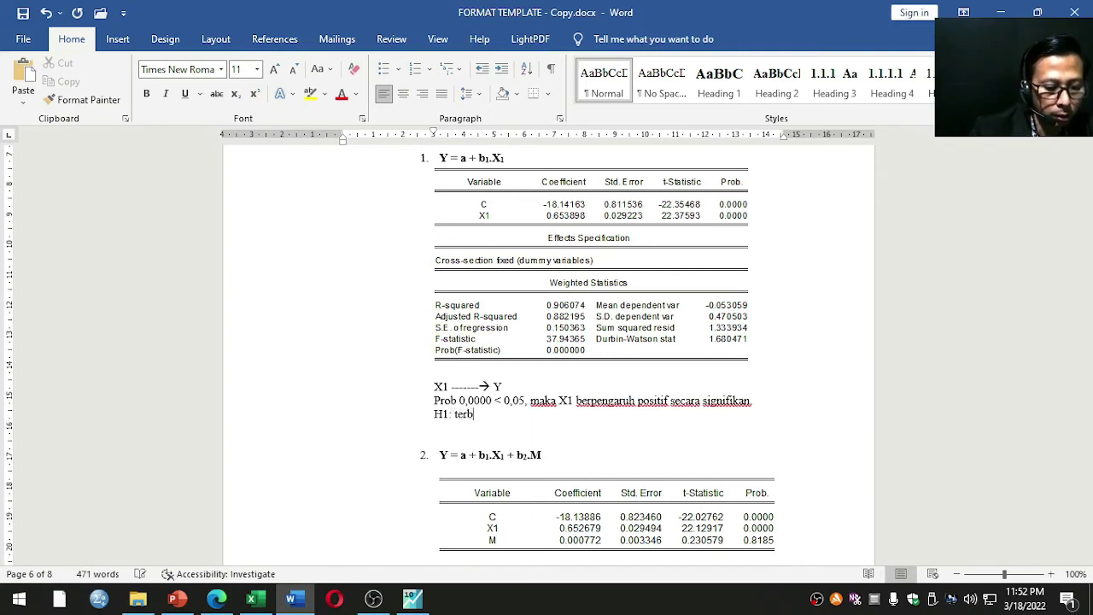
text(ukti)
key(Down)
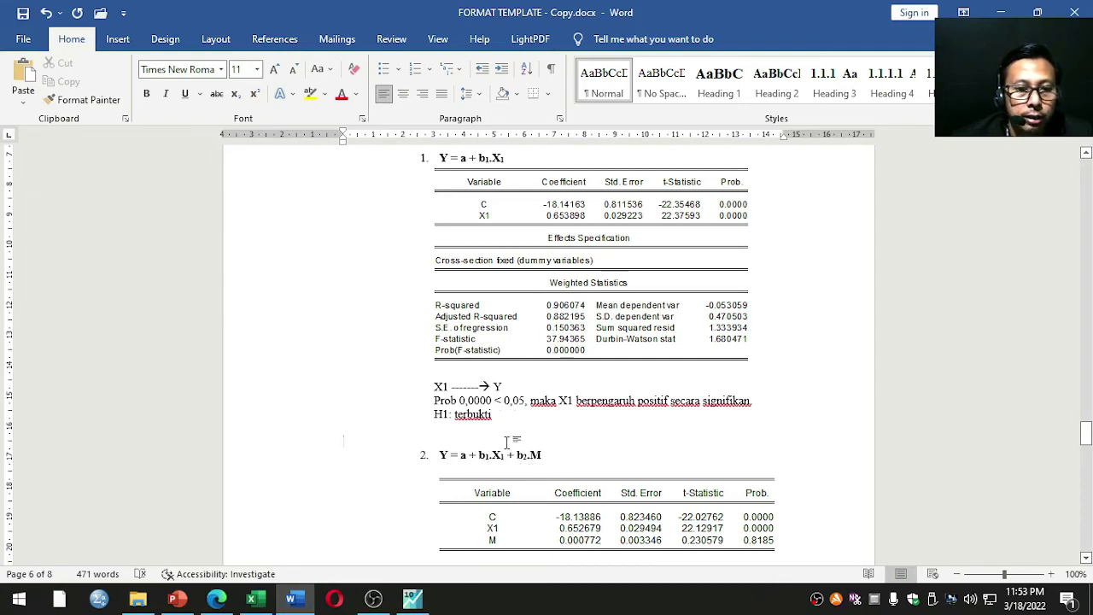
Step: Review the second and third equations' coefficient tables, and switch to PowerPoint to view the moderation model and its hypotheses
scroll(517, 439, down, 2)
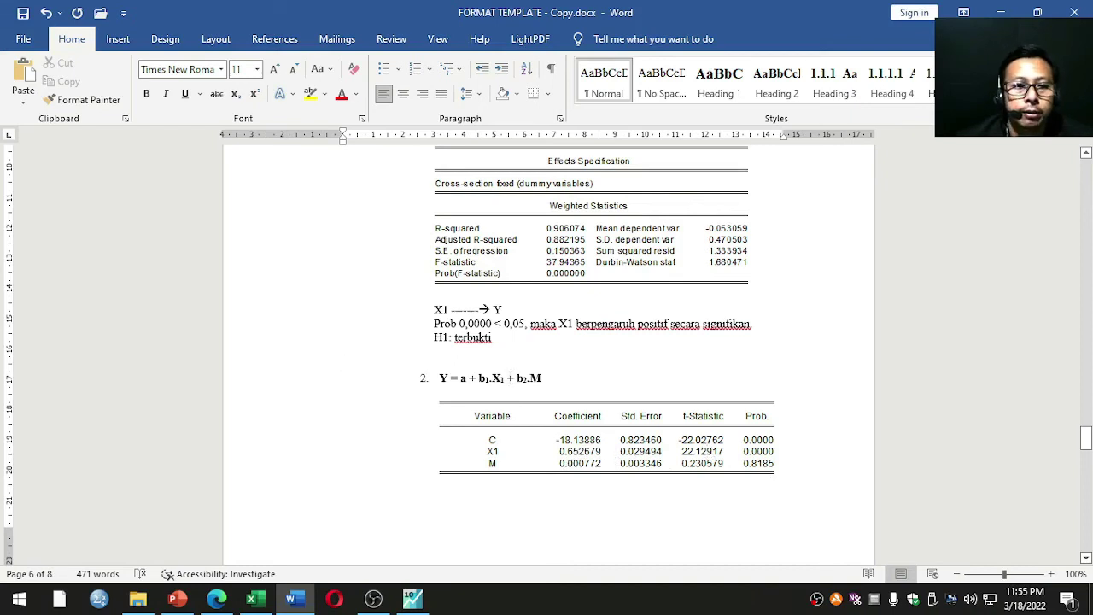
scroll(555, 431, down, 4)
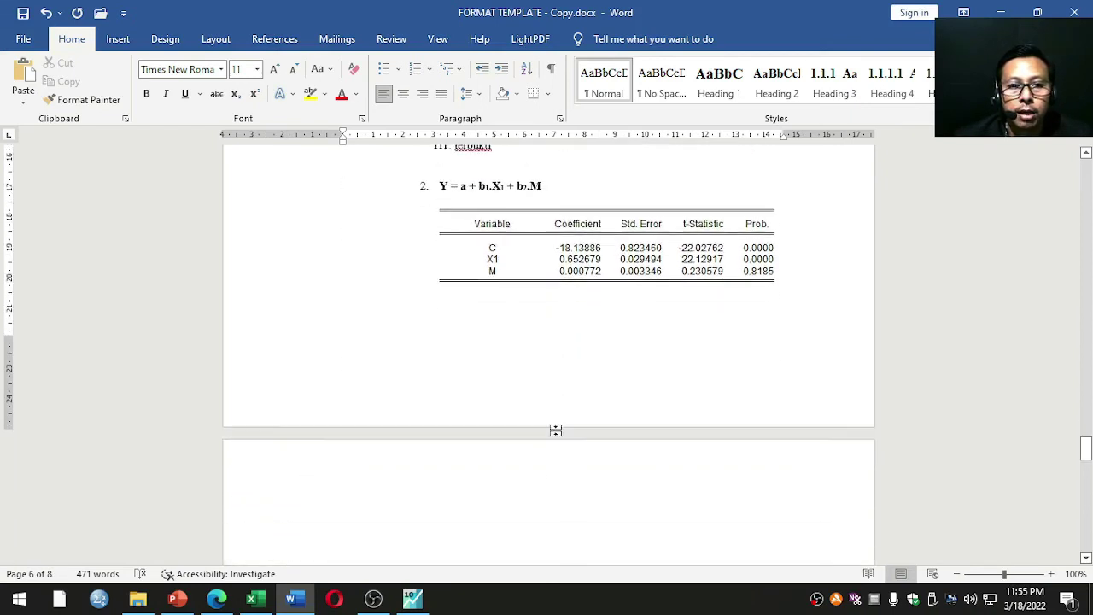
scroll(555, 431, down, 5)
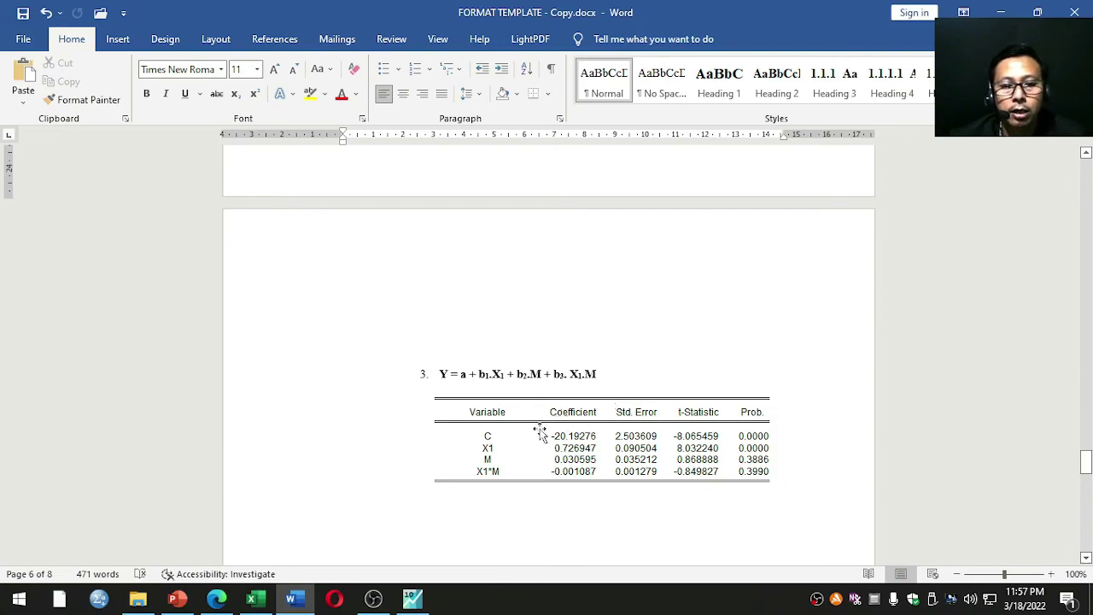
click(177, 600)
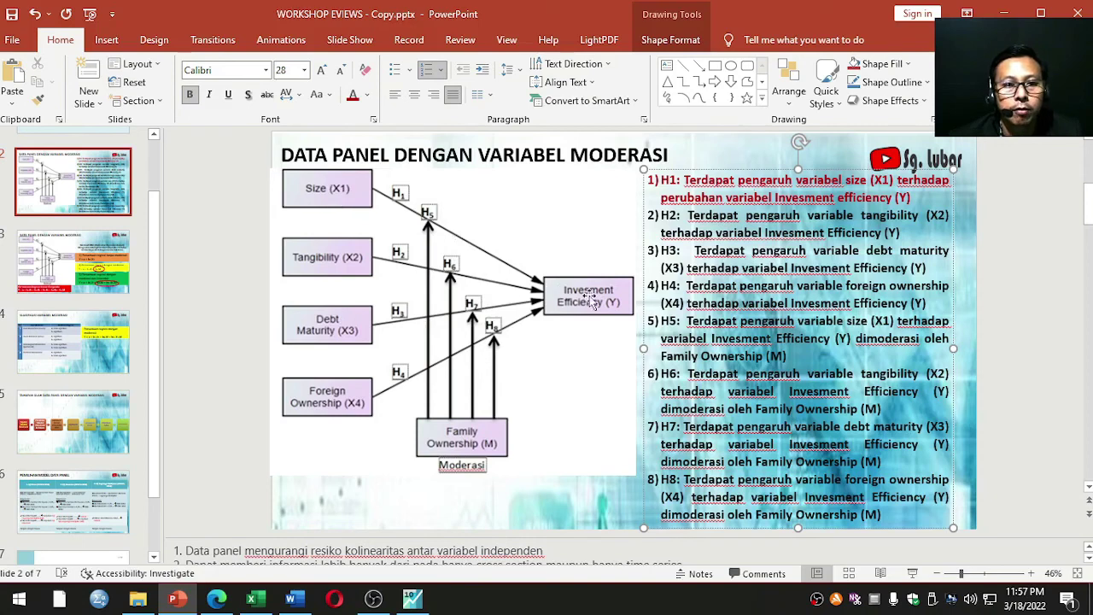
Step: Return to the Word document and select the coefficient table picture under the second equation
click(300, 600)
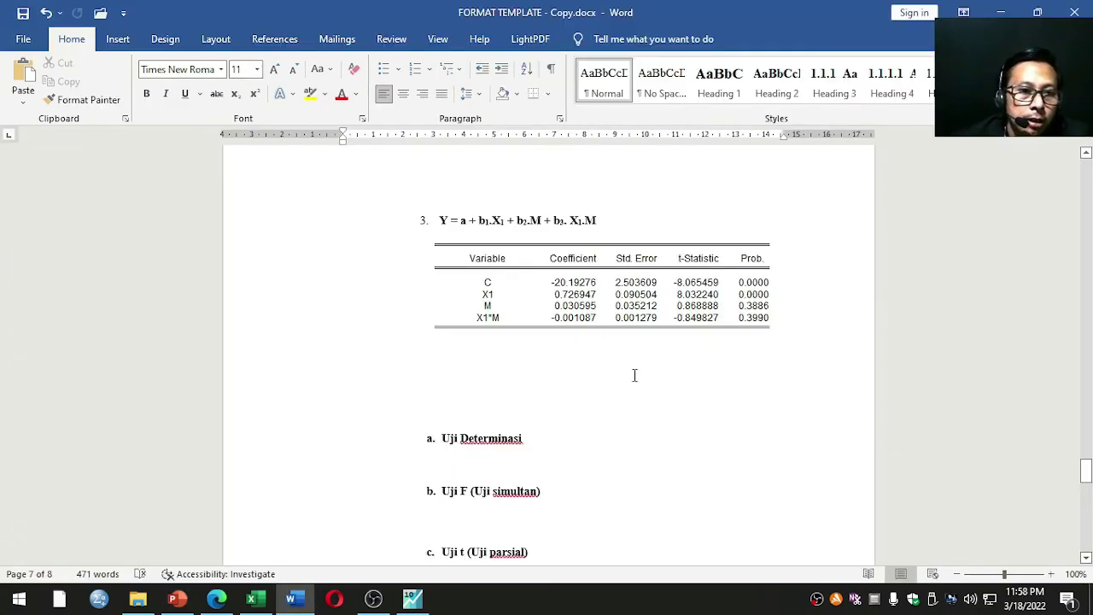
scroll(620, 372, up, 6)
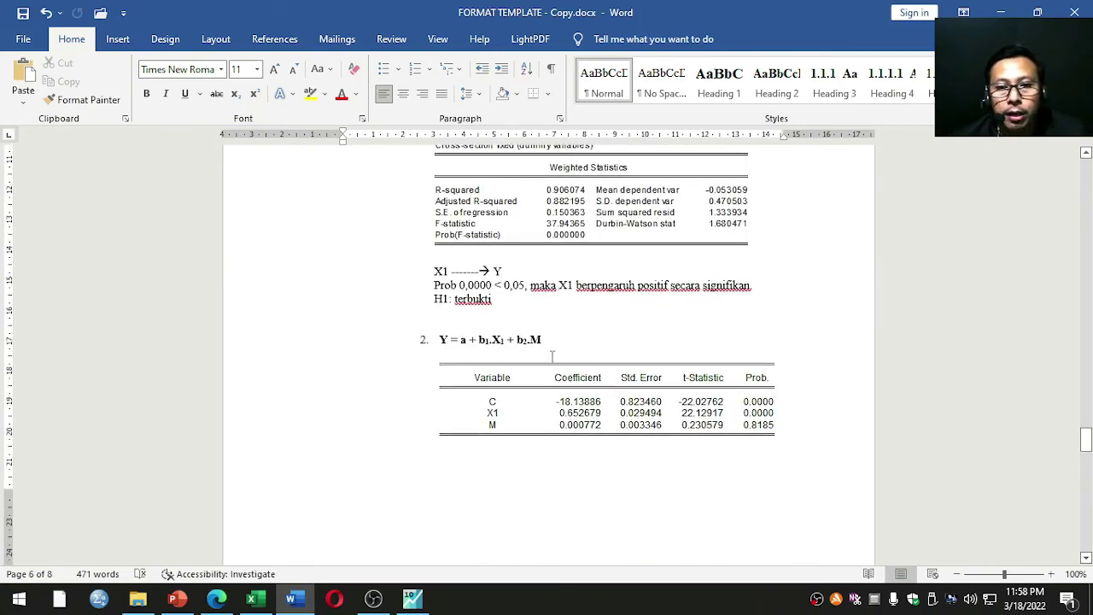
click(548, 372)
right_click(548, 372)
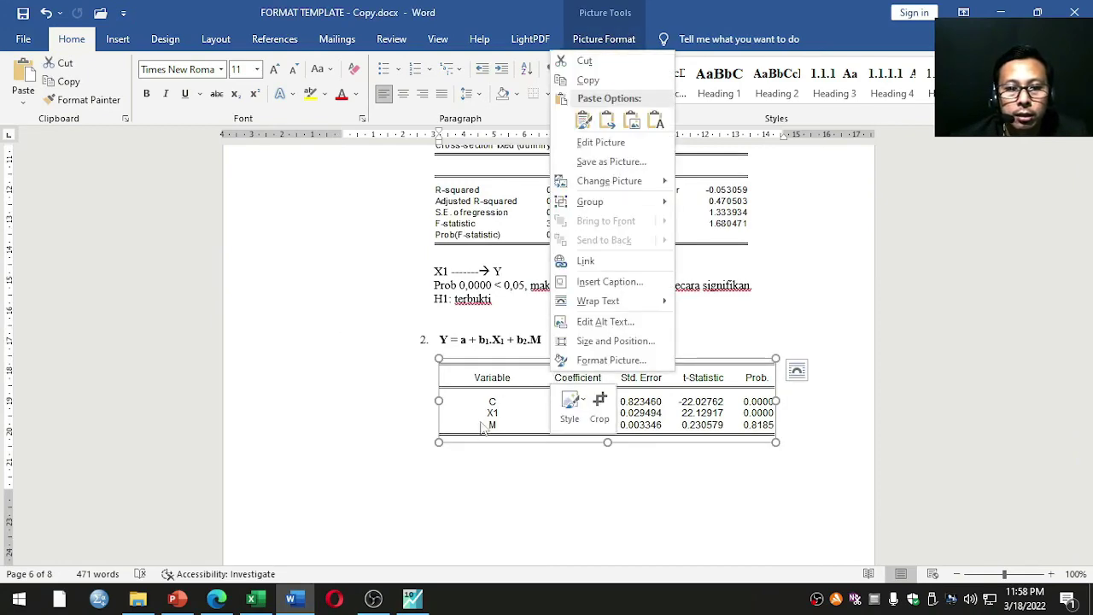
key(Escape)
Step: Switch to EViews and re-estimate MODEL_FEM without the interaction term, using the specification "y c x1 m"
click(413, 599)
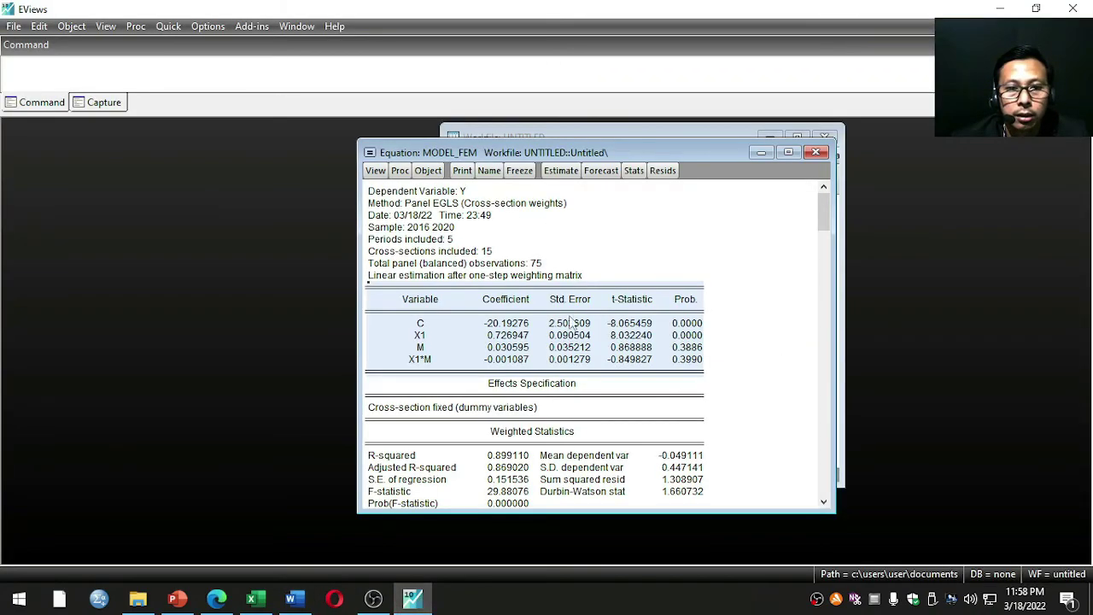
click(562, 171)
click(543, 275)
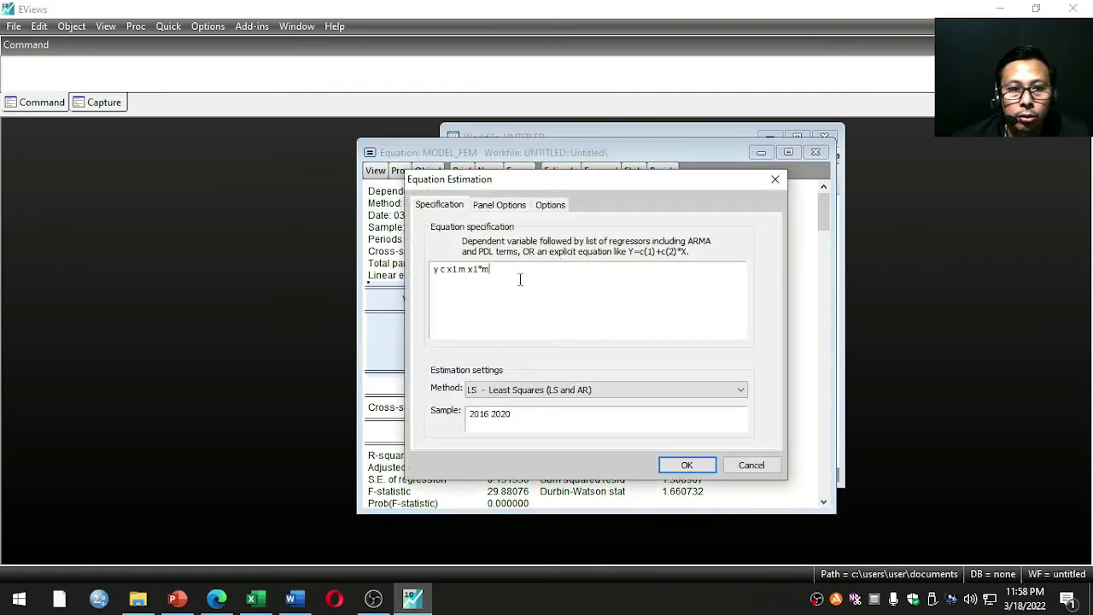
drag(502, 271, 470, 270)
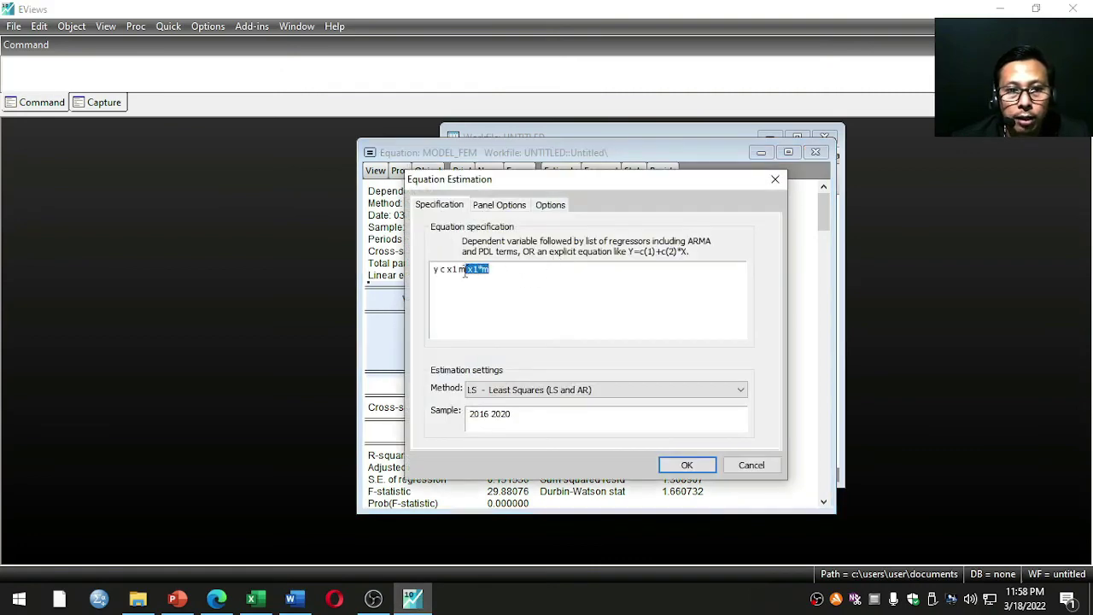
key(BackSpace)
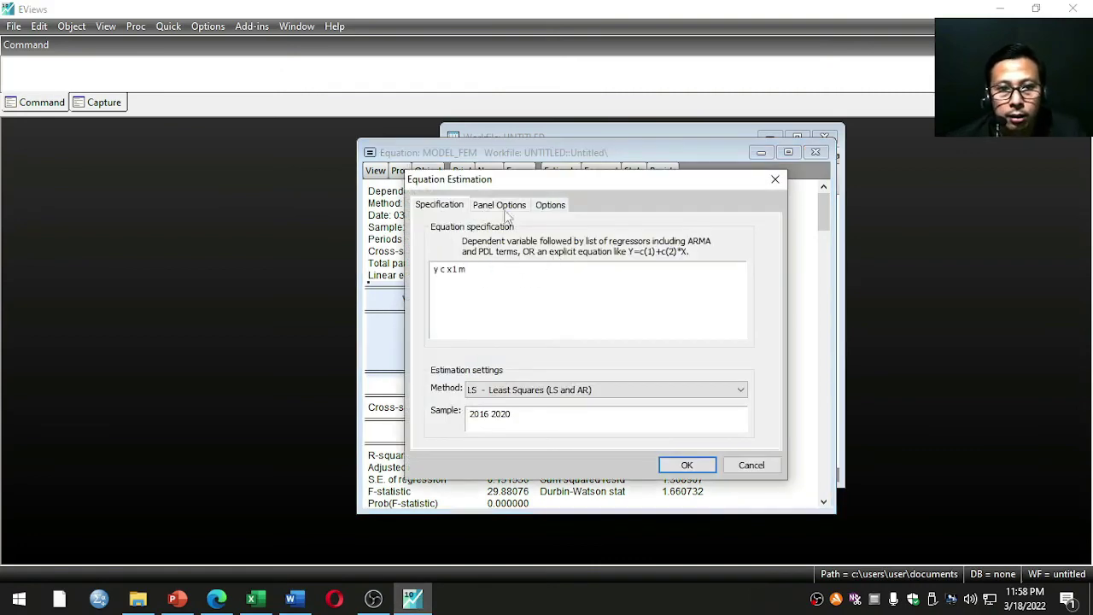
click(686, 464)
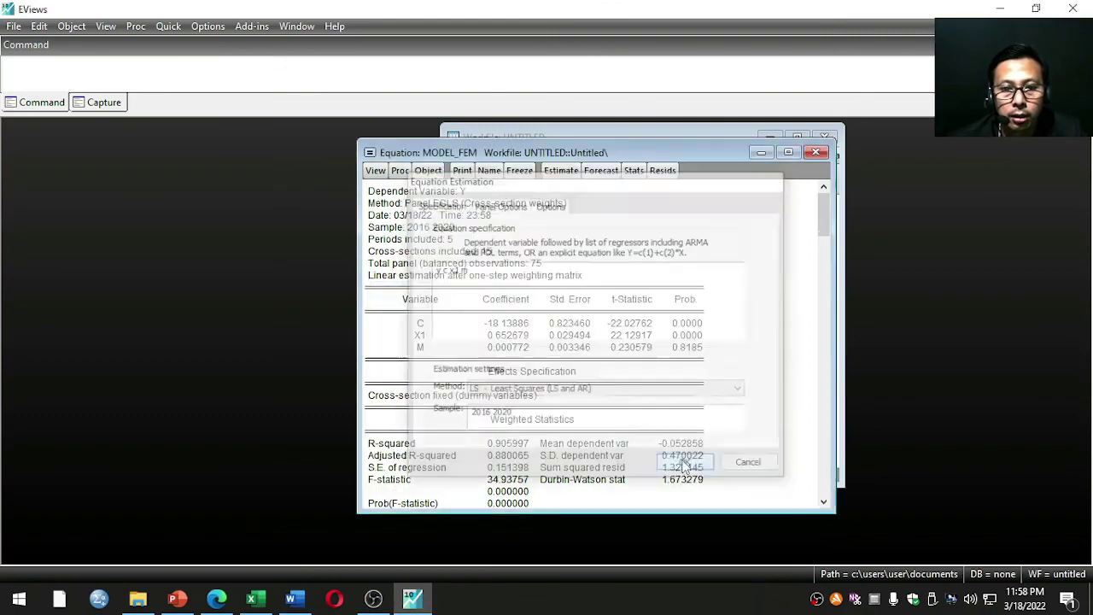
Step: Copy the output from the coefficient table through the weighted statistics and paste it as a picture below the second equation's table in Word
drag(379, 301, 696, 451)
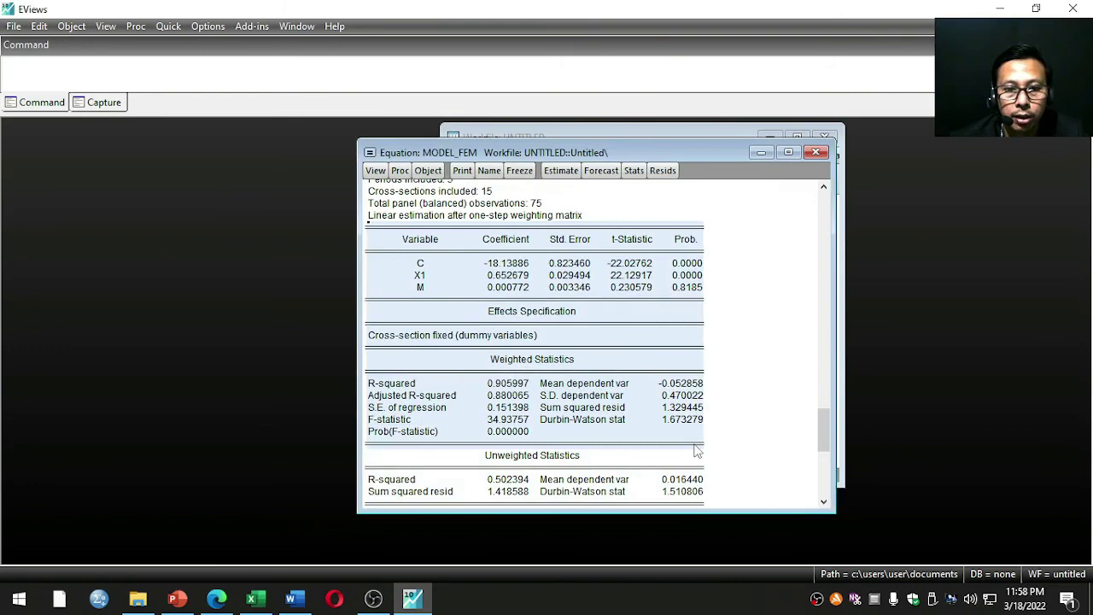
right_click(525, 307)
click(554, 318)
click(505, 334)
click(291, 598)
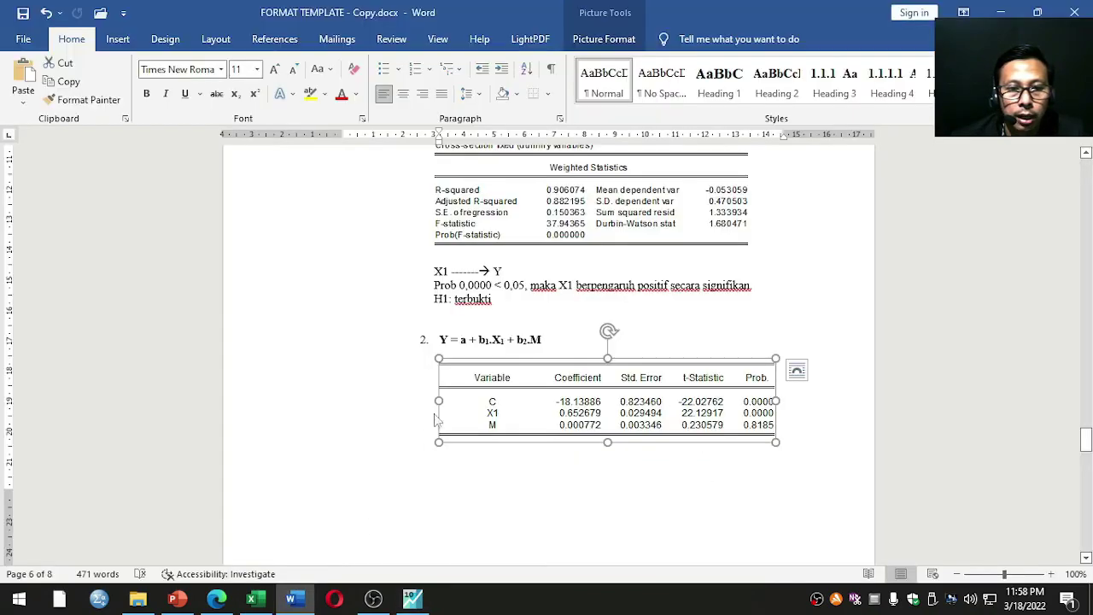
click(466, 455)
right_click(452, 466)
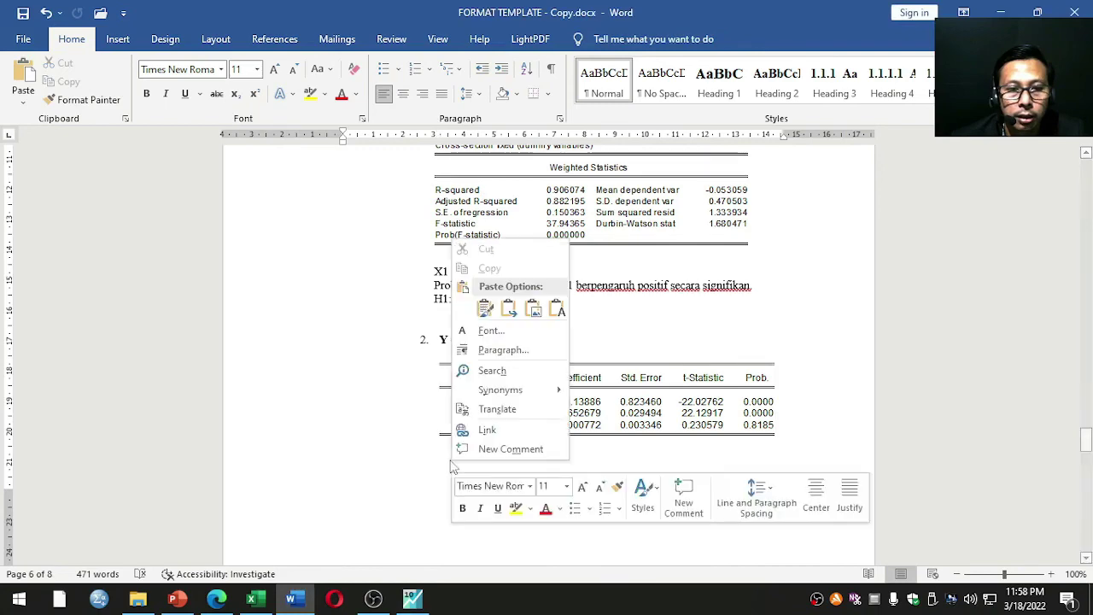
click(533, 309)
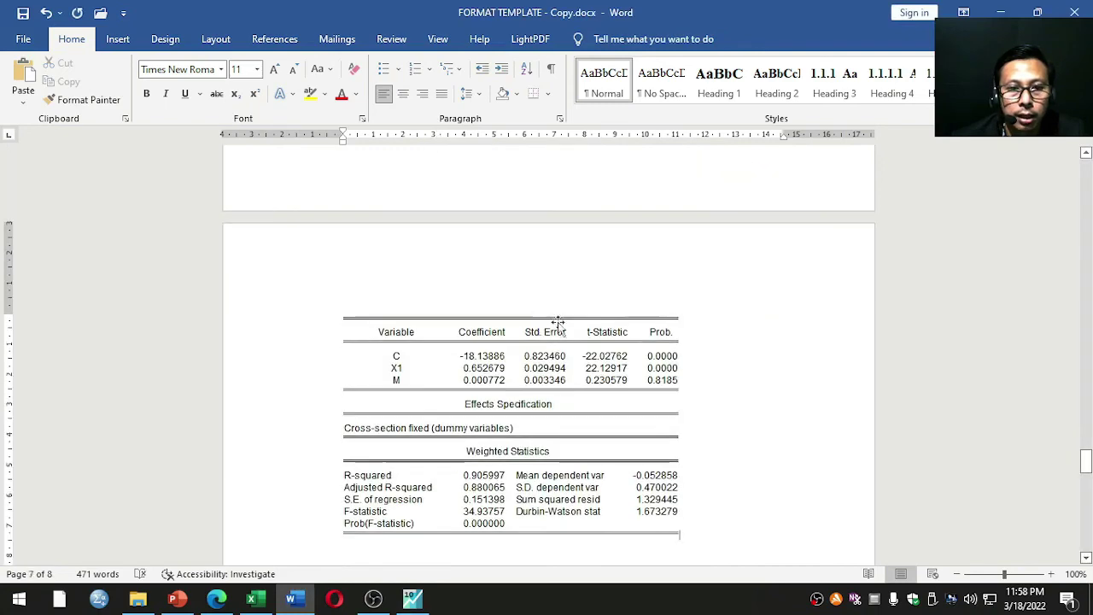
Step: Cut the old coefficient-only table under the second equation and indent the new output picture by about 2 cm
scroll(558, 323, up, 5)
click(551, 323)
right_click(551, 323)
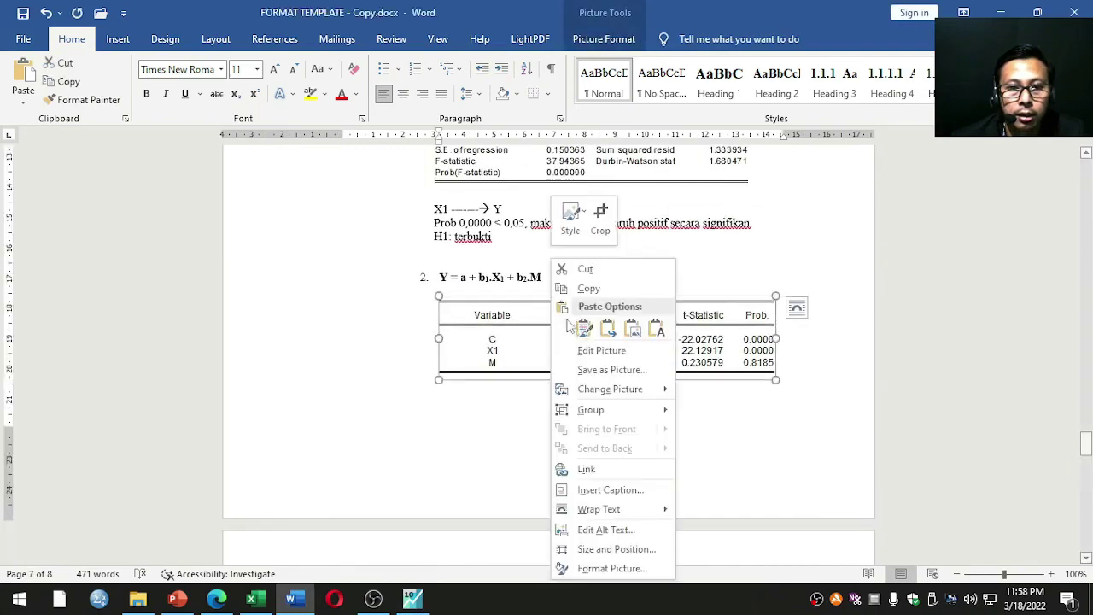
click(585, 270)
scroll(552, 288, down, 10)
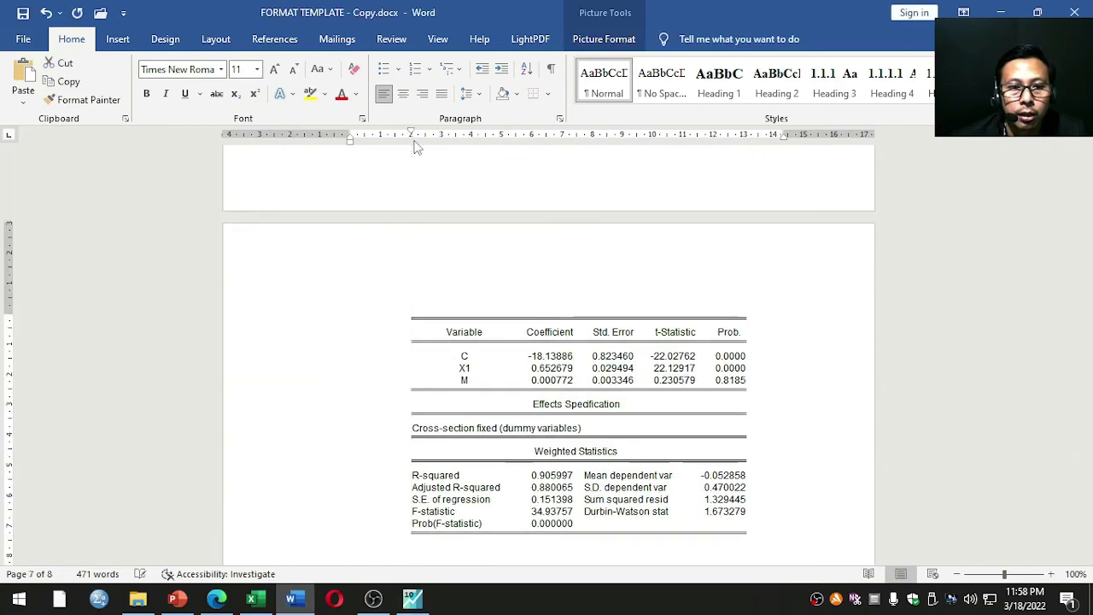
scroll(461, 213, down, 1)
click(495, 276)
scroll(537, 356, down, 2)
scroll(539, 379, down, 1)
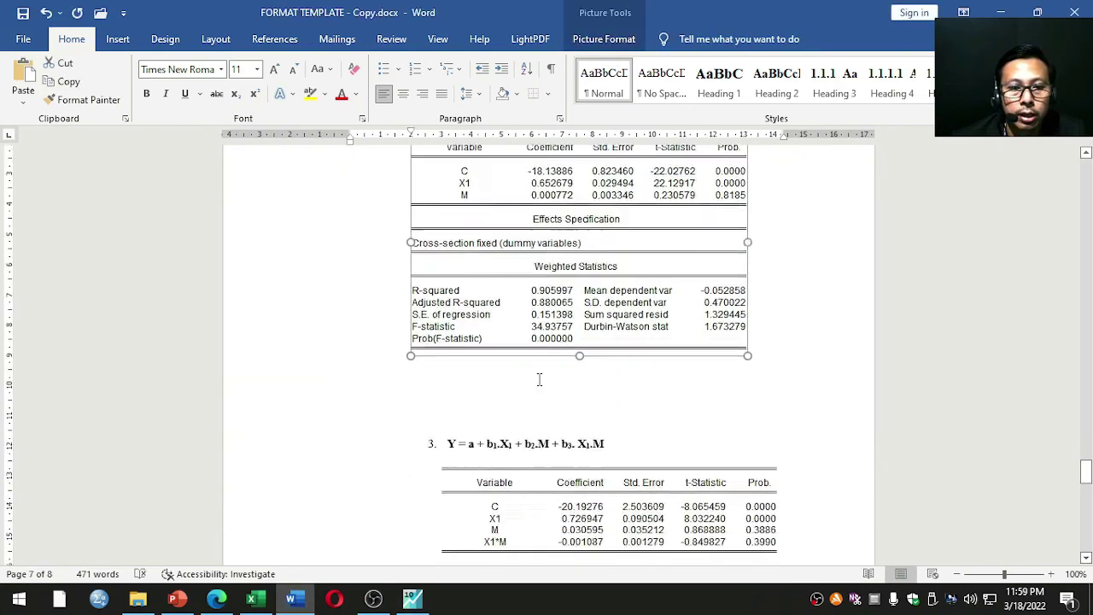
Step: Switch to EViews and re-estimate MODEL_FEM for the third equation, using the specification "y c x1 m x1*m"
scroll(539, 380, down, 3)
click(544, 299)
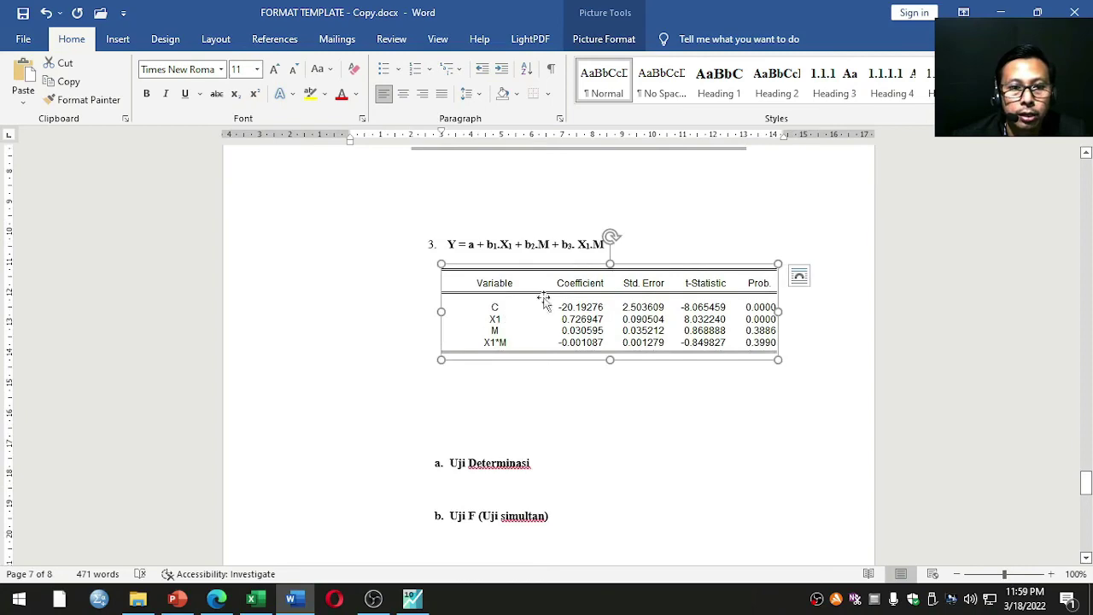
click(412, 598)
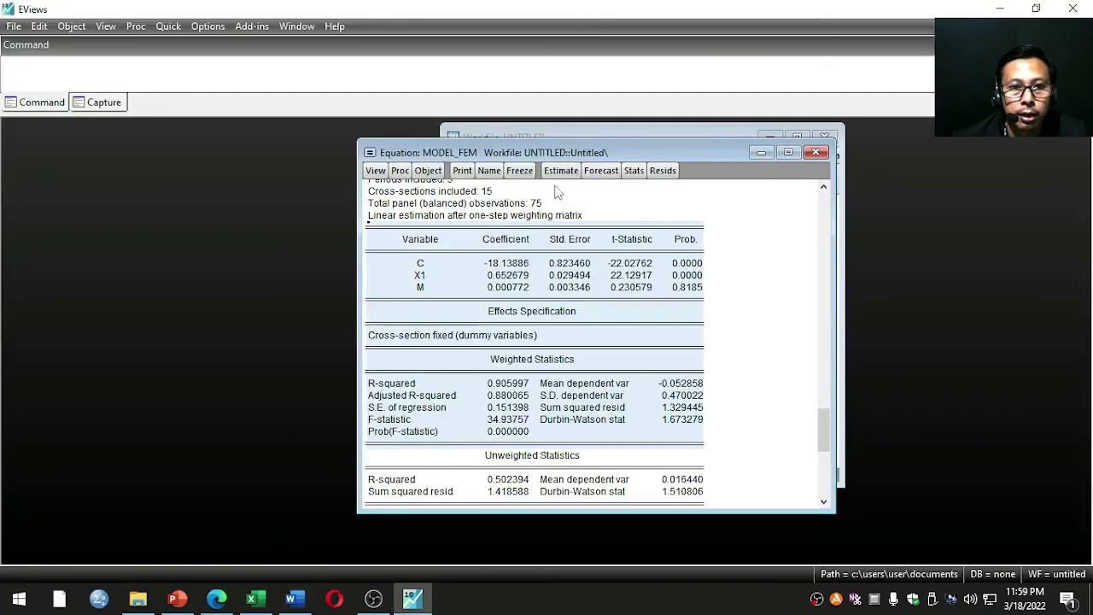
click(559, 170)
click(480, 271)
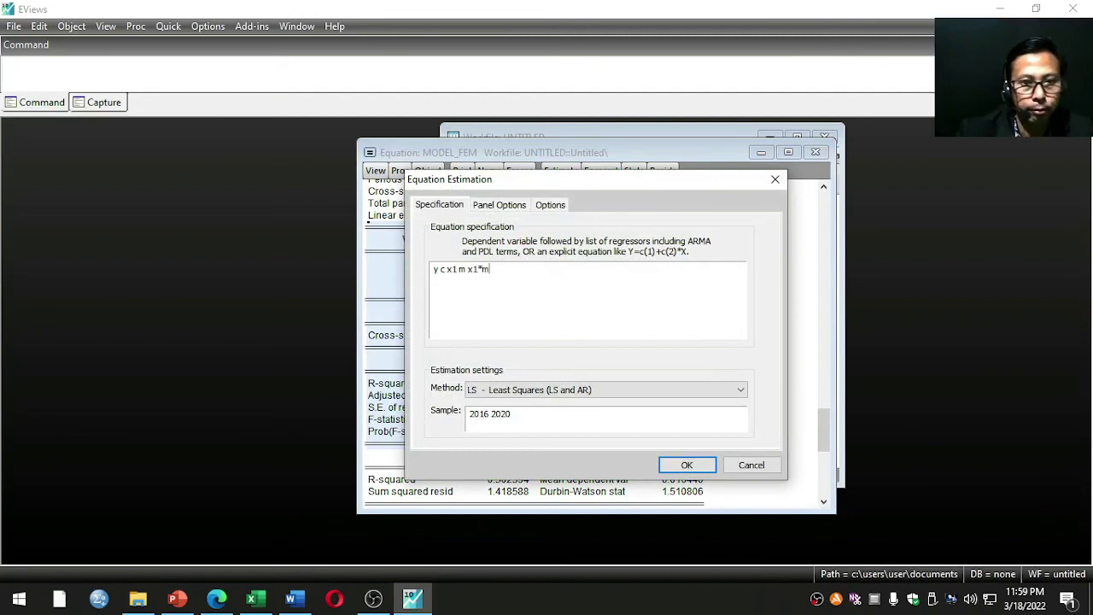
click(686, 464)
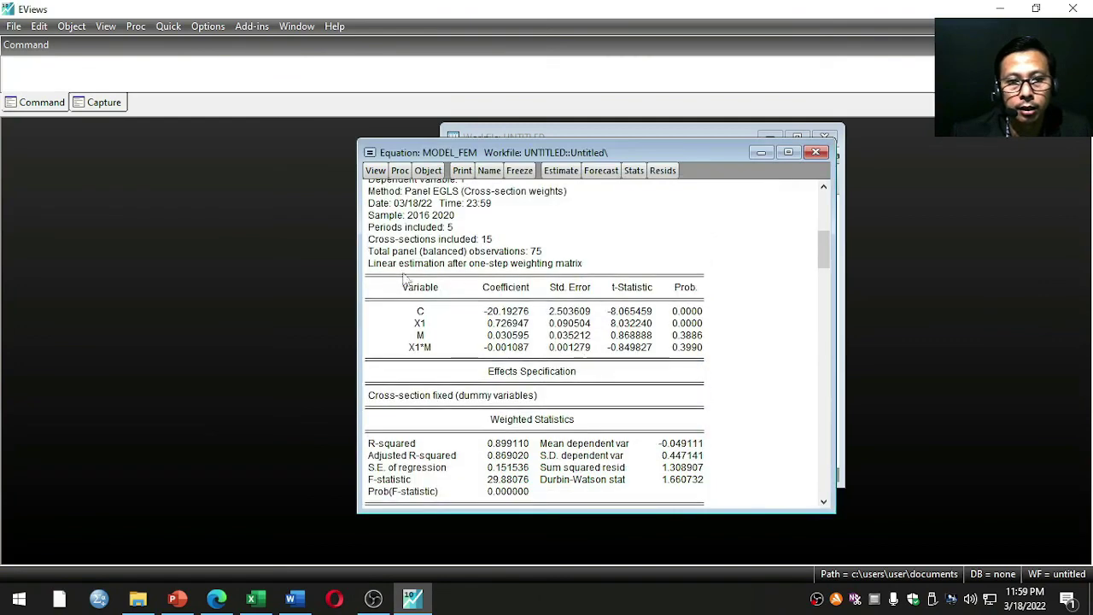
Step: Copy the interaction model's output through the weighted statistics and paste it as a picture below the third equation's table in Word
drag(373, 283, 692, 436)
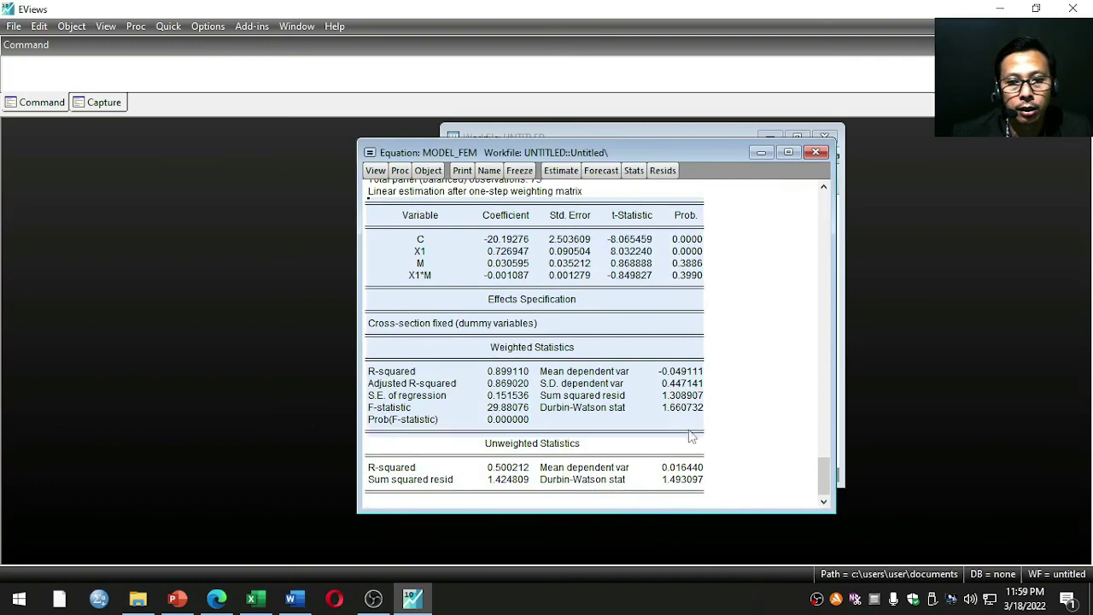
right_click(564, 339)
click(616, 346)
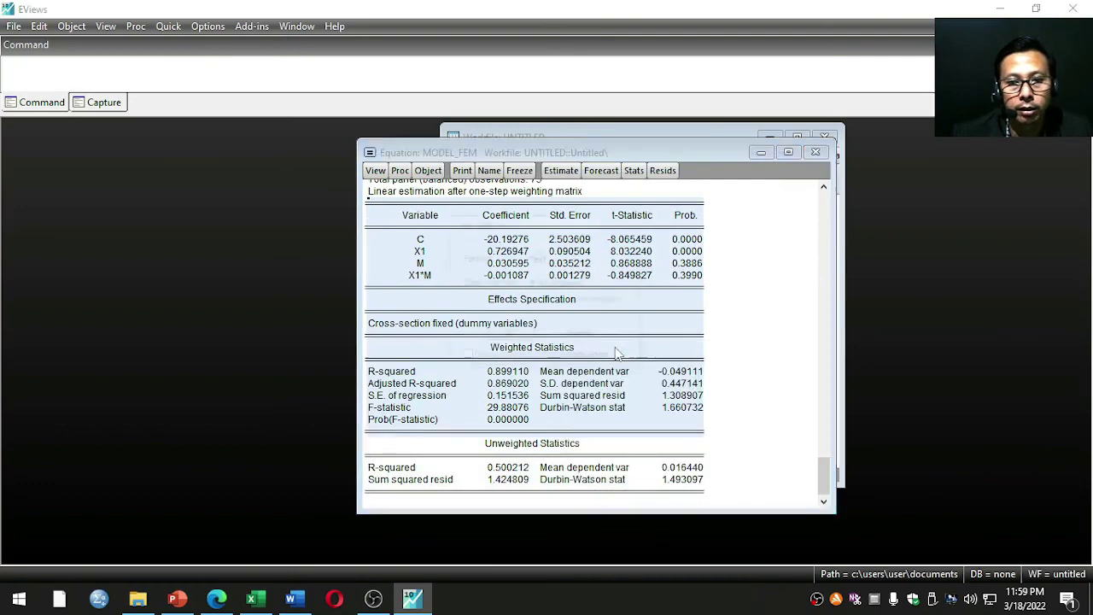
click(509, 335)
click(290, 598)
key(ctrl+v)
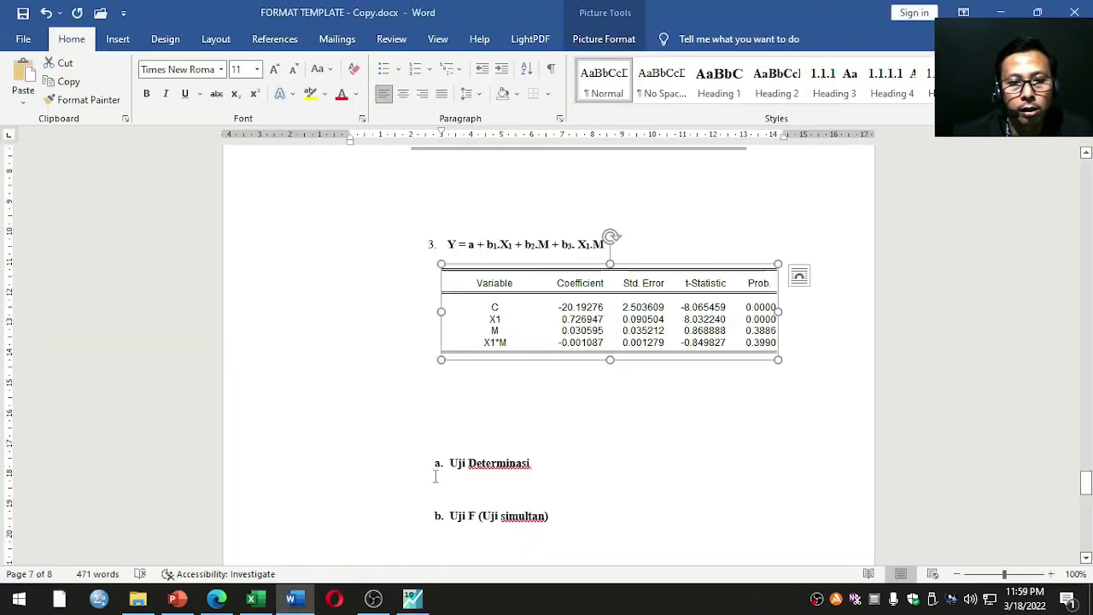
click(460, 389)
right_click(459, 386)
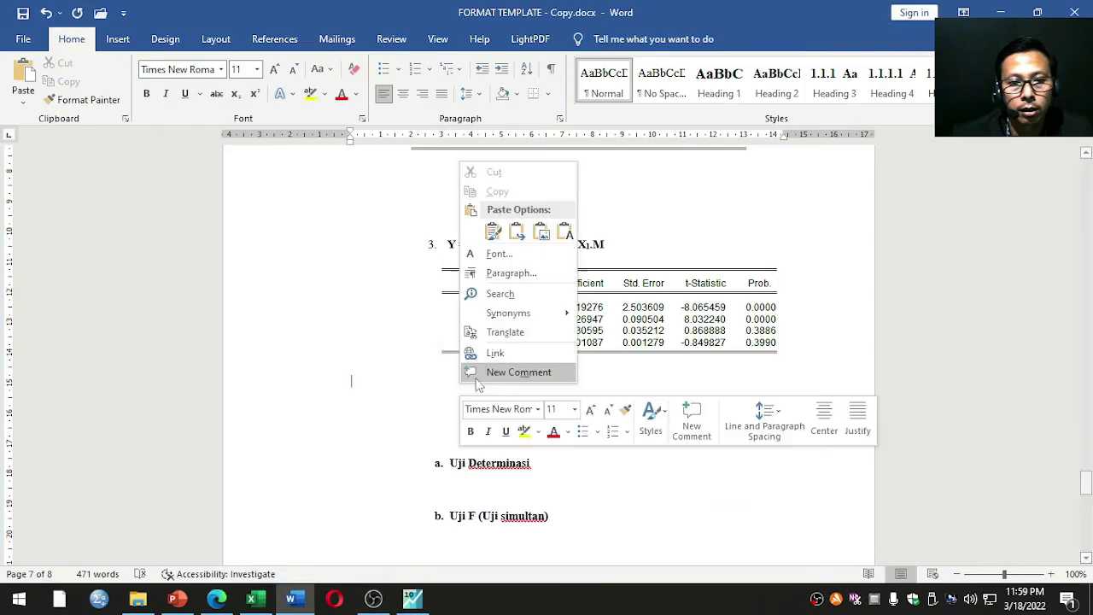
click(551, 227)
Step: Remove the old coefficient-only table under the third equation and indent the new output picture to line up beneath the equation
scroll(551, 239, down, 10)
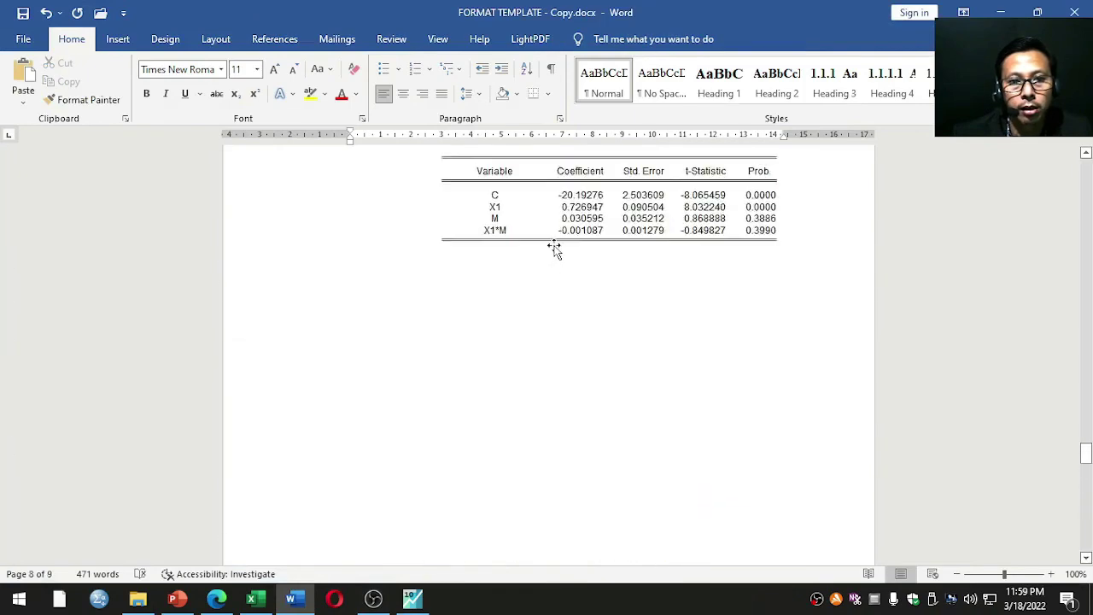
click(555, 260)
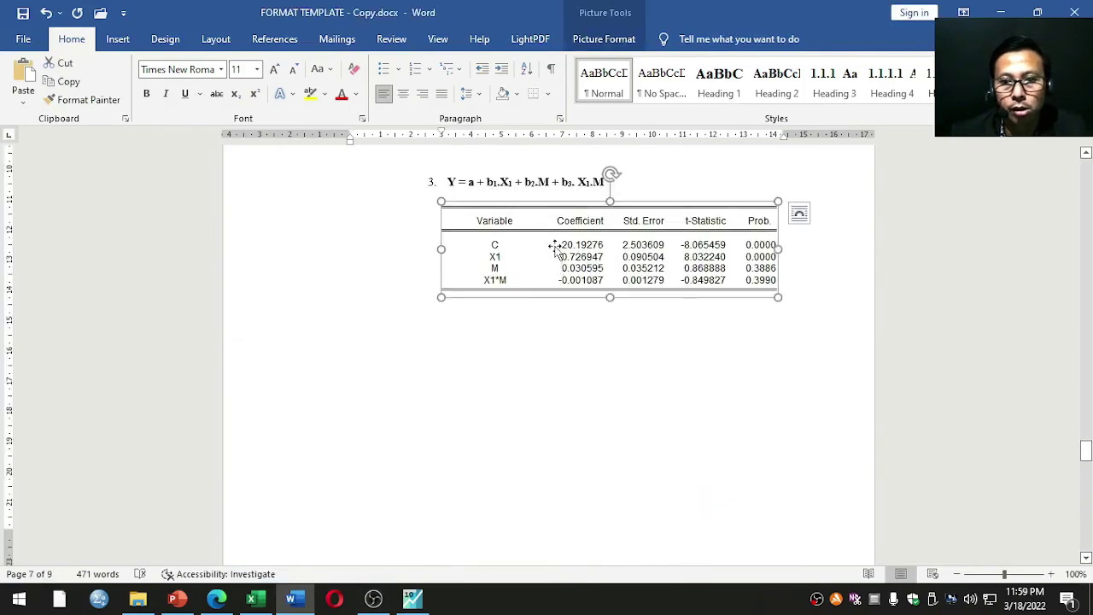
key(ctrl+z)
scroll(565, 246, up, 3)
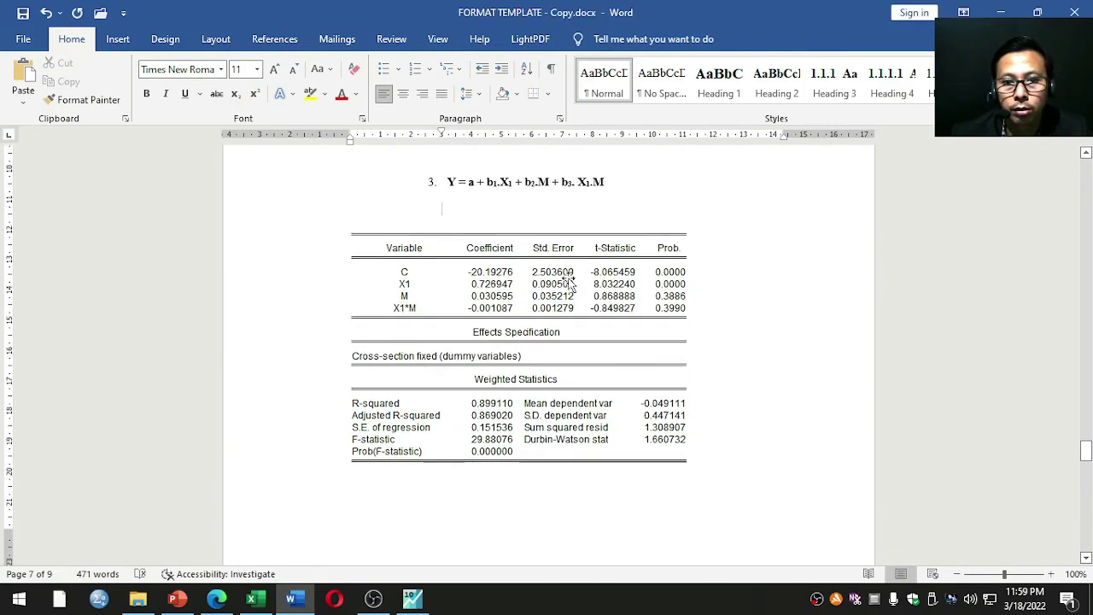
click(569, 282)
drag(351, 135, 352, 130)
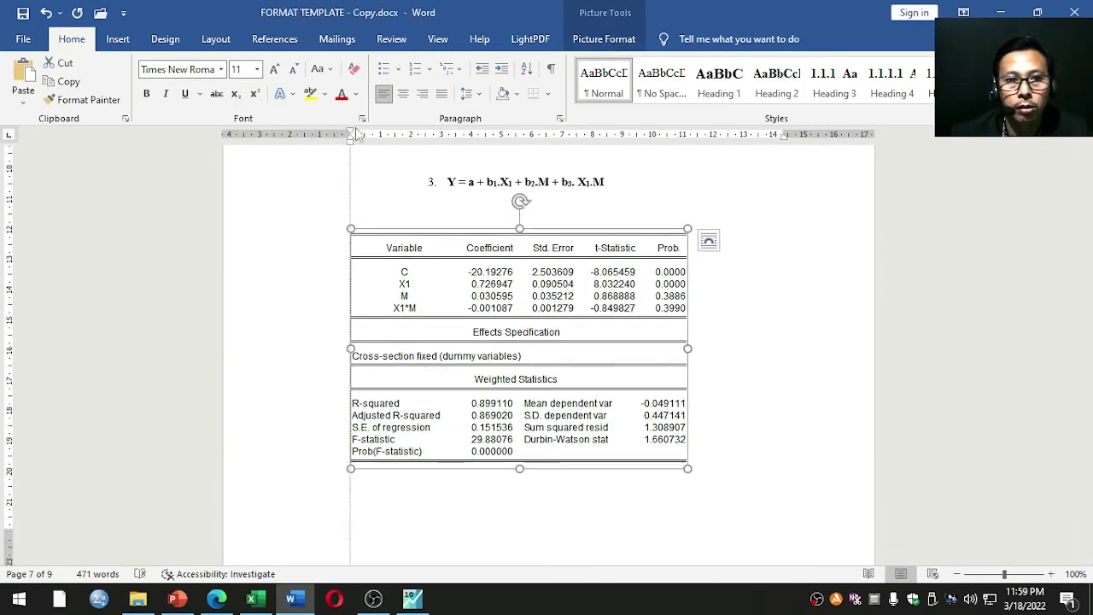
key(ctrl+z)
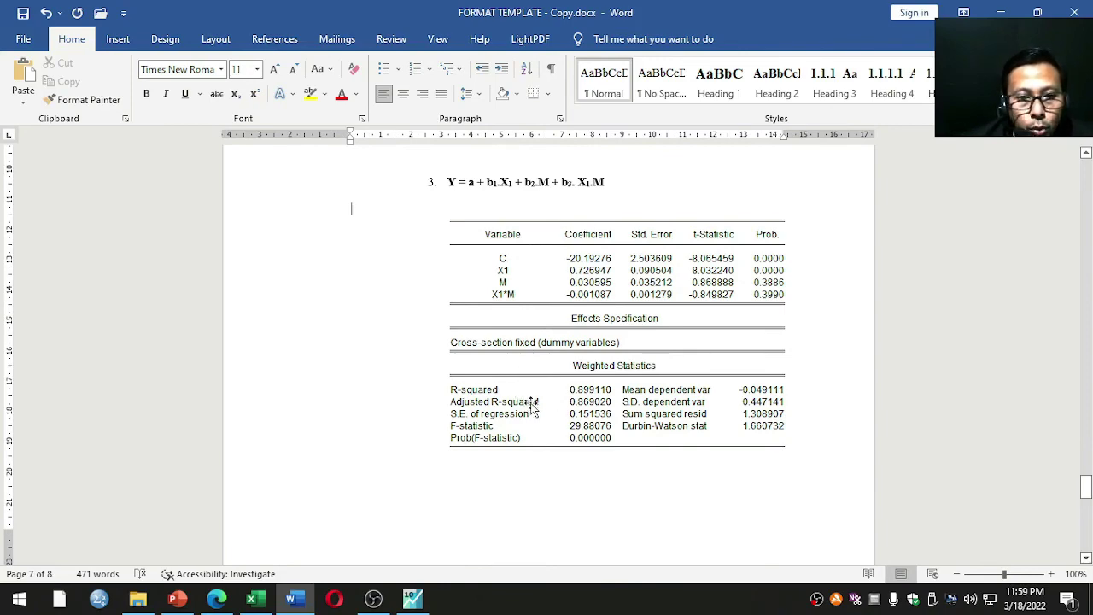
Step: Review the regression outputs of the three equations, comparing their R-squared values and the probabilities of M and X1*M
scroll(524, 401, up, 10)
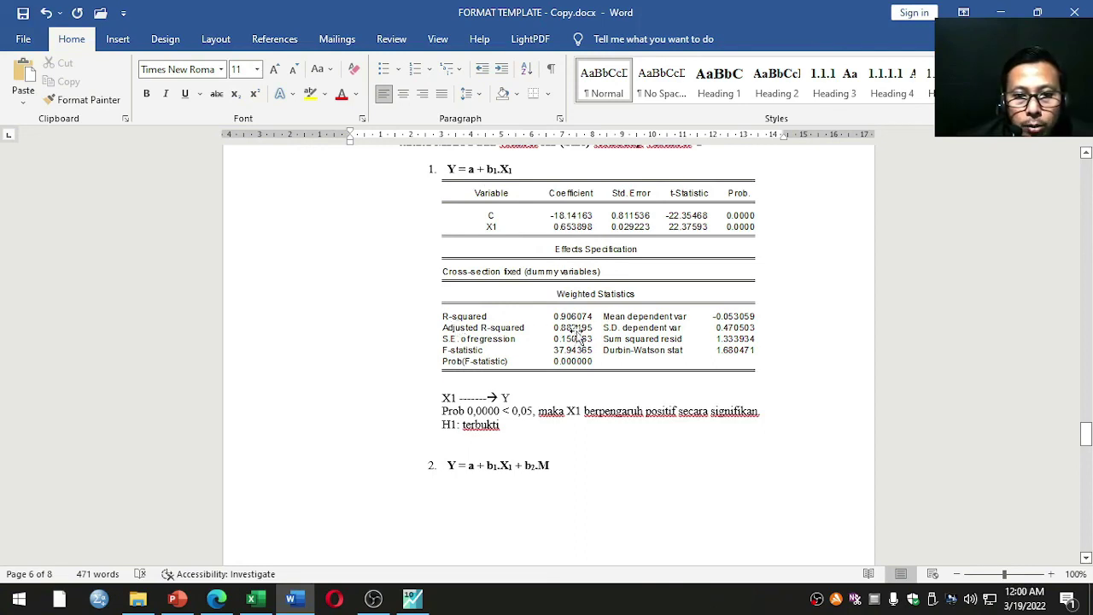
scroll(577, 334, down, 5)
scroll(539, 303, down, 10)
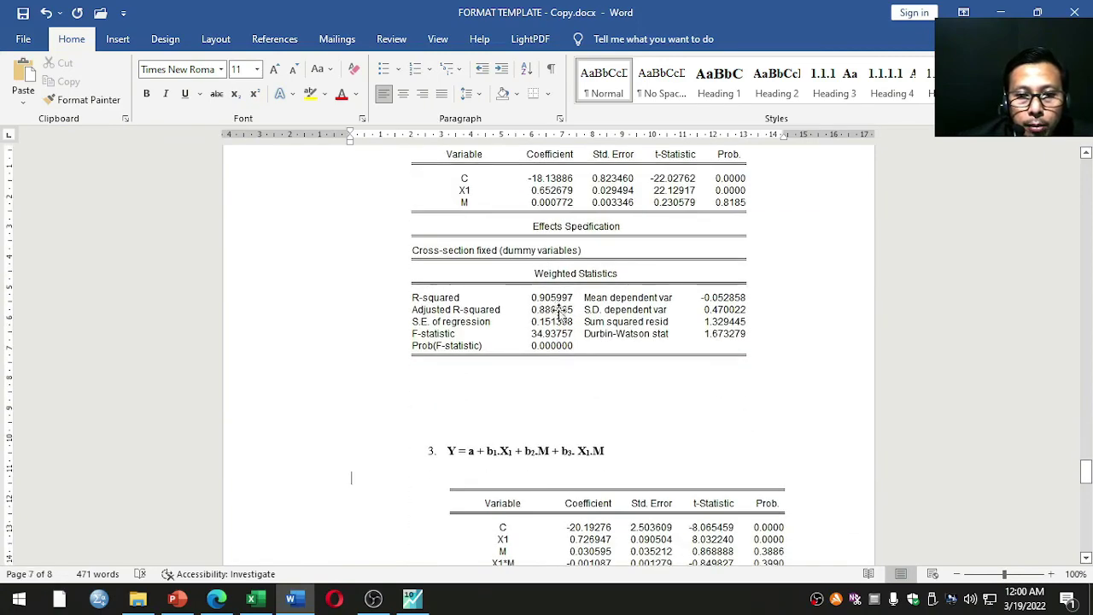
scroll(559, 313, down, 5)
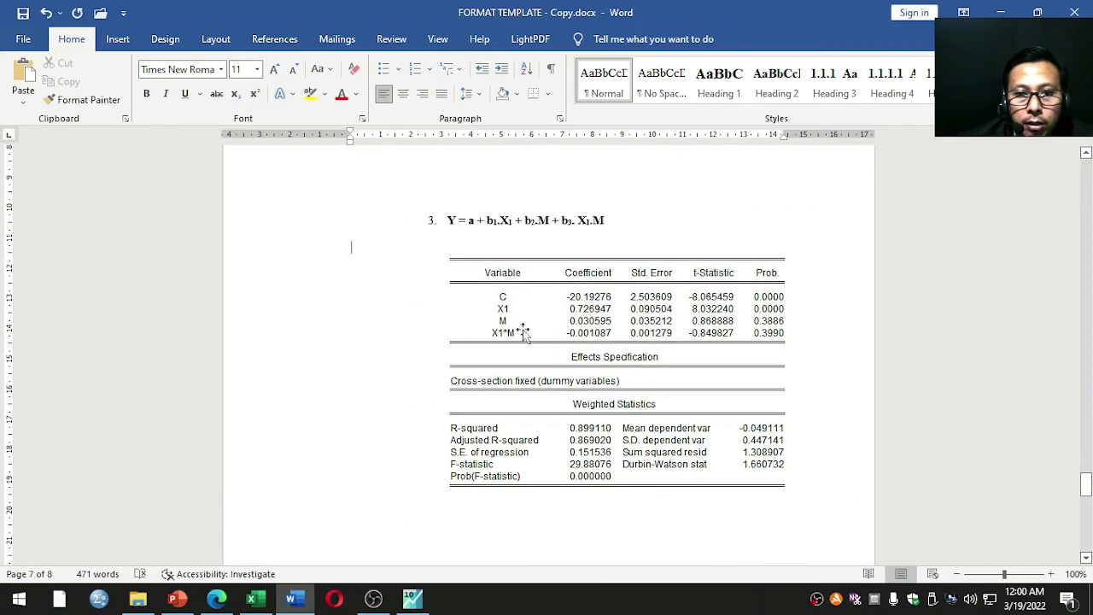
scroll(547, 342, down, 2)
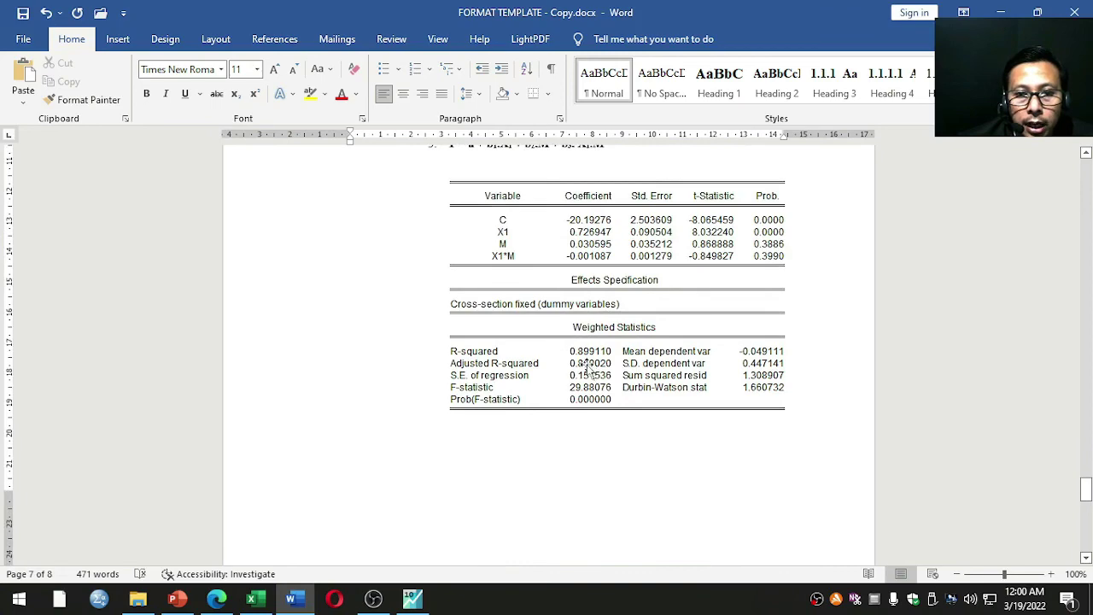
scroll(589, 350, up, 3)
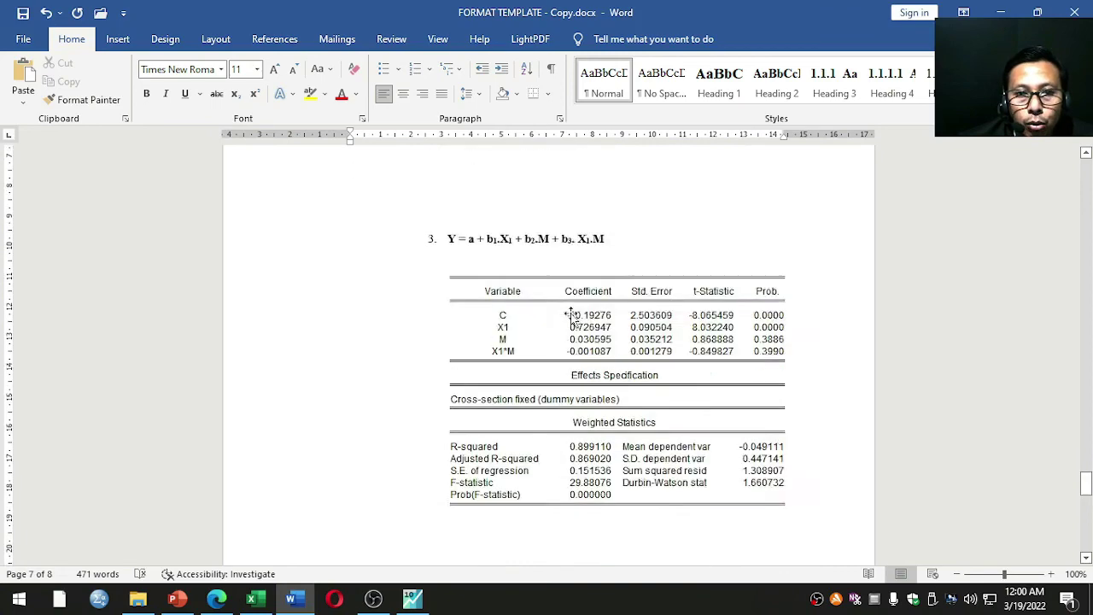
scroll(514, 201, up, 3)
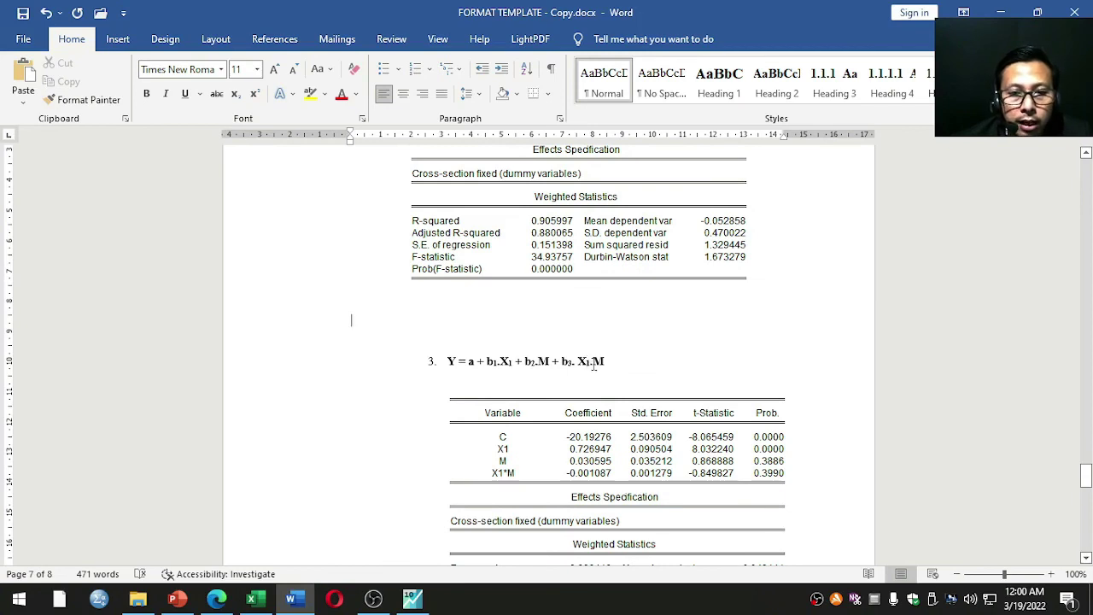
scroll(615, 364, down, 1)
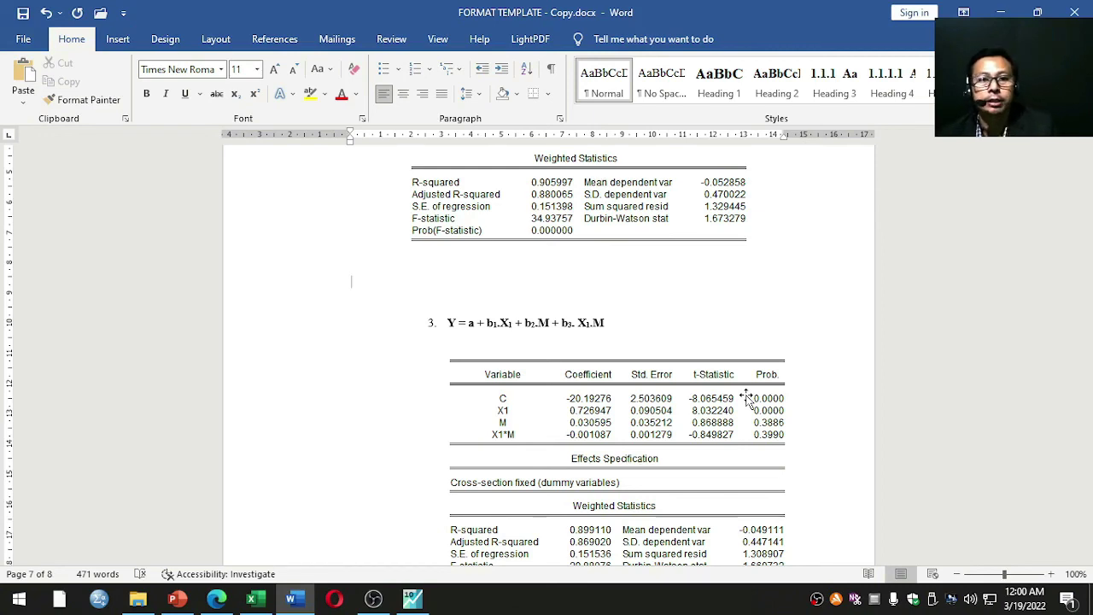
scroll(746, 398, down, 2)
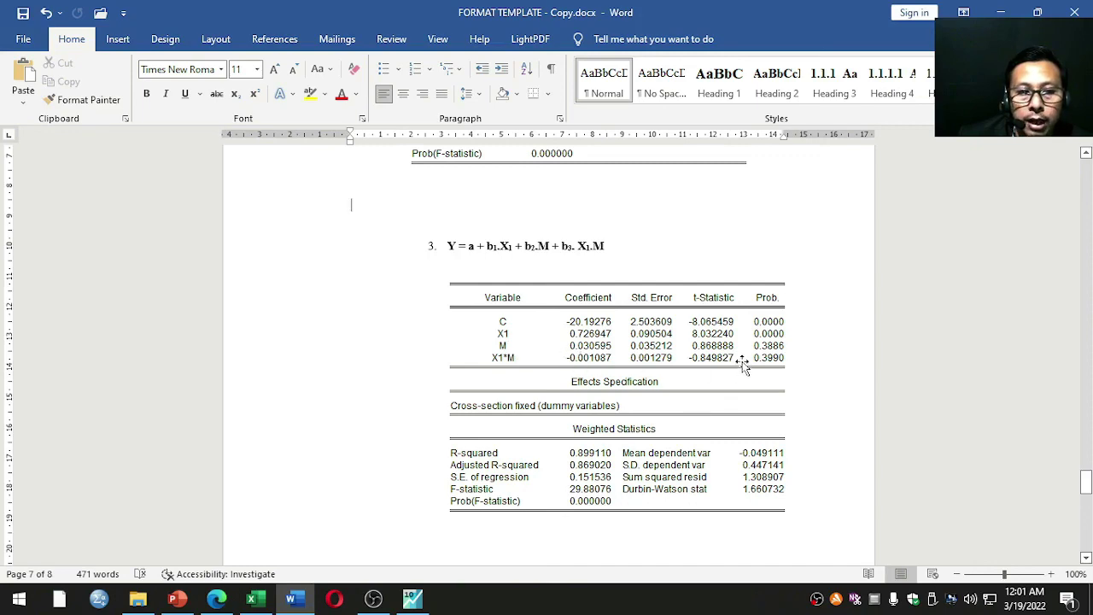
Step: Check the moderation types on the "KLASIFIKASI VARIABEL MODERASI" slide in PowerPoint, and return to the third equation in Word
click(187, 604)
click(59, 350)
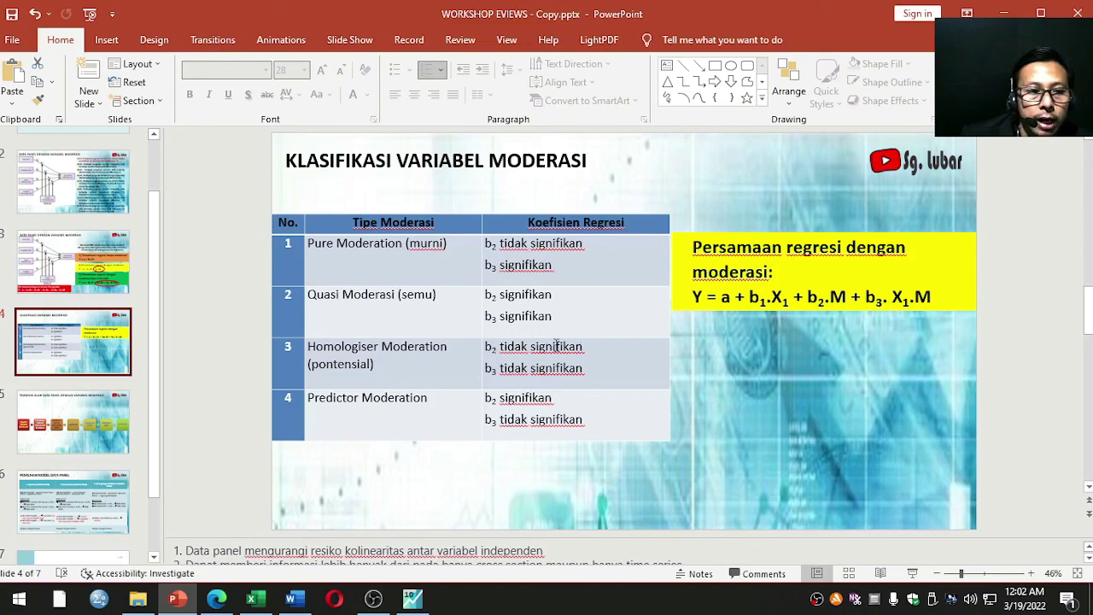
key(alt+Tab)
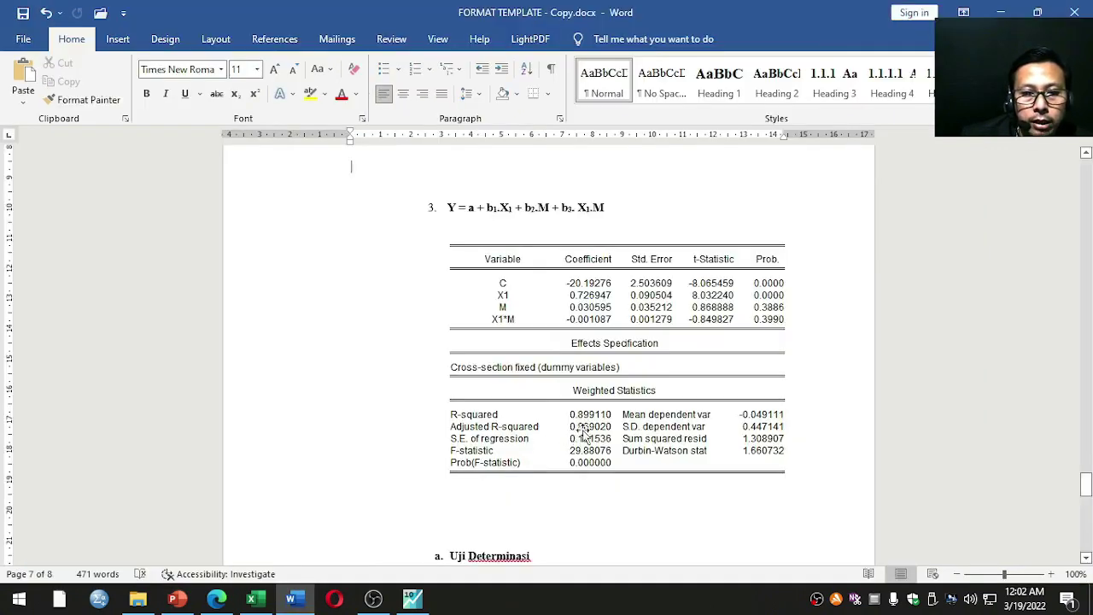